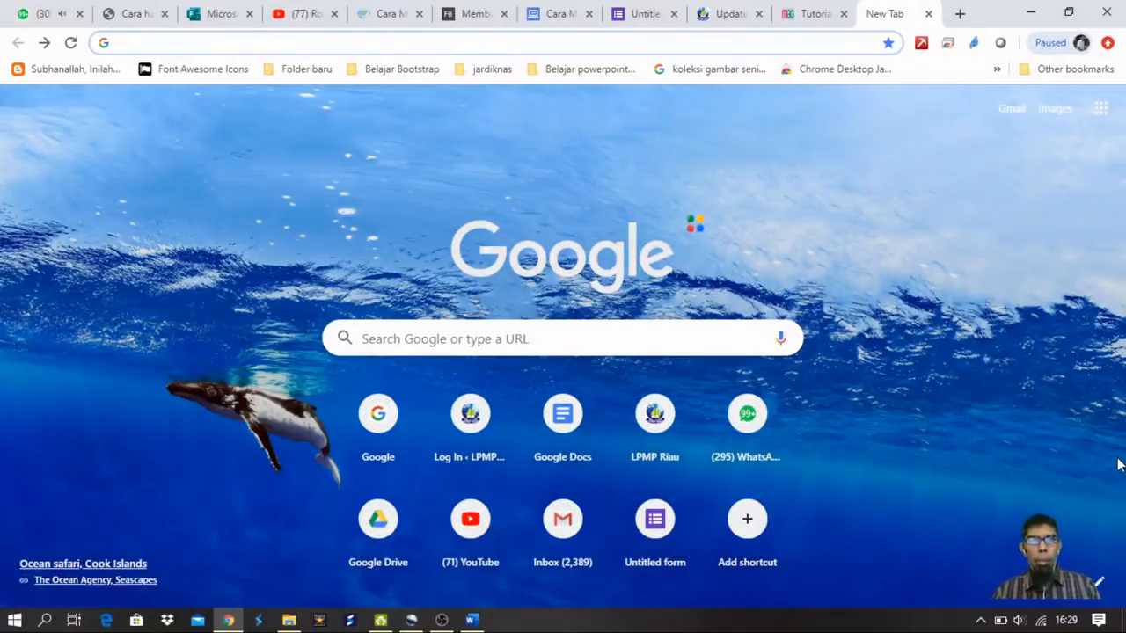
Load docs.google.com/forms/ from the Chrome address bar, accepting the docs.google.com autocompletion.
{"action": "type", "text": "dos"}
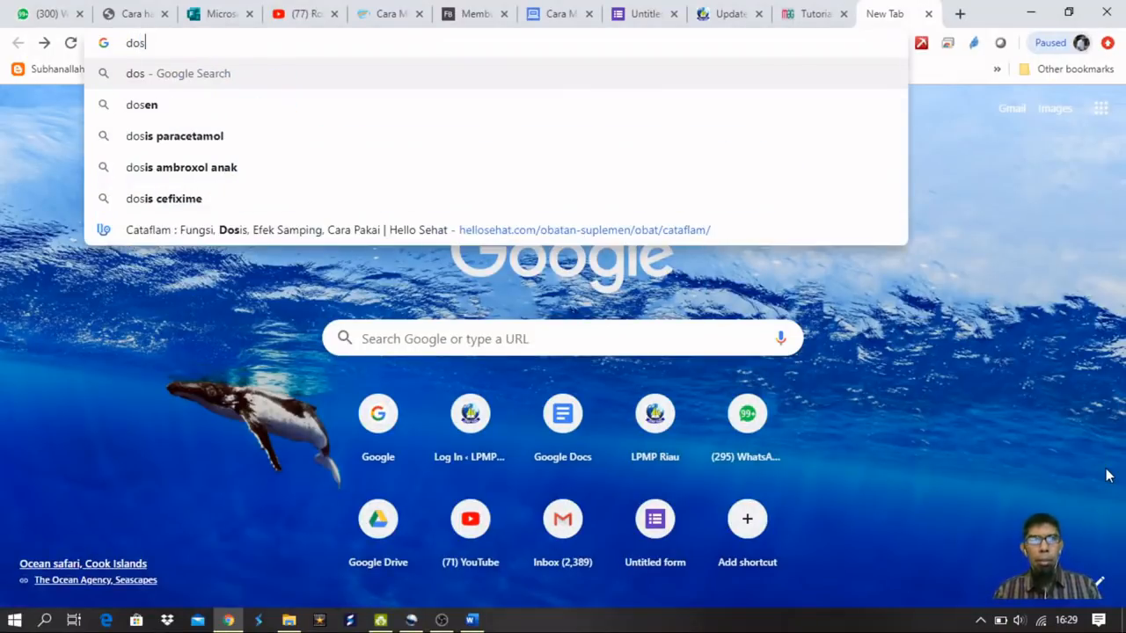
{"action": "key", "text": "BackSpace"}
{"action": "type", "text": "cs."}
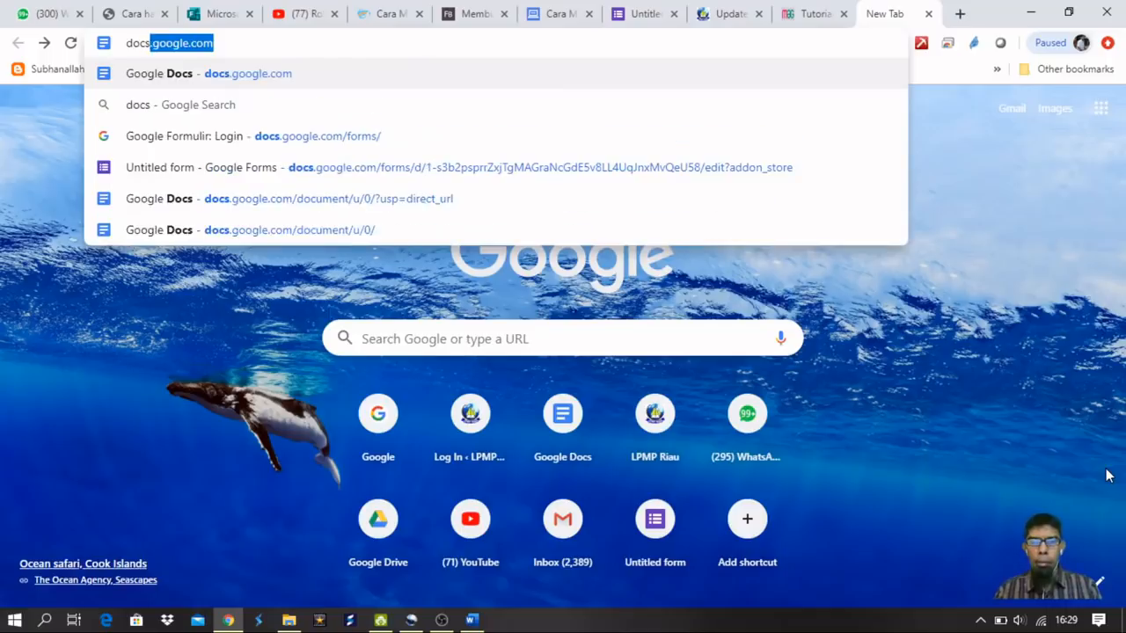
{"action": "type", "text": "go"}
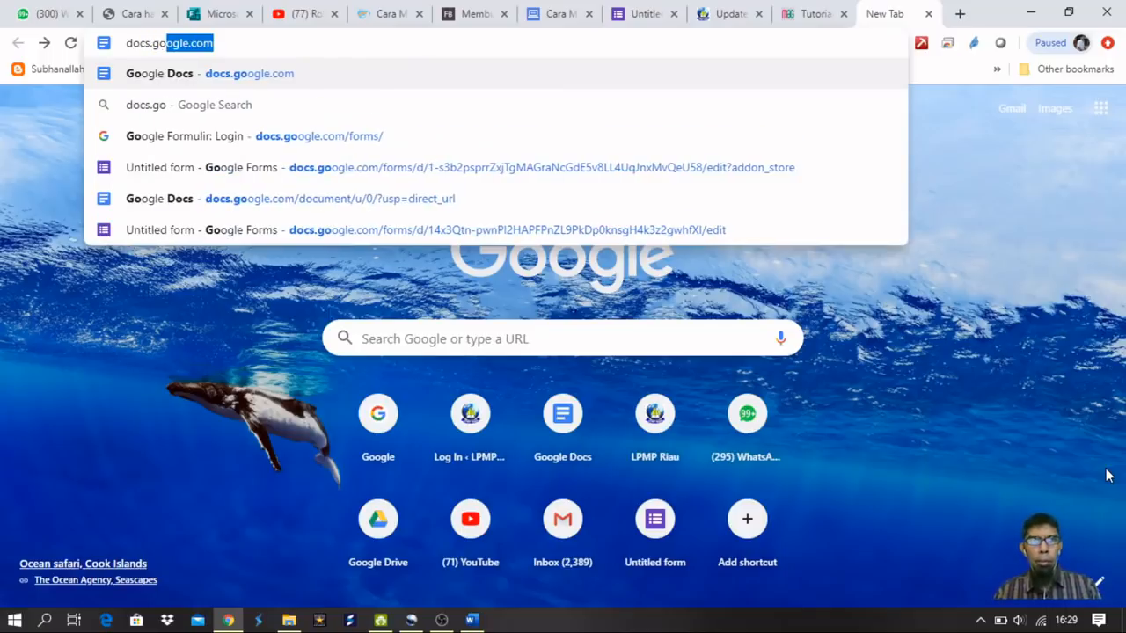
{"action": "key", "text": "Right"}
{"action": "type", "text": "/"}
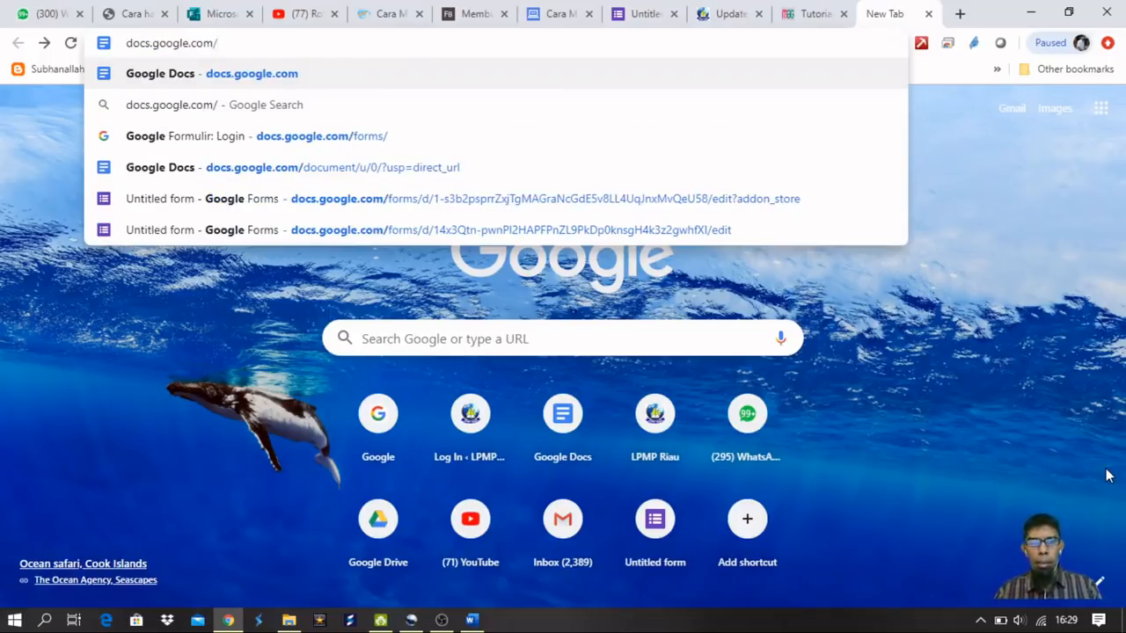
{"action": "type", "text": "forms/"}
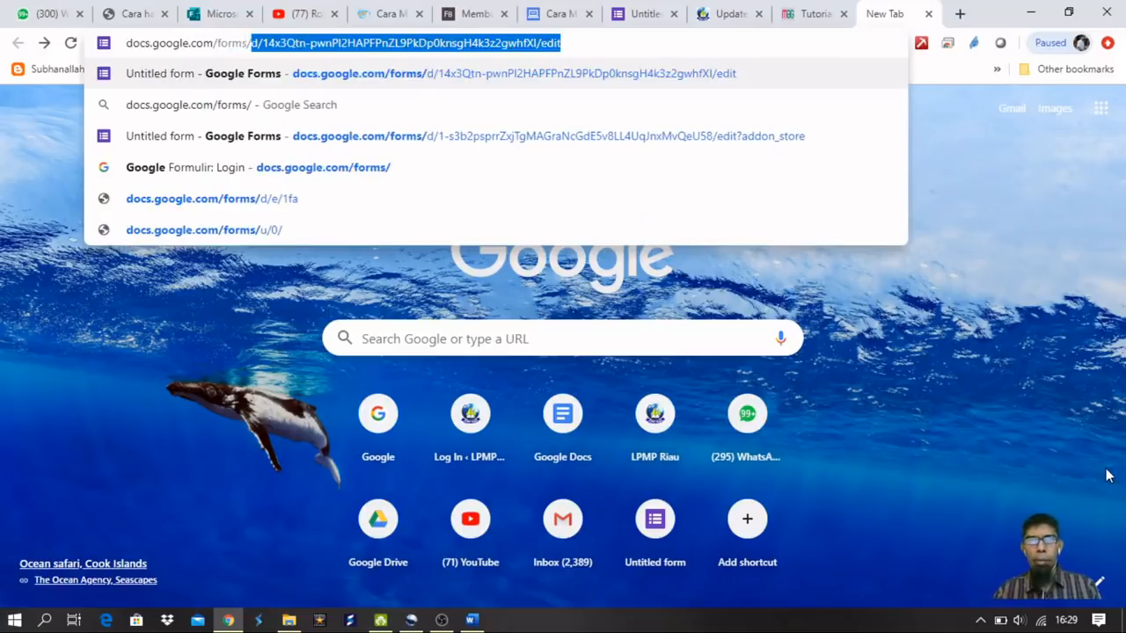
{"action": "key", "text": "Delete"}
{"action": "key", "text": "Return"}
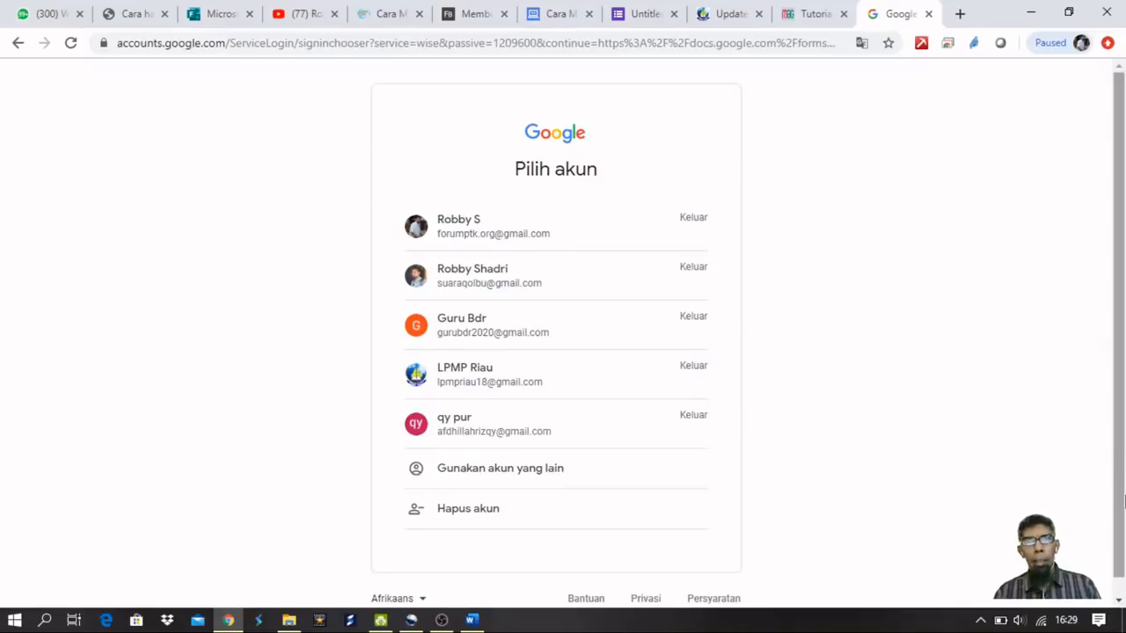
Sign in by choosing the Google account and submitting its password.
{"action": "left_click", "coordinate": [498, 243]}
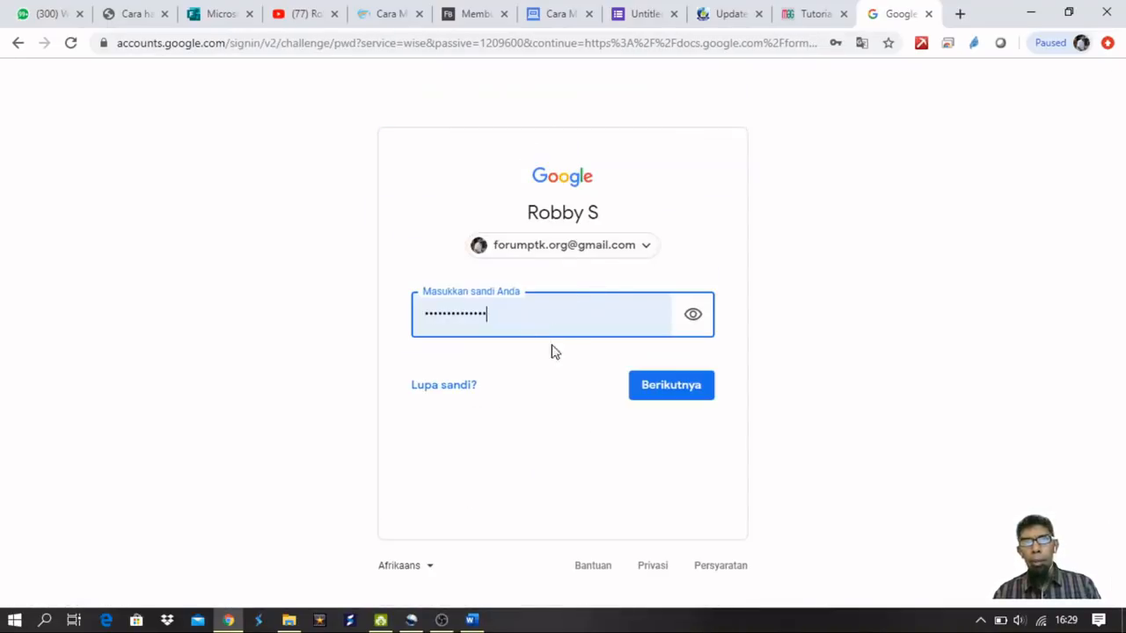
{"action": "left_click", "coordinate": [653, 393]}
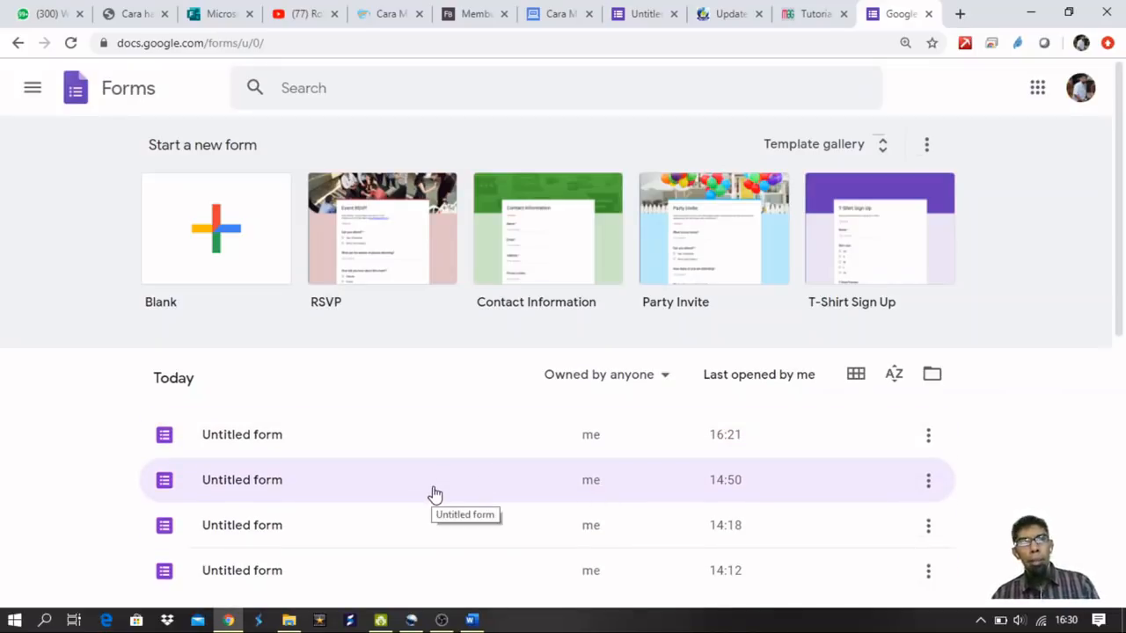
Start a new Blank form from the Google Forms home page.
{"action": "left_click", "coordinate": [218, 236]}
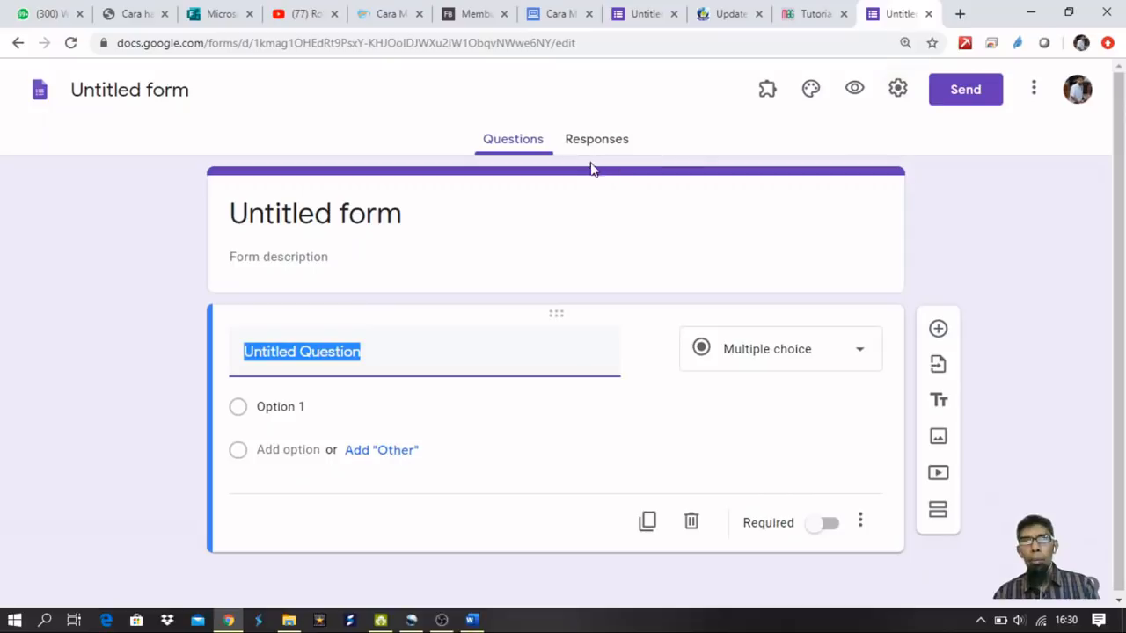
{"action": "left_click", "coordinate": [898, 91]}
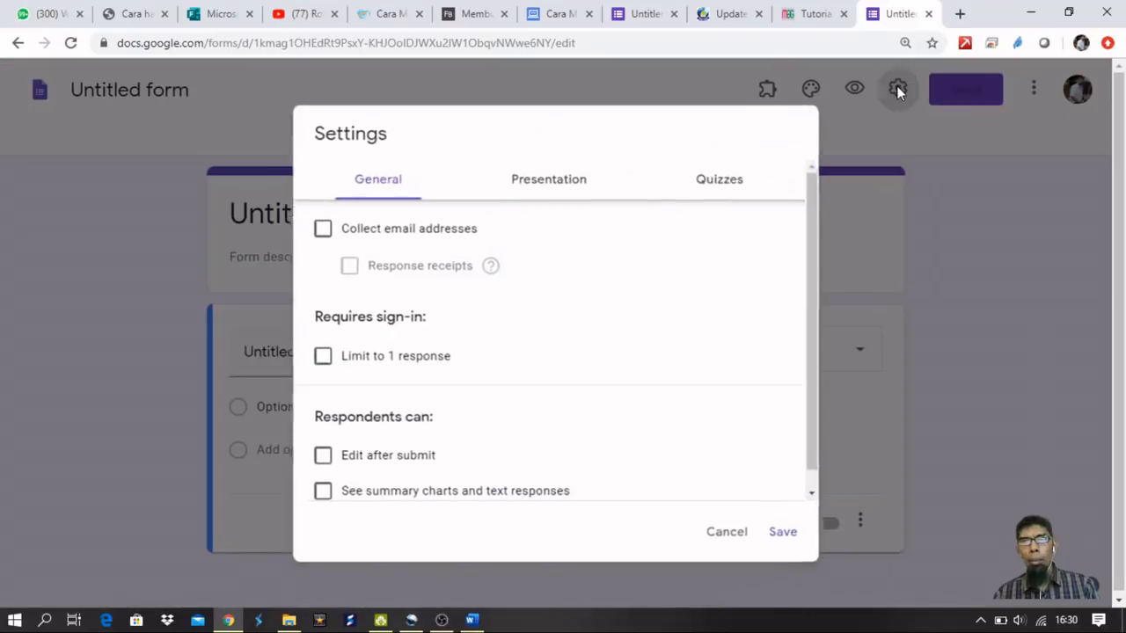
Switch on Make this a quiz under the Quizzes settings and save.
{"action": "left_click", "coordinate": [719, 181]}
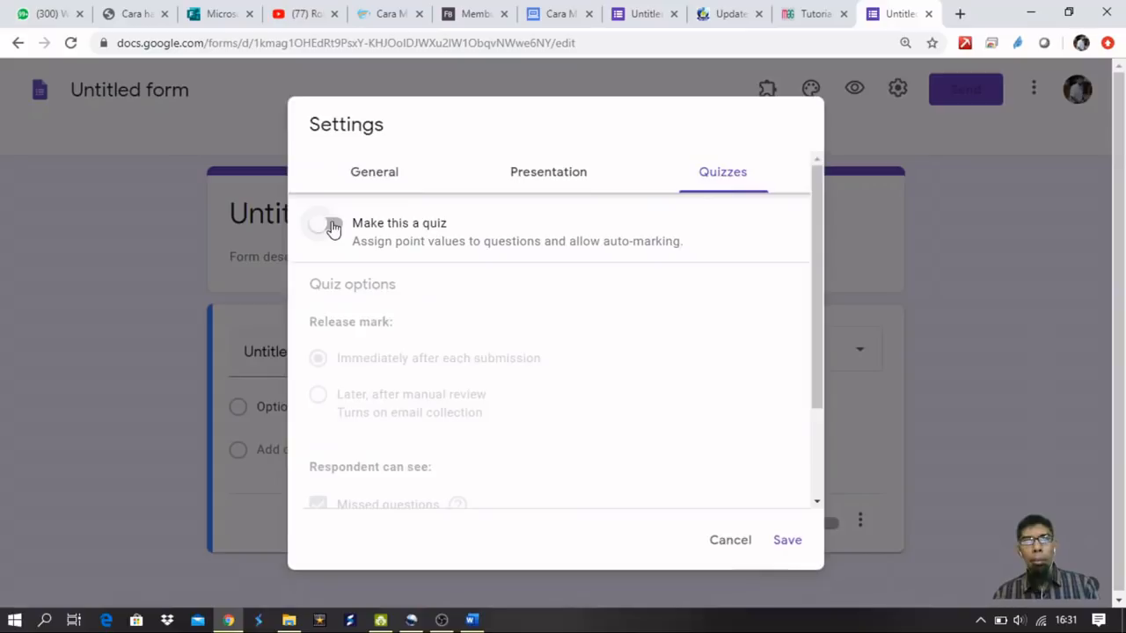
{"action": "left_click", "coordinate": [333, 226]}
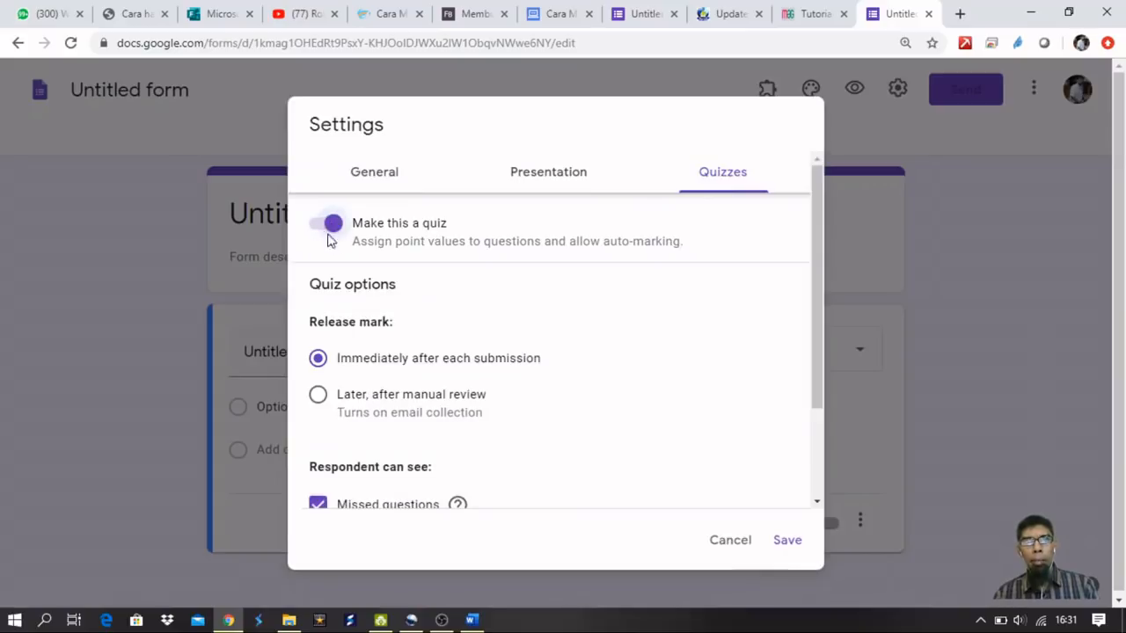
{"action": "scroll", "coordinate": [383, 268], "scroll_direction": "down", "scroll_amount": 3}
{"action": "scroll", "coordinate": [344, 264], "scroll_direction": "up", "scroll_amount": 3}
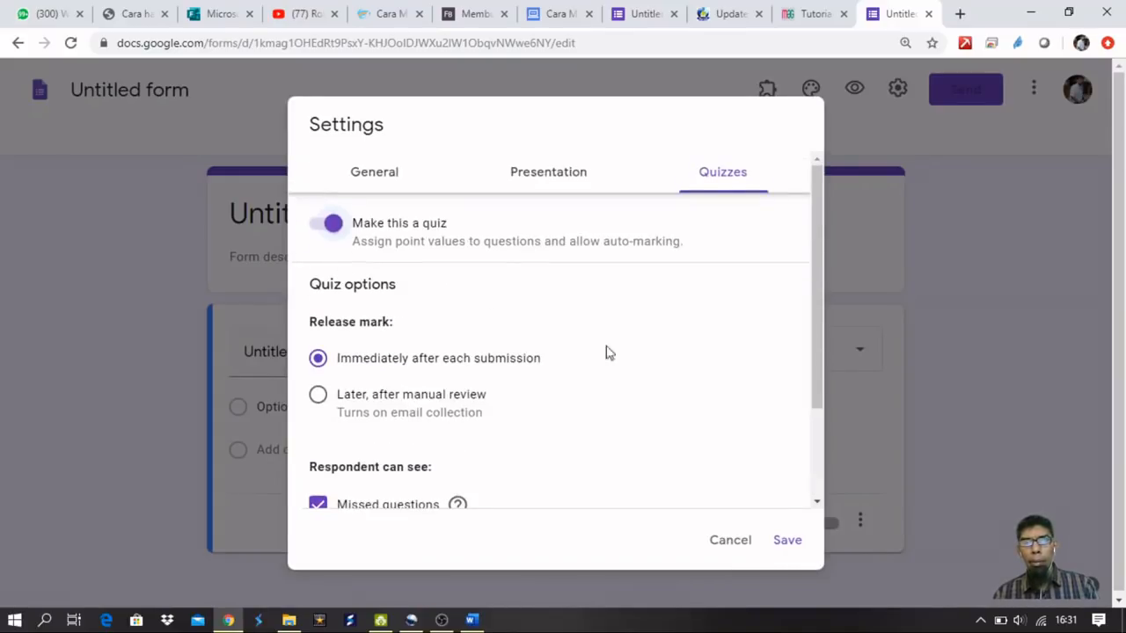
{"action": "left_click", "coordinate": [789, 543]}
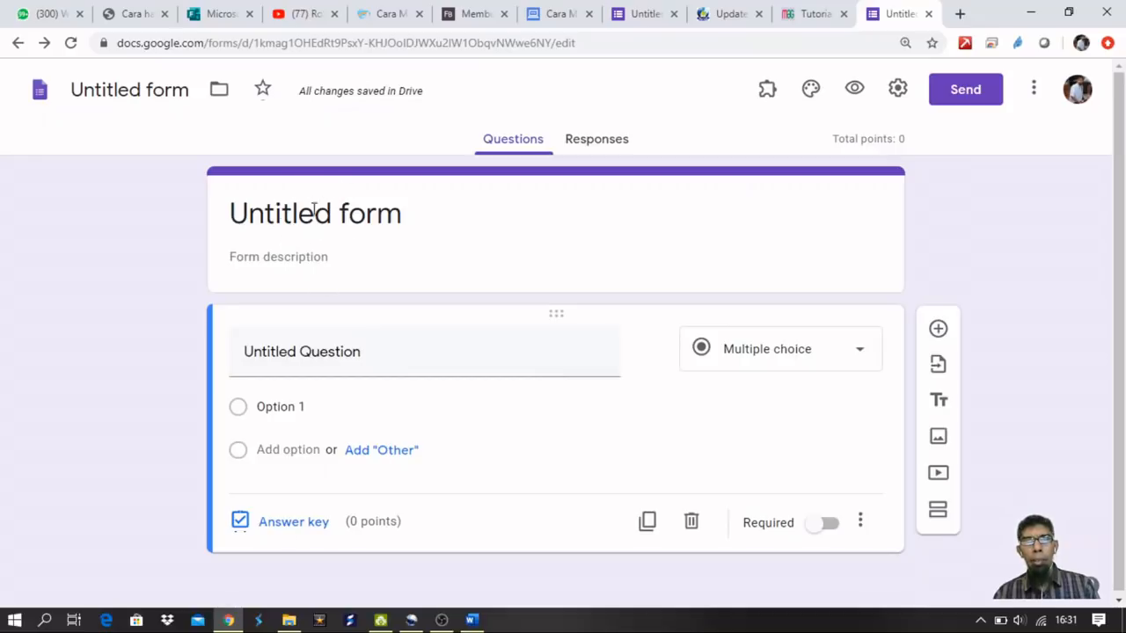
Copy 'Pekerjaan rumah Kelas 5 semester 2' from the Word document into the form title.
{"action": "left_click", "coordinate": [471, 620]}
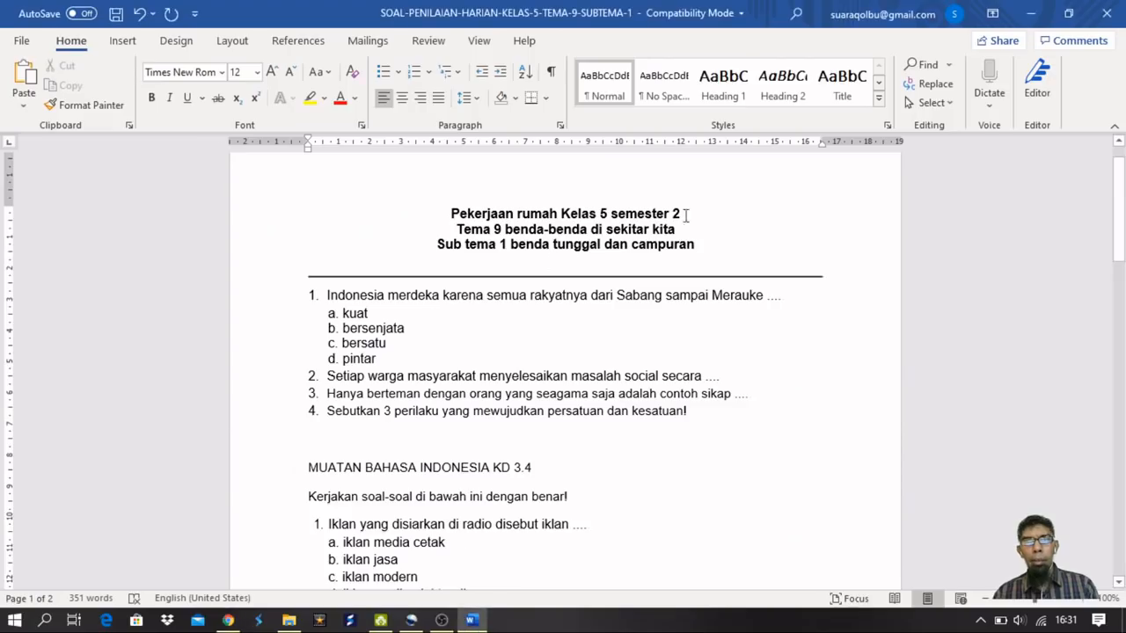
{"action": "left_click_drag", "start_coordinate": [699, 211], "coordinate": [450, 216]}
{"action": "key", "text": "ctrl+c"}
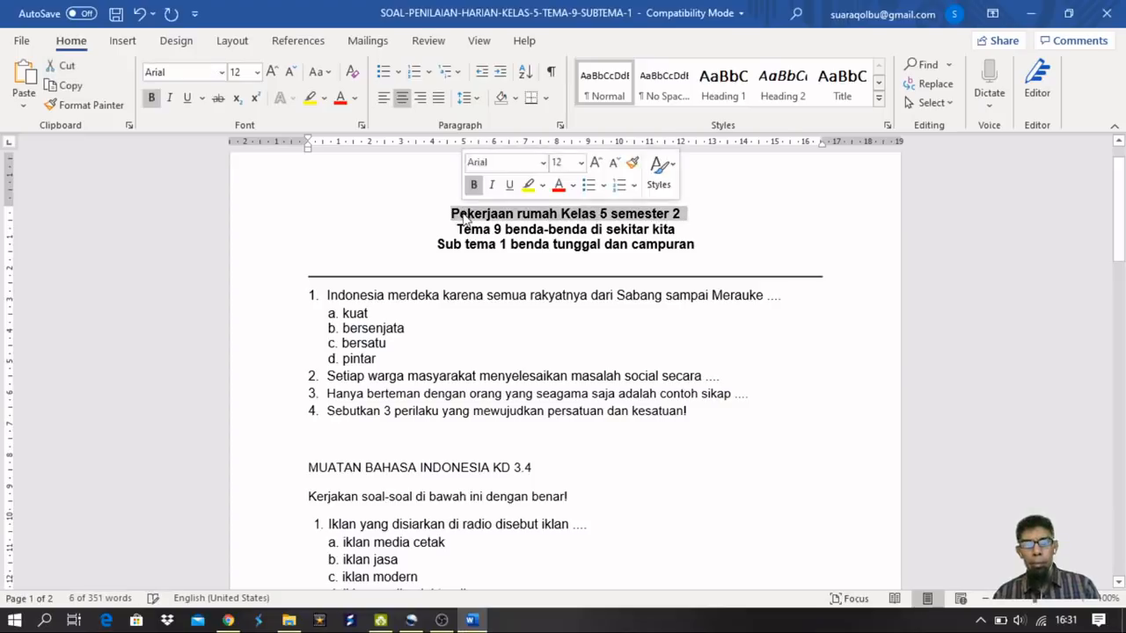
{"action": "key", "text": "alt+Tab"}
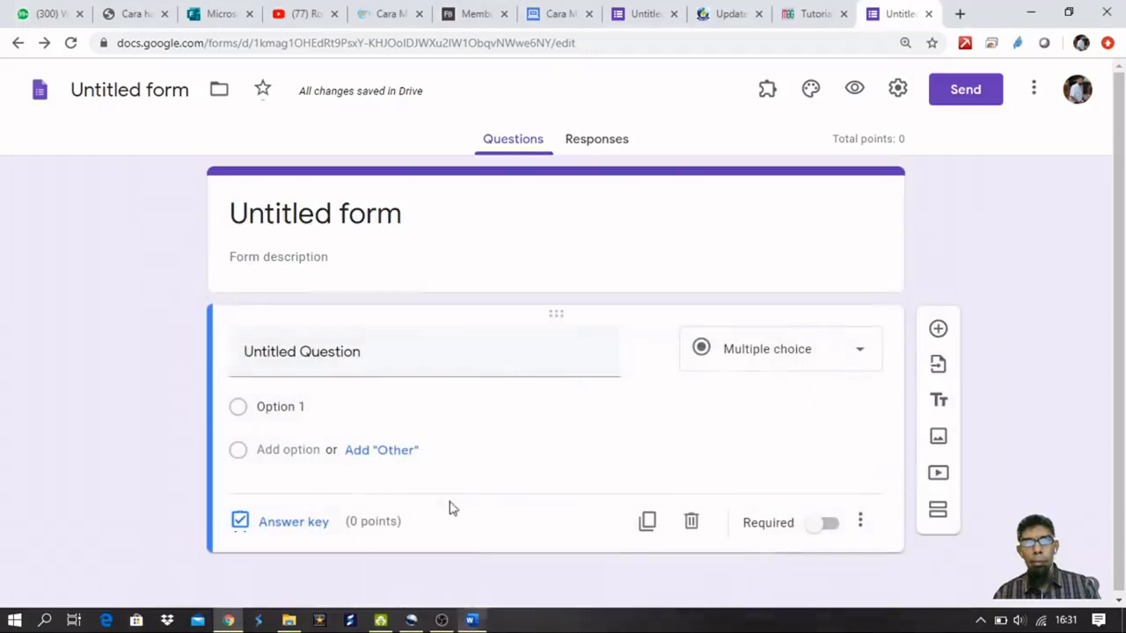
{"action": "left_click", "coordinate": [384, 223]}
{"action": "key", "text": "ctrl+v"}
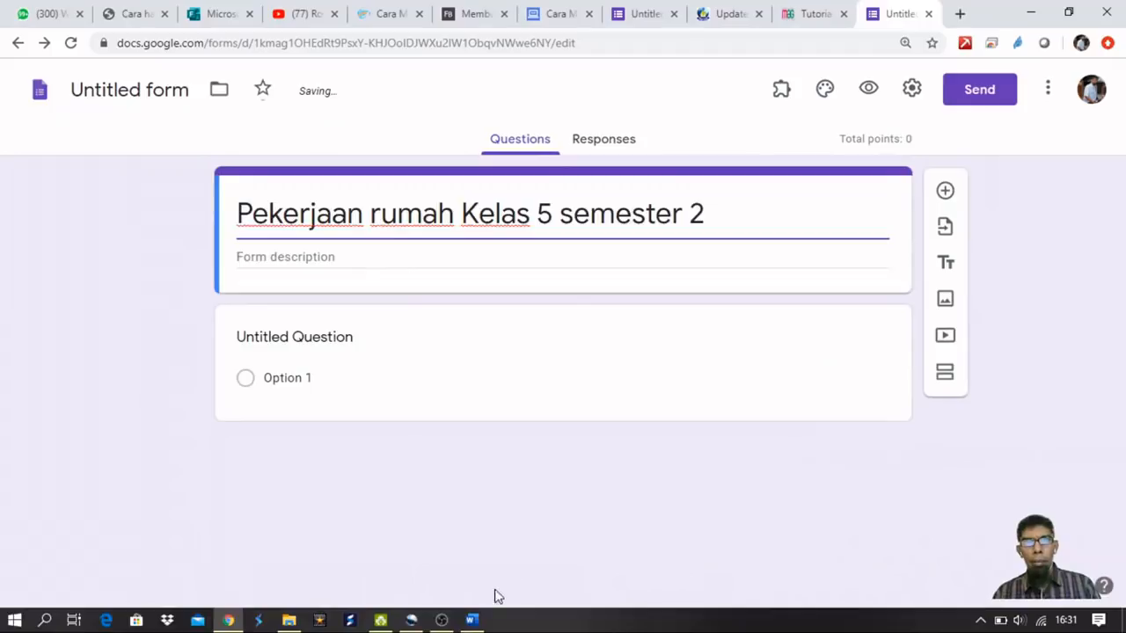
Paste the Tema 9 and Sub tema 1 lines into the form description, removing the extra blank line.
{"action": "left_click", "coordinate": [472, 621]}
{"action": "left_click_drag", "start_coordinate": [699, 246], "coordinate": [460, 231]}
{"action": "key", "text": "ctrl+c"}
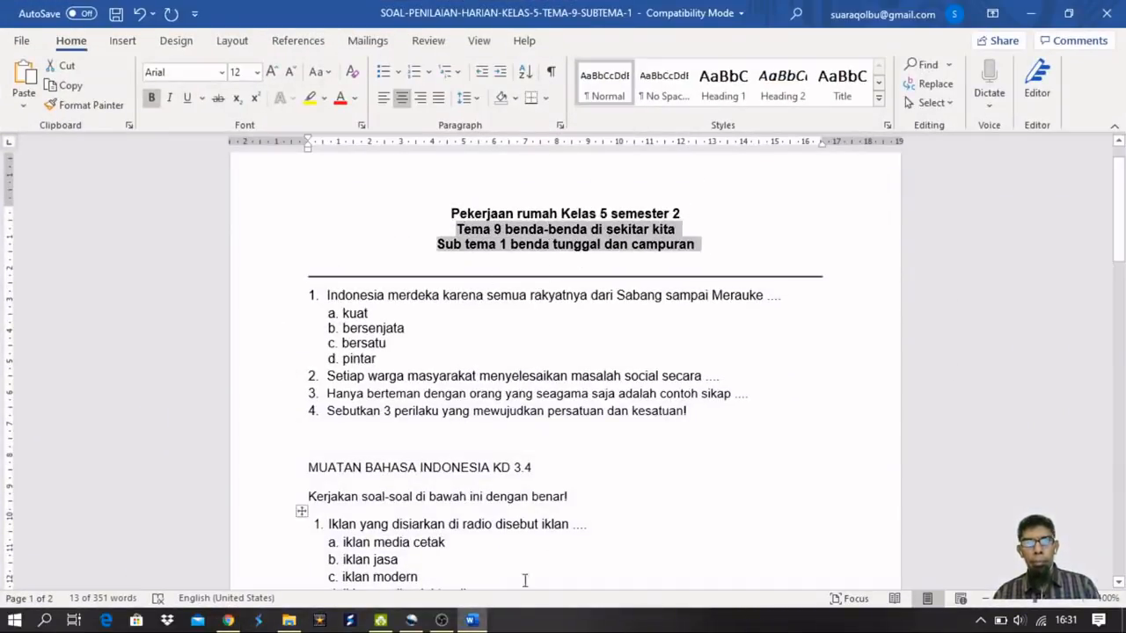
{"action": "left_click", "coordinate": [480, 621]}
{"action": "left_click", "coordinate": [365, 254]}
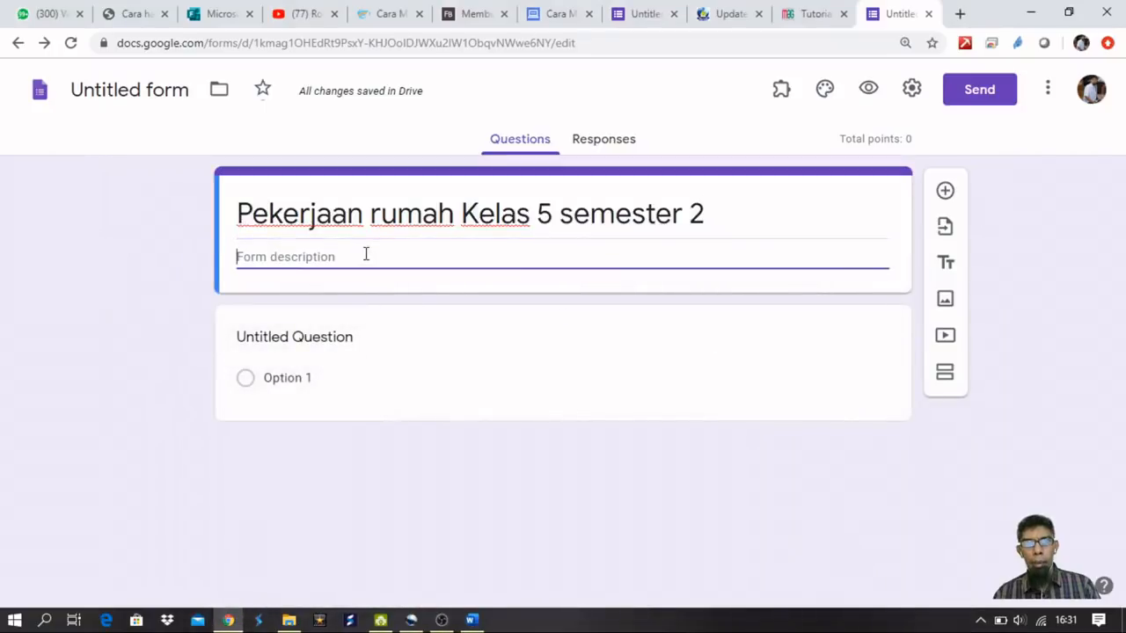
{"action": "key", "text": "ctrl+v"}
{"action": "key", "text": "BackSpace"}
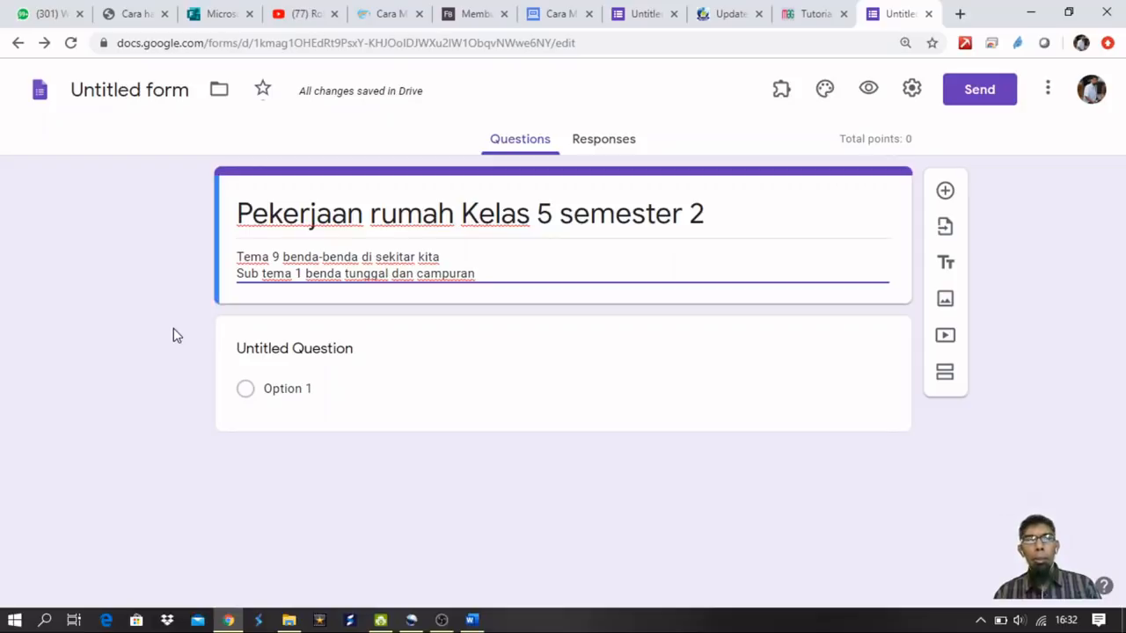
Rename the first question 'Kode pekerjaan rumah', set it to Short answer and make it required.
{"action": "left_click", "coordinate": [313, 346]}
{"action": "type", "text": "Ko"}
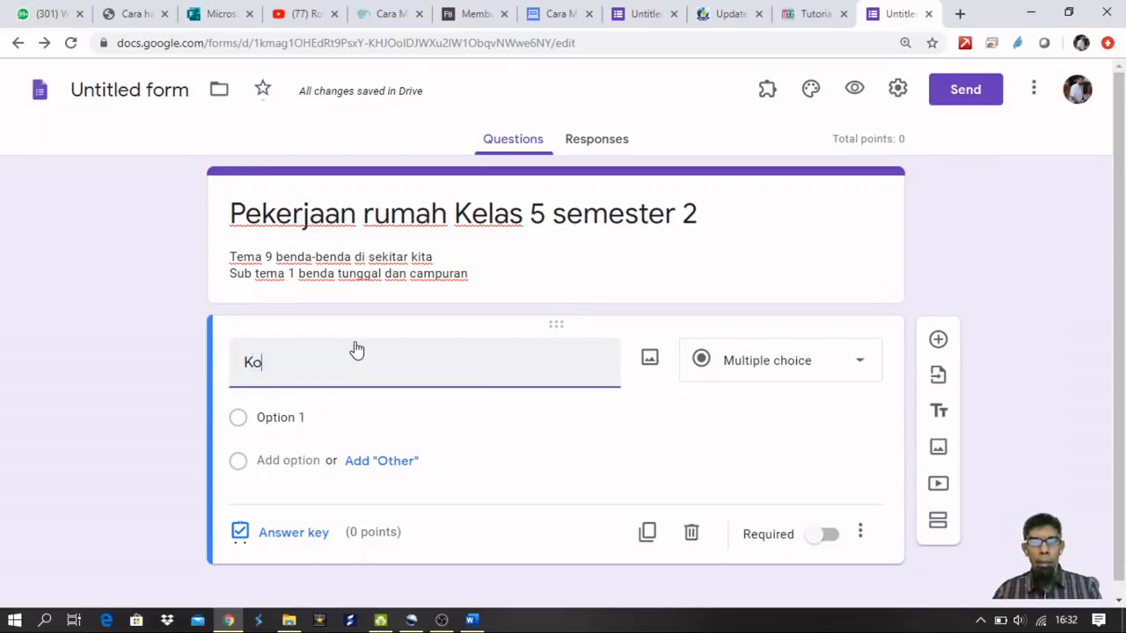
{"action": "type", "text": "de pekerjaan rumah"}
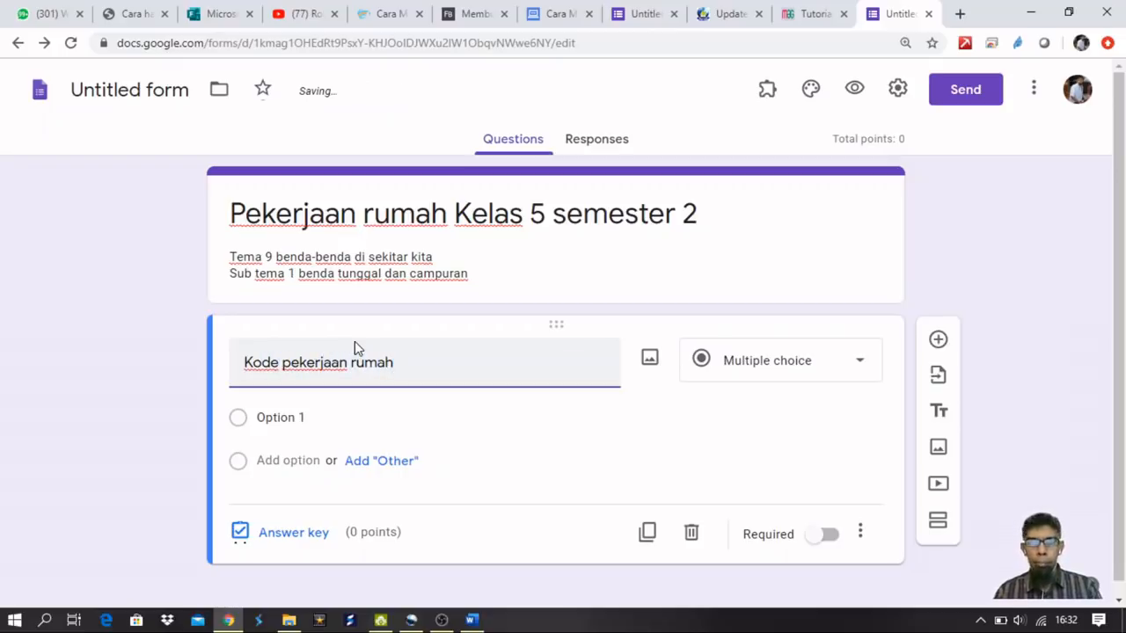
{"action": "left_click", "coordinate": [782, 369]}
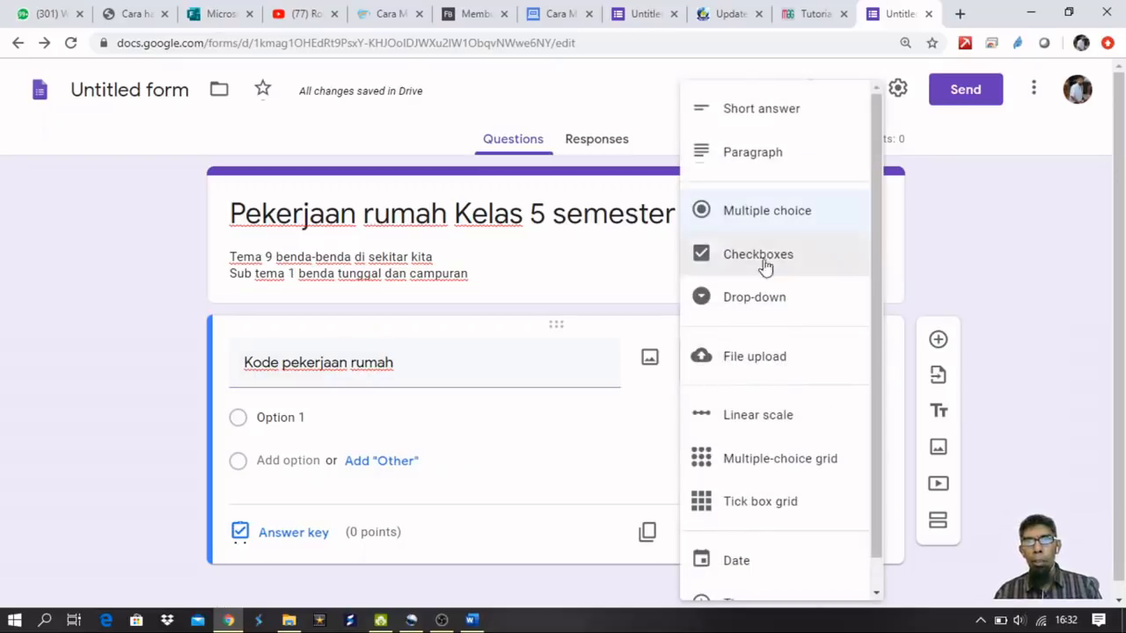
{"action": "left_click", "coordinate": [767, 110]}
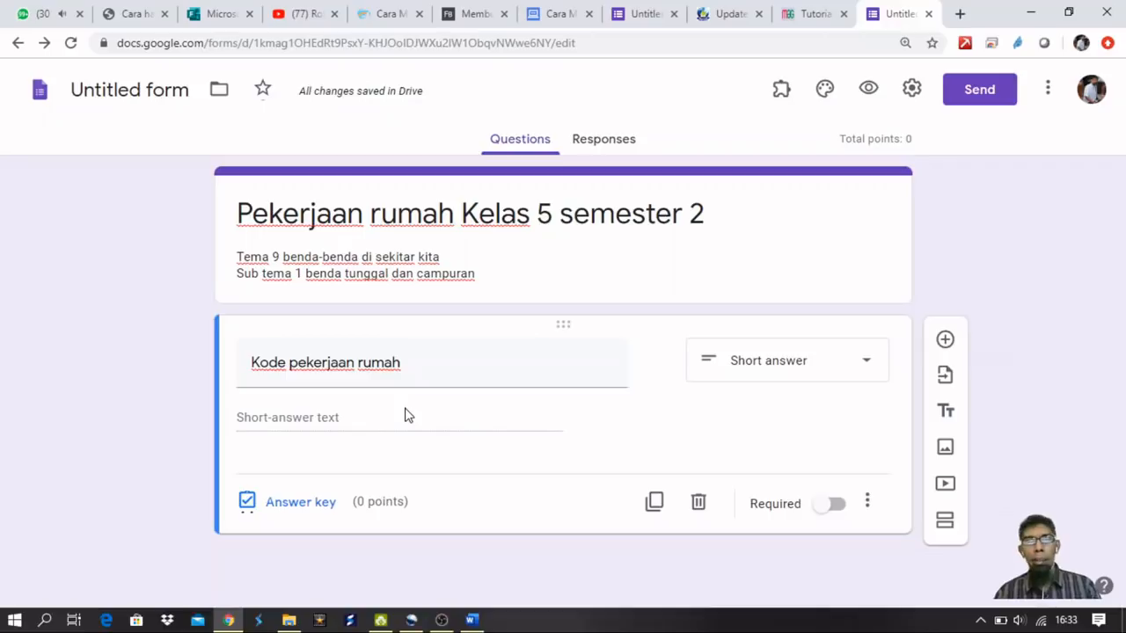
{"action": "left_click", "coordinate": [833, 506]}
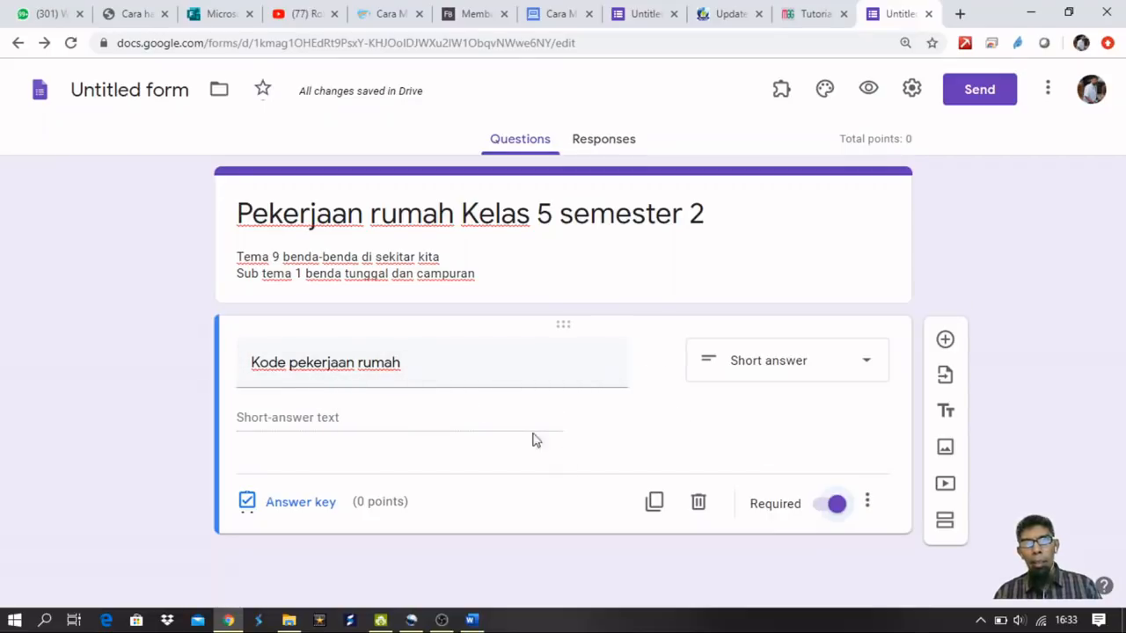
Validate the answer as Number equal to 12345 with error text 'Merjaan rumah yang dimasukkan salah !'.
{"action": "left_click", "coordinate": [867, 503]}
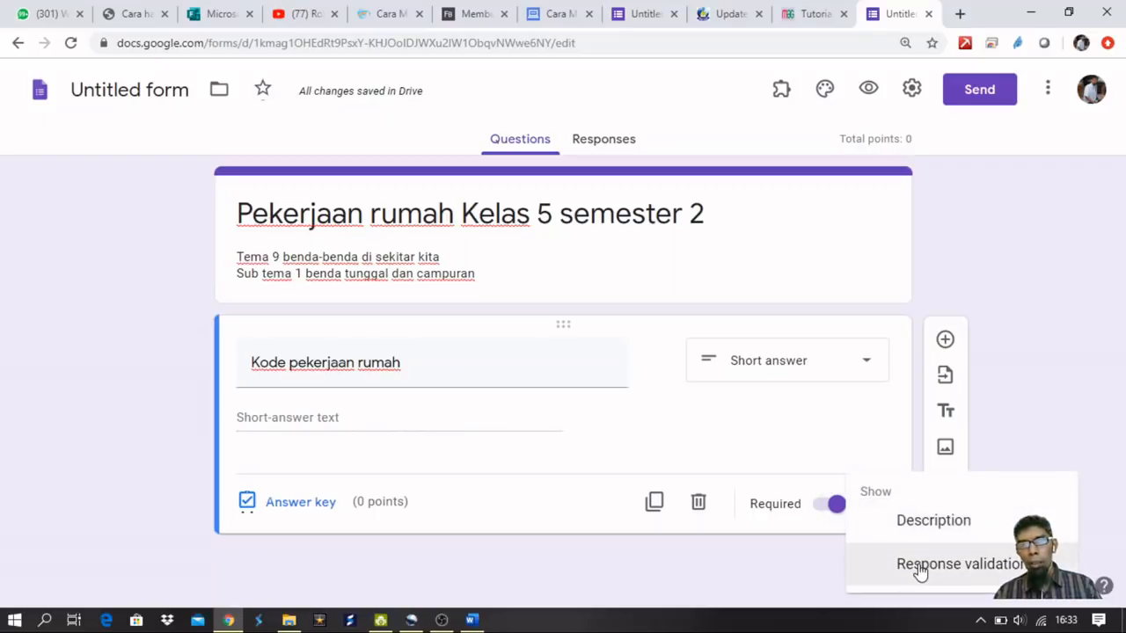
{"action": "left_click", "coordinate": [919, 570]}
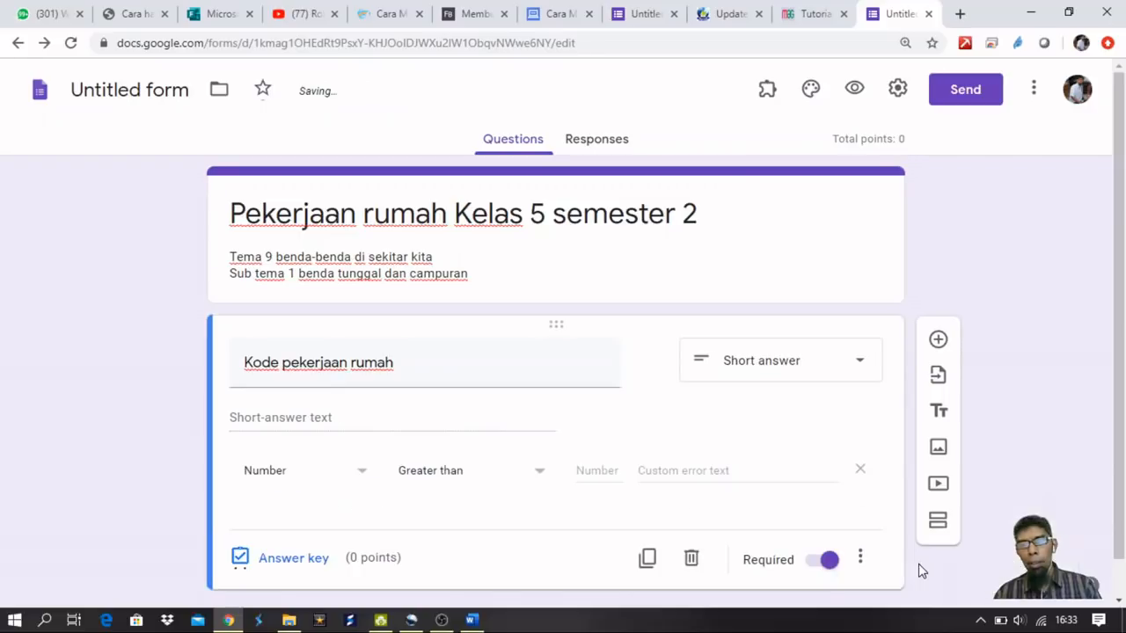
{"action": "left_click", "coordinate": [861, 560]}
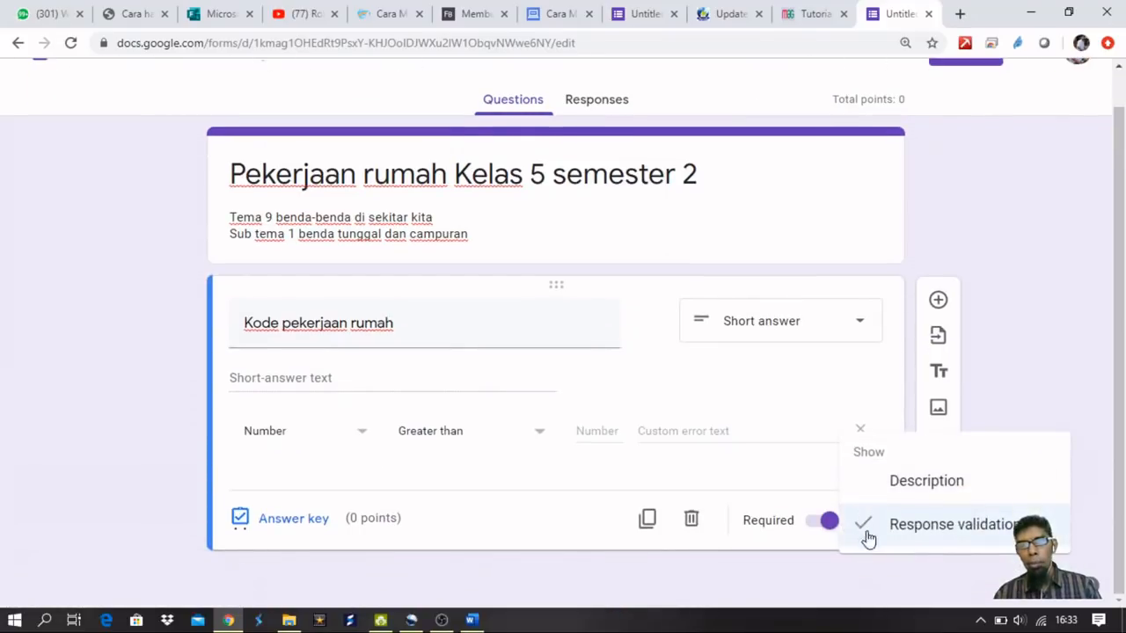
{"action": "left_click", "coordinate": [327, 470]}
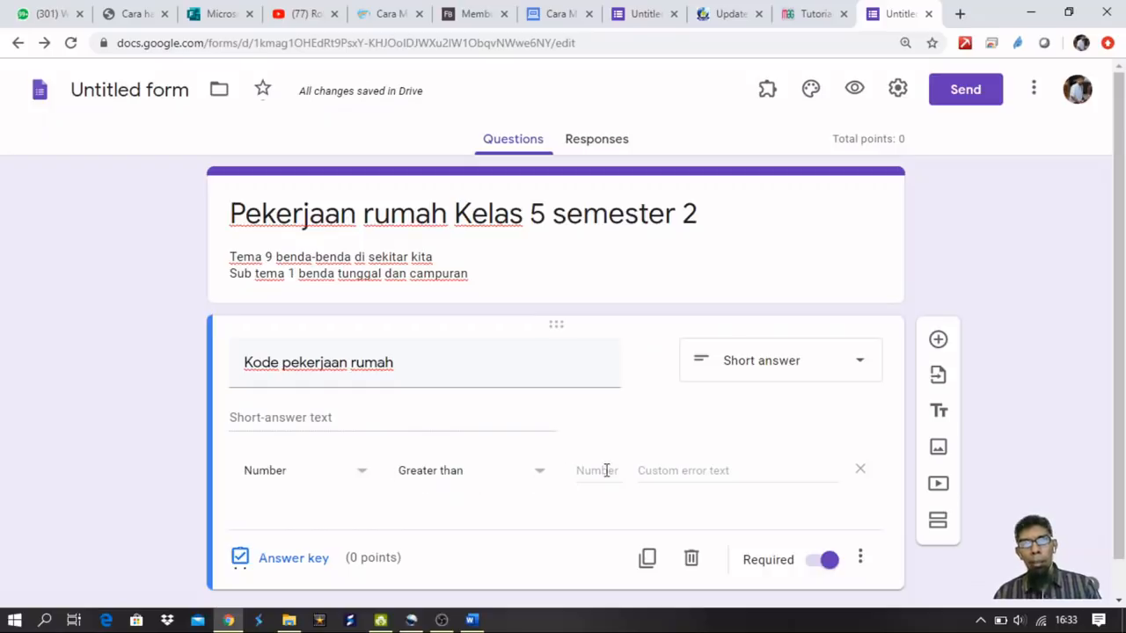
{"action": "left_click", "coordinate": [536, 477]}
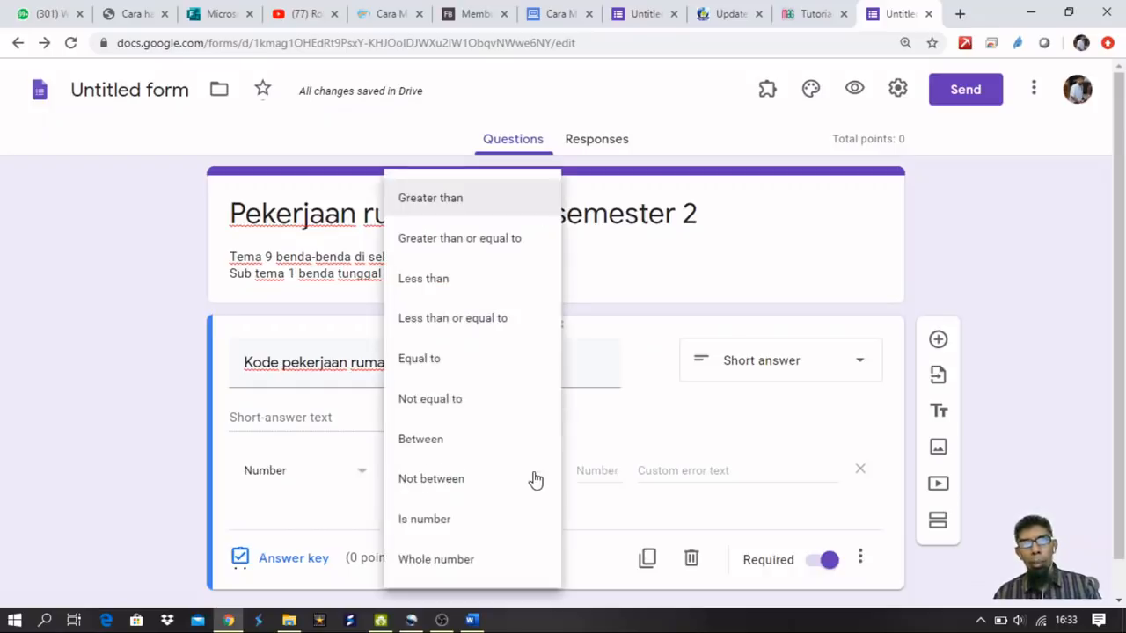
{"action": "left_click", "coordinate": [431, 363]}
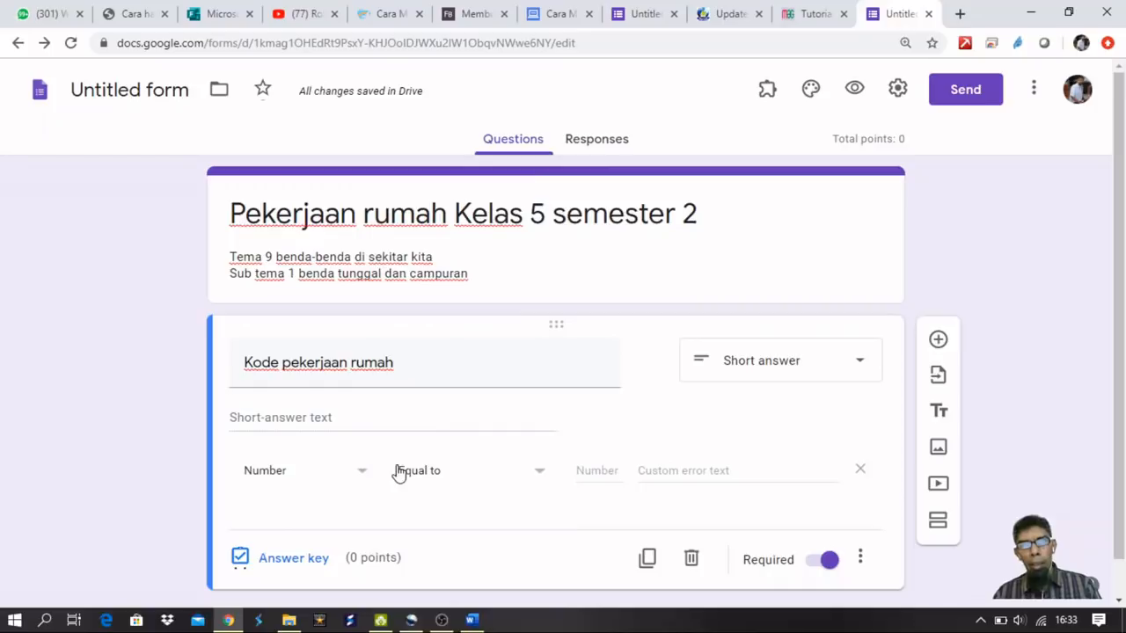
{"action": "left_click", "coordinate": [580, 471]}
{"action": "type", "text": "12345"}
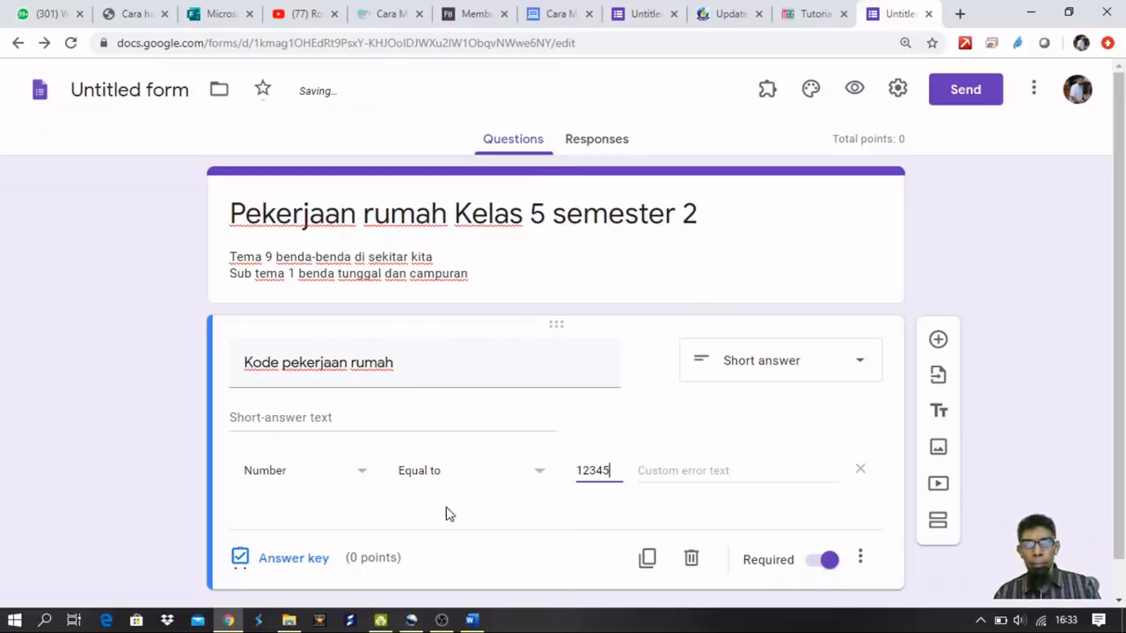
{"action": "left_click", "coordinate": [650, 468]}
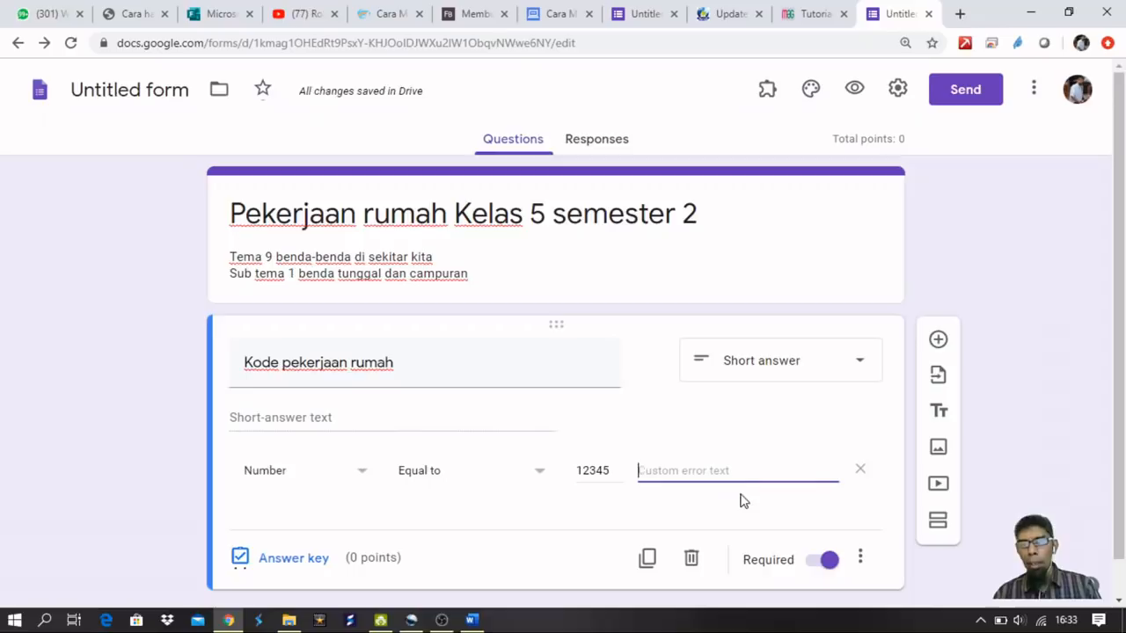
{"action": "type", "text": "Maaf, kode"}
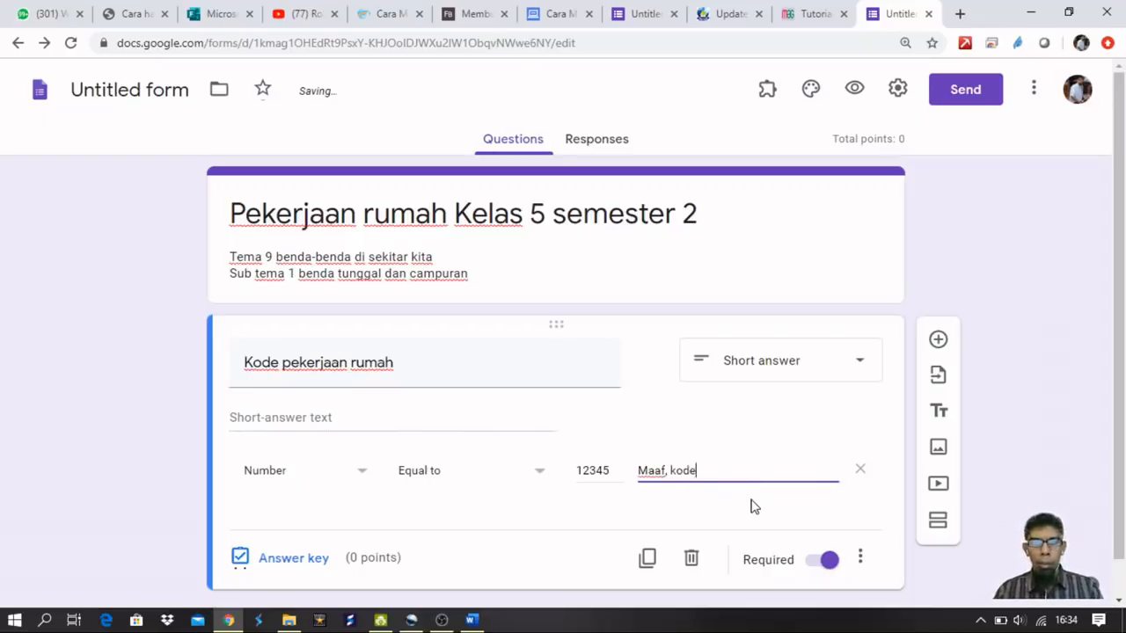
{"action": "type", "text": "rjaan rumah yang dimasukkan salah !"}
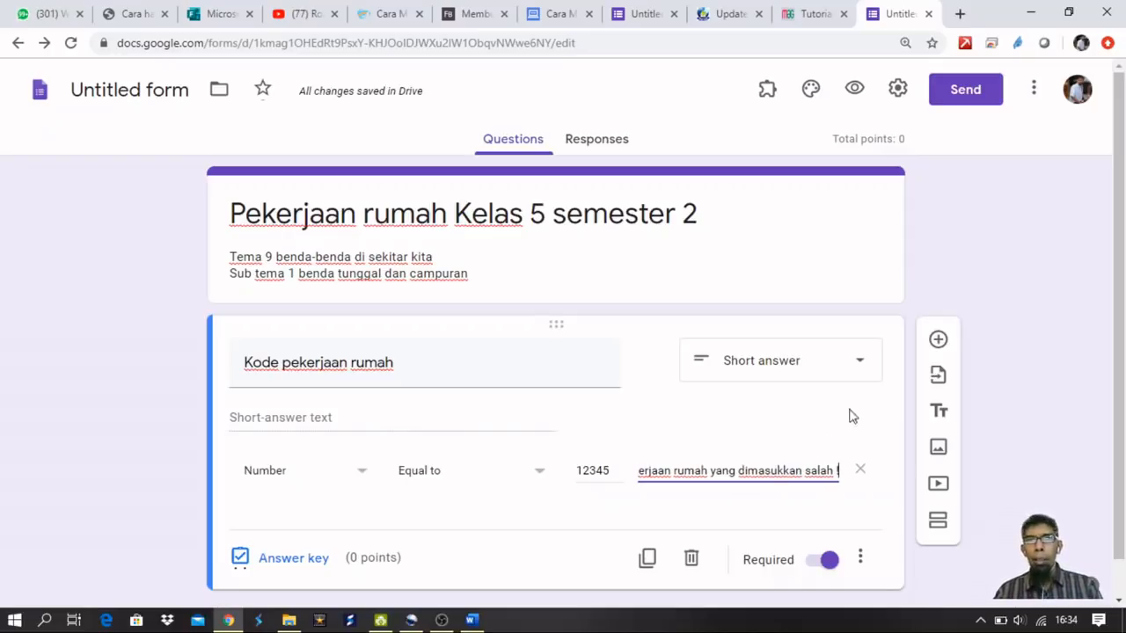
{"action": "scroll", "coordinate": [849, 398], "scroll_direction": "down", "scroll_amount": 1}
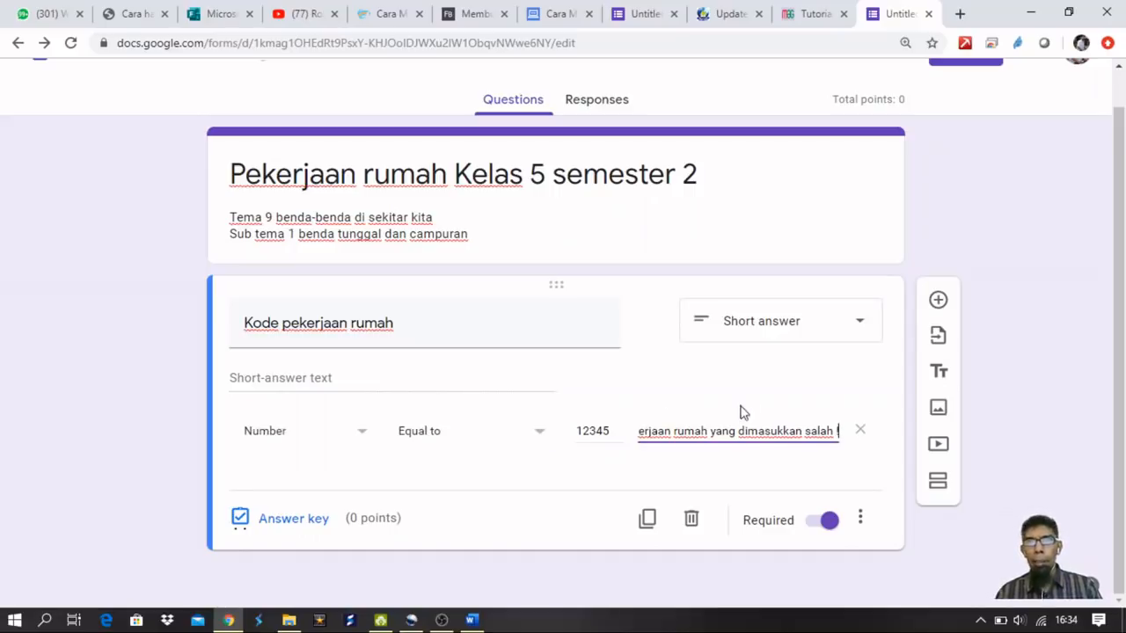
Add a second section after the Kode pekerjaan rumah question, deleting the stray added question.
{"action": "left_click", "coordinate": [939, 302]}
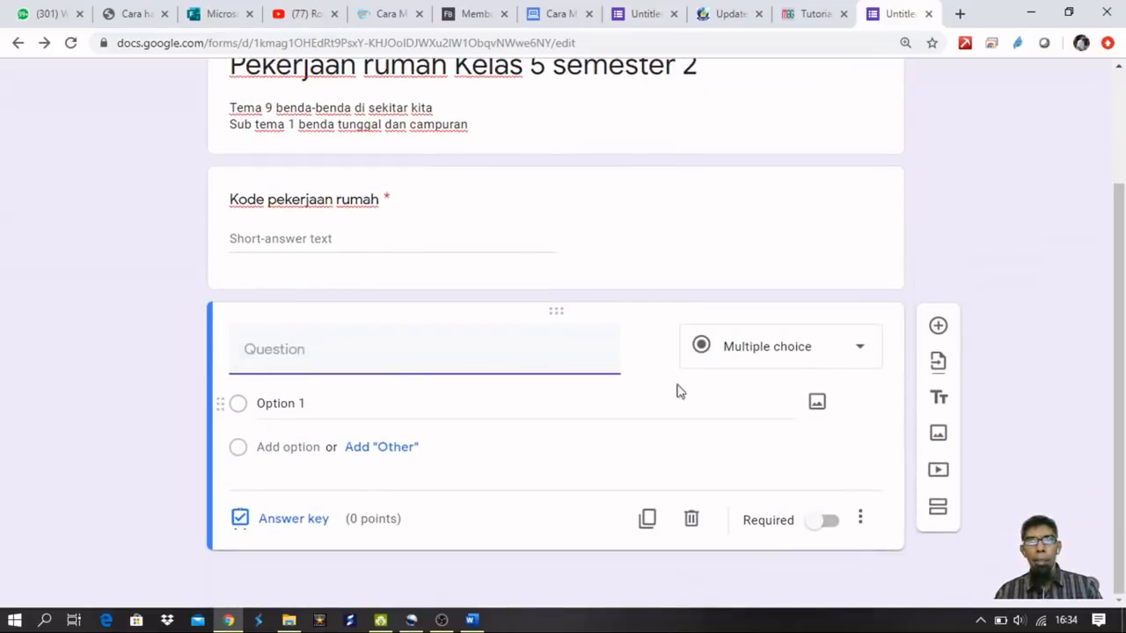
{"action": "left_click", "coordinate": [691, 519]}
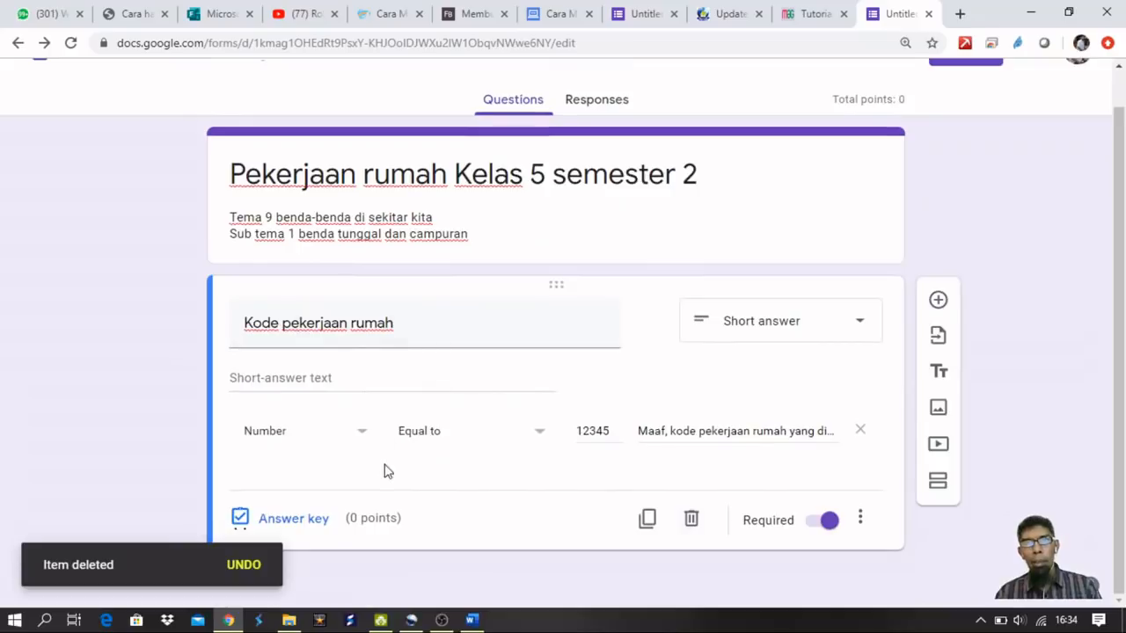
{"action": "scroll", "coordinate": [373, 387], "scroll_direction": "up", "scroll_amount": 1}
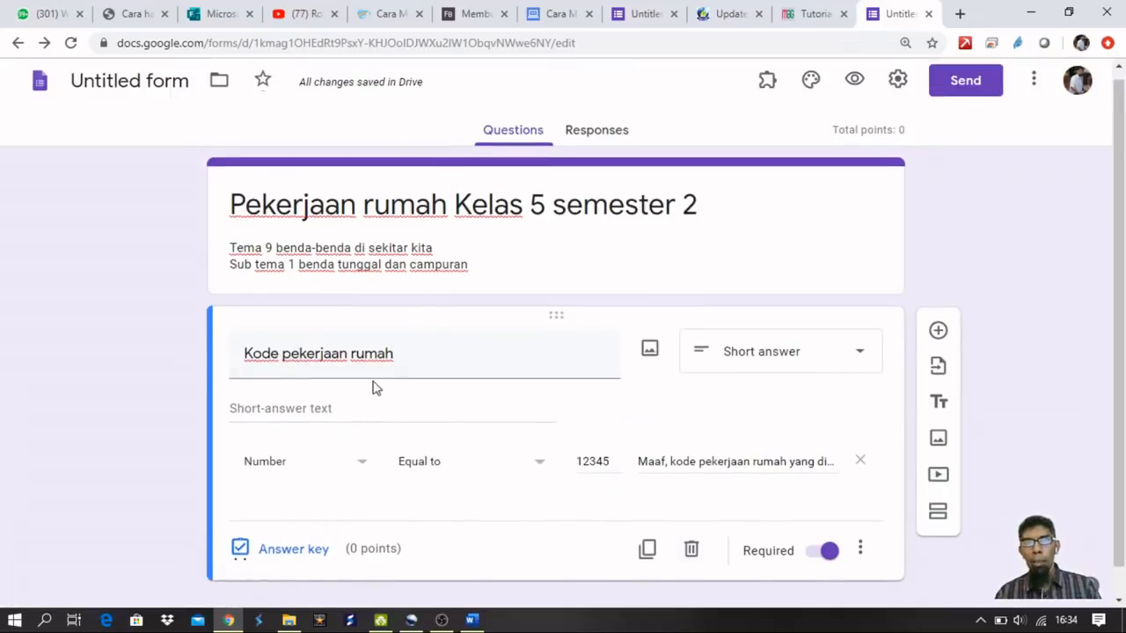
{"action": "left_click", "coordinate": [938, 513]}
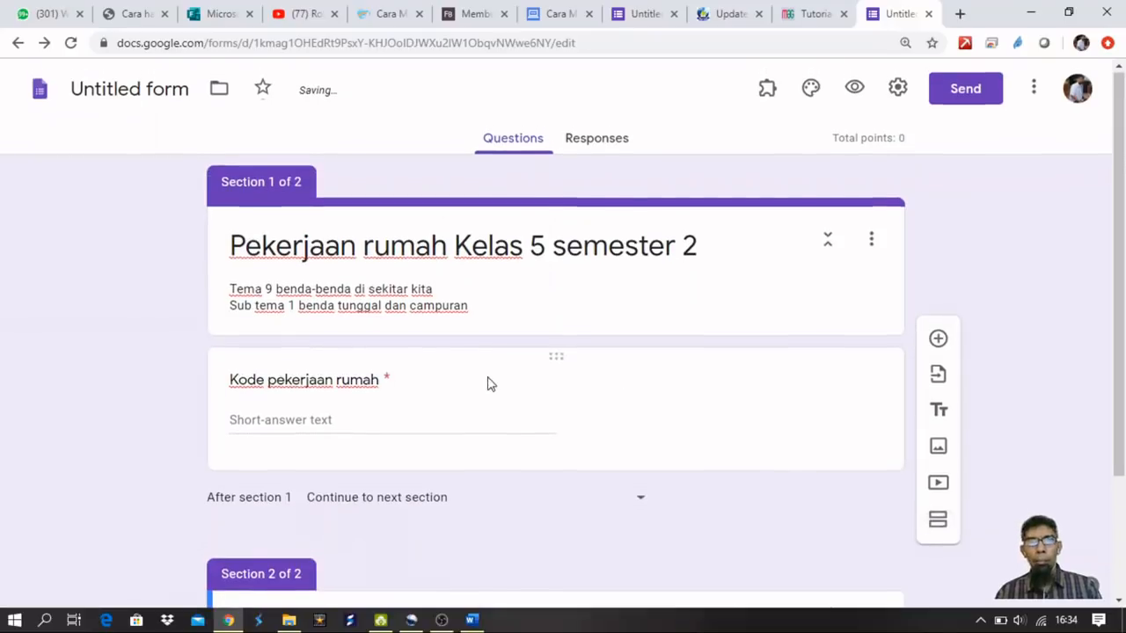
{"action": "scroll", "coordinate": [632, 363], "scroll_direction": "down", "scroll_amount": 3}
{"action": "scroll", "coordinate": [568, 393], "scroll_direction": "up", "scroll_amount": 3}
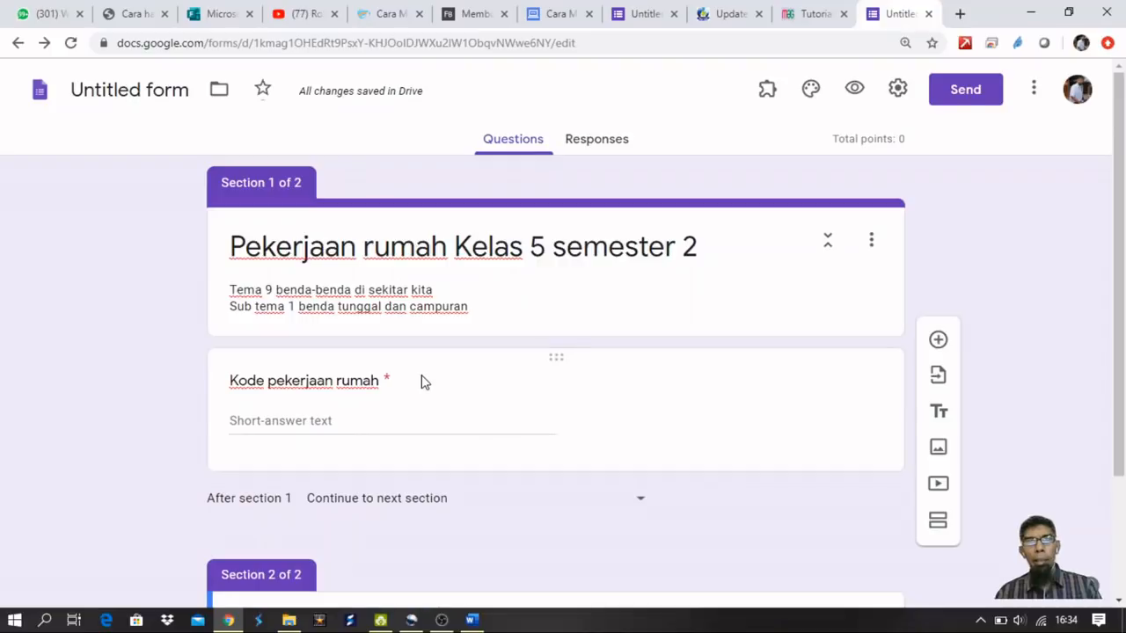
Copy the form title and Tema 9 / Sub tema 1 description into Section 2's title and description.
{"action": "scroll", "coordinate": [422, 382], "scroll_direction": "down", "scroll_amount": 3}
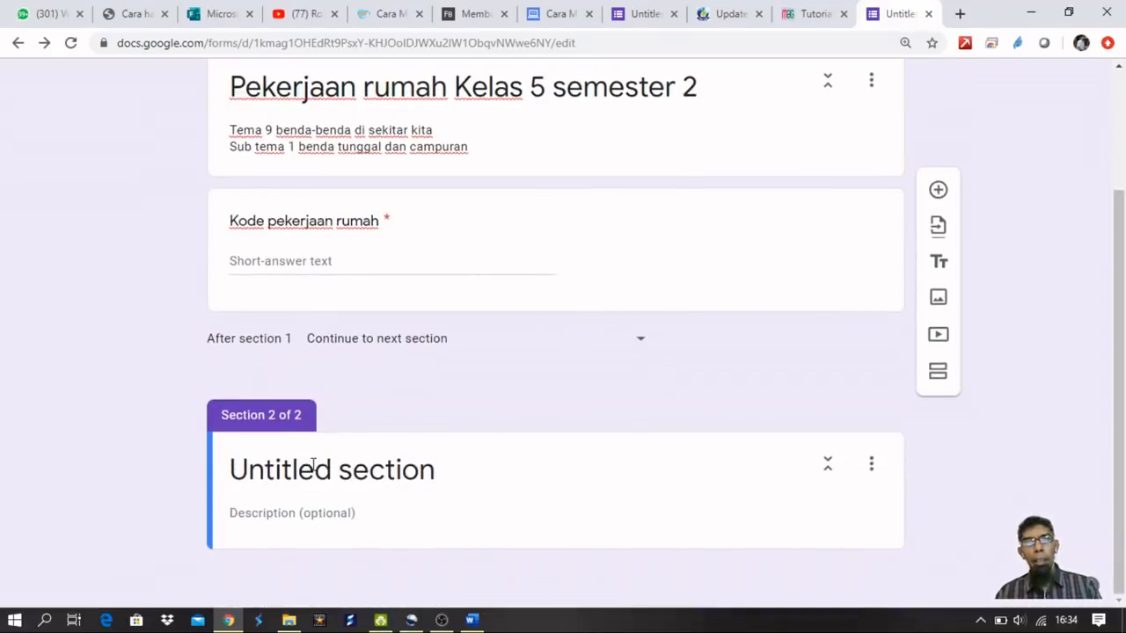
{"action": "left_click", "coordinate": [699, 88]}
{"action": "key", "text": "ctrl+c"}
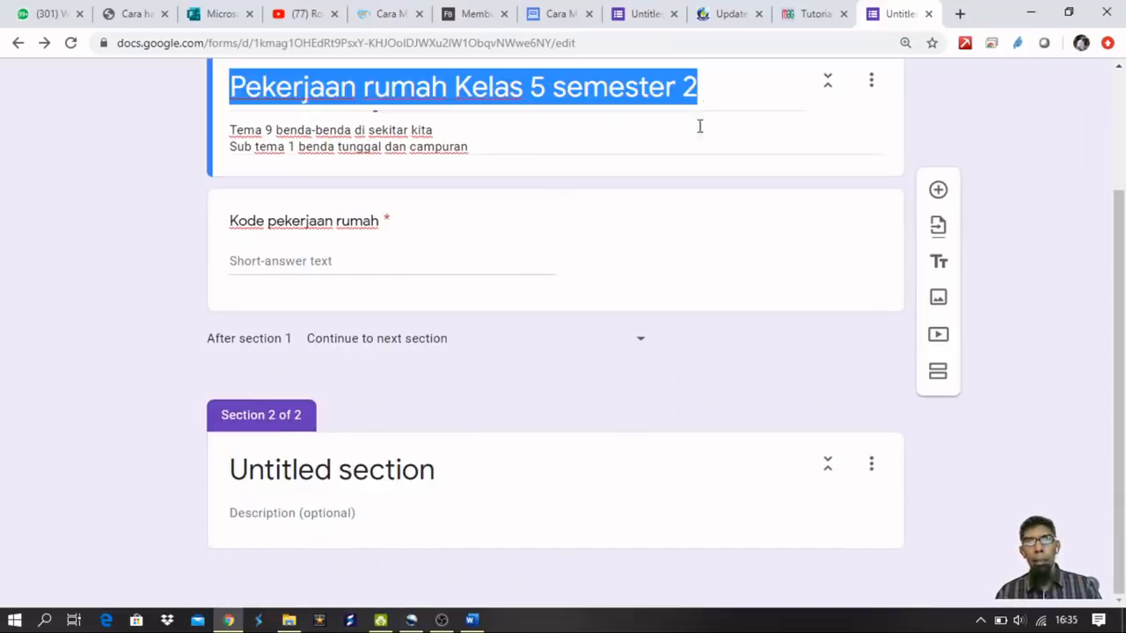
{"action": "left_click", "coordinate": [356, 471]}
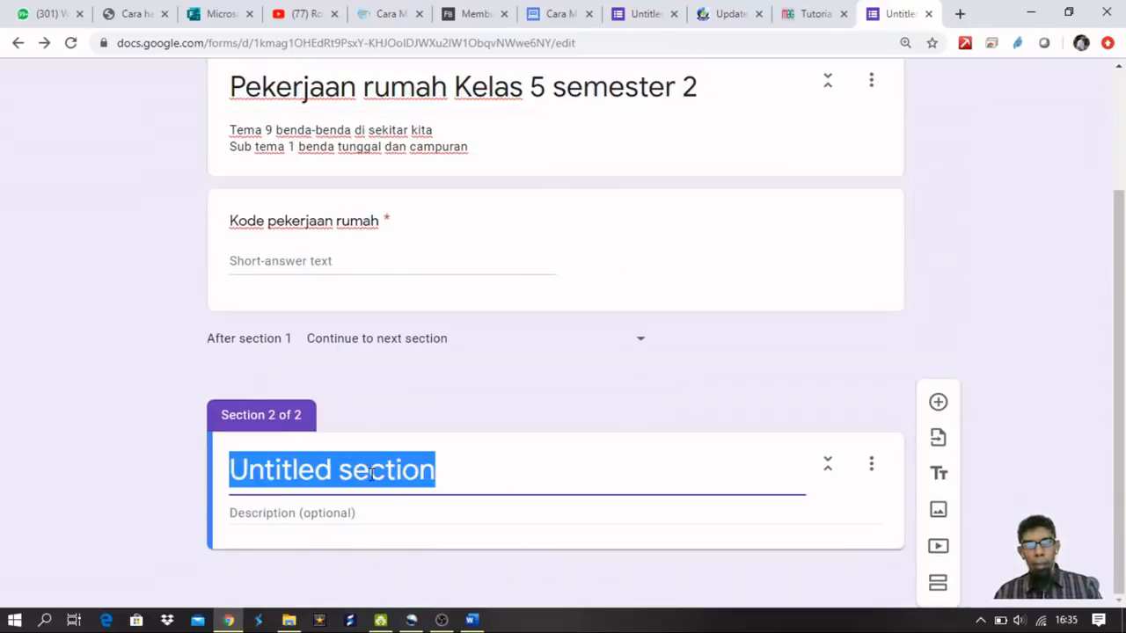
{"action": "key", "text": "ctrl+v"}
{"action": "left_click", "coordinate": [475, 147]}
{"action": "key", "text": "ctrl+a"}
{"action": "key", "text": "ctrl+c"}
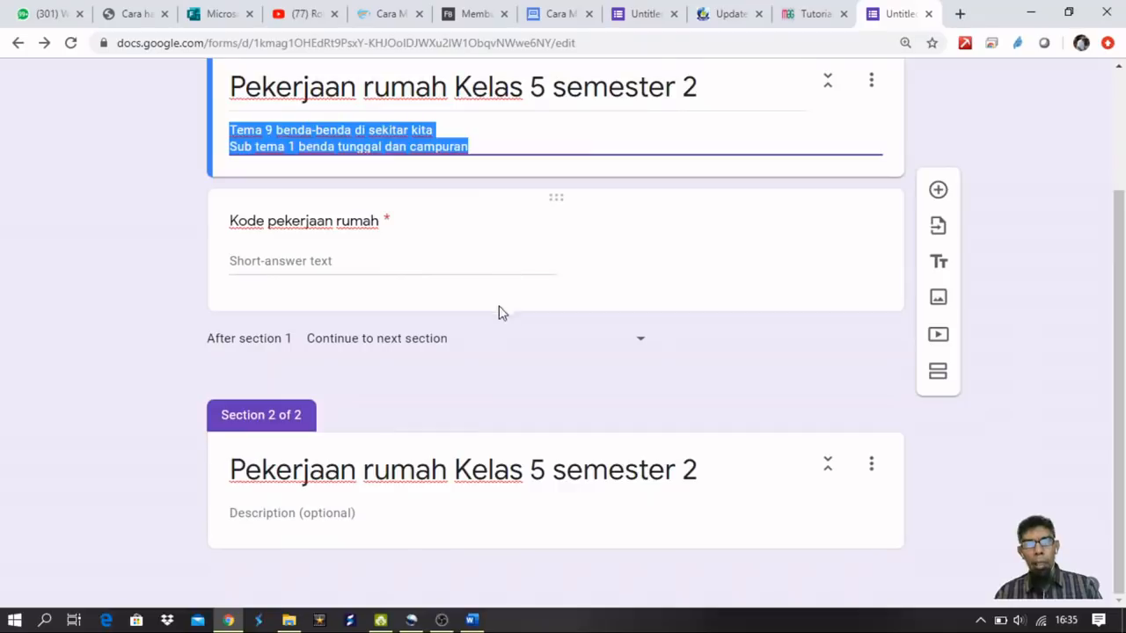
{"action": "left_click", "coordinate": [325, 513]}
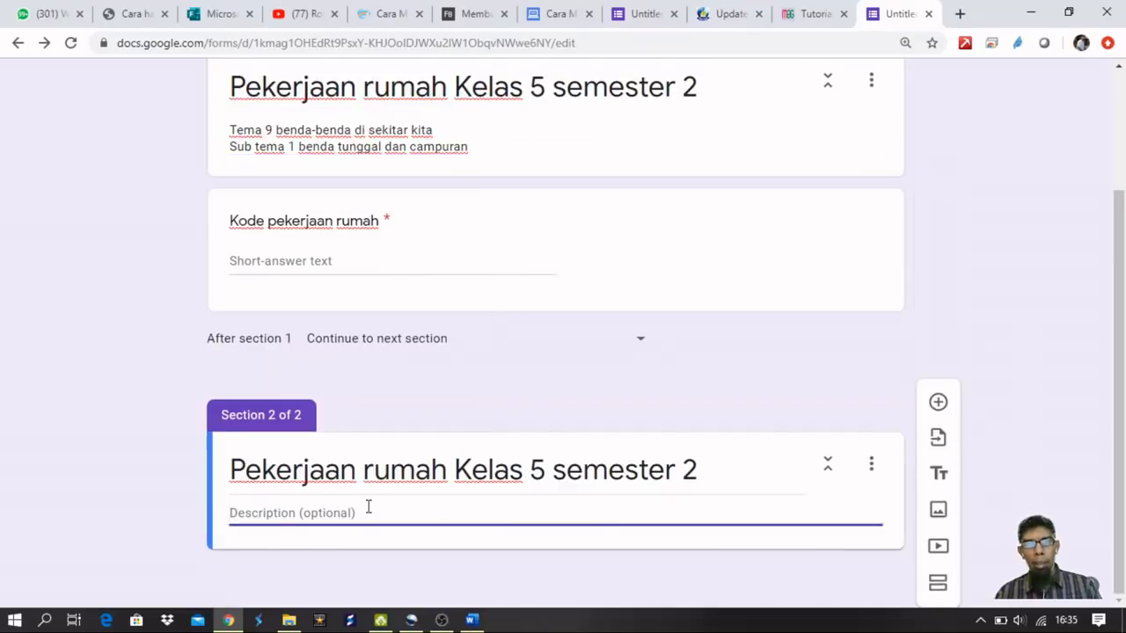
{"action": "key", "text": "ctrl+v"}
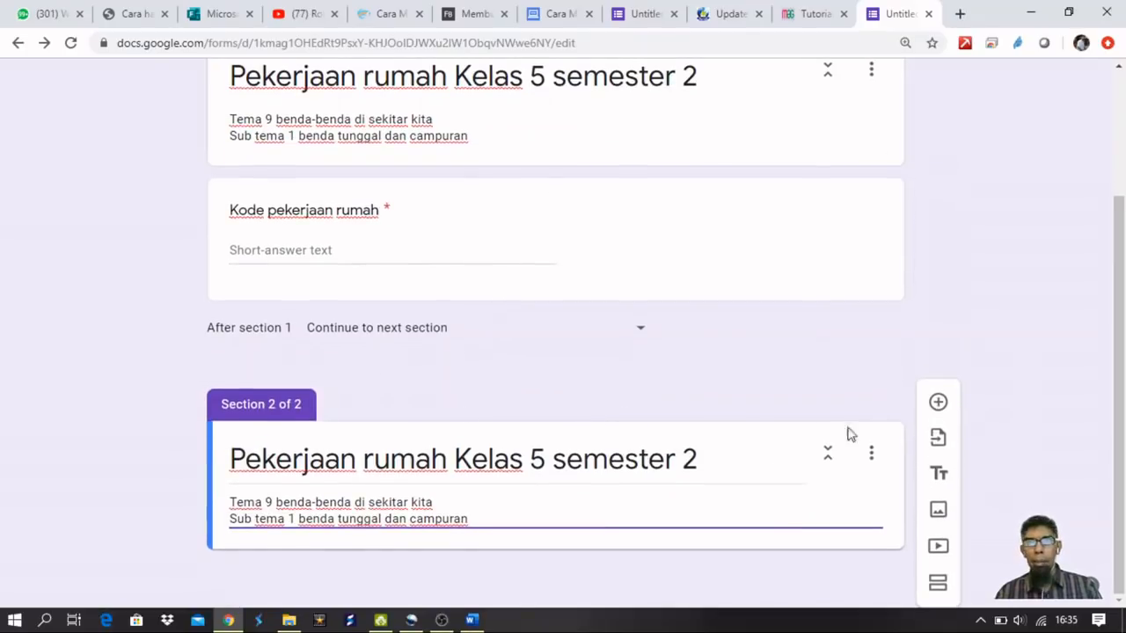
Add a 'Nama siswa' question to Section 2 as Short answer and switch Required on.
{"action": "left_click", "coordinate": [938, 402]}
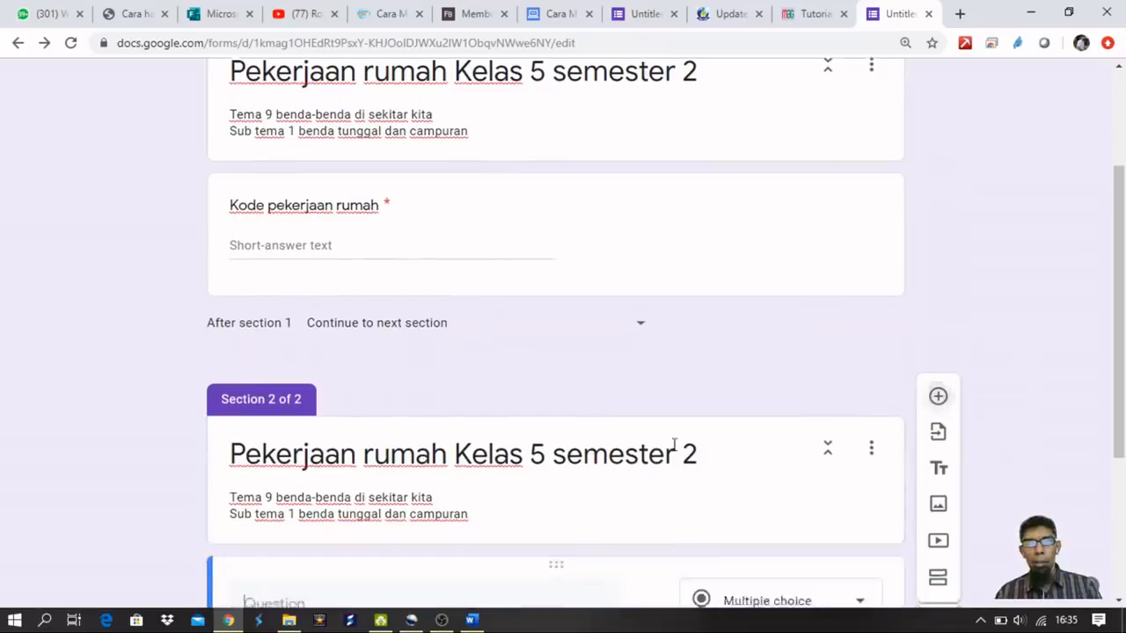
{"action": "type", "text": "Nama siswa"}
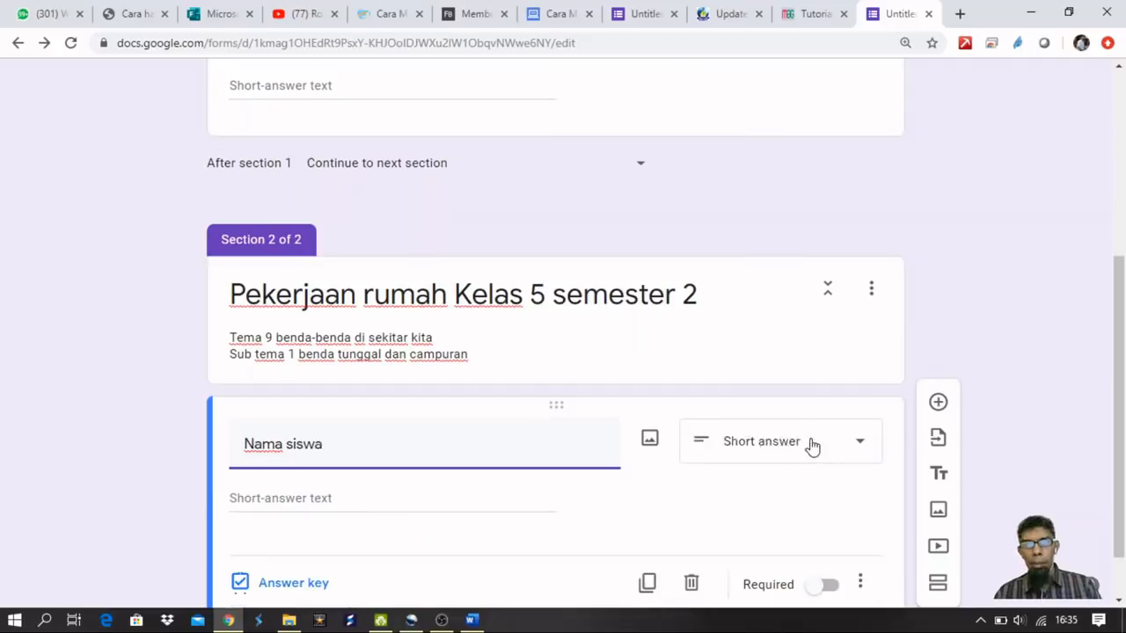
{"action": "left_click", "coordinate": [811, 447]}
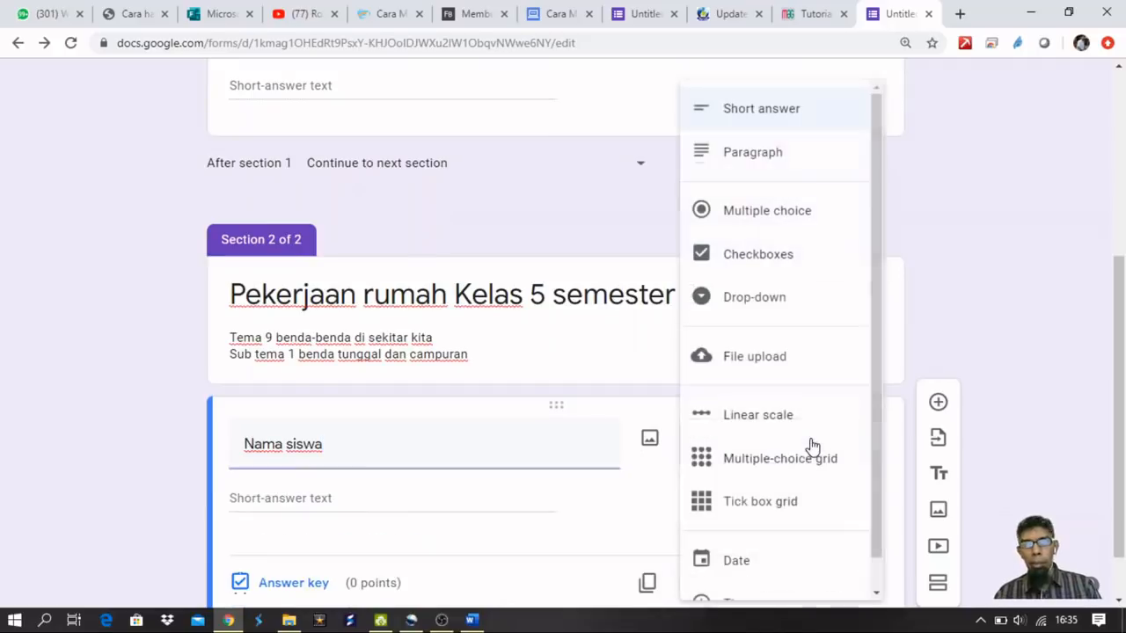
{"action": "left_click", "coordinate": [579, 442]}
{"action": "scroll", "coordinate": [832, 466], "scroll_direction": "down", "scroll_amount": 1}
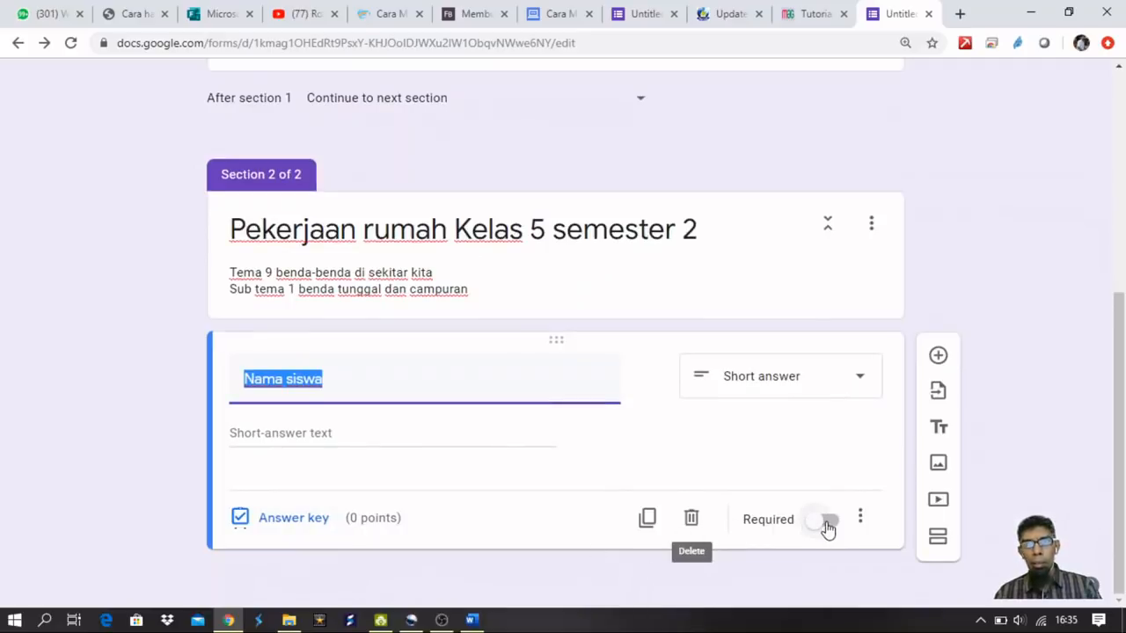
{"action": "left_click", "coordinate": [827, 525]}
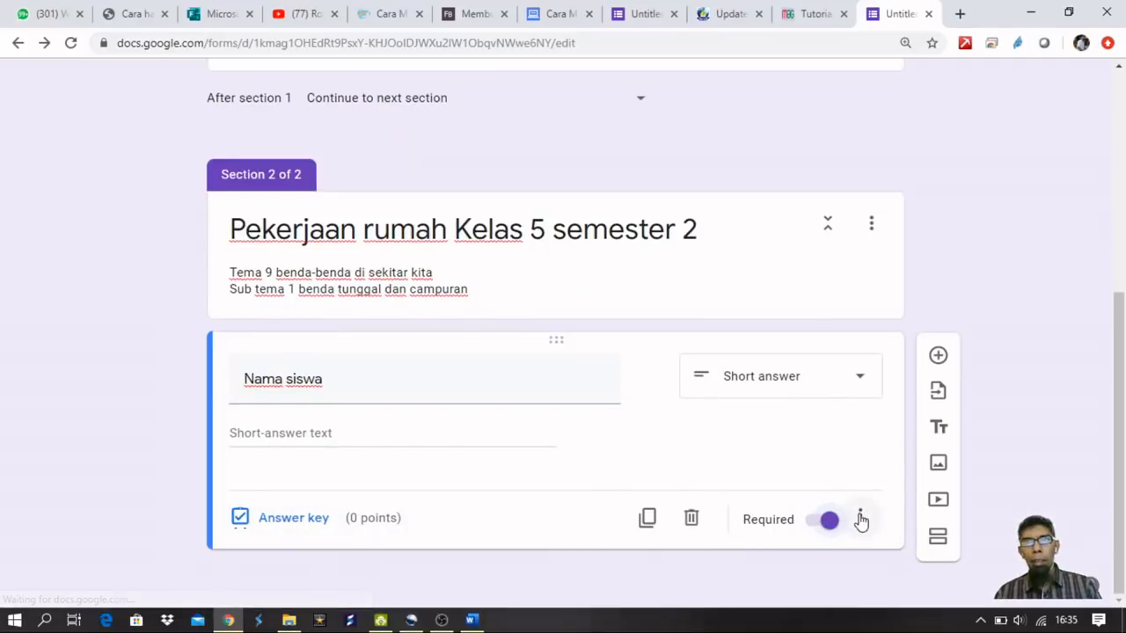
{"action": "left_click", "coordinate": [860, 518]}
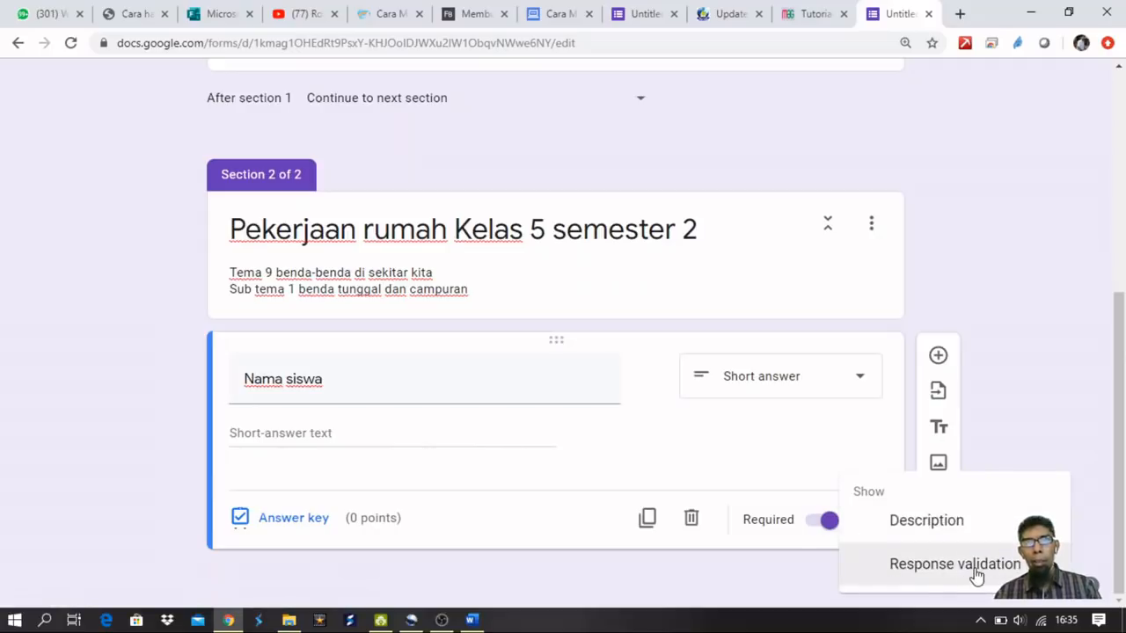
{"action": "left_click", "coordinate": [776, 467]}
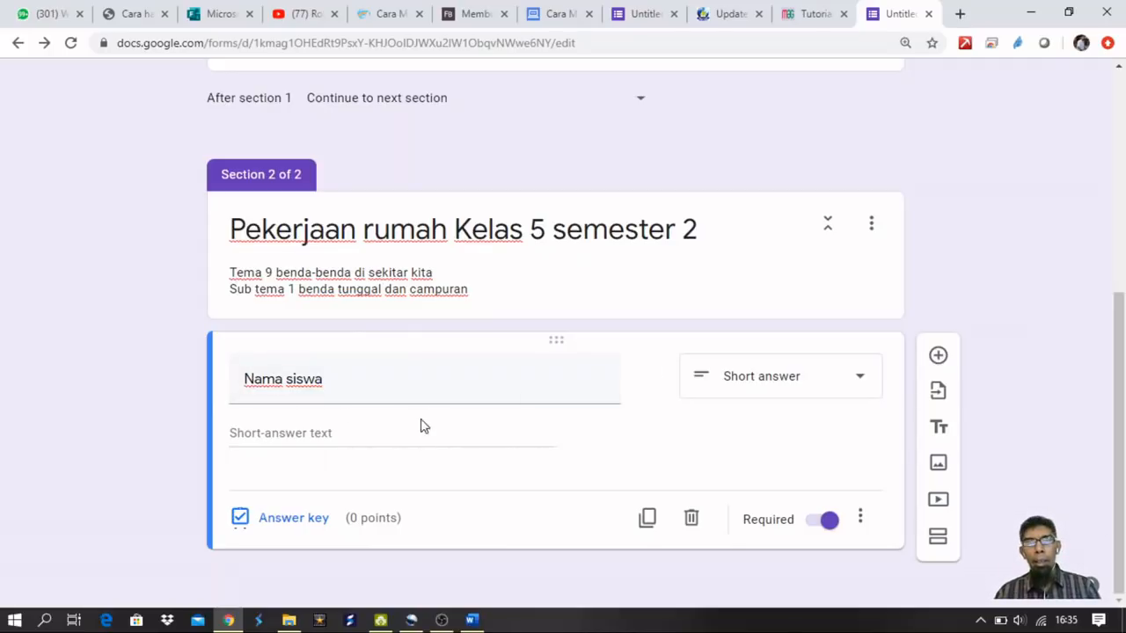
Add a third section and paste the copied title in as its title.
{"action": "left_click", "coordinate": [939, 538]}
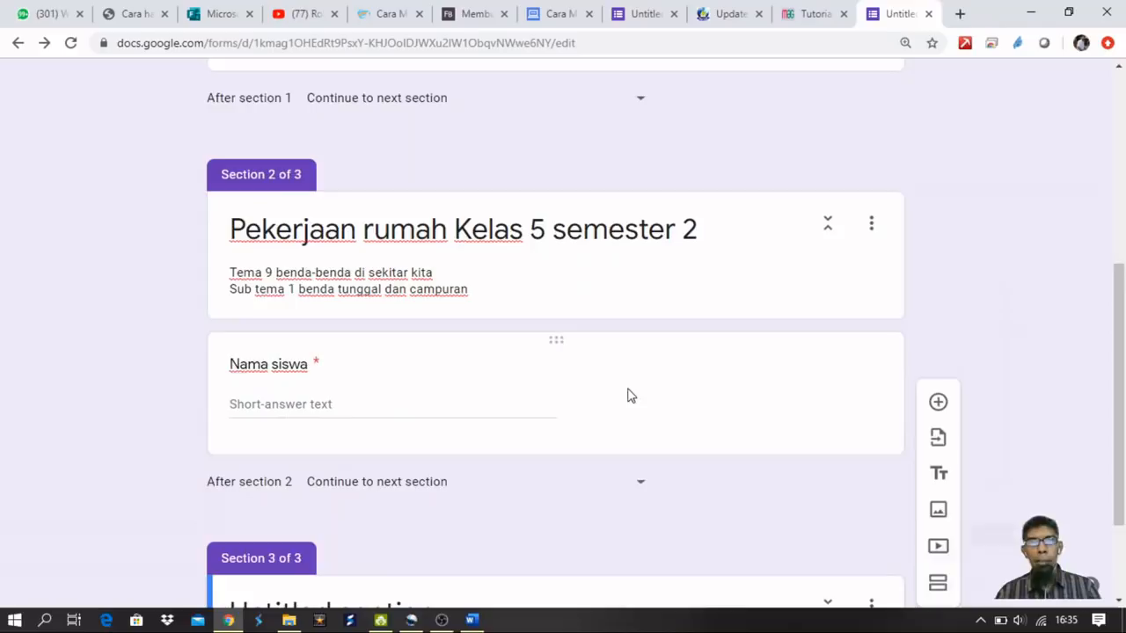
{"action": "scroll", "coordinate": [622, 389], "scroll_direction": "up", "scroll_amount": 2}
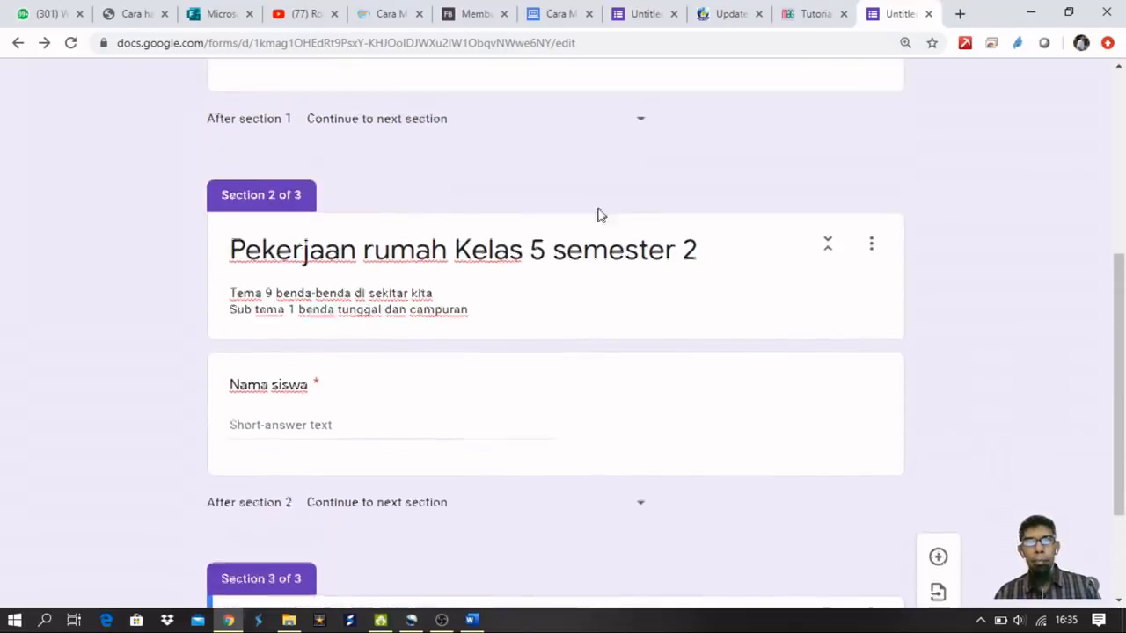
{"action": "triple_click", "coordinate": [697, 253]}
{"action": "key", "text": "ctrl+c"}
{"action": "scroll", "coordinate": [696, 253], "scroll_direction": "down", "scroll_amount": 2}
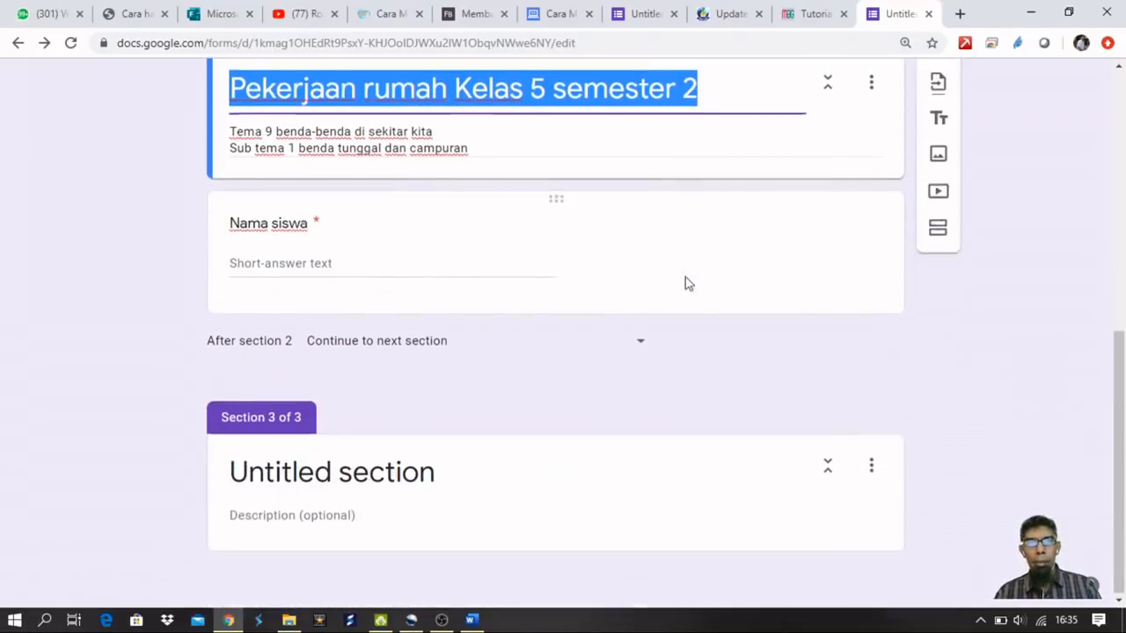
{"action": "triple_click", "coordinate": [368, 469]}
{"action": "key", "text": "ctrl+v"}
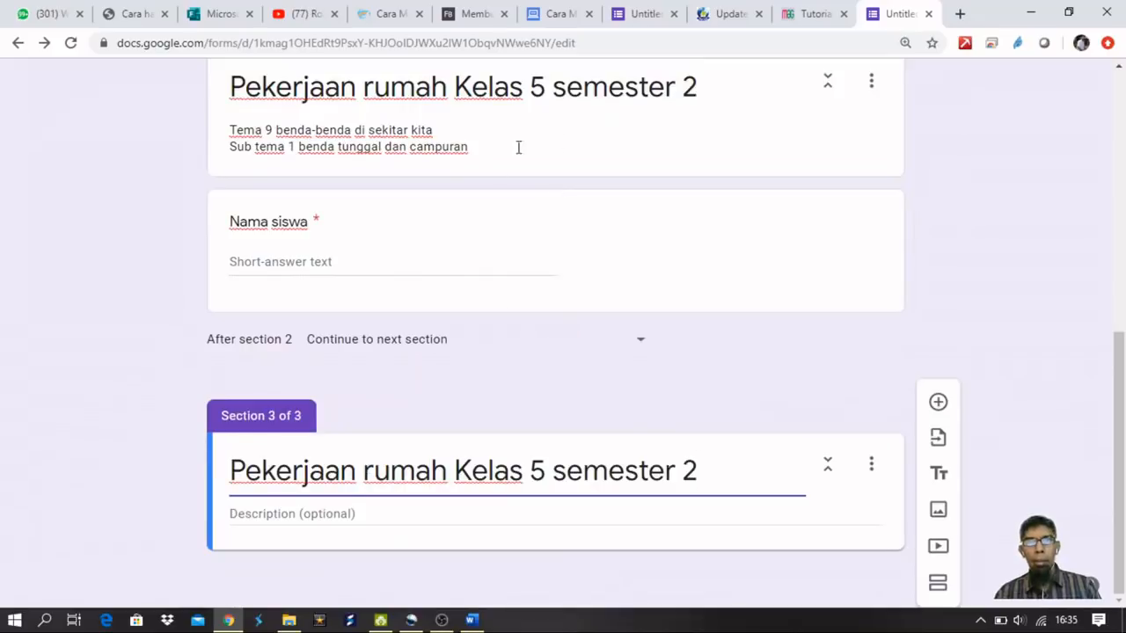
Paste the Tema 9 description into Section 3 and add a blank multiple-choice question.
{"action": "scroll", "coordinate": [506, 185], "scroll_direction": "up", "scroll_amount": 1}
{"action": "left_click_drag", "start_coordinate": [468, 233], "coordinate": [230, 212]}
{"action": "key", "text": "ctrl+c"}
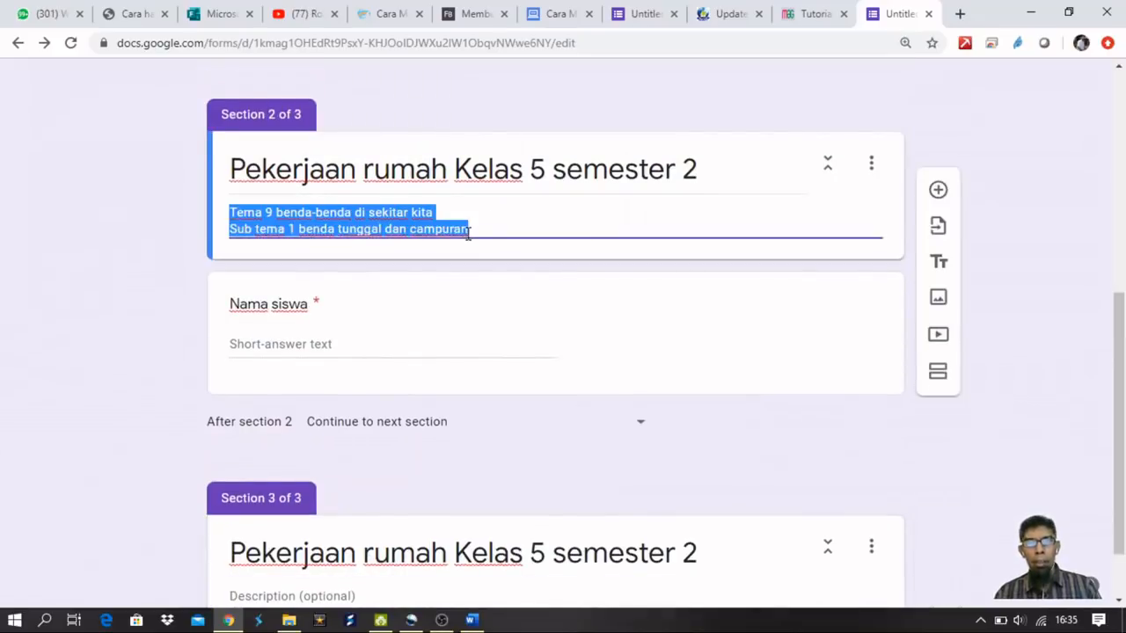
{"action": "scroll", "coordinate": [480, 269], "scroll_direction": "down", "scroll_amount": 1}
{"action": "left_click", "coordinate": [364, 519]}
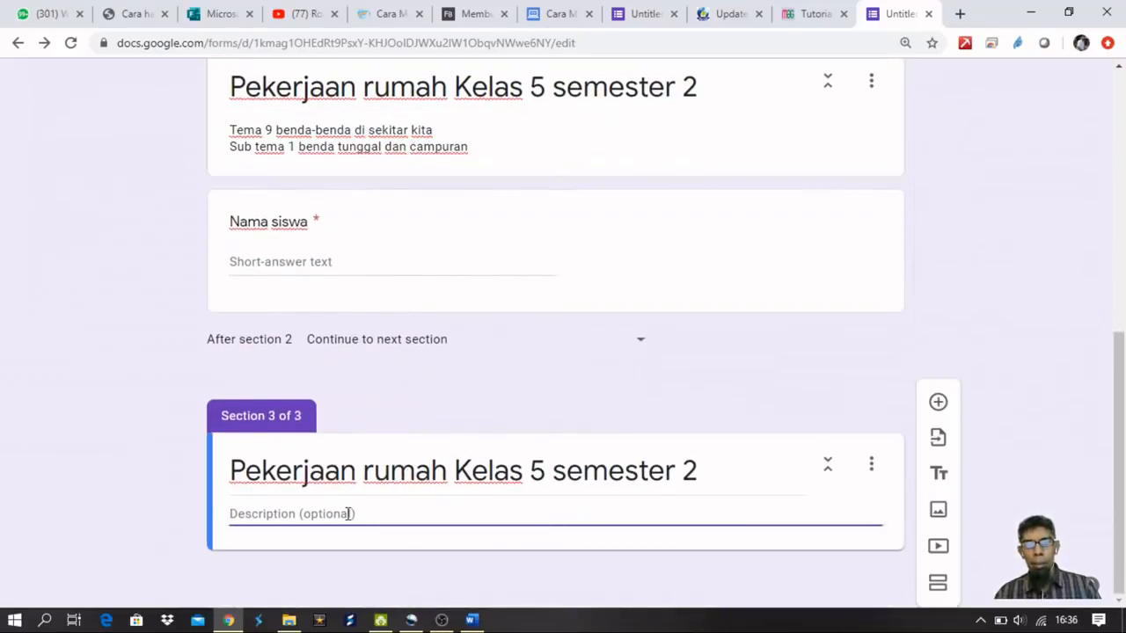
{"action": "key", "text": "ctrl+v"}
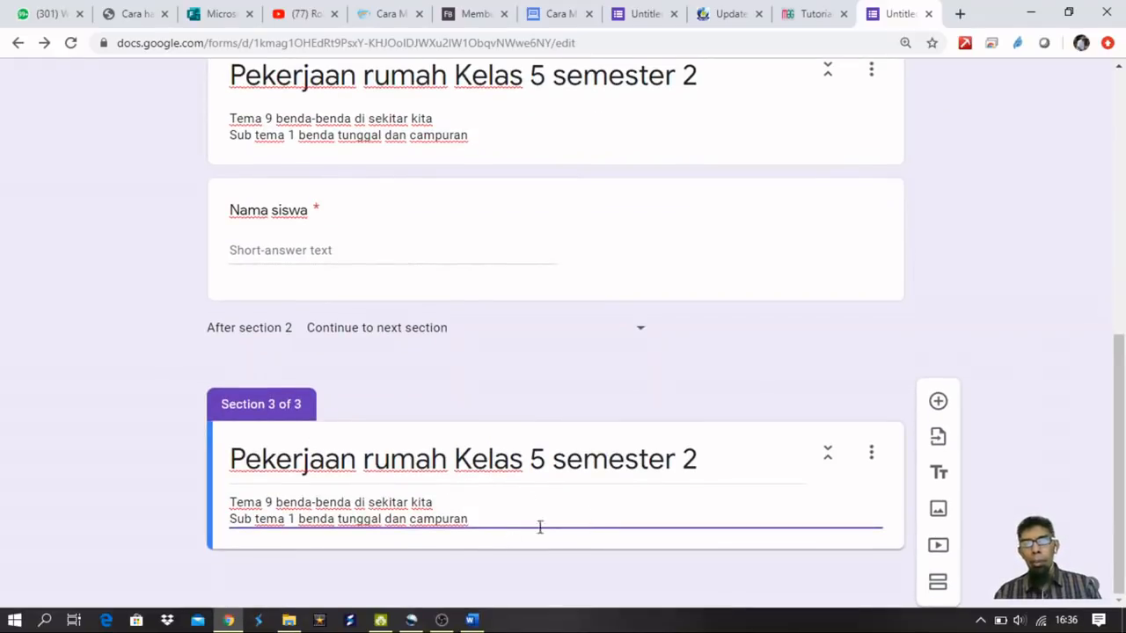
{"action": "left_click", "coordinate": [938, 401]}
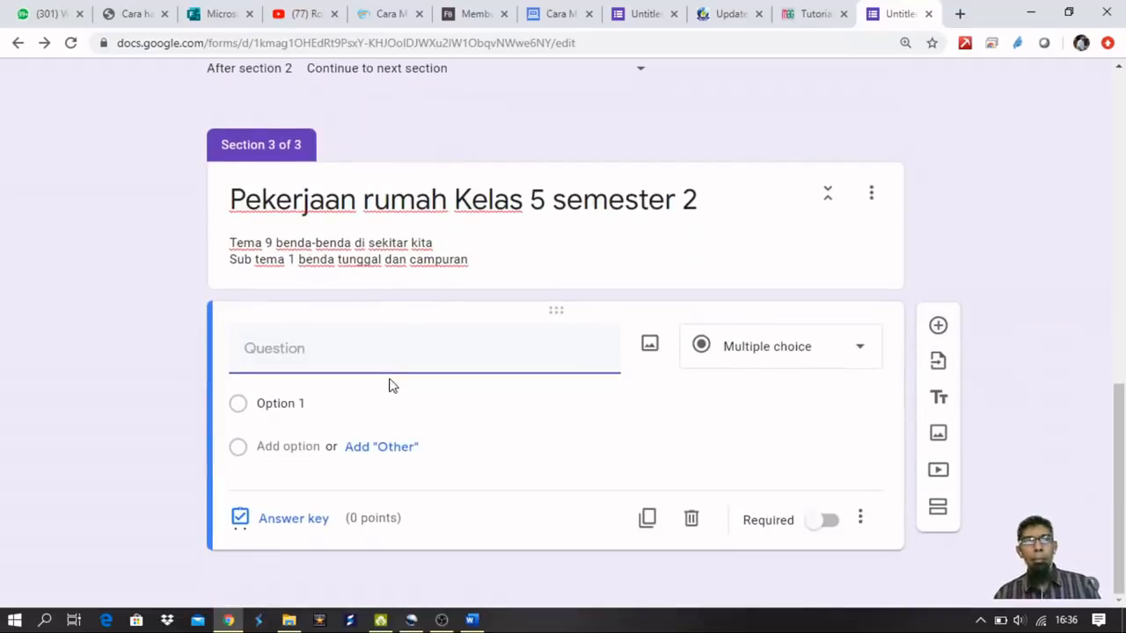
Copy question 1 from Word and paste it as the question text 'Indonesia merdeka karena…'.
{"action": "scroll", "coordinate": [389, 380], "scroll_direction": "up", "scroll_amount": 3}
{"action": "scroll", "coordinate": [409, 397], "scroll_direction": "down", "scroll_amount": 3}
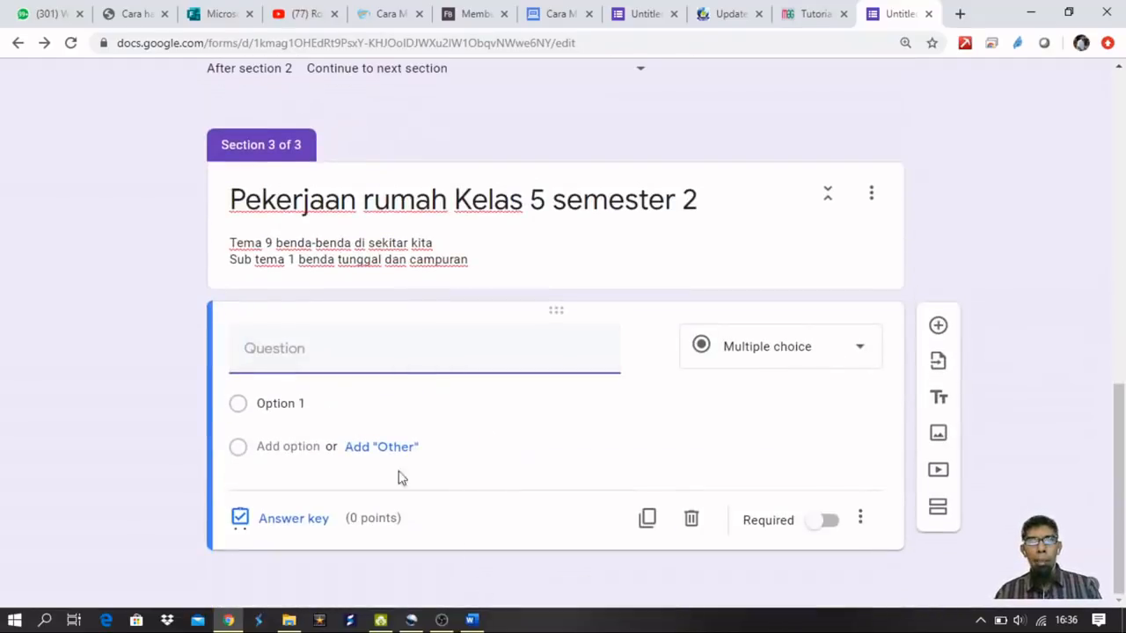
{"action": "left_click", "coordinate": [473, 620]}
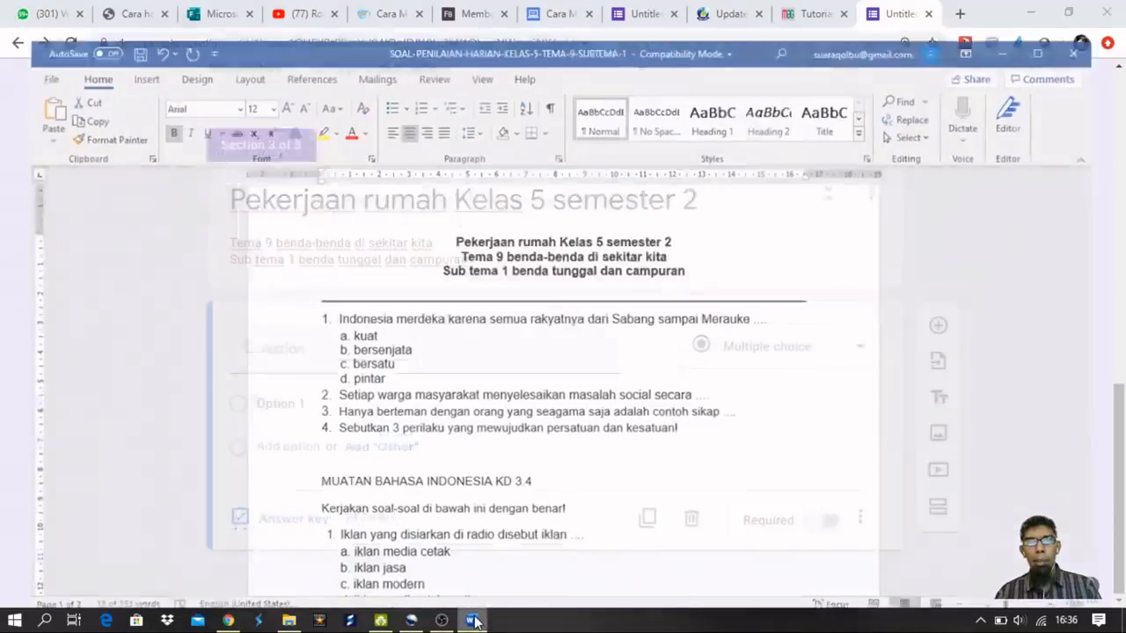
{"action": "left_click_drag", "start_coordinate": [781, 298], "coordinate": [318, 301]}
{"action": "left_click", "coordinate": [303, 294], "text": "shift"}
{"action": "key", "text": "ctrl+c"}
{"action": "key", "text": "alt+Tab"}
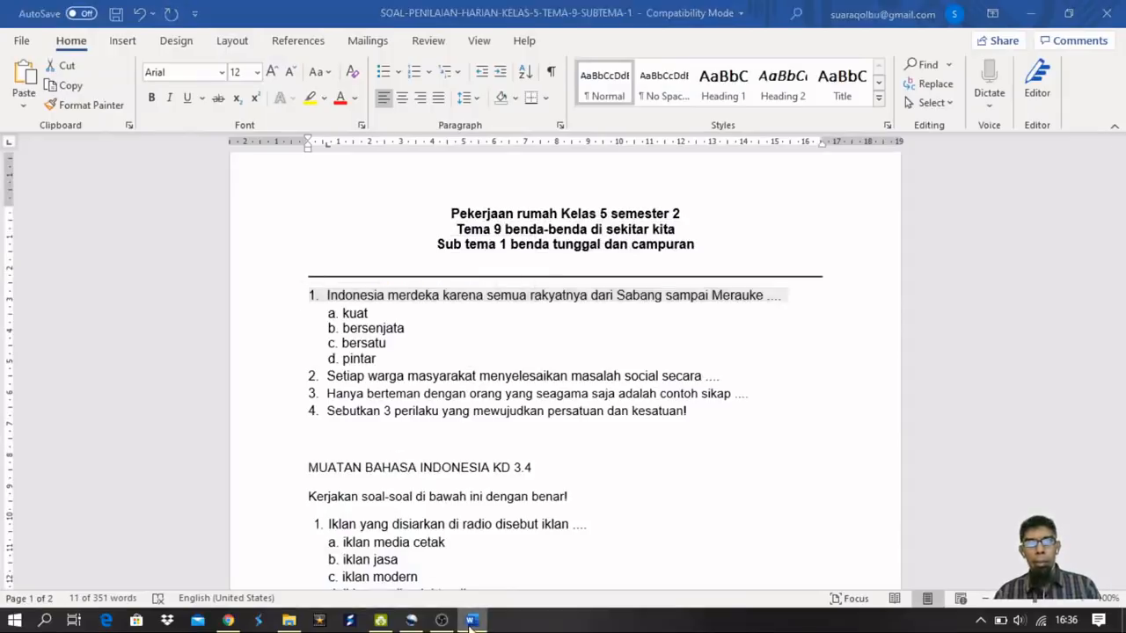
{"action": "key", "text": "ctrl+v"}
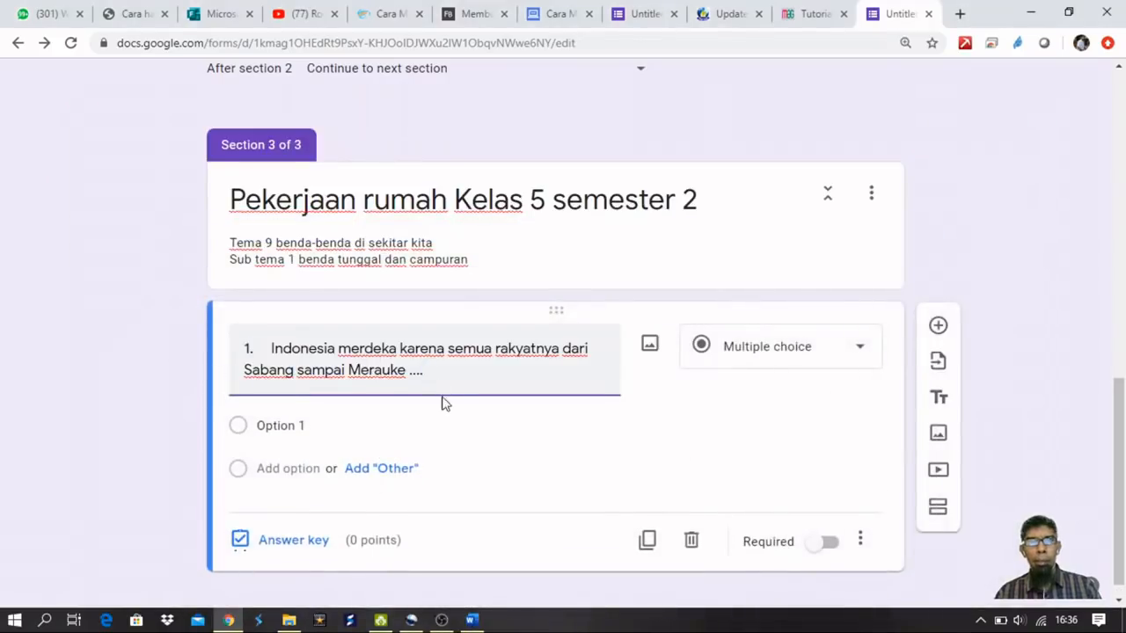
Paste the answer options a. kuat through d. pintar from Word into Option 1.
{"action": "scroll", "coordinate": [444, 404], "scroll_direction": "down", "scroll_amount": 1}
{"action": "left_click", "coordinate": [476, 621]}
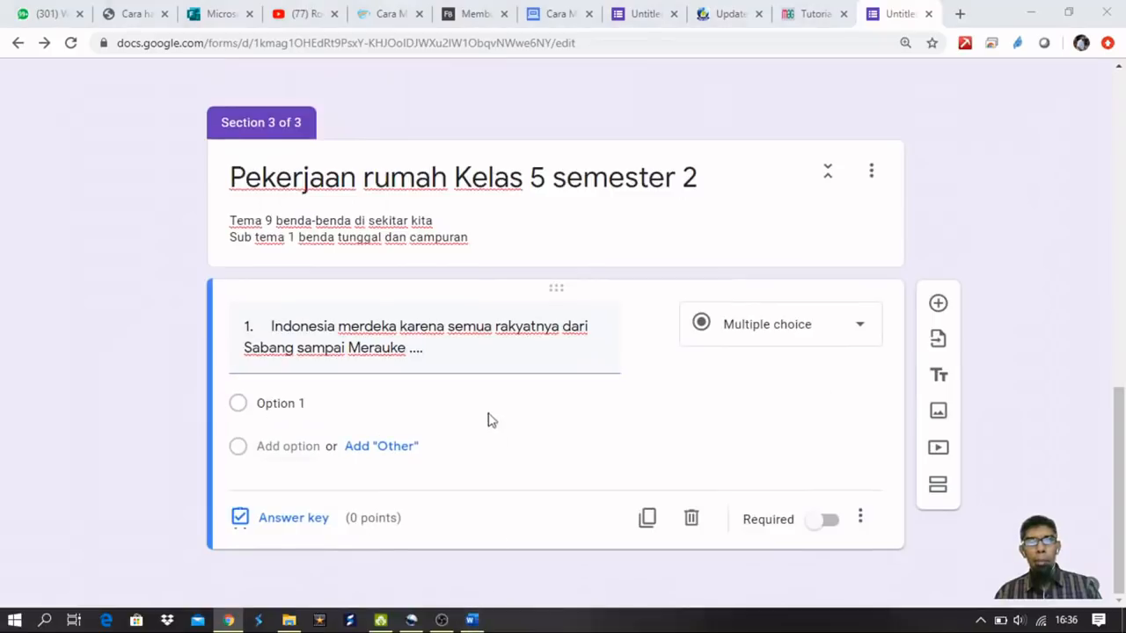
{"action": "left_click", "coordinate": [472, 620]}
{"action": "left_click_drag", "start_coordinate": [392, 359], "coordinate": [326, 310]}
{"action": "key", "text": "ctrl+c"}
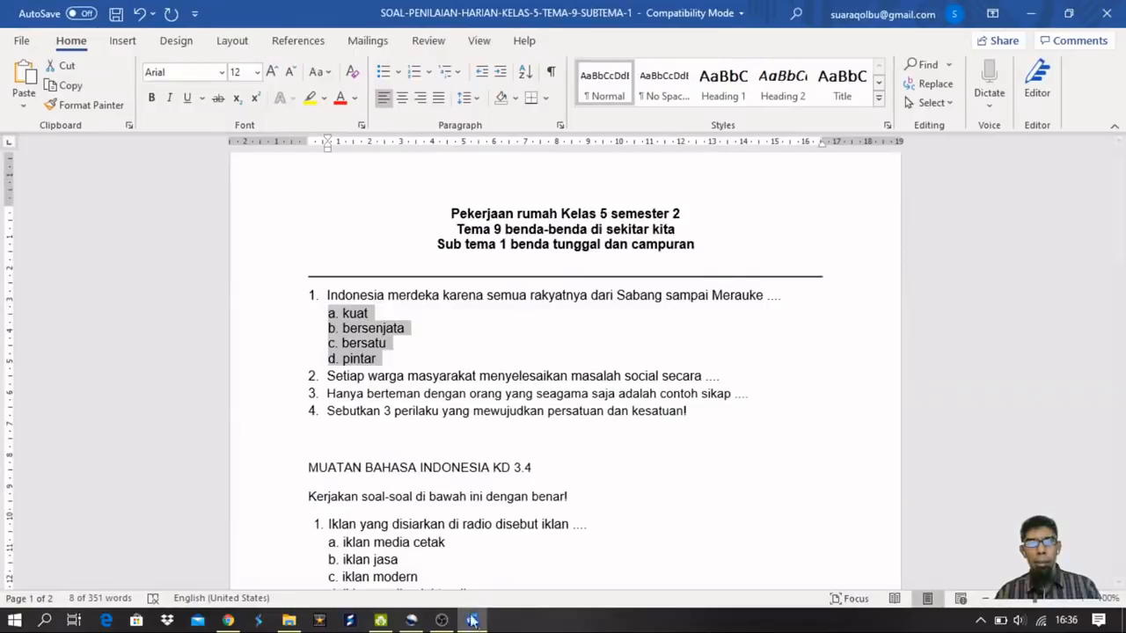
{"action": "left_click", "coordinate": [228, 620]}
{"action": "left_click", "coordinate": [275, 401]}
{"action": "key", "text": "ctrl+v"}
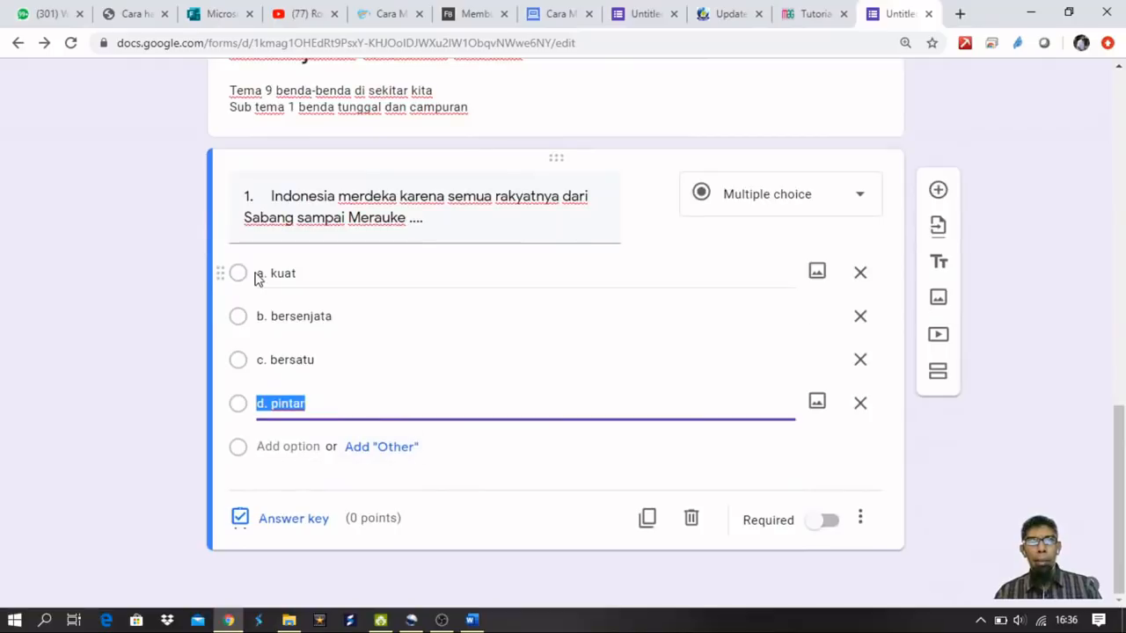
Strip the letter prefixes from the options kuat and bersenjata.
{"action": "left_click", "coordinate": [259, 274]}
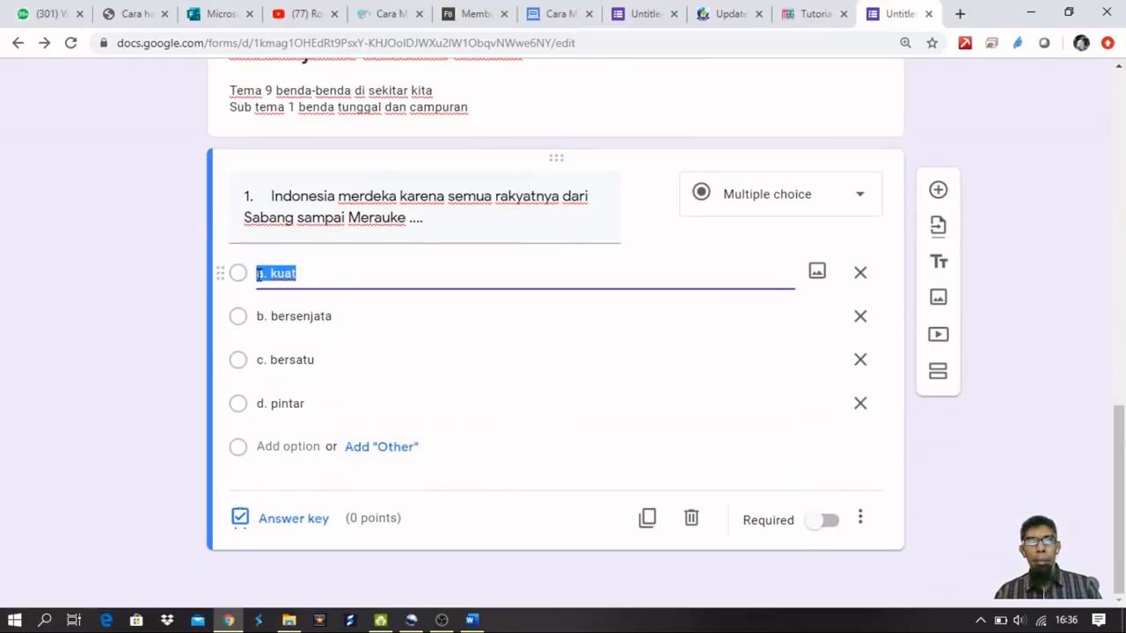
{"action": "left_click", "coordinate": [268, 275]}
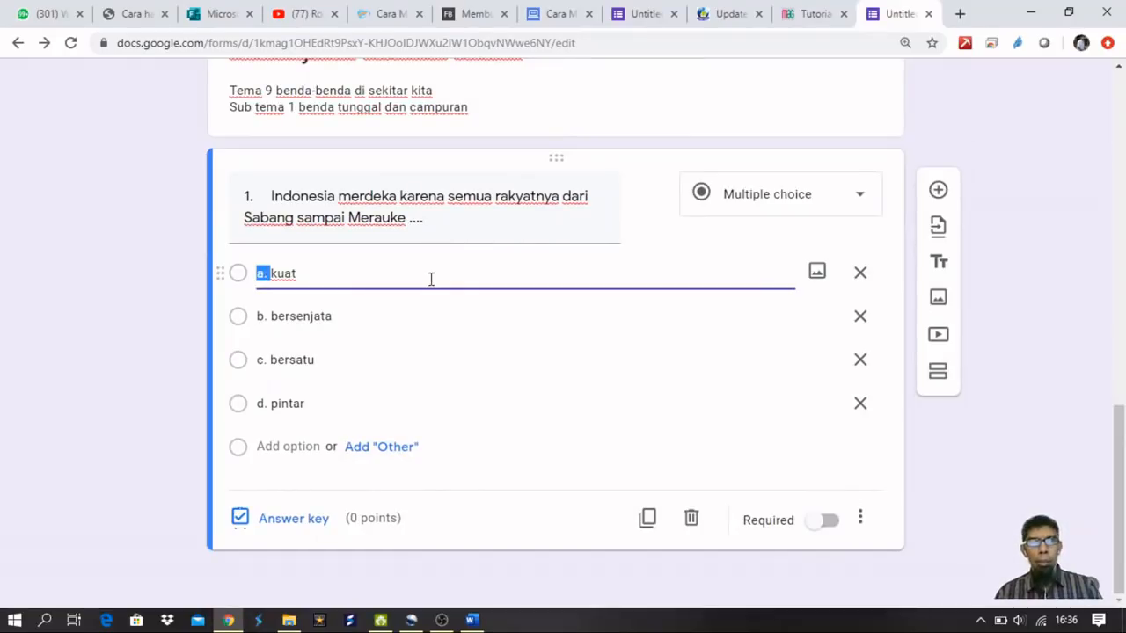
{"action": "key", "text": "BackSpace"}
{"action": "key", "text": "Tab"}
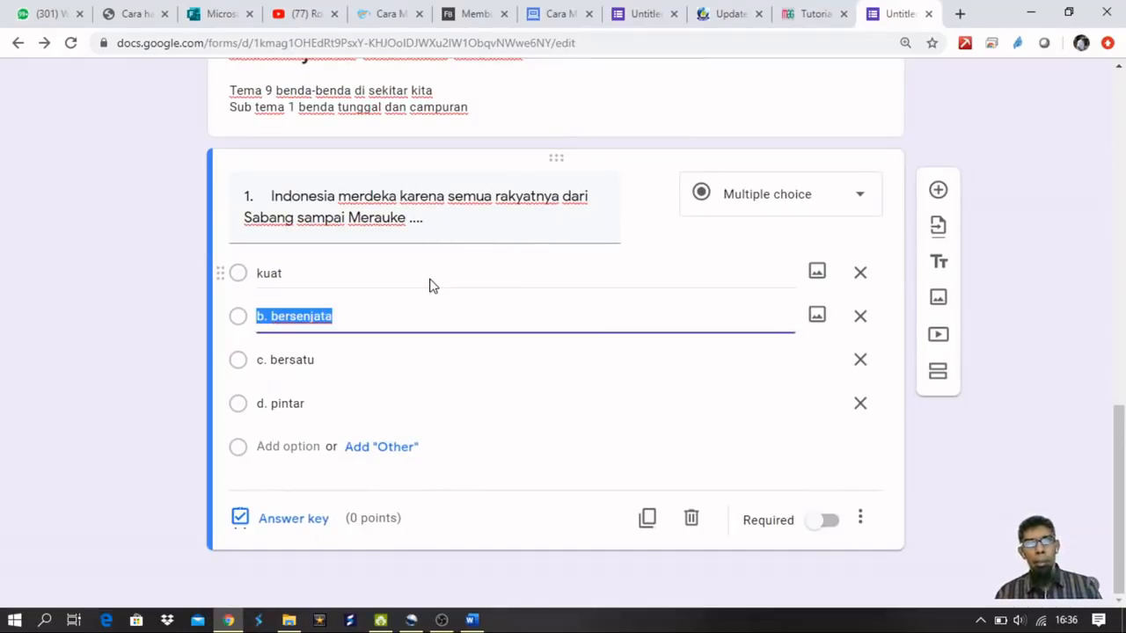
{"action": "key", "text": "Left"}
{"action": "key", "text": "Delete"}
{"action": "key", "text": "Delete"}
{"action": "key", "text": "Delete"}
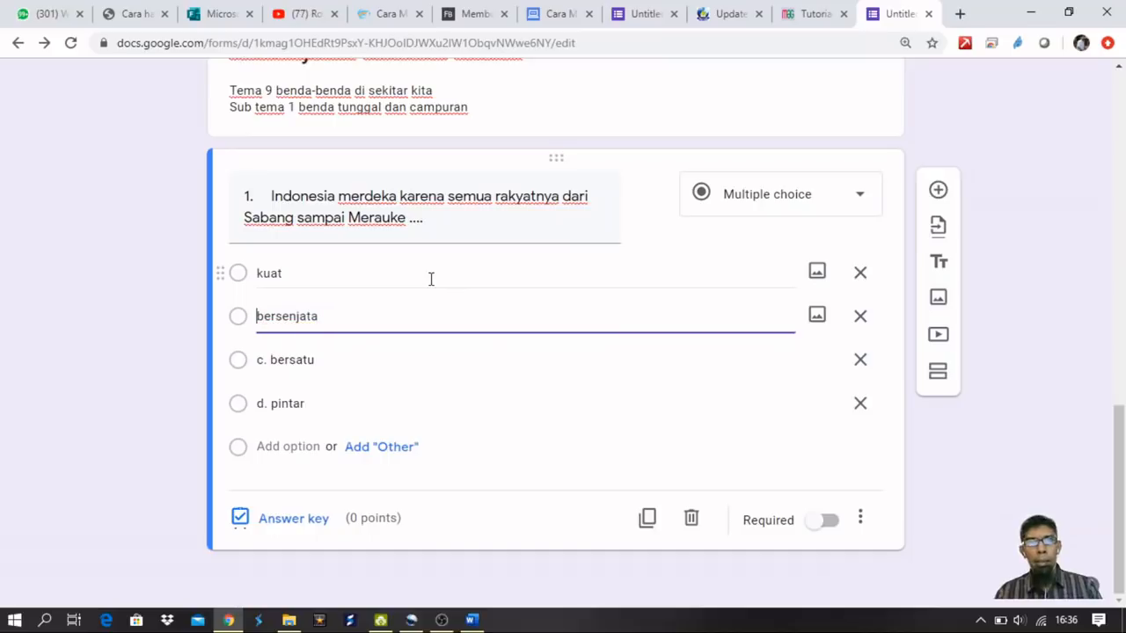
Strip the letter prefixes from the options bersatu and pintar.
{"action": "key", "text": "Tab"}
{"action": "key", "text": "Left"}
{"action": "key", "text": "Delete"}
{"action": "key", "text": "Delete"}
{"action": "key", "text": "Delete"}
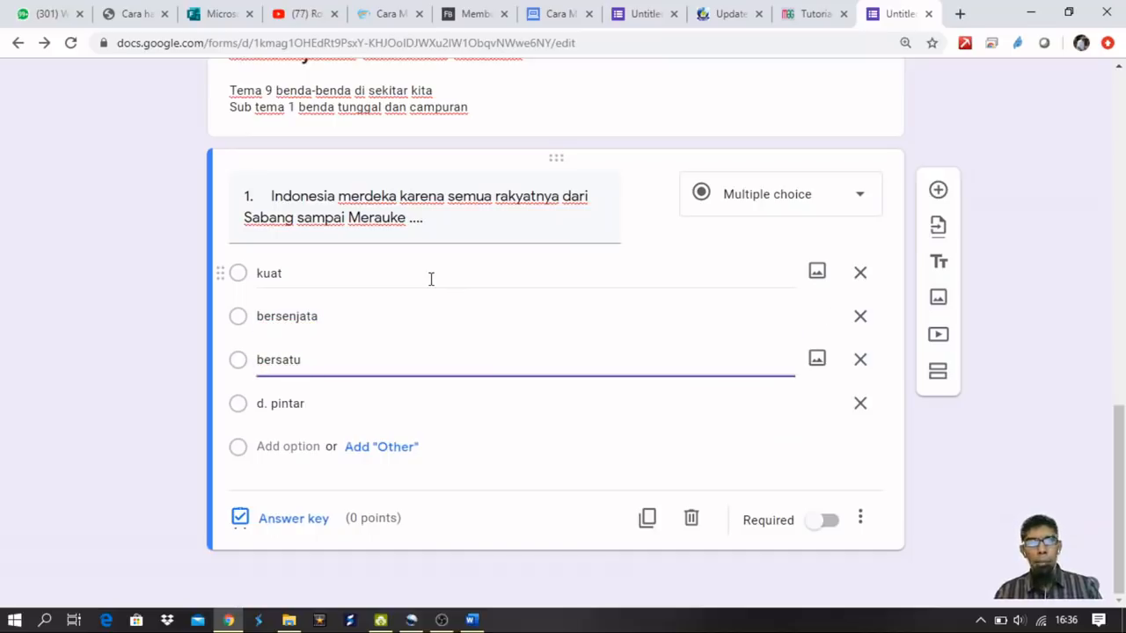
{"action": "key", "text": "Tab"}
{"action": "key", "text": "Left"}
{"action": "key", "text": "Delete"}
{"action": "key", "text": "Delete"}
{"action": "key", "text": "Delete"}
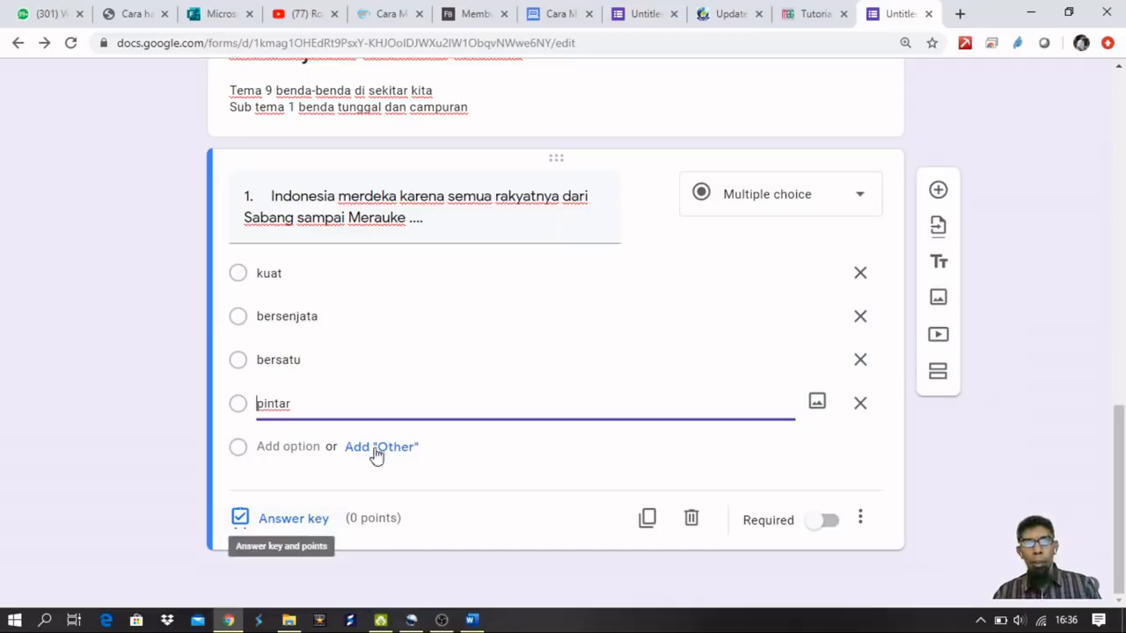
{"action": "left_click", "coordinate": [301, 528]}
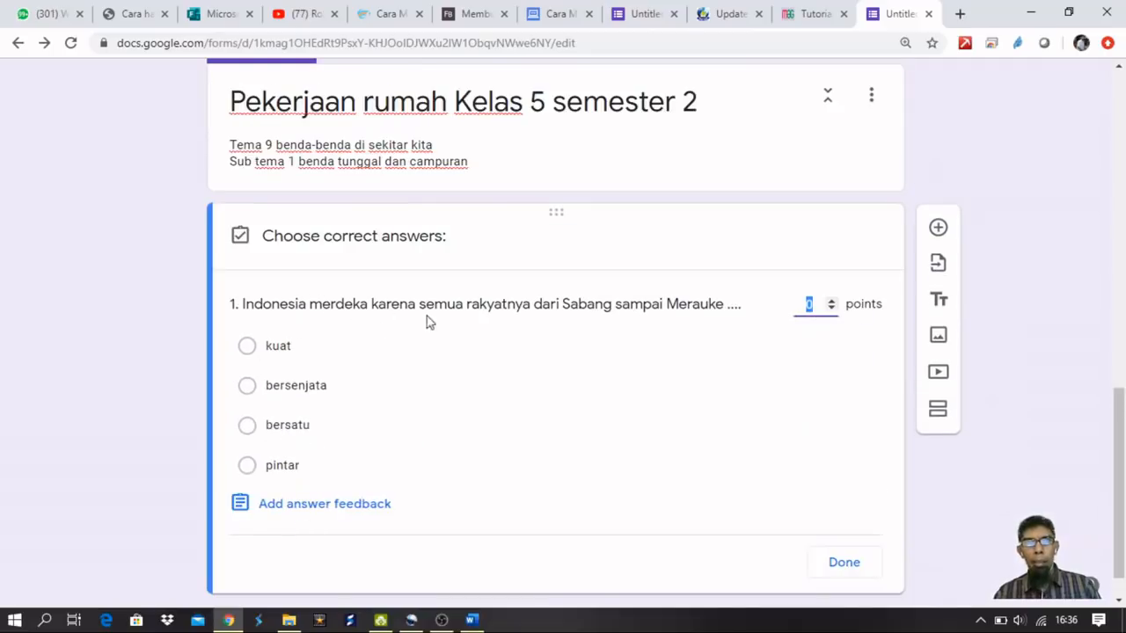
Mark bersatu as question 1's correct answer, worth 1 point.
{"action": "left_click", "coordinate": [247, 428]}
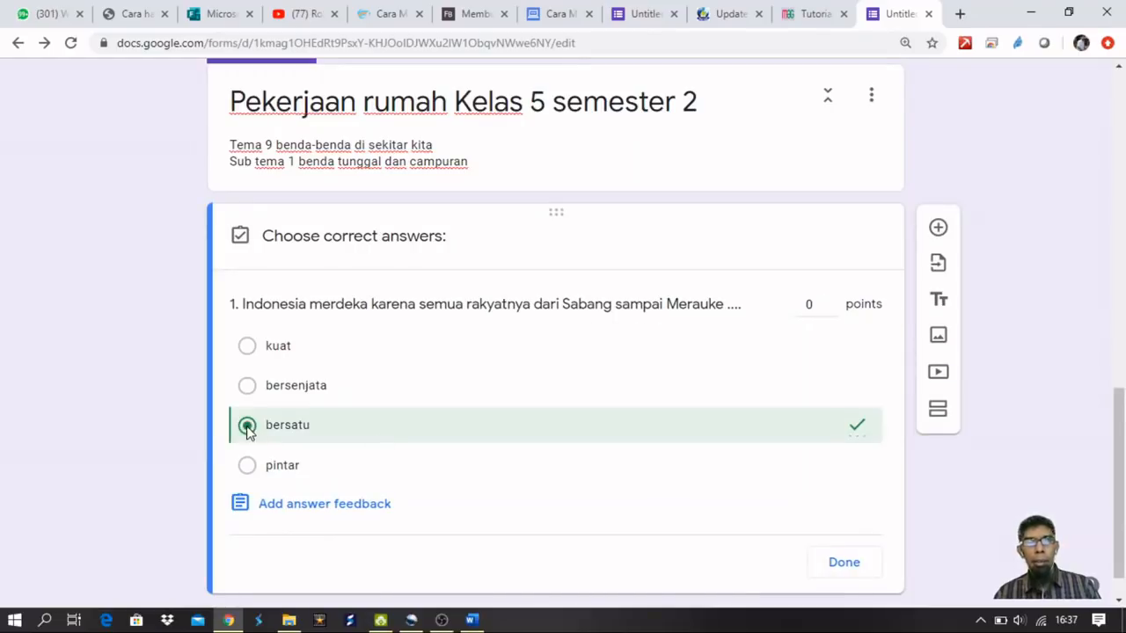
{"action": "left_click", "coordinate": [807, 304]}
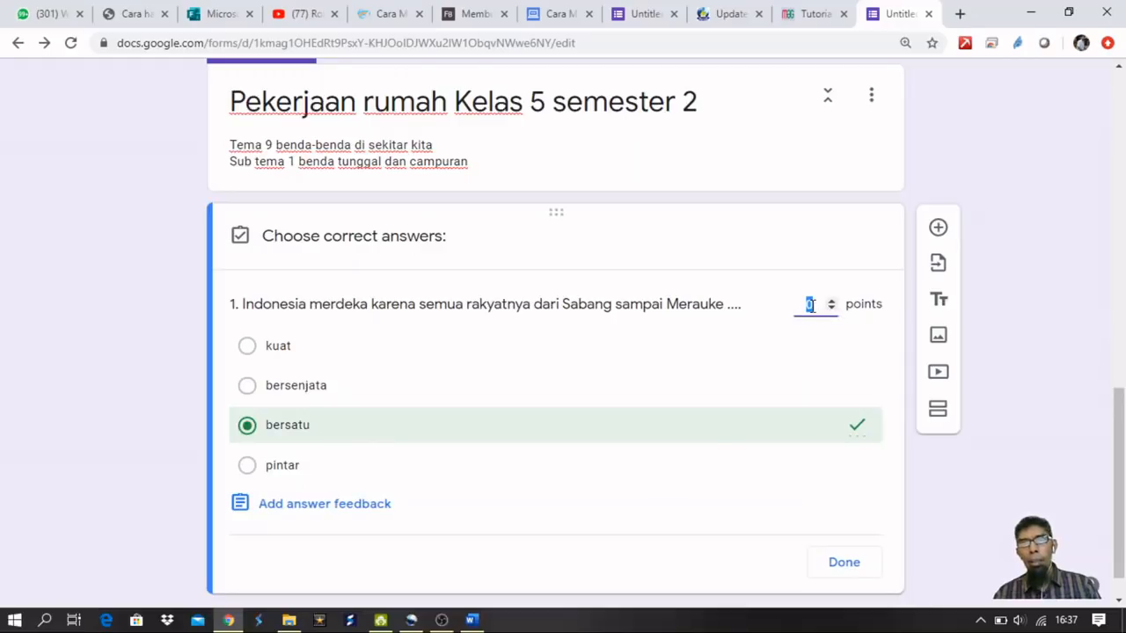
{"action": "type", "text": "1"}
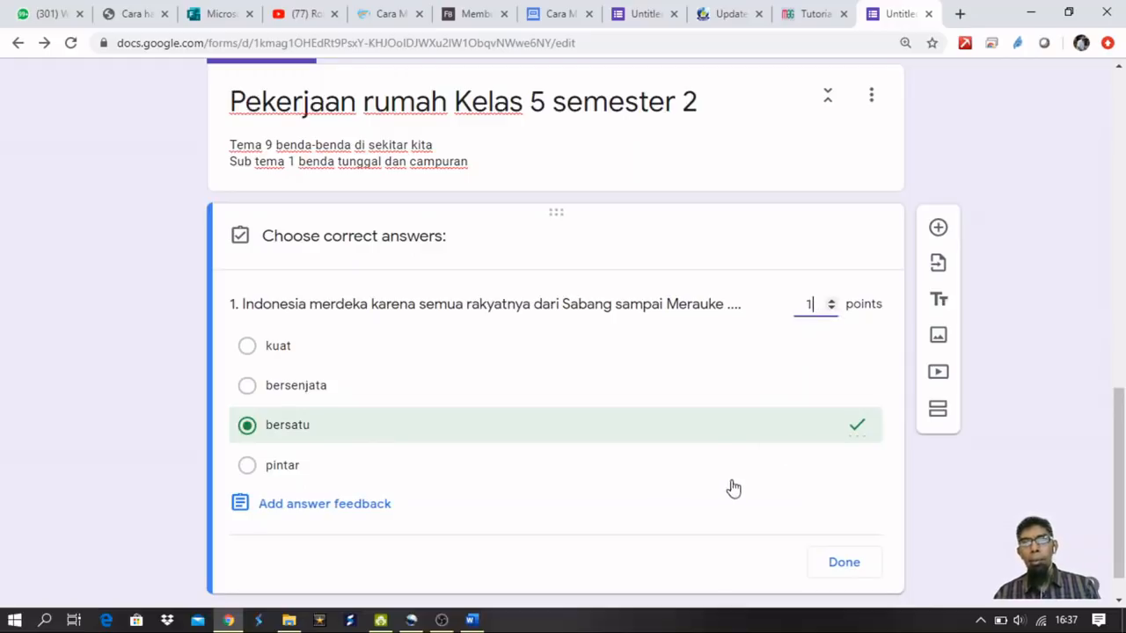
{"action": "left_click", "coordinate": [844, 565]}
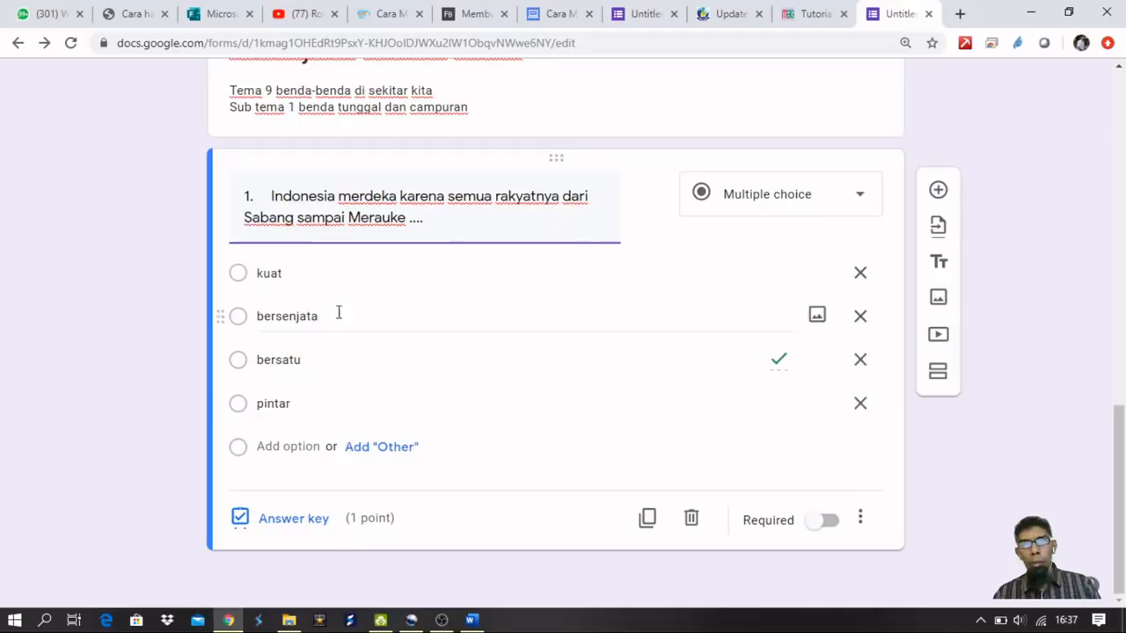
Turn on Shuffle option order for question 1.
{"action": "left_click", "coordinate": [860, 520]}
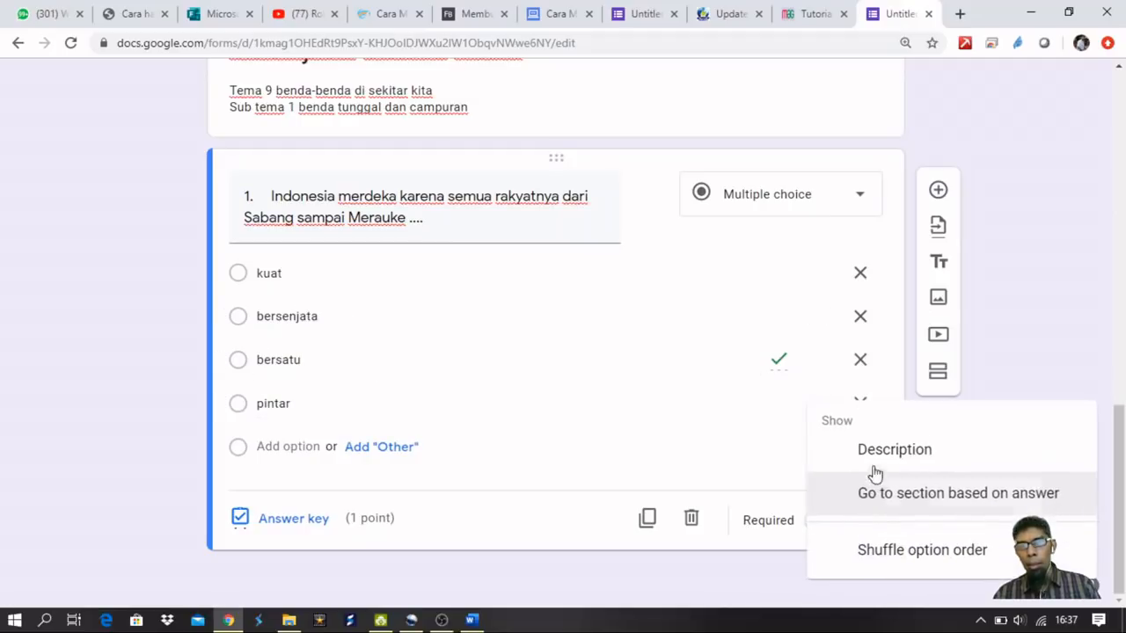
{"action": "left_click", "coordinate": [934, 554]}
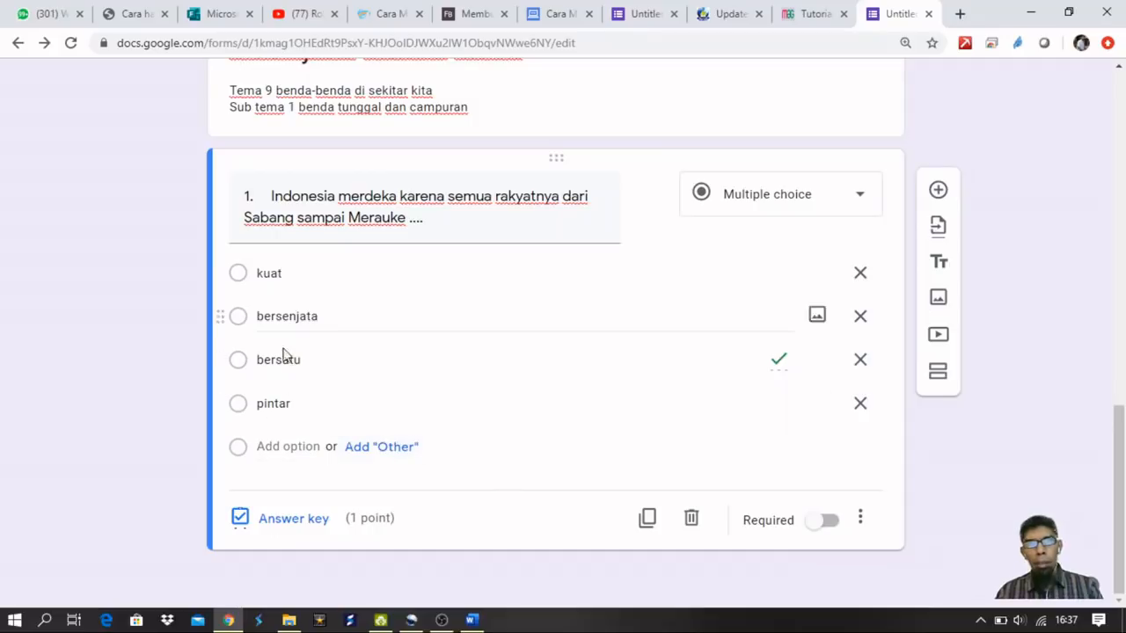
{"action": "left_click", "coordinate": [274, 446]}
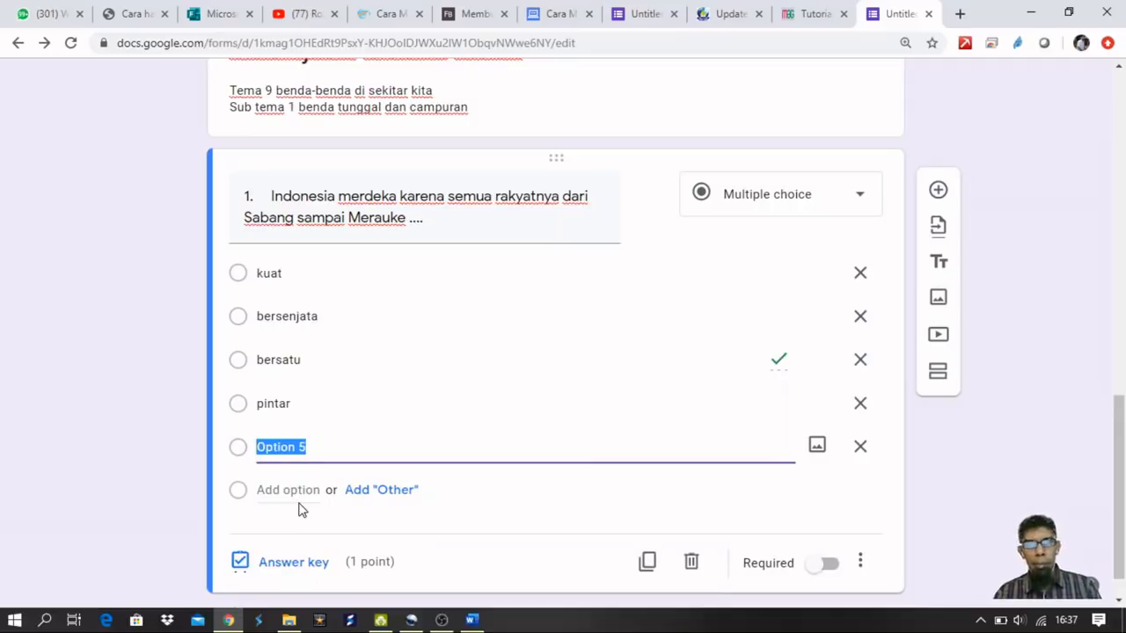
{"action": "type", "text": "dibantu negara lain"}
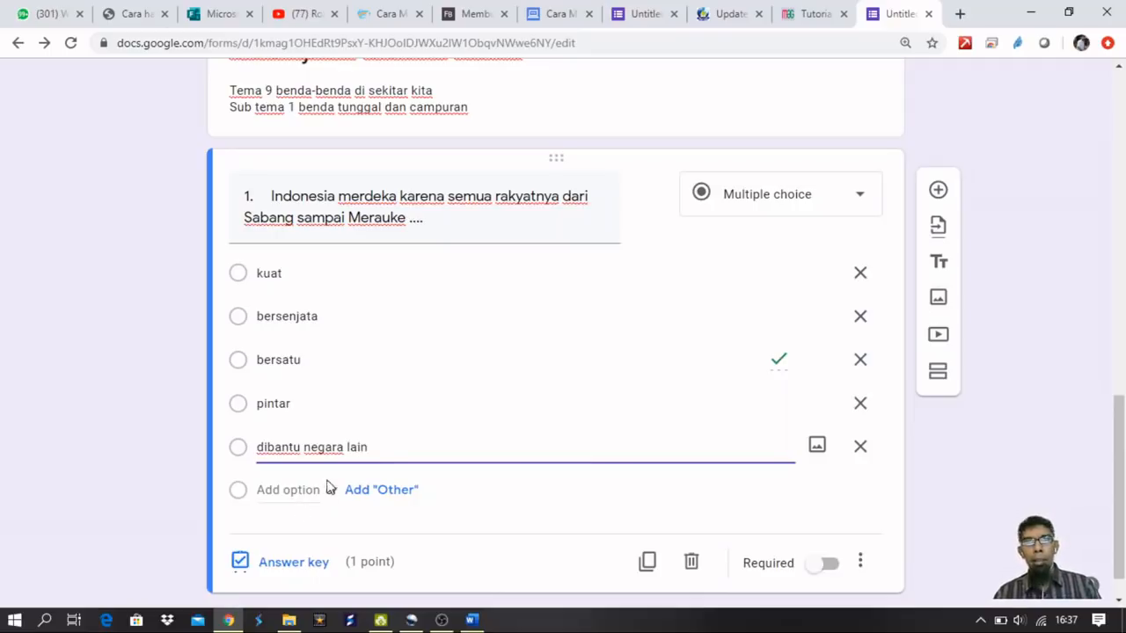
{"action": "left_click", "coordinate": [860, 447]}
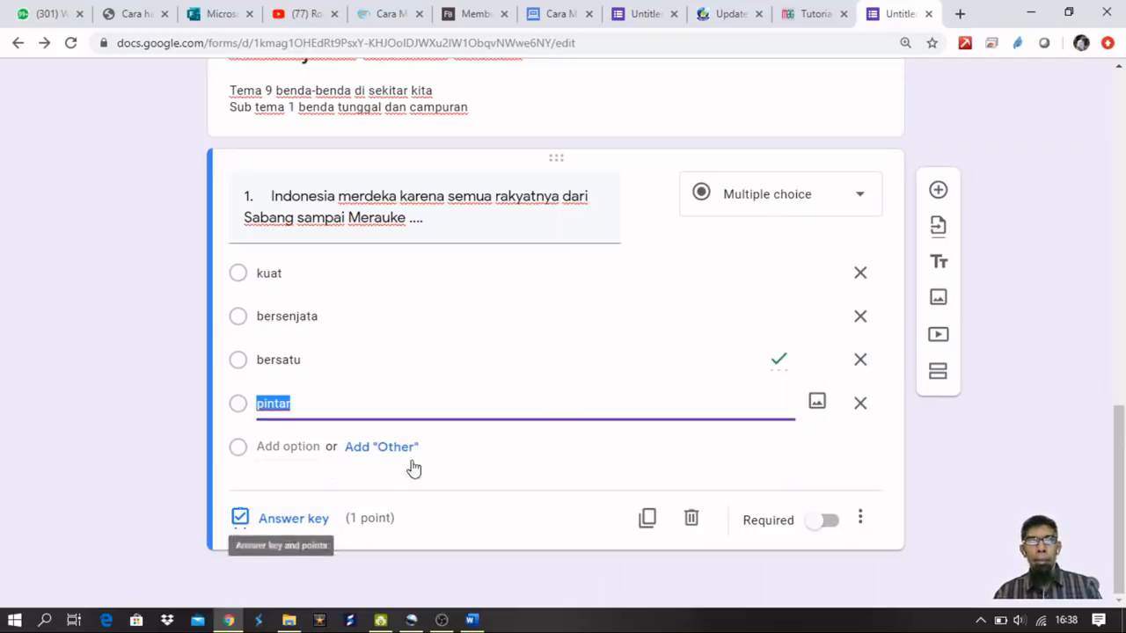
{"action": "left_click", "coordinate": [779, 359]}
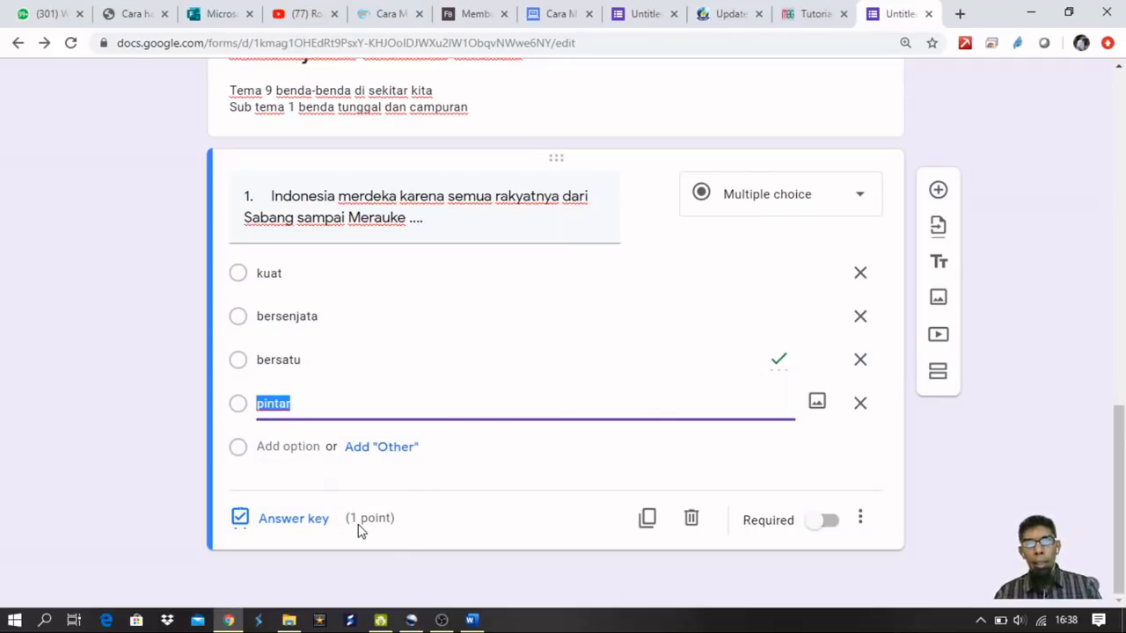
{"action": "left_click", "coordinate": [860, 519]}
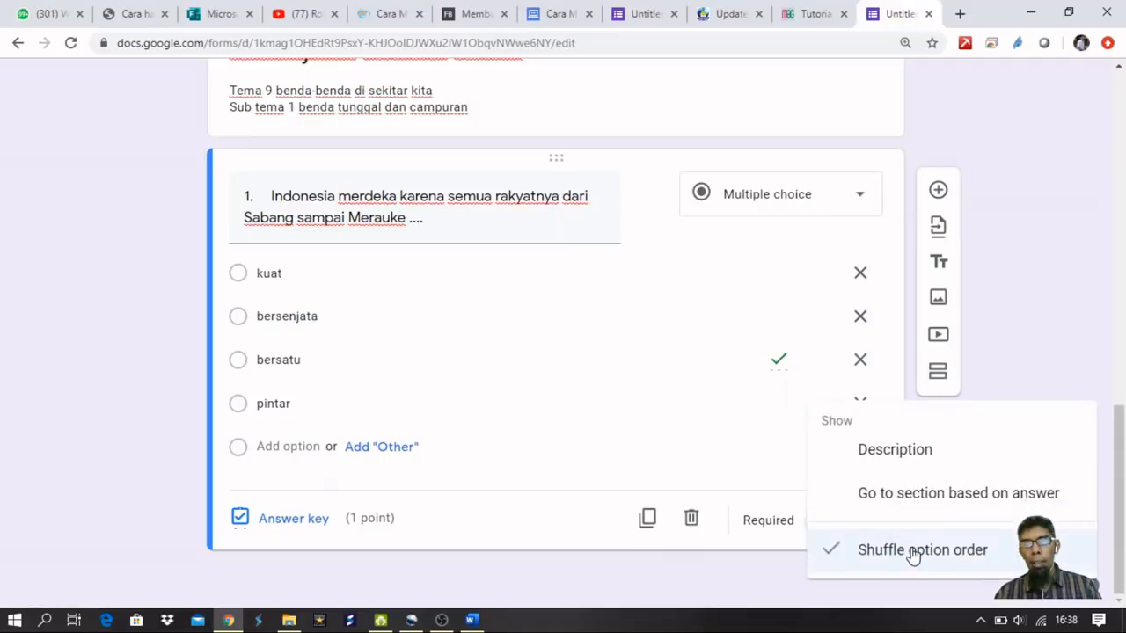
{"action": "left_click", "coordinate": [559, 528]}
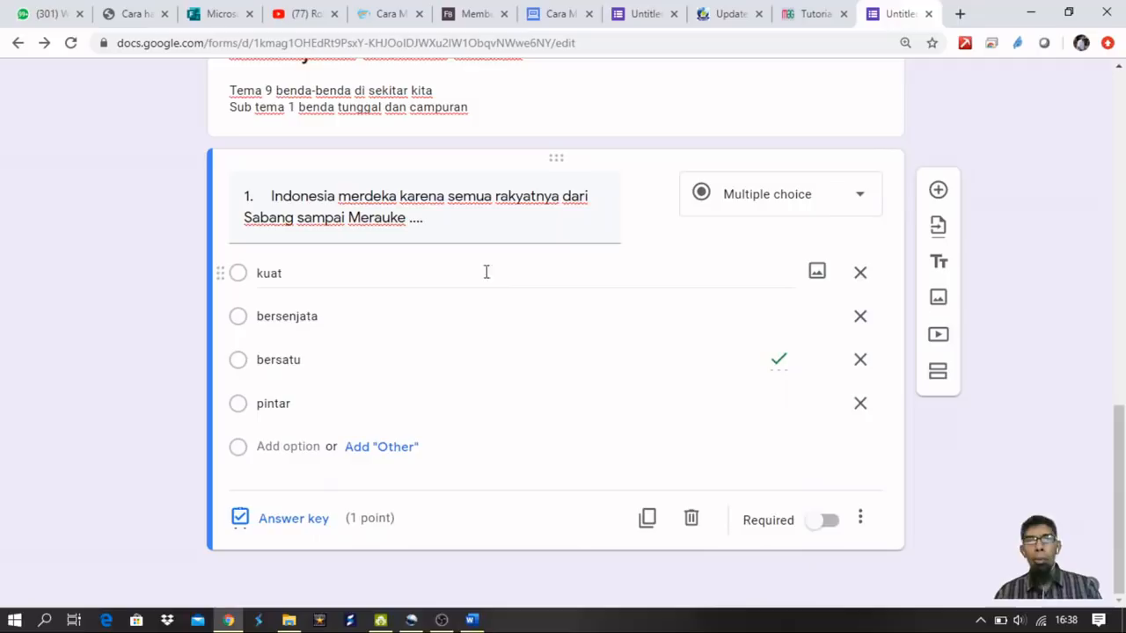
Duplicate question 1 and paste the radio-advertisement question from Word as its title.
{"action": "left_click", "coordinate": [647, 520]}
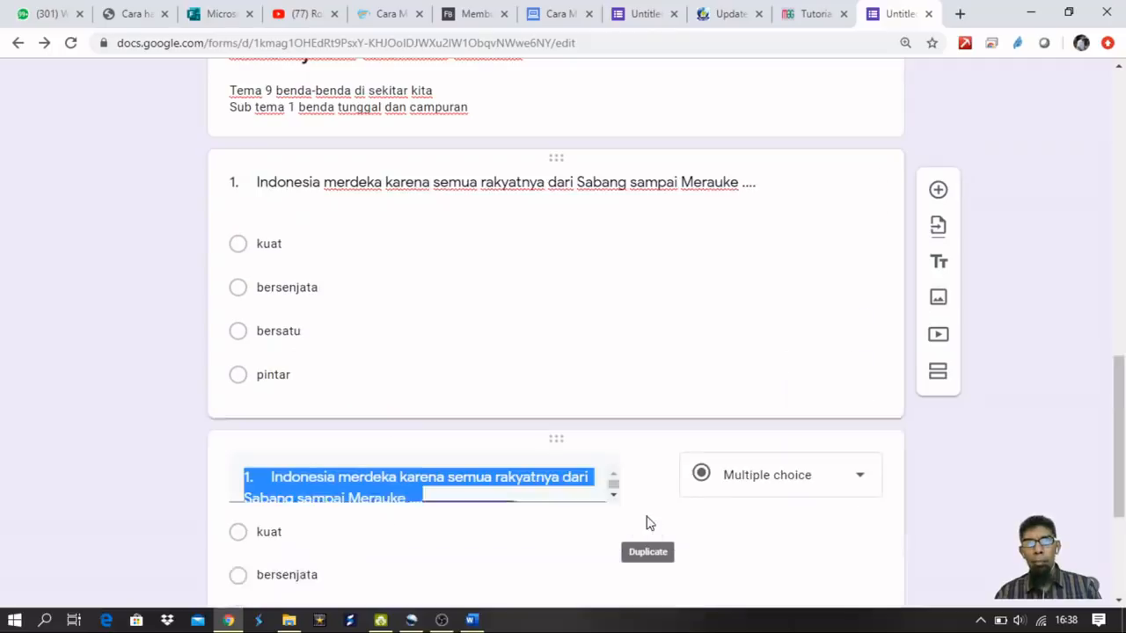
{"action": "left_click", "coordinate": [475, 620]}
{"action": "scroll", "coordinate": [575, 339], "scroll_direction": "down", "scroll_amount": 3}
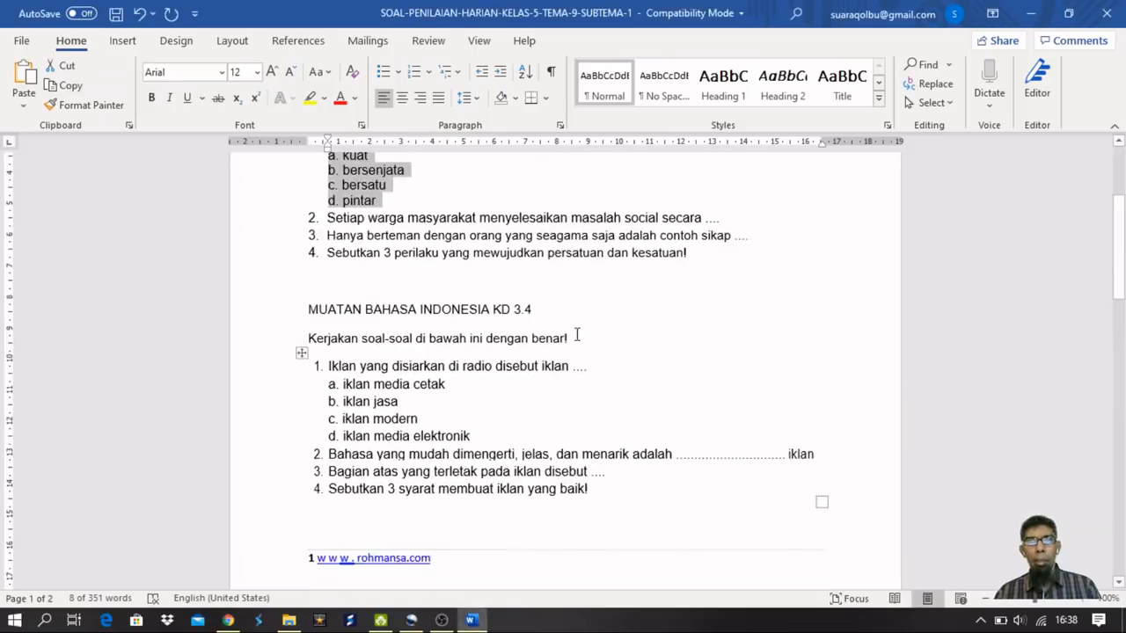
{"action": "left_click", "coordinate": [434, 392]}
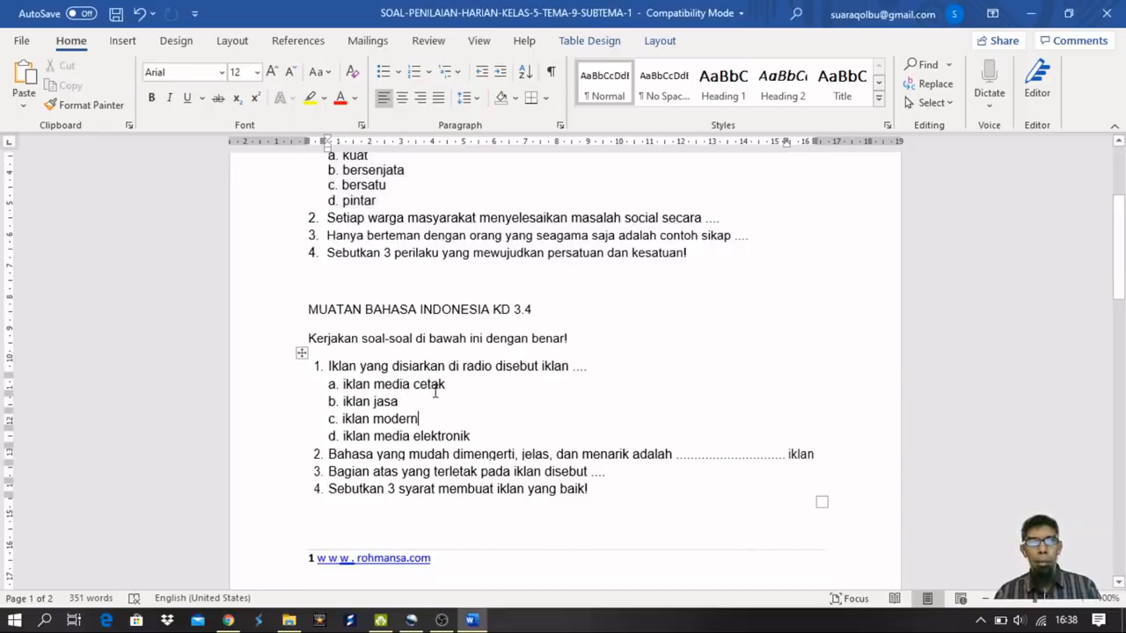
{"action": "left_click_drag", "start_coordinate": [591, 370], "coordinate": [301, 367]}
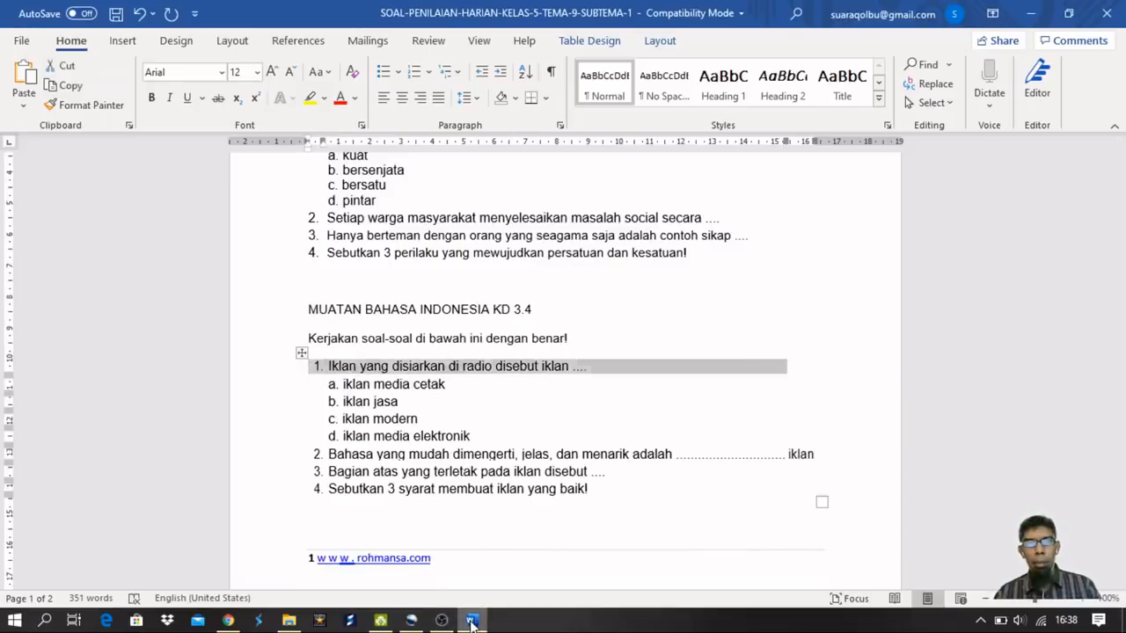
{"action": "left_click", "coordinate": [471, 620]}
{"action": "type", "text": "1.\tIklan yang disiarkan di radio disebut iklan ...."}
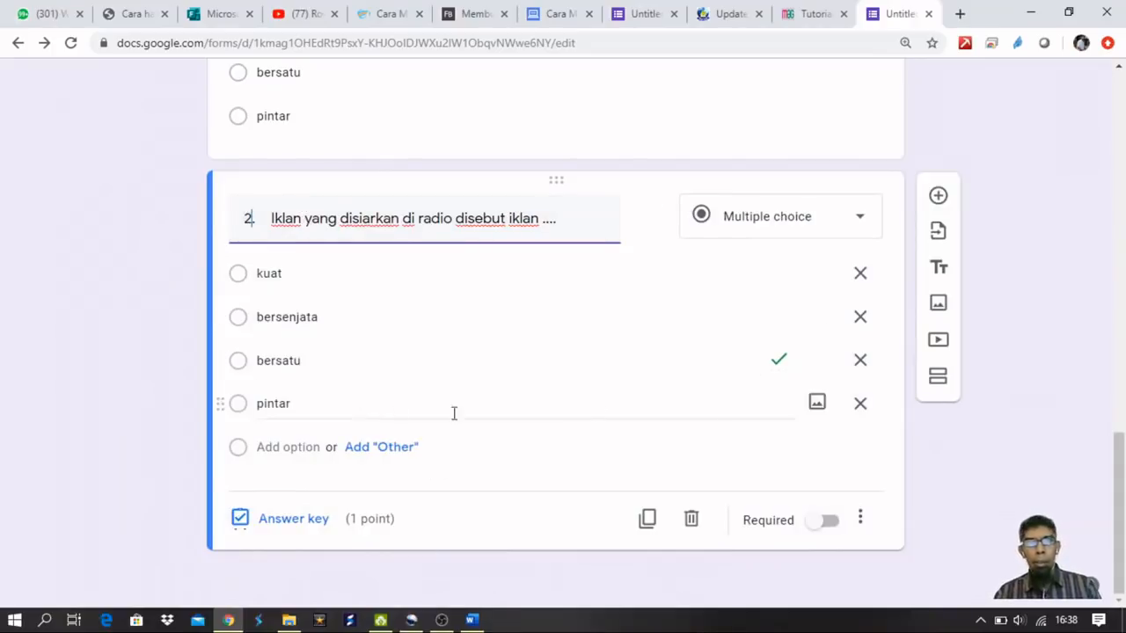
Delete three old options and paste answer choices iklan media cetak through iklan media elektronik.
{"action": "left_click", "coordinate": [858, 406]}
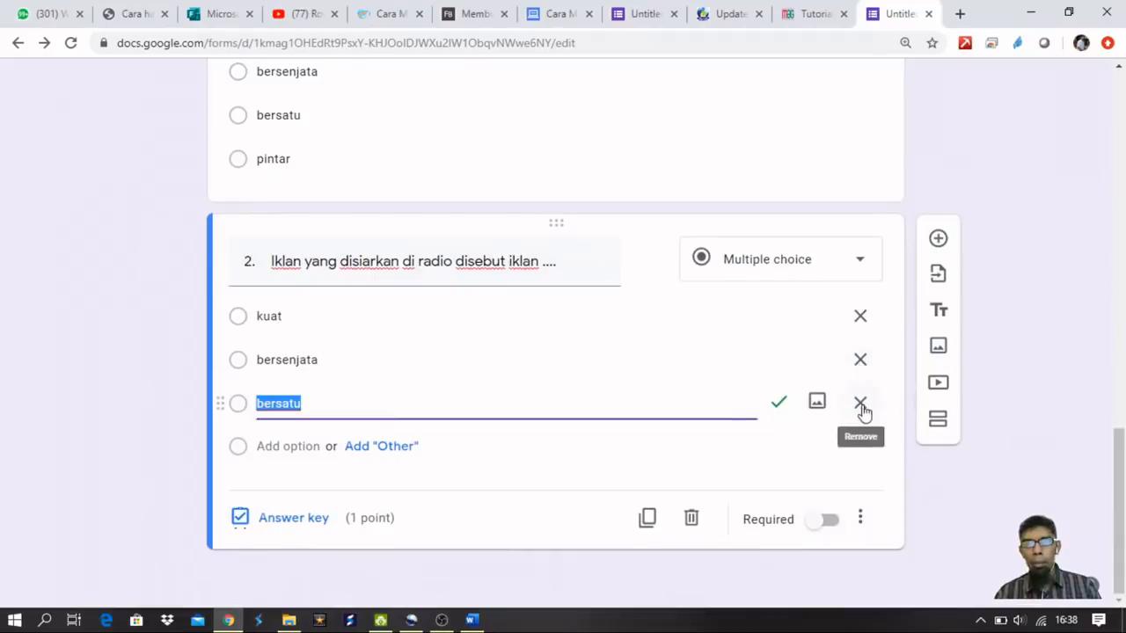
{"action": "left_click", "coordinate": [861, 405]}
{"action": "left_click", "coordinate": [863, 403]}
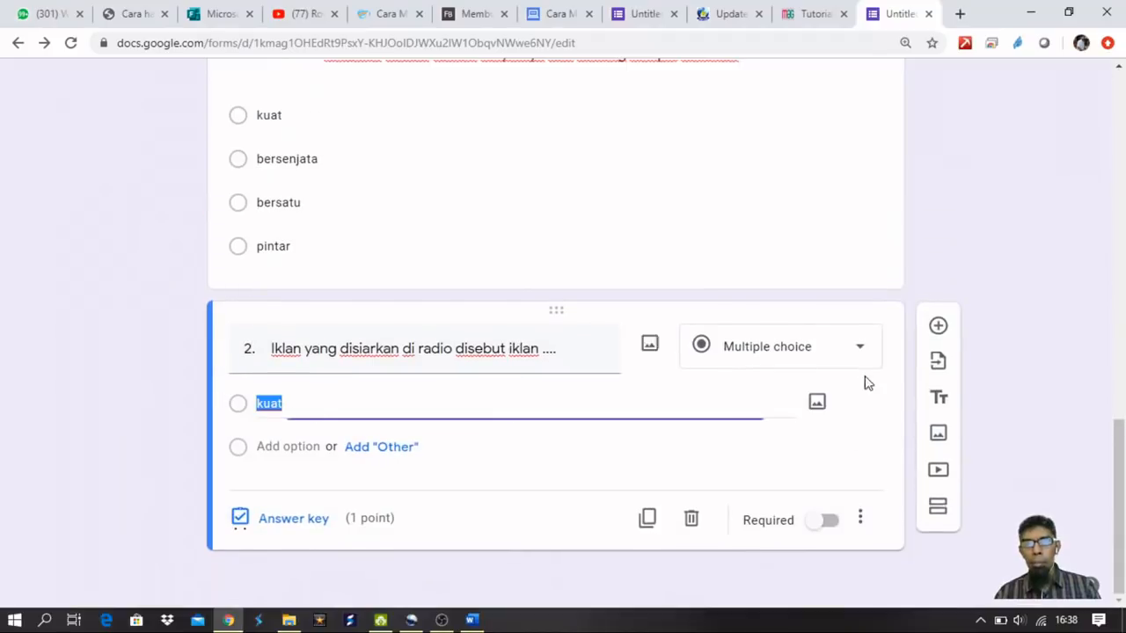
{"action": "left_click", "coordinate": [472, 618]}
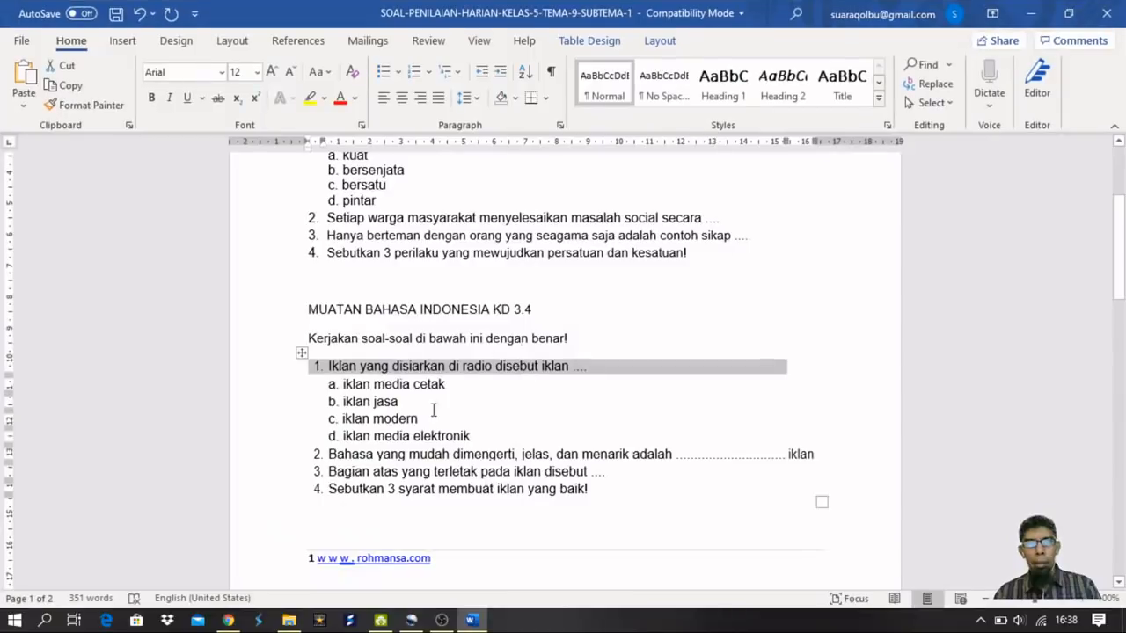
{"action": "left_click_drag", "start_coordinate": [477, 437], "coordinate": [370, 384]}
{"action": "key", "text": "ctrl+c"}
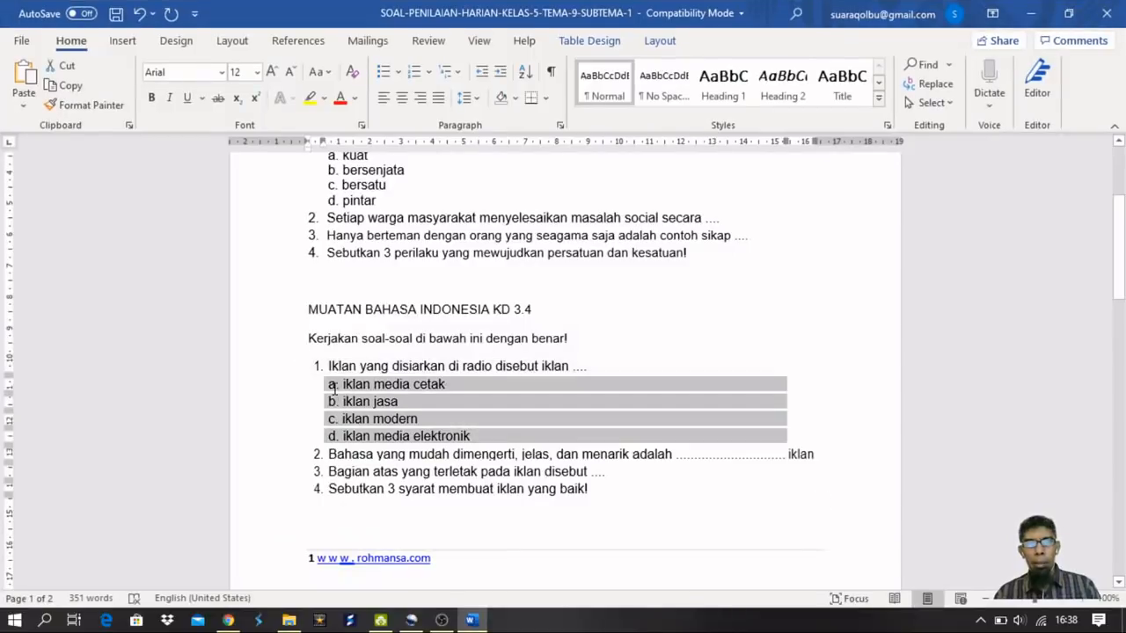
{"action": "left_click", "coordinate": [472, 616]}
{"action": "key", "text": "ctrl+v"}
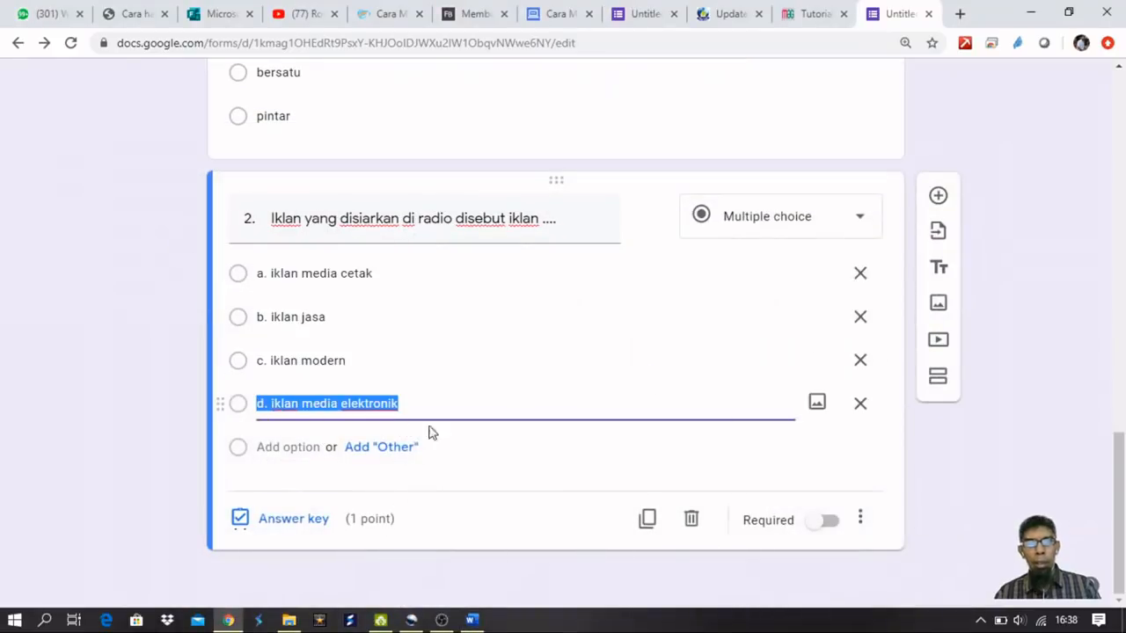
Remove the a–d letter prefixes from all four of question 2's options.
{"action": "left_click", "coordinate": [269, 276]}
{"action": "key", "text": "Home"}
{"action": "key", "text": "Delete"}
{"action": "key", "text": "Delete"}
{"action": "key", "text": "Delete"}
{"action": "key", "text": "Tab"}
{"action": "key", "text": "Home"}
{"action": "key", "text": "Delete"}
{"action": "key", "text": "Delete"}
{"action": "key", "text": "Delete"}
{"action": "key", "text": "Tab"}
{"action": "key", "text": "Home"}
{"action": "key", "text": "Delete"}
{"action": "key", "text": "Delete"}
{"action": "key", "text": "Delete"}
{"action": "key", "text": "Tab"}
{"action": "key", "text": "Home"}
{"action": "key", "text": "Delete"}
{"action": "key", "text": "Delete"}
{"action": "key", "text": "Delete"}
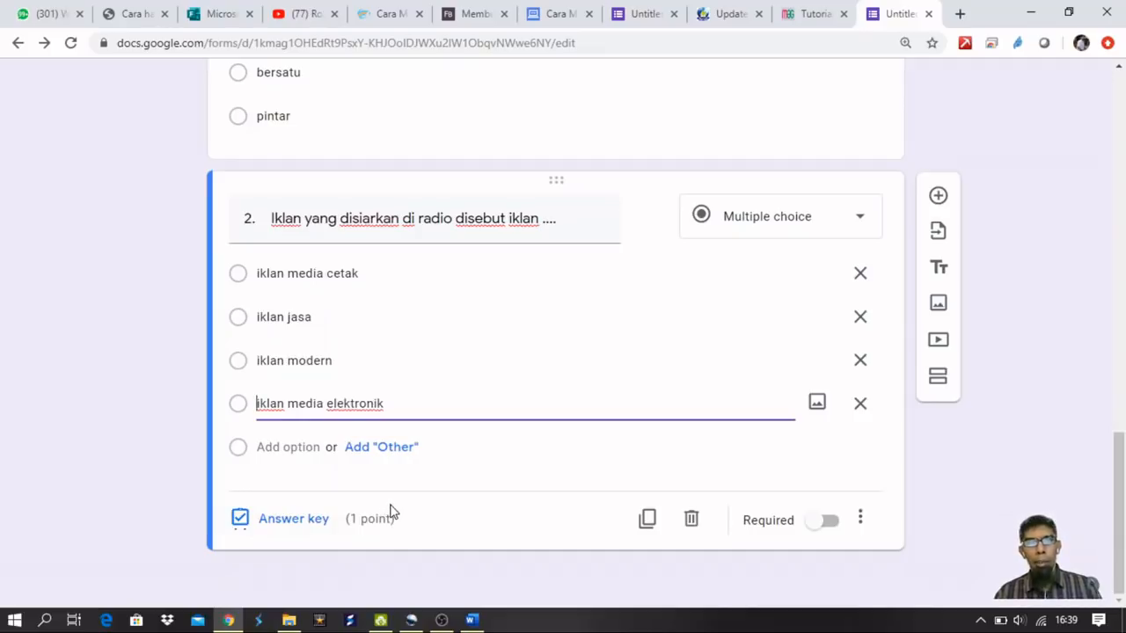
Mark iklan media elektronik as question 2's correct answer, worth 1 point.
{"action": "left_click", "coordinate": [860, 520]}
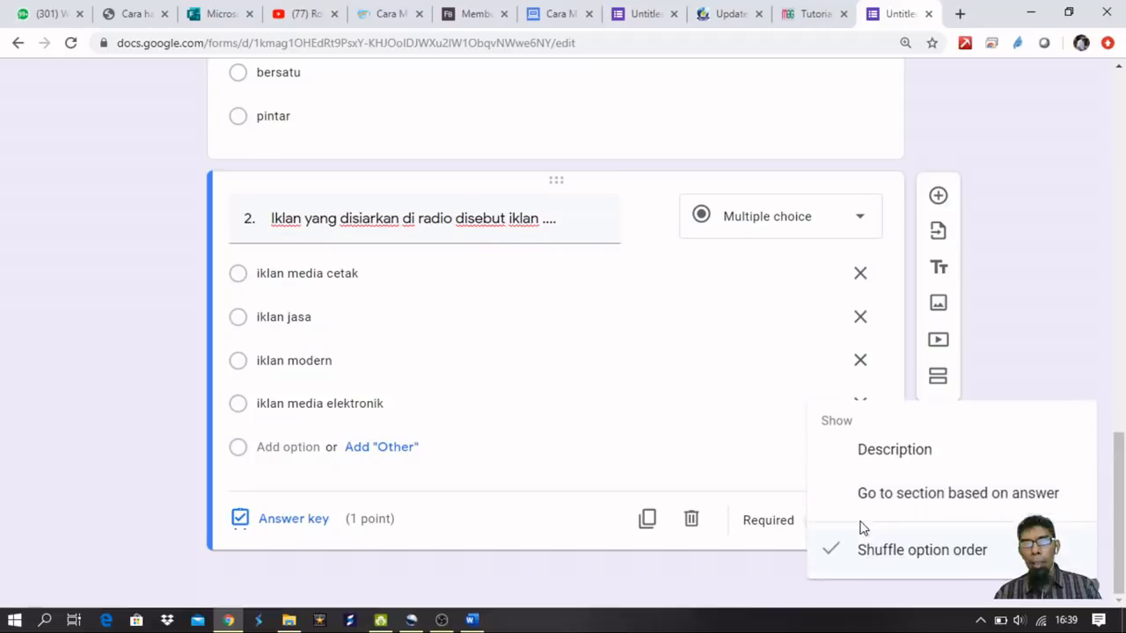
{"action": "left_click", "coordinate": [489, 543]}
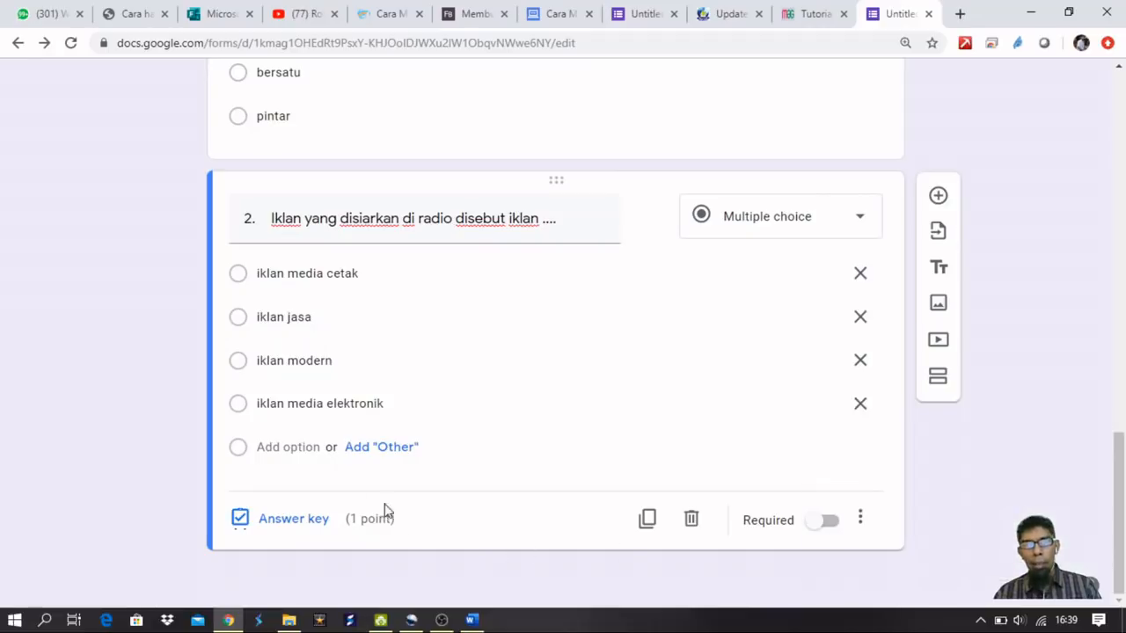
{"action": "left_click", "coordinate": [310, 525]}
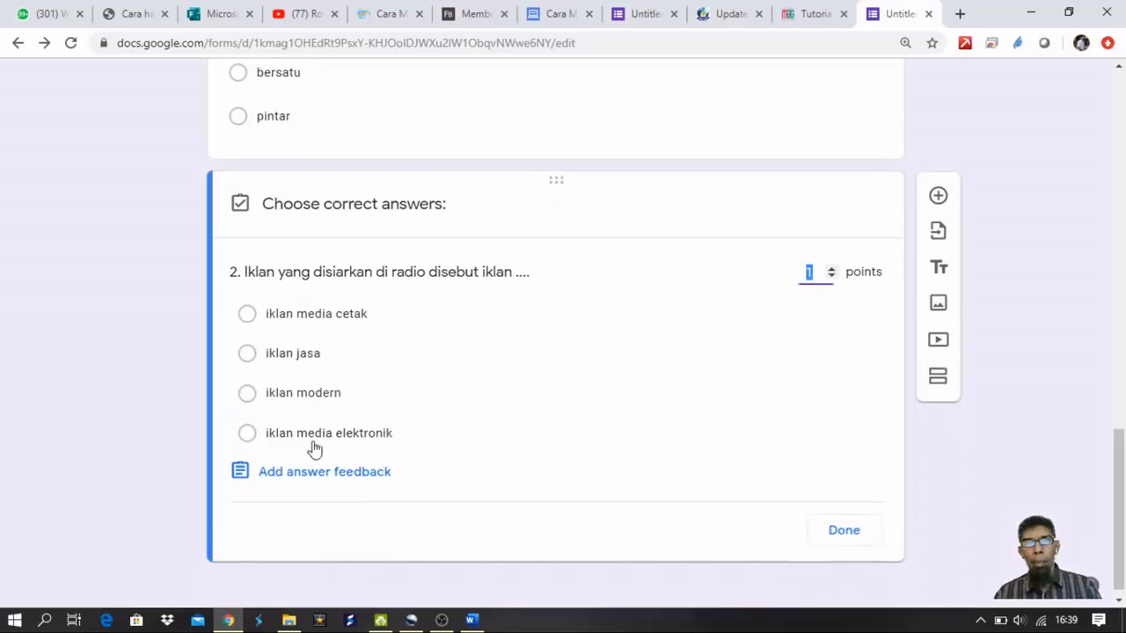
{"action": "left_click", "coordinate": [247, 434]}
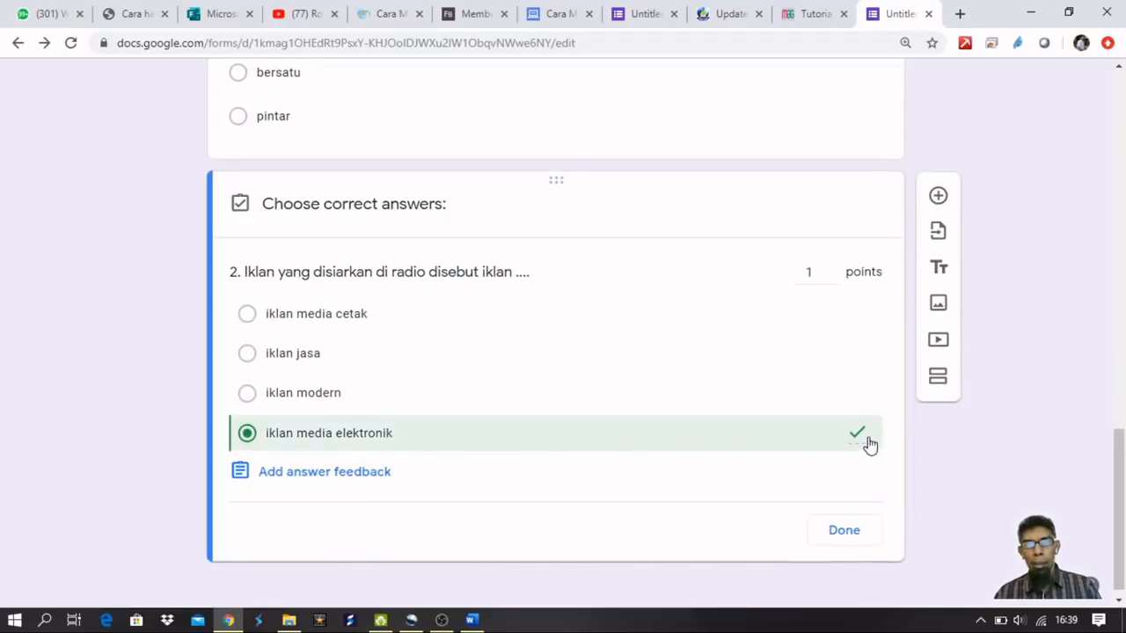
{"action": "left_click", "coordinate": [840, 535]}
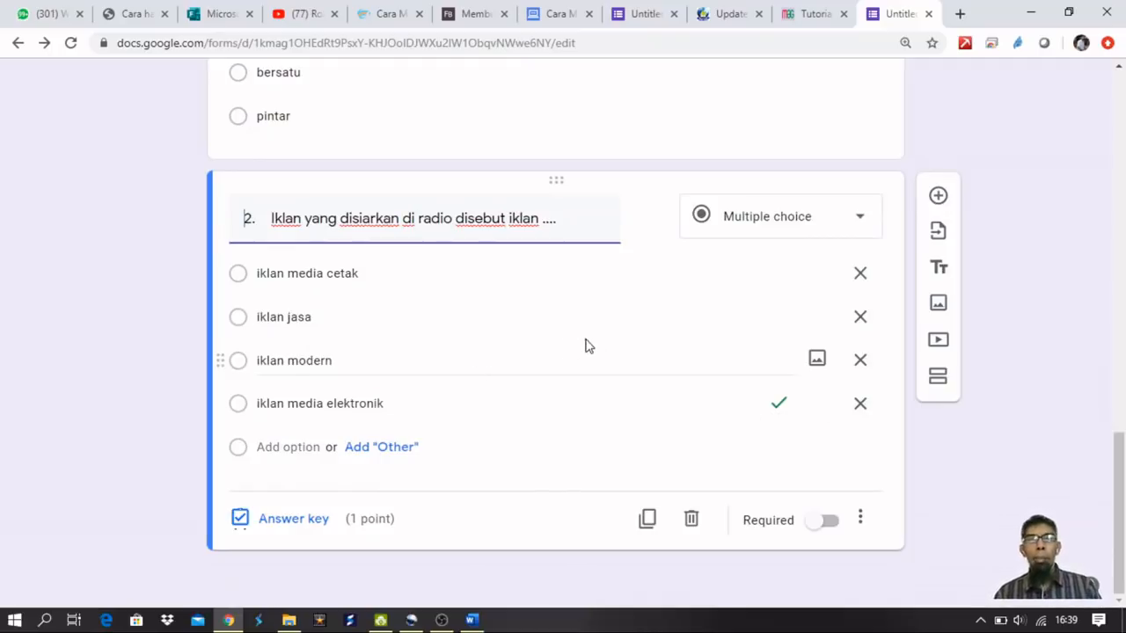
Add a question reading 'Monumen nasional (monas) terdapat dikota ...' and start inserting an image.
{"action": "left_click", "coordinate": [938, 197]}
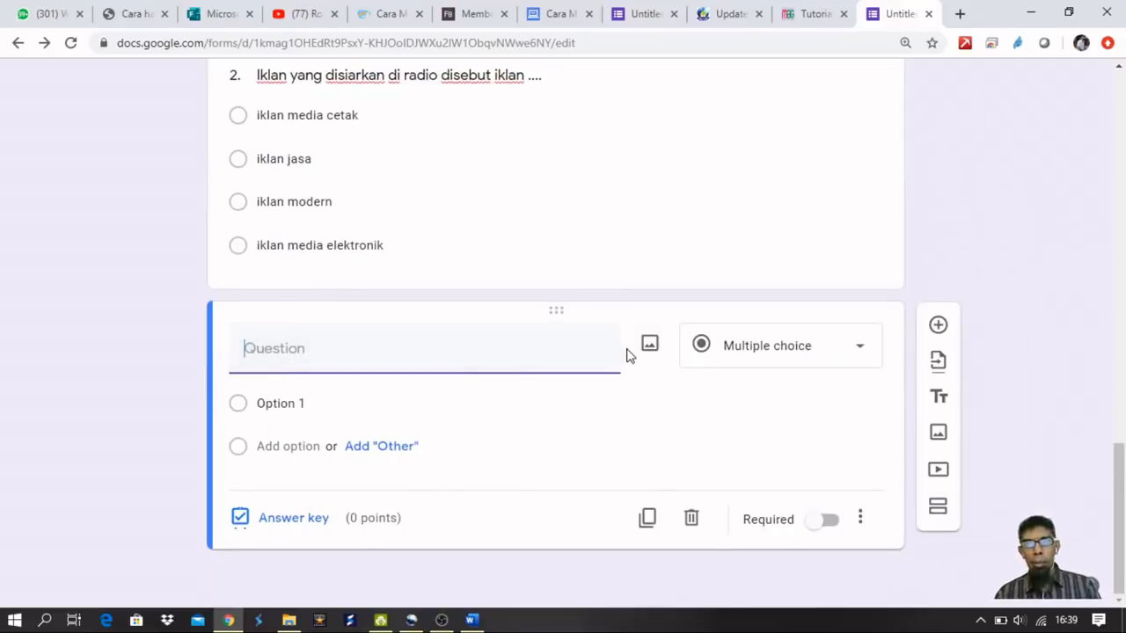
{"action": "type", "text": "Monu"}
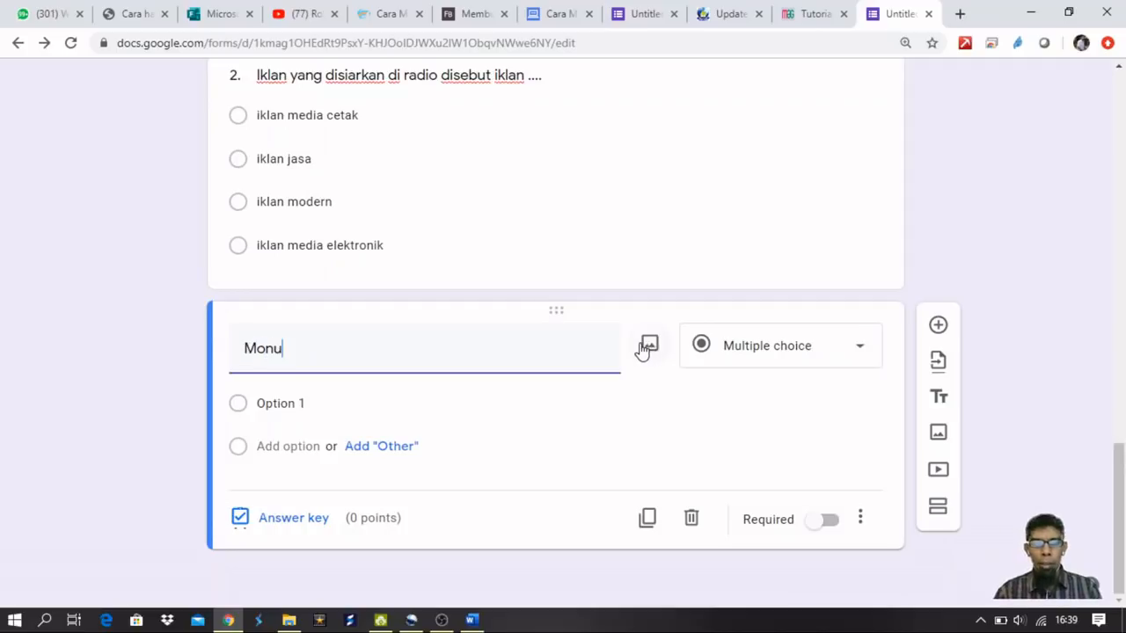
{"action": "type", "text": "men nasional (monas) terdapat dikota ..."}
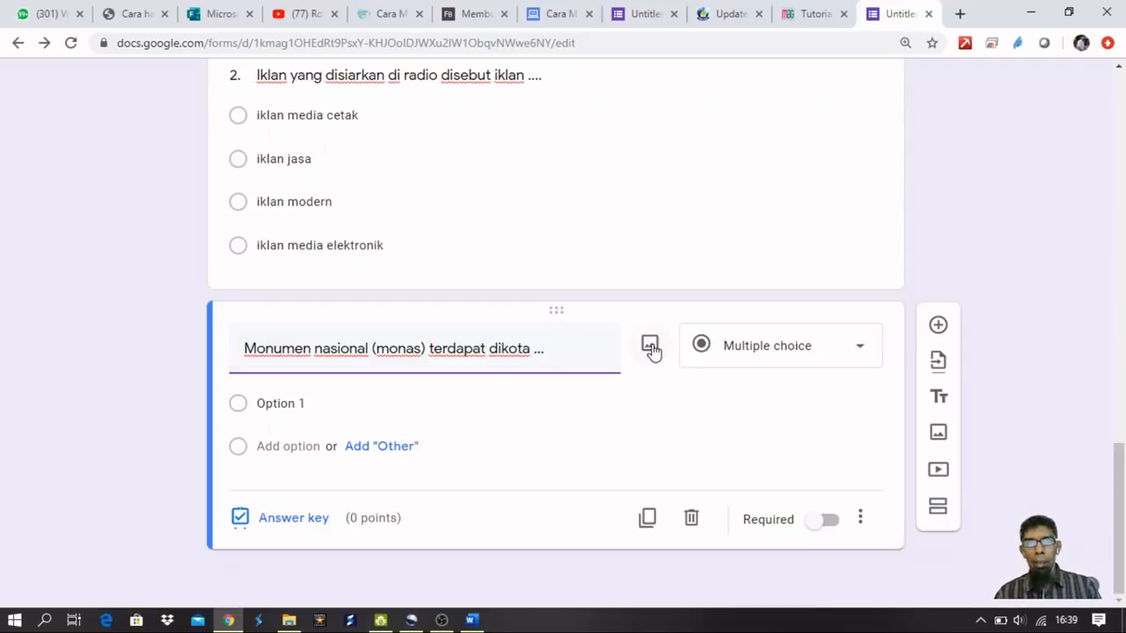
{"action": "left_click", "coordinate": [650, 346]}
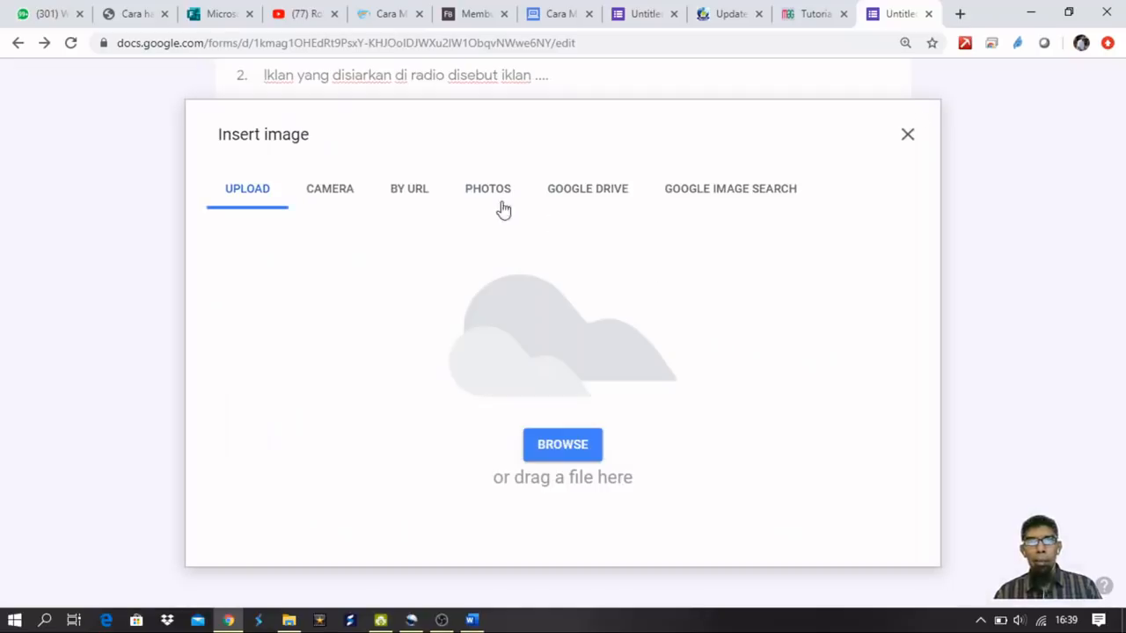
Upload the monas photo from E:\obs\google form beneath the Monas question.
{"action": "left_click", "coordinate": [558, 451]}
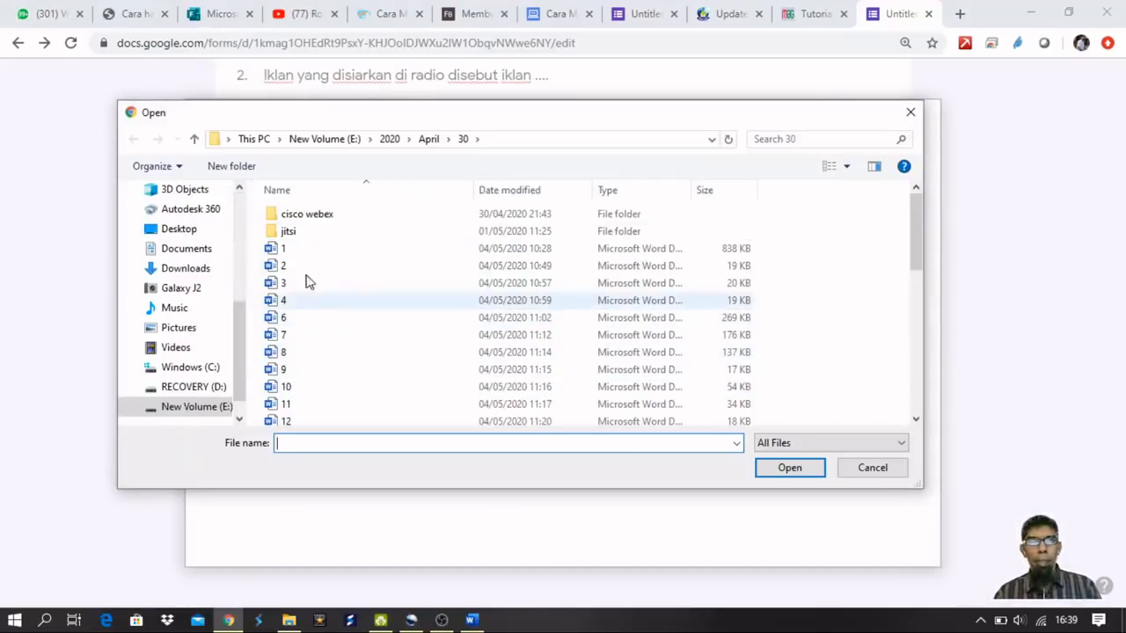
{"action": "left_click", "coordinate": [329, 139]}
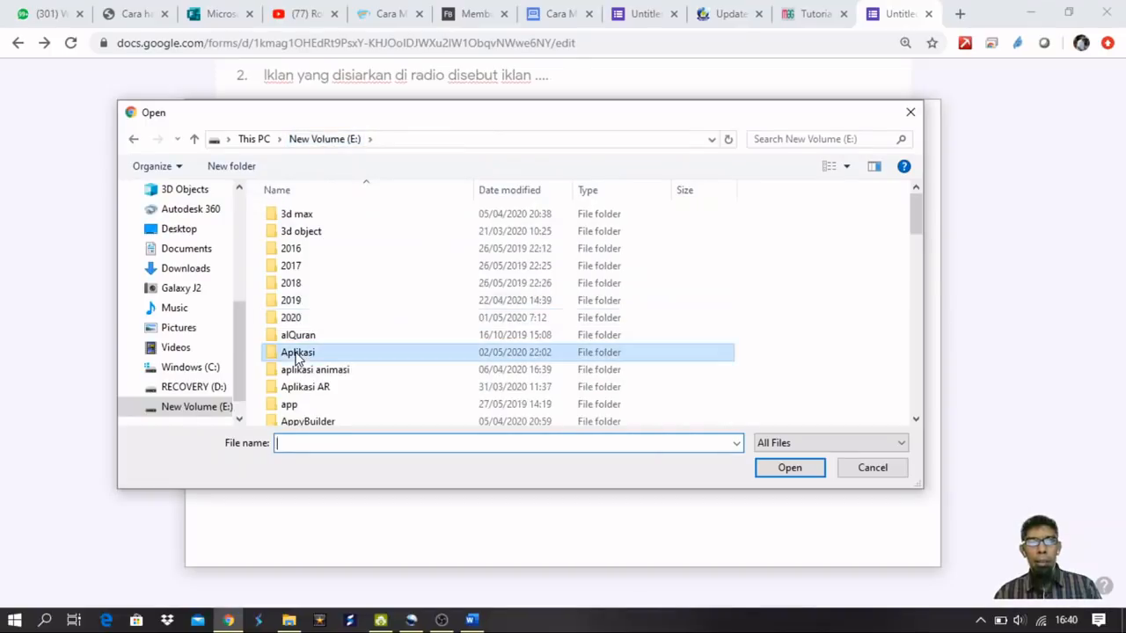
{"action": "scroll", "coordinate": [296, 357], "scroll_direction": "down", "scroll_amount": 10}
{"action": "double_click", "coordinate": [299, 211]}
{"action": "double_click", "coordinate": [334, 254]}
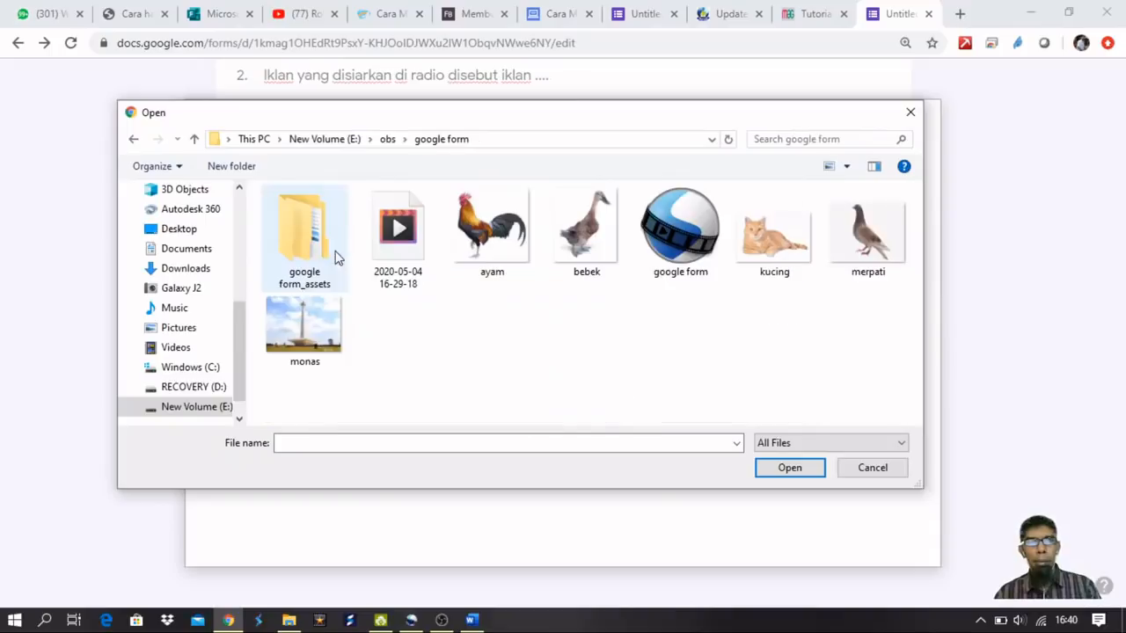
{"action": "double_click", "coordinate": [305, 344]}
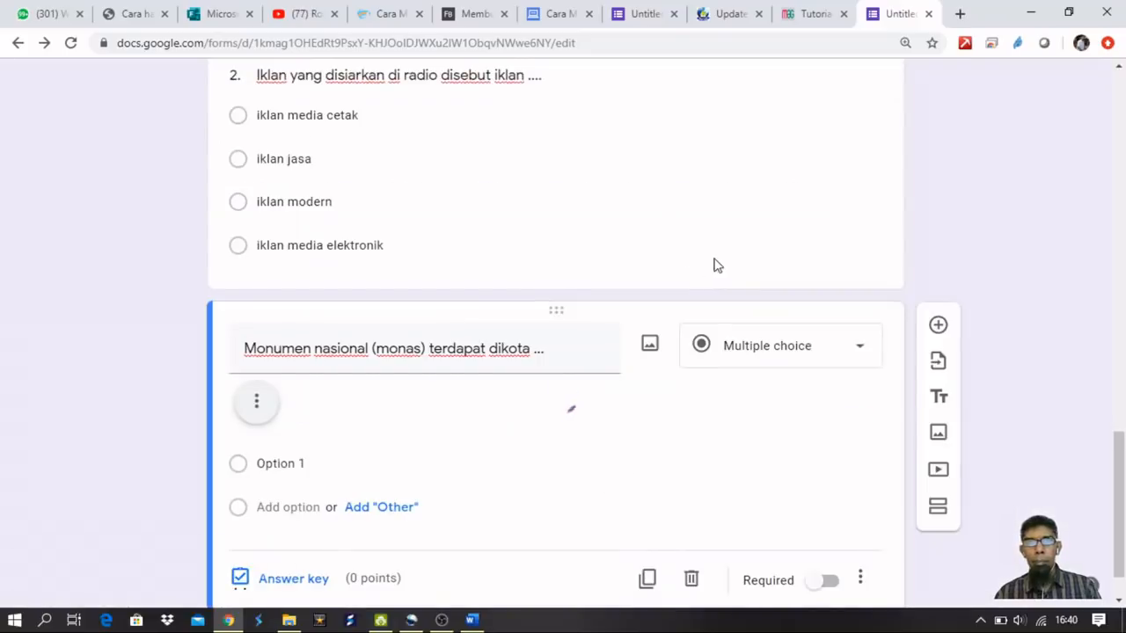
{"action": "scroll", "coordinate": [611, 314], "scroll_direction": "down", "scroll_amount": 4}
Resize the monas photo to about 413×307.
{"action": "left_click", "coordinate": [657, 311]}
{"action": "left_click_drag", "start_coordinate": [861, 438], "coordinate": [489, 193]}
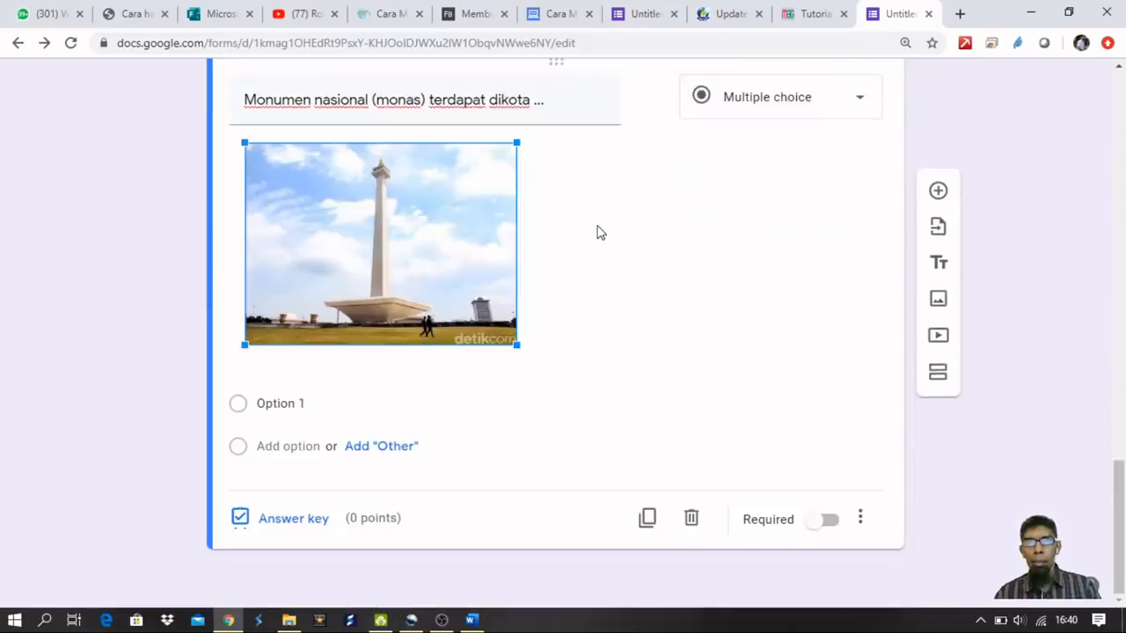
{"action": "scroll", "coordinate": [571, 273], "scroll_direction": "up", "scroll_amount": 1}
{"action": "left_click_drag", "start_coordinate": [519, 431], "coordinate": [620, 471]}
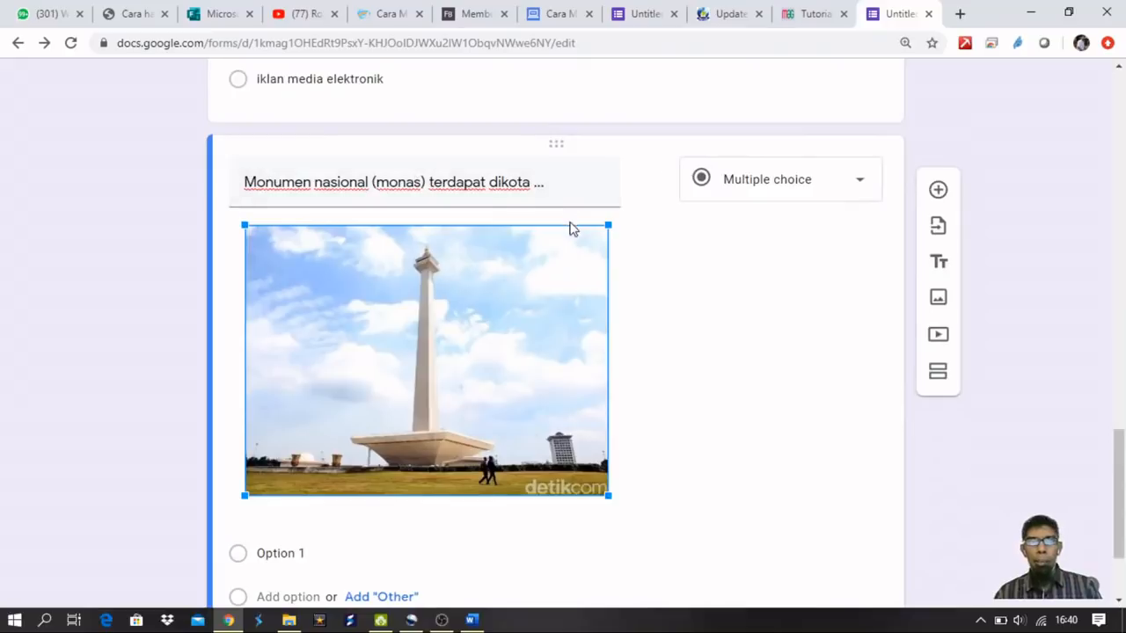
{"action": "scroll", "coordinate": [527, 263], "scroll_direction": "down", "scroll_amount": 2}
Enter the options Bandung, Jakarta, Medan and Makasar.
{"action": "left_click", "coordinate": [287, 405]}
{"action": "type", "text": "B"}
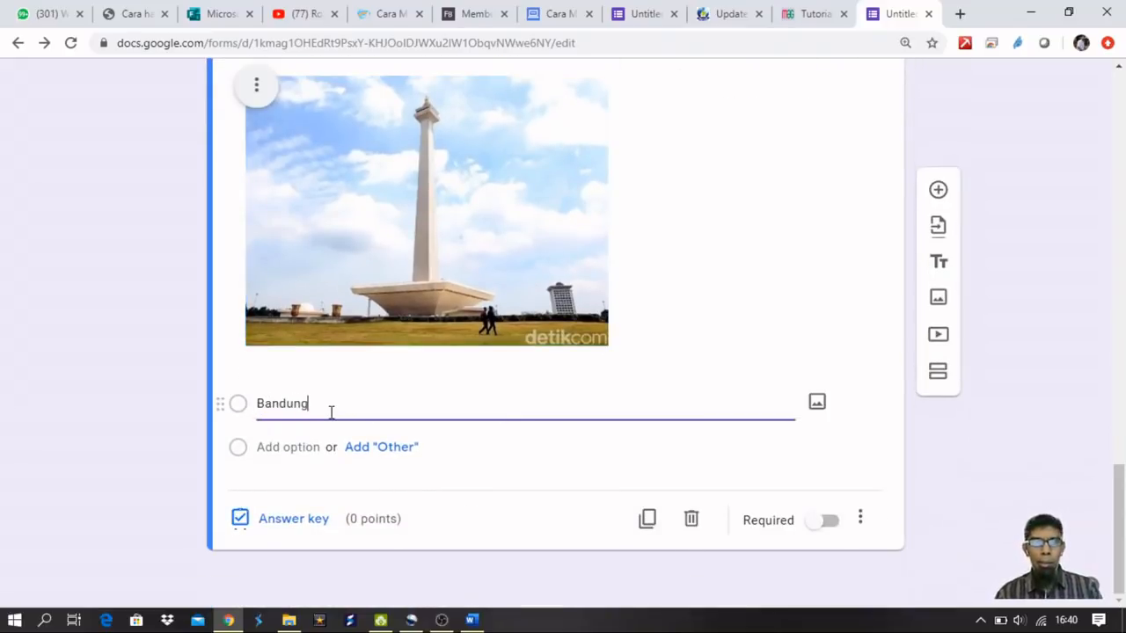
{"action": "type", "text": "andung"}
{"action": "left_click", "coordinate": [277, 446]}
{"action": "type", "text": "Jakarta"}
{"action": "left_click", "coordinate": [279, 488]}
{"action": "type", "text": "Medan"}
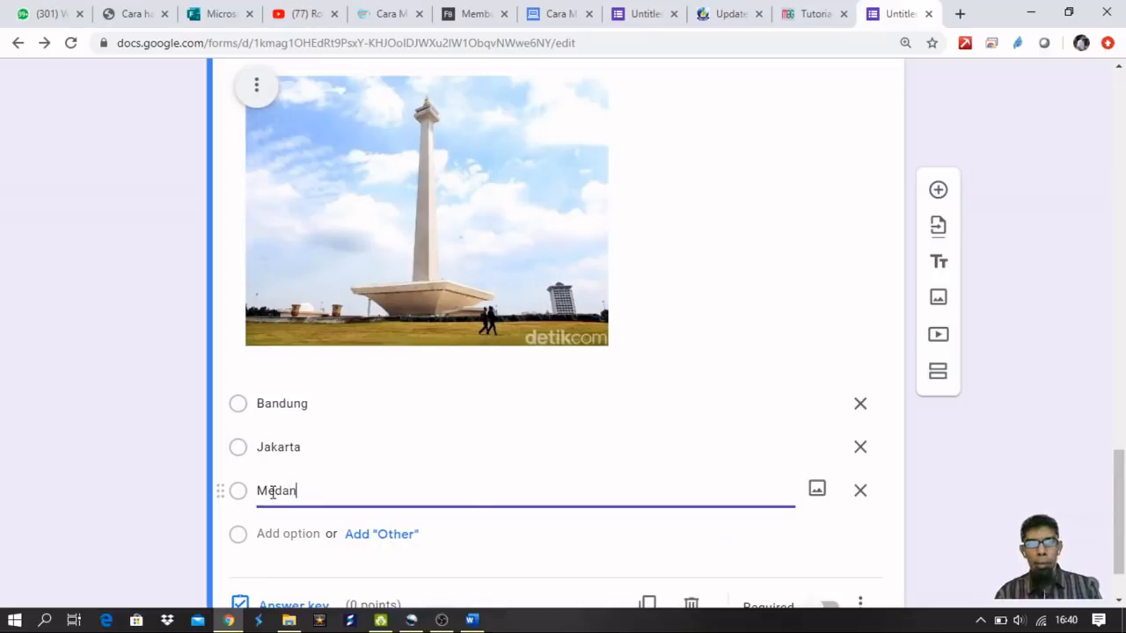
{"action": "left_click", "coordinate": [298, 533]}
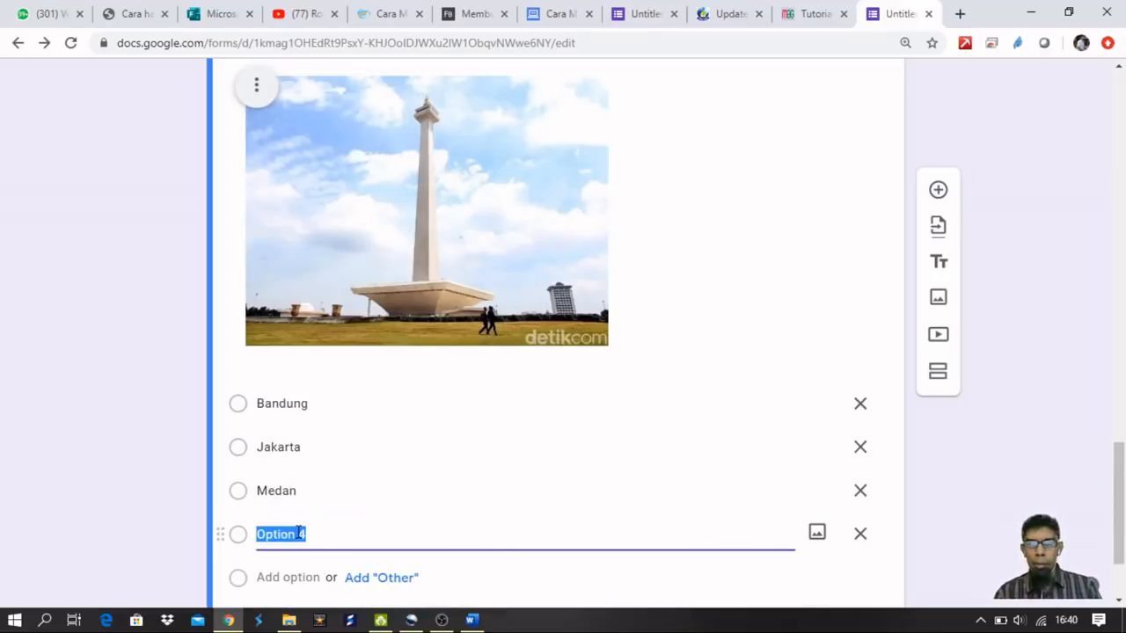
{"action": "type", "text": "Makas"}
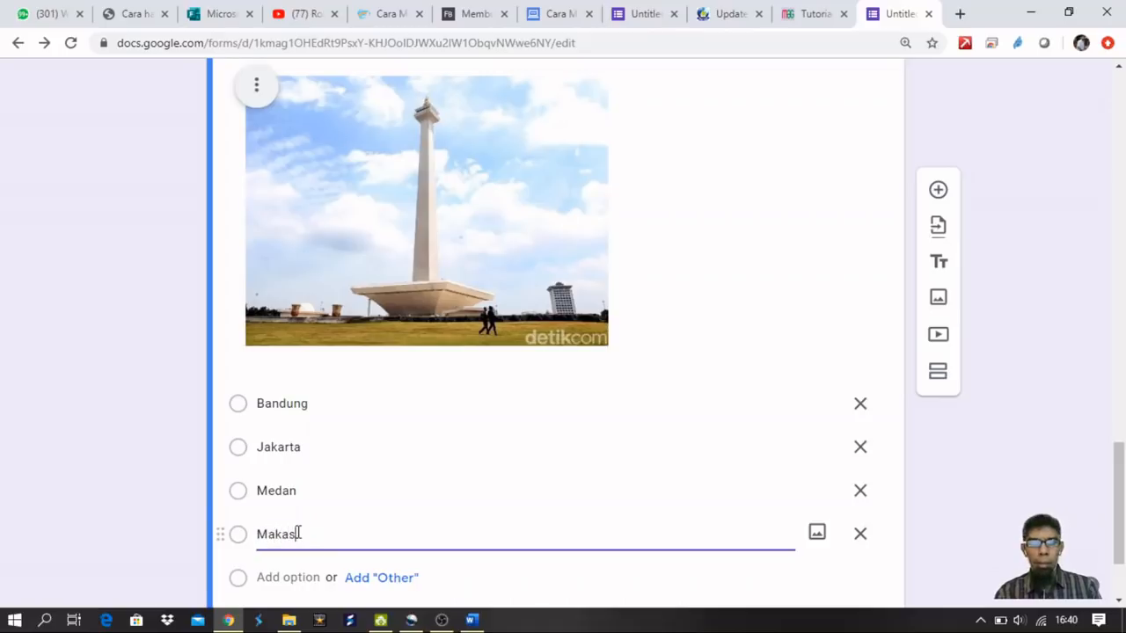
{"action": "type", "text": "ar"}
{"action": "scroll", "coordinate": [483, 382], "scroll_direction": "down", "scroll_amount": 3}
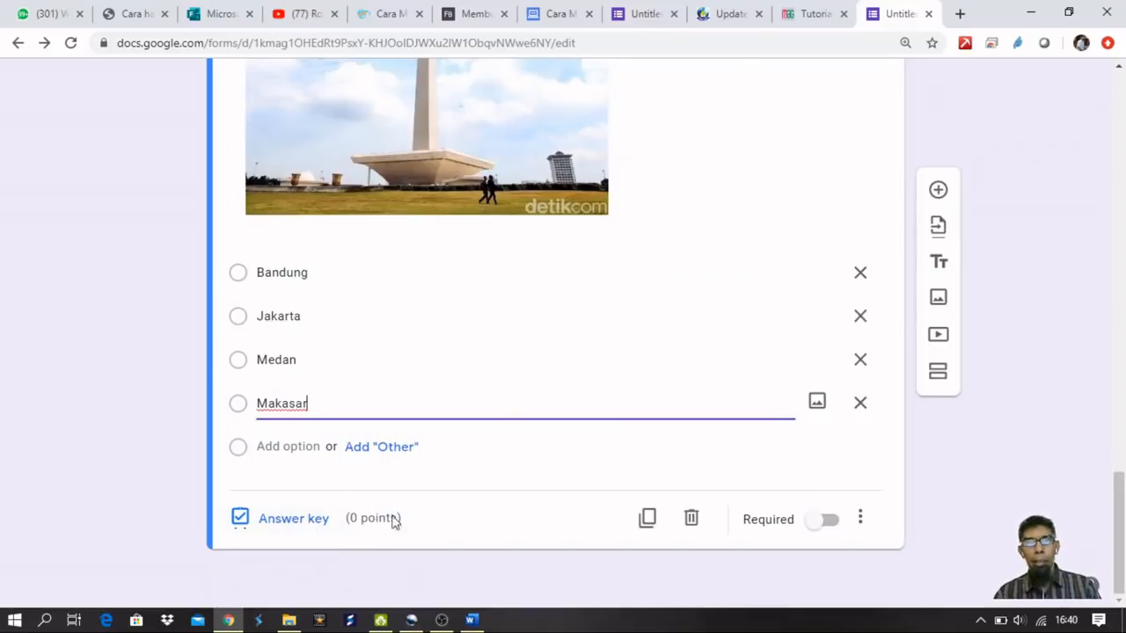
In the Monas question's answer key, mark Jakarta correct for 1 point and confirm.
{"action": "left_click", "coordinate": [310, 520]}
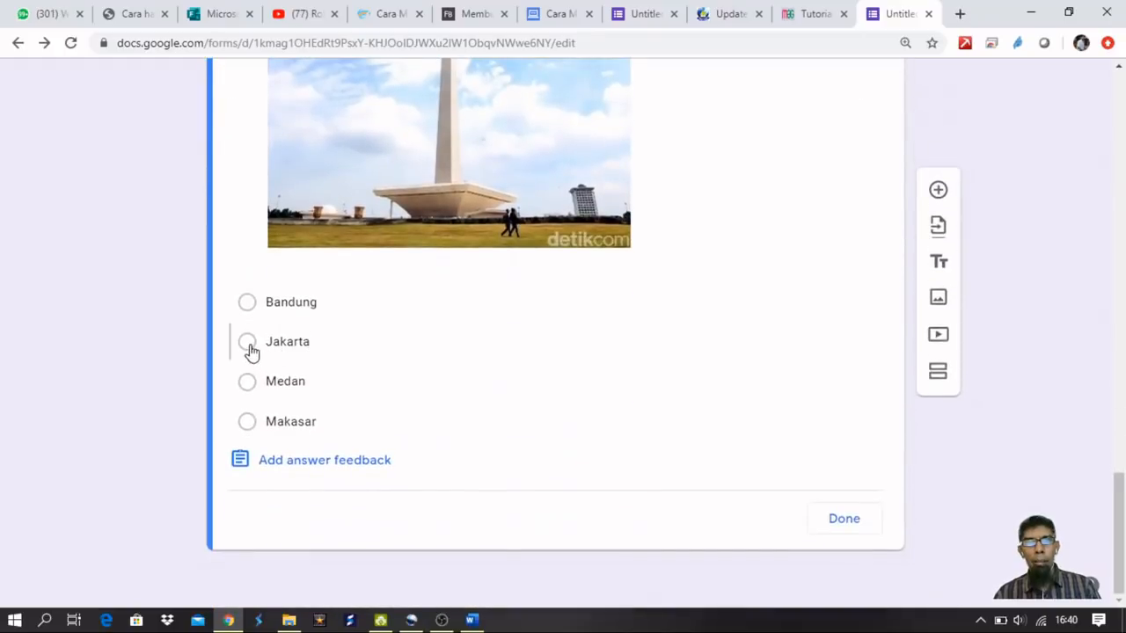
{"action": "left_click", "coordinate": [247, 342]}
{"action": "scroll", "coordinate": [460, 379], "scroll_direction": "up", "scroll_amount": 2}
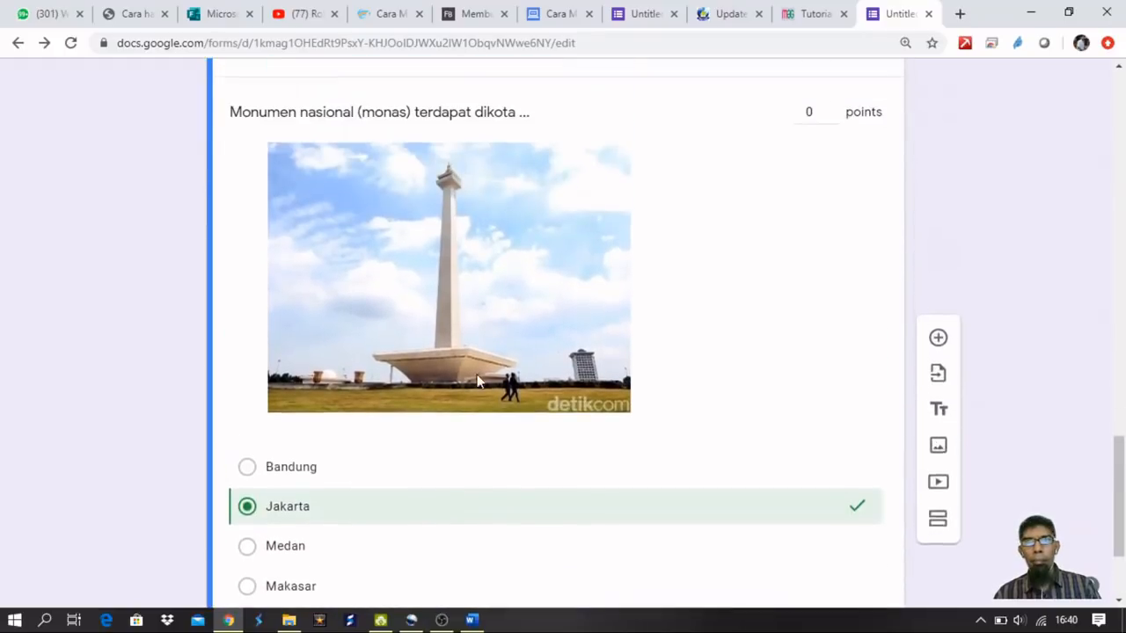
{"action": "left_click", "coordinate": [810, 110]}
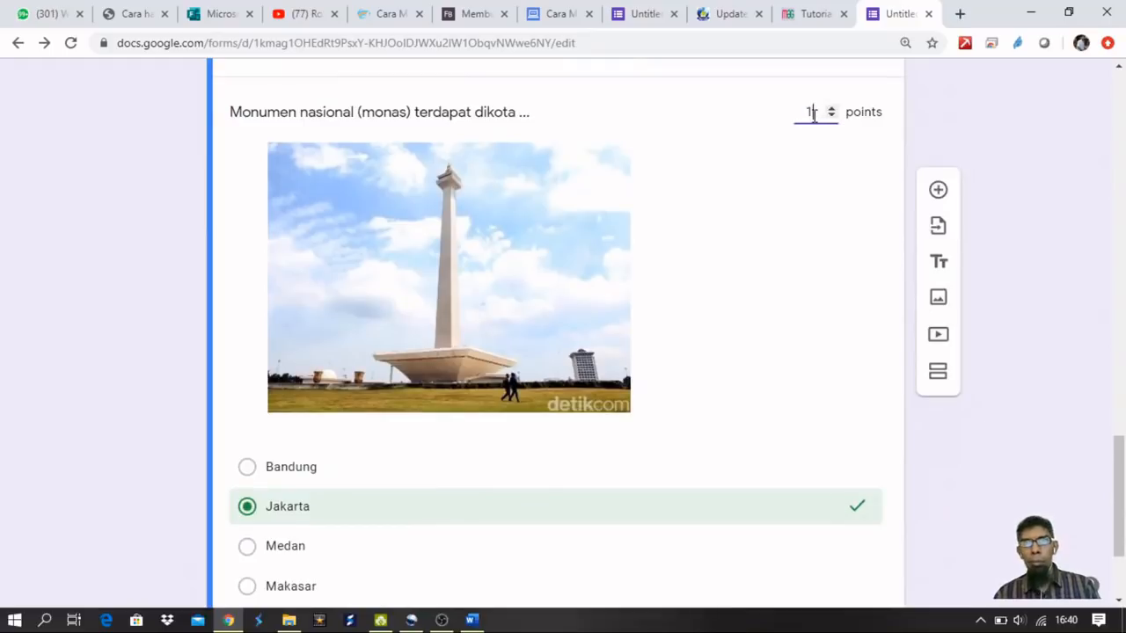
{"action": "scroll", "coordinate": [734, 318], "scroll_direction": "down", "scroll_amount": 2}
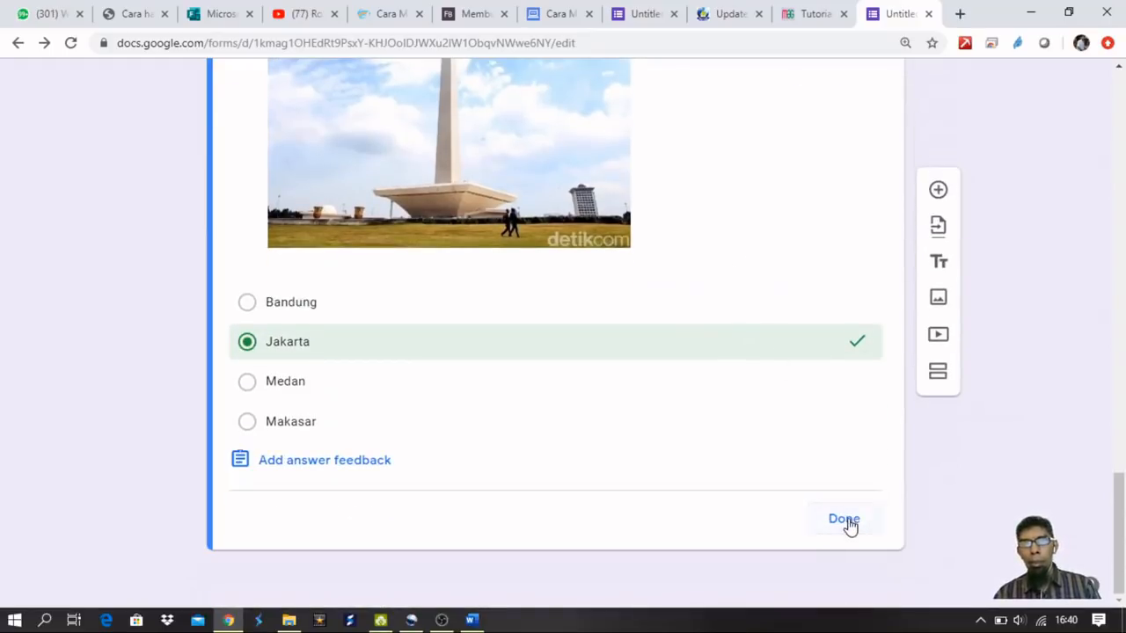
{"action": "left_click", "coordinate": [844, 521]}
{"action": "scroll", "coordinate": [709, 431], "scroll_direction": "down", "scroll_amount": 3}
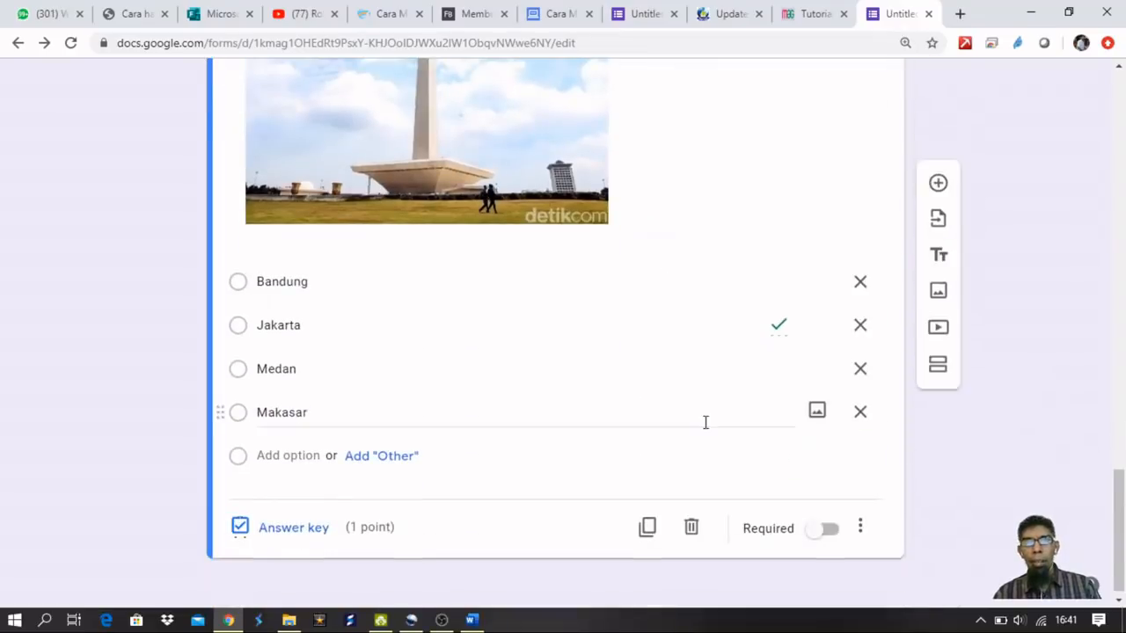
{"action": "left_click", "coordinate": [860, 527]}
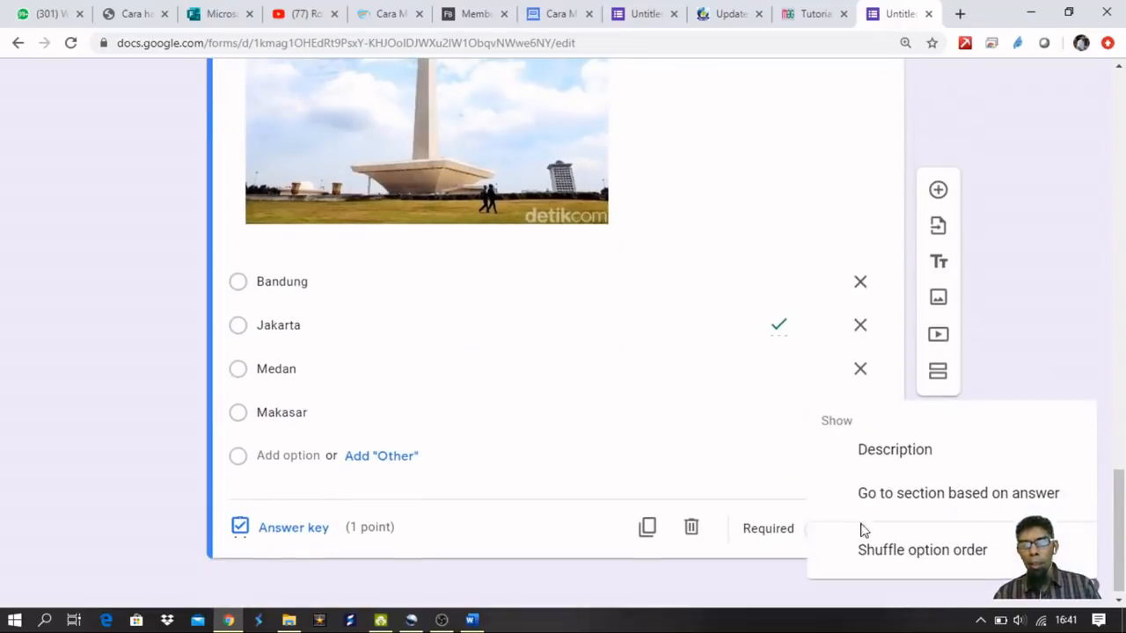
Shuffle the Monas question's option order and prefix its title with '3.'.
{"action": "left_click", "coordinate": [921, 552]}
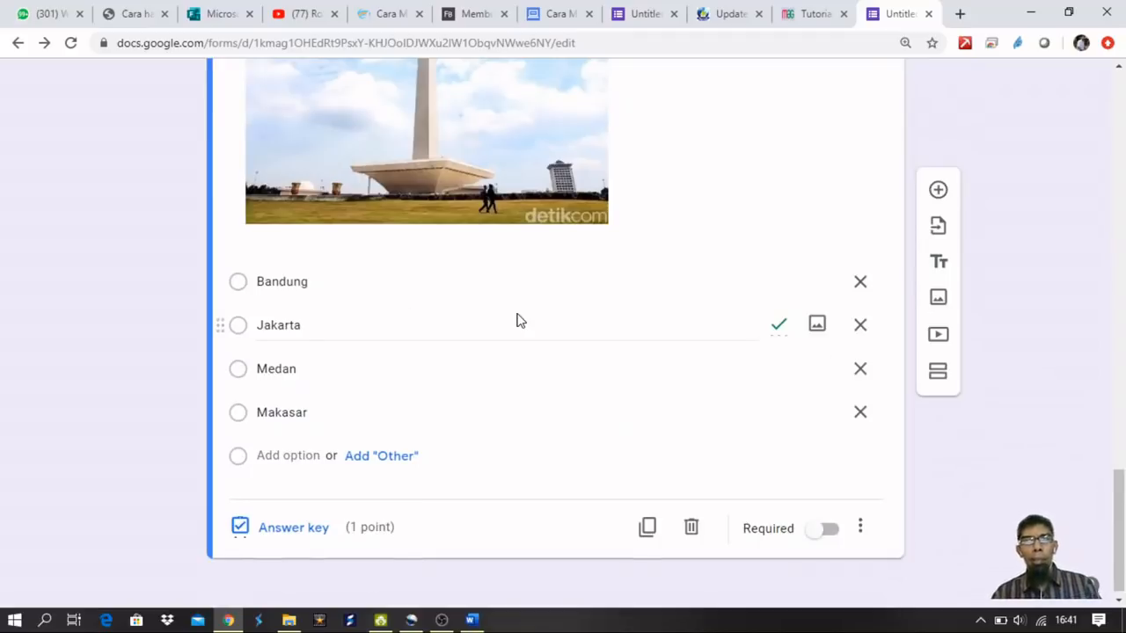
{"action": "scroll", "coordinate": [615, 279], "scroll_direction": "up", "scroll_amount": 2}
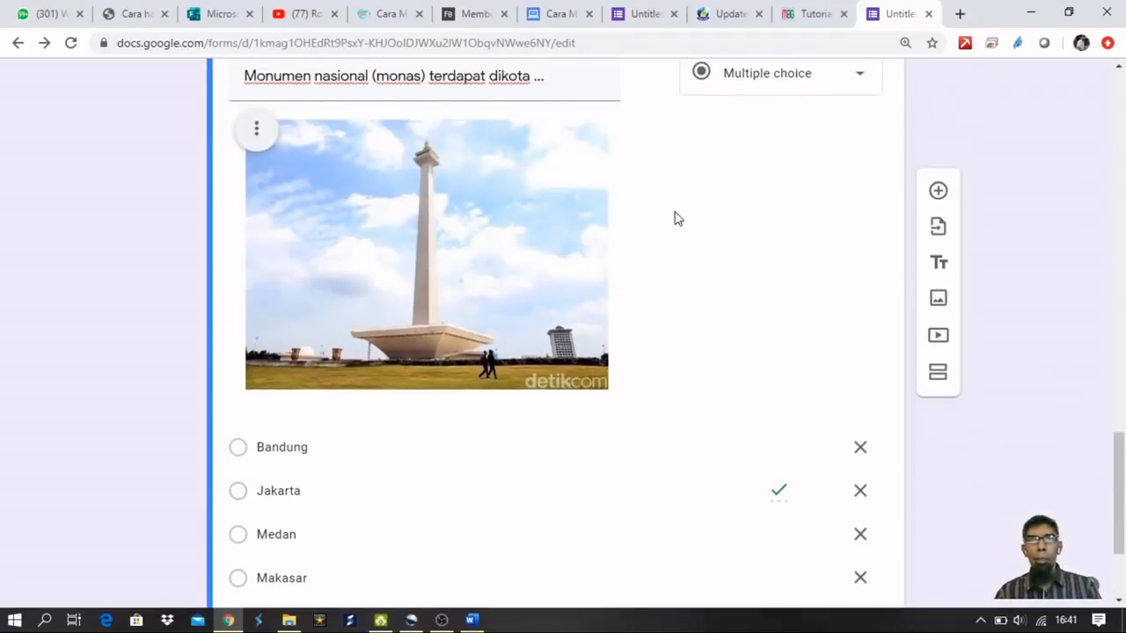
{"action": "scroll", "coordinate": [677, 218], "scroll_direction": "up", "scroll_amount": 2}
{"action": "left_click", "coordinate": [246, 233]}
{"action": "triple_click", "coordinate": [252, 233]}
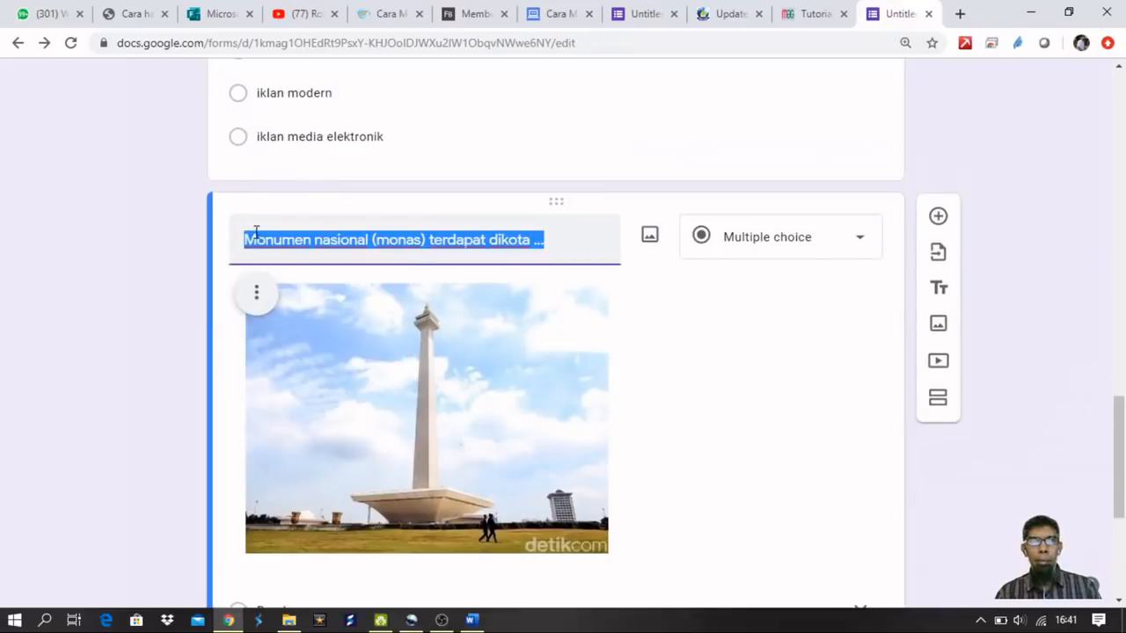
{"action": "key", "text": "Home"}
{"action": "type", "text": "3."}
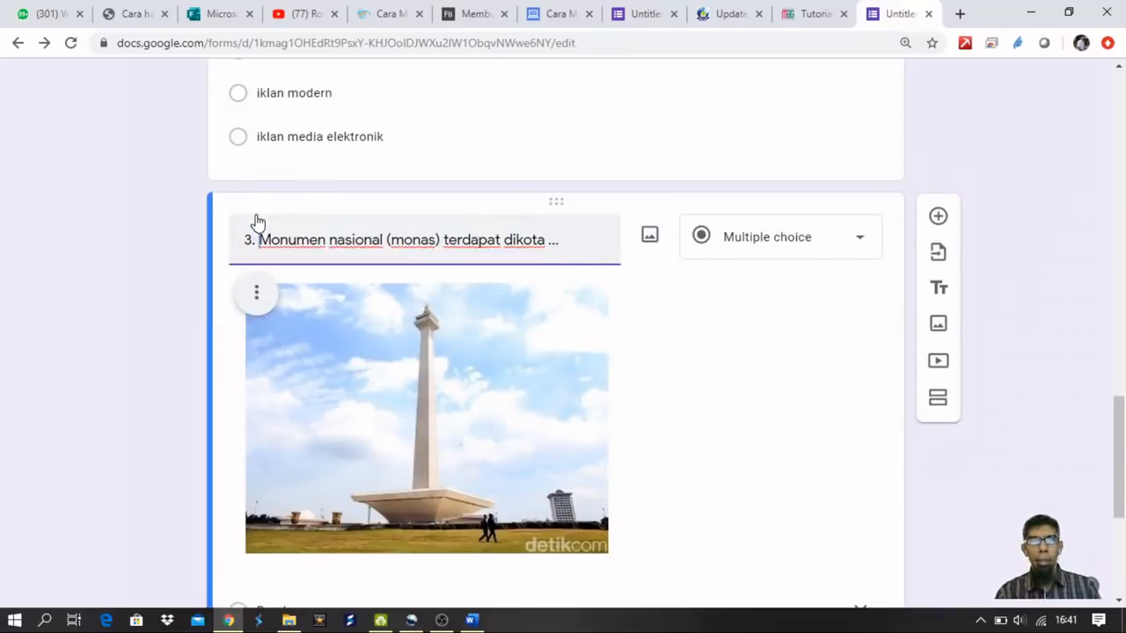
Add a new question reading '4. Manakah hewan dibawah ini yang bukan bangsa unggas'.
{"action": "left_click", "coordinate": [938, 217]}
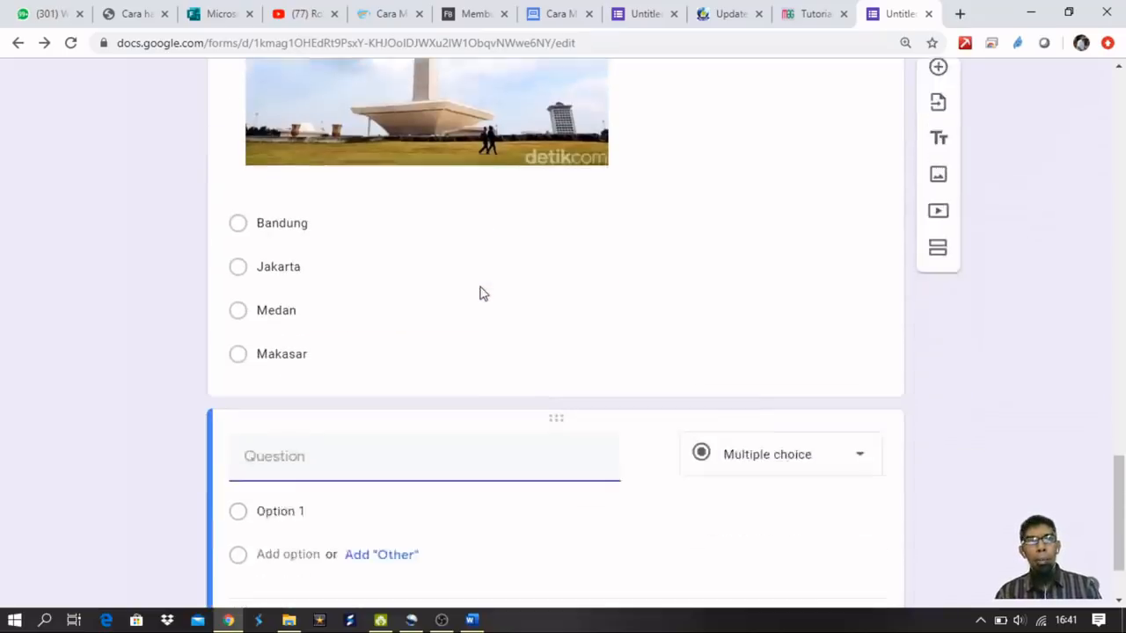
{"action": "scroll", "coordinate": [497, 287], "scroll_direction": "up", "scroll_amount": 4}
{"action": "scroll", "coordinate": [500, 289], "scroll_direction": "down", "scroll_amount": 4}
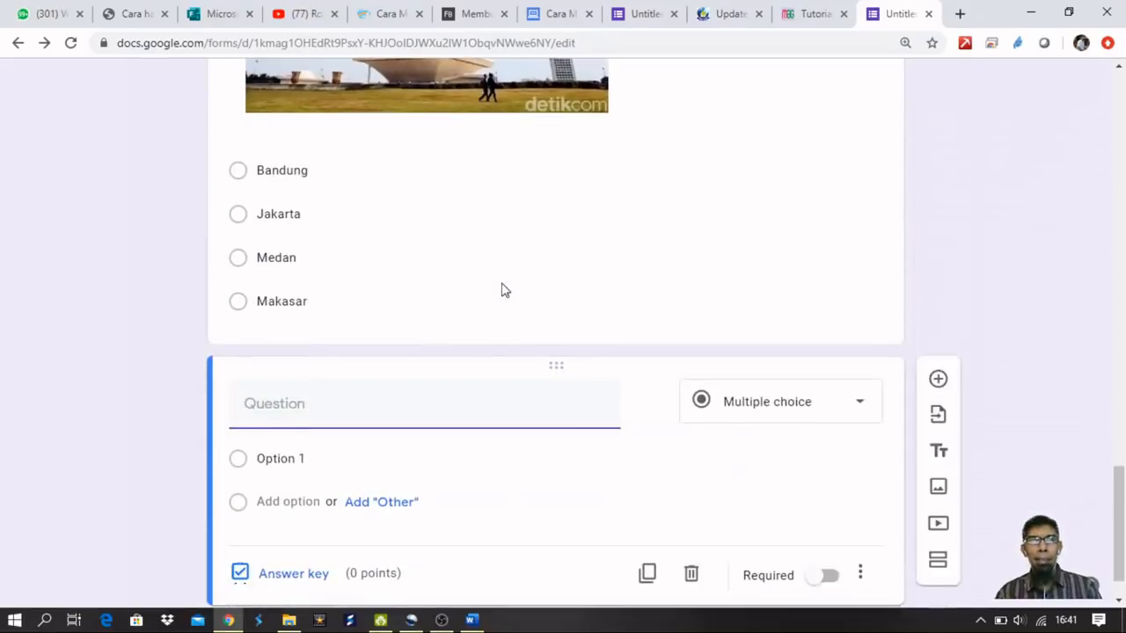
{"action": "type", "text": "4. Manakah "}
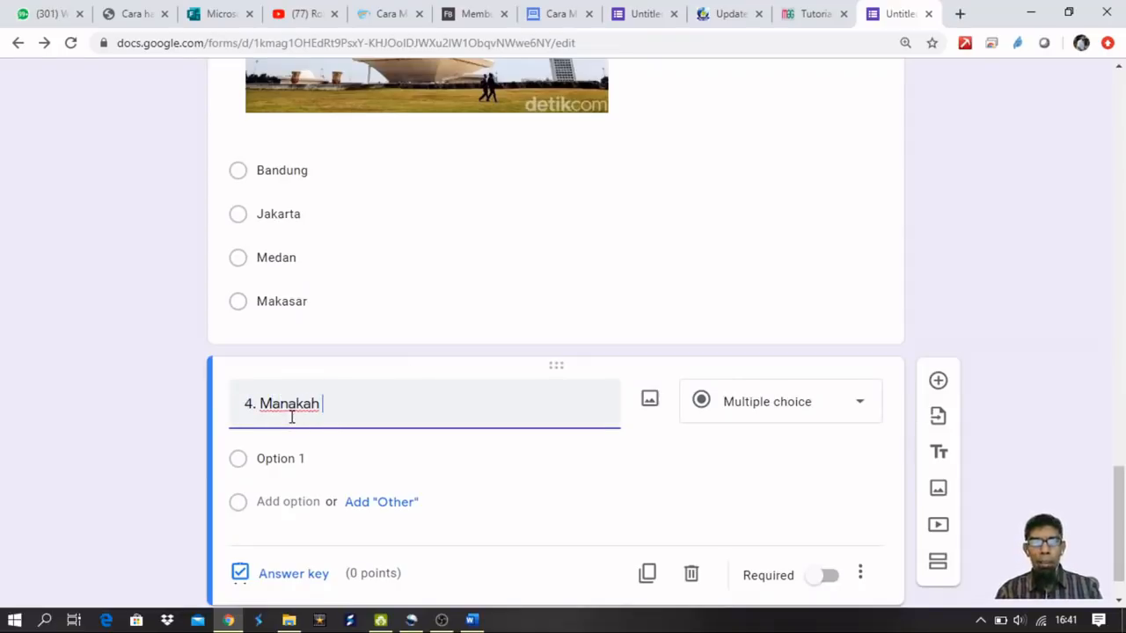
{"action": "type", "text": "hewan dibawah ini ya"}
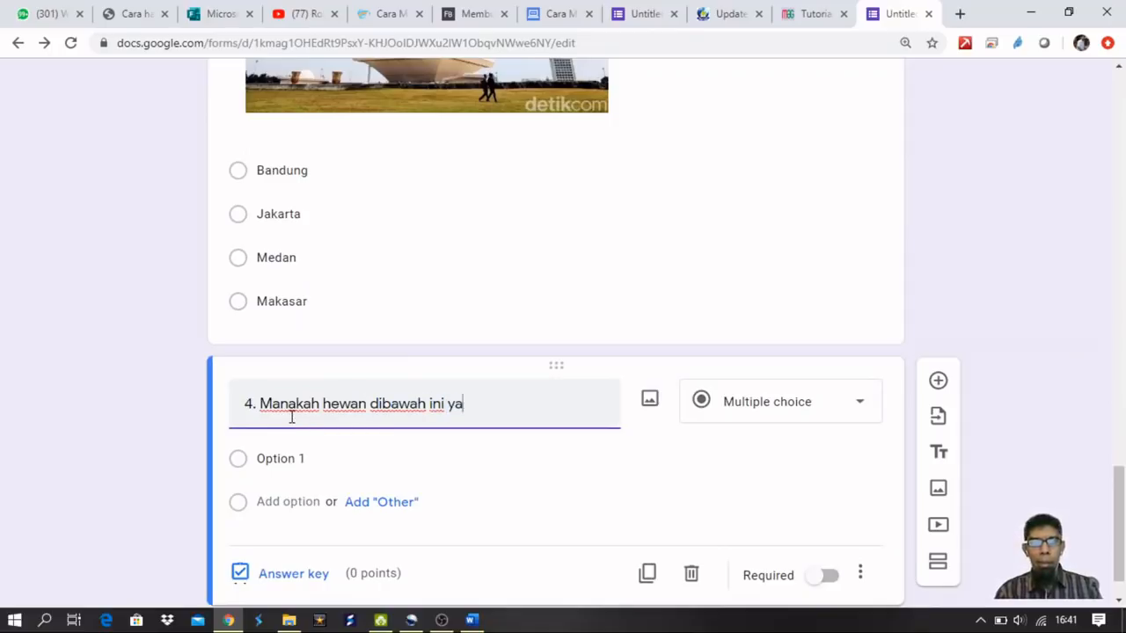
{"action": "type", "text": "ng bukan bangsa unggas...?"}
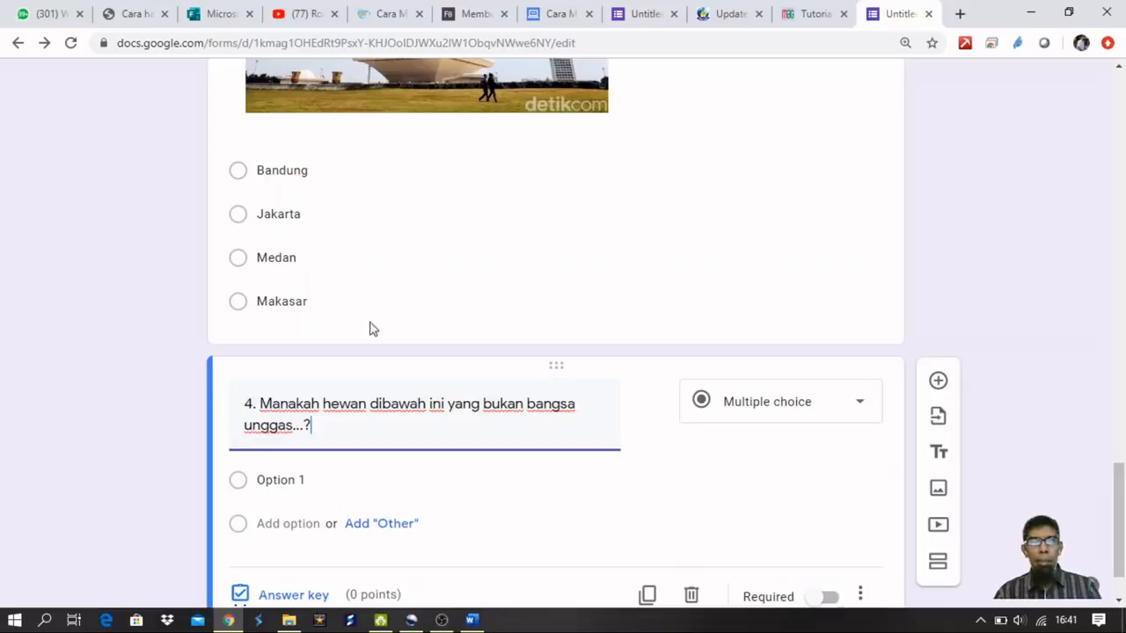
Reword question 4 to 'tidak termasuk unggas' instead of 'bukan bangsa unggas'.
{"action": "scroll", "coordinate": [391, 343], "scroll_direction": "down", "scroll_amount": 1}
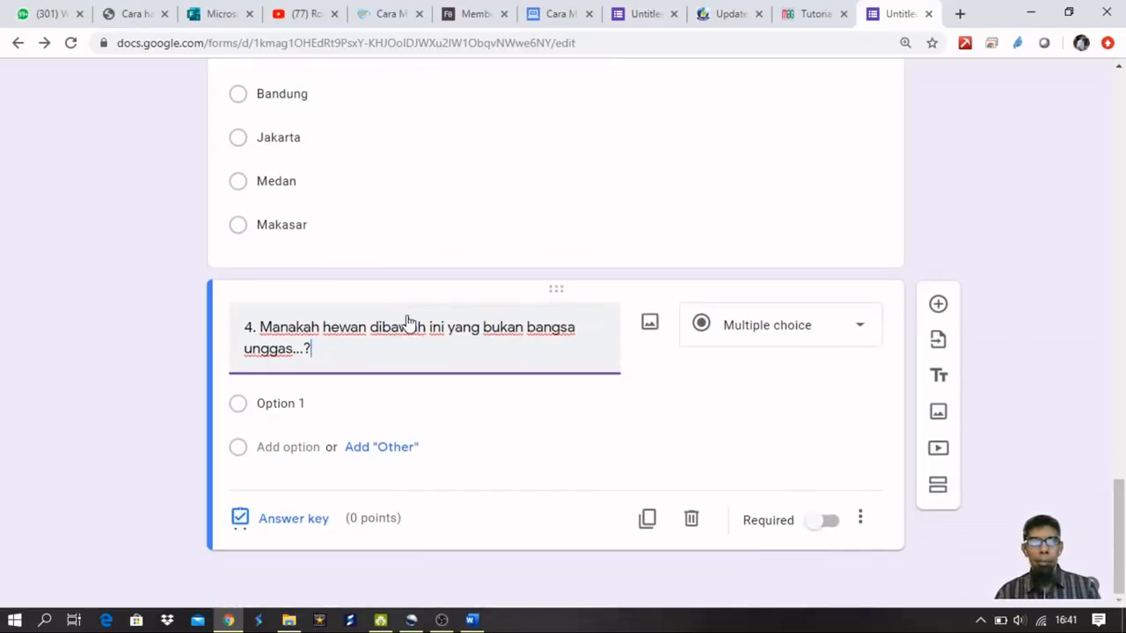
{"action": "double_click", "coordinate": [555, 332]}
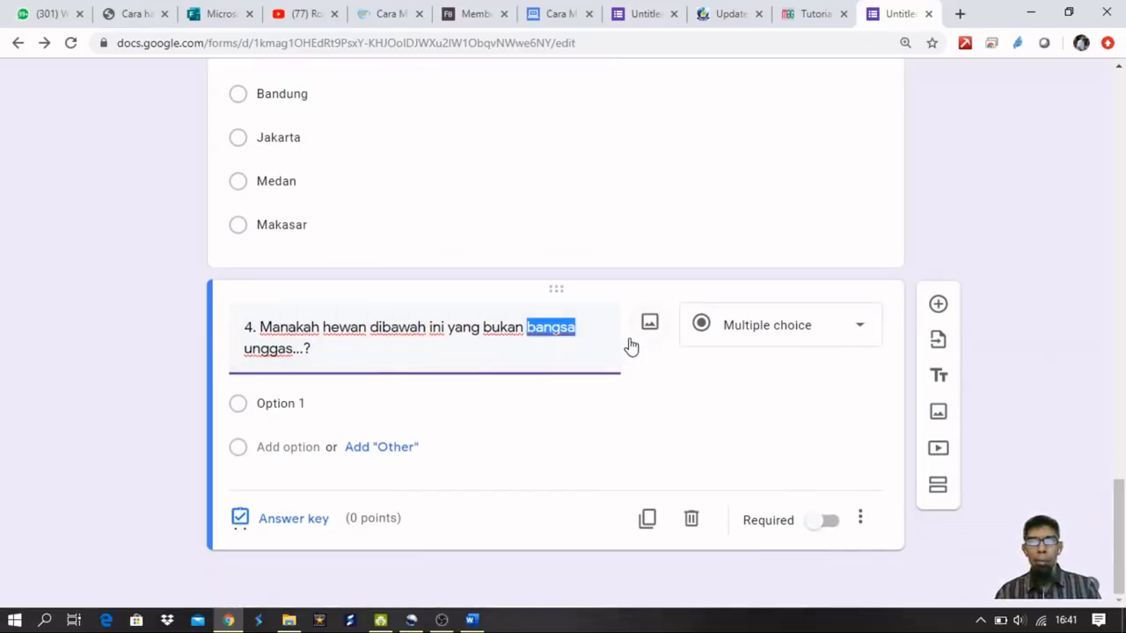
{"action": "key", "text": "BackSpace"}
{"action": "key", "text": "ctrl+shift+Left"}
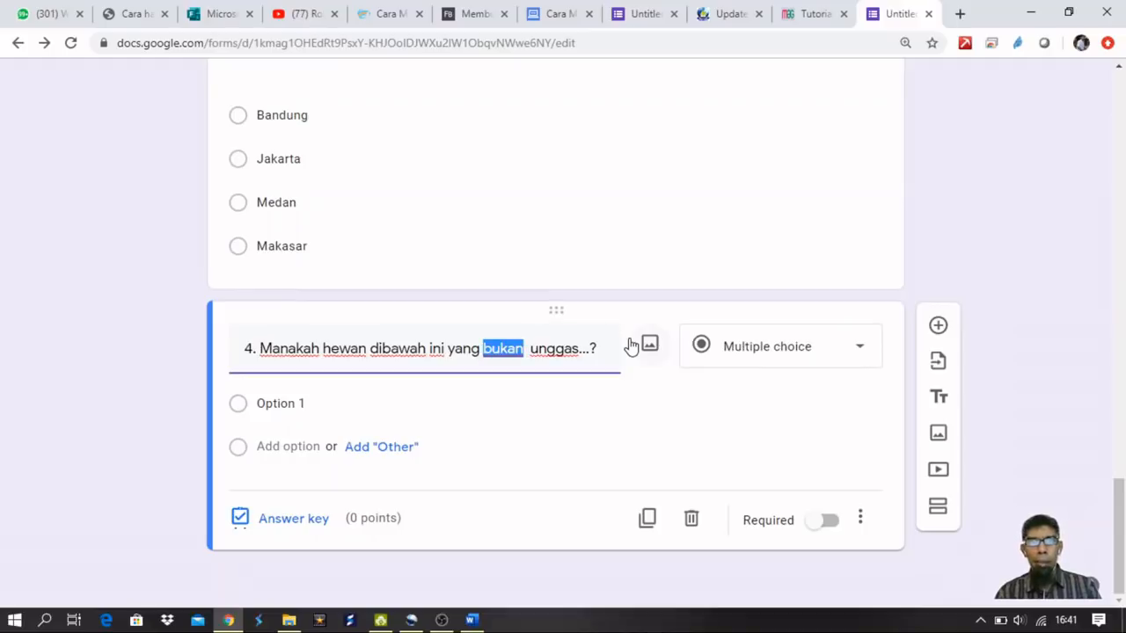
{"action": "type", "text": "tidak term"}
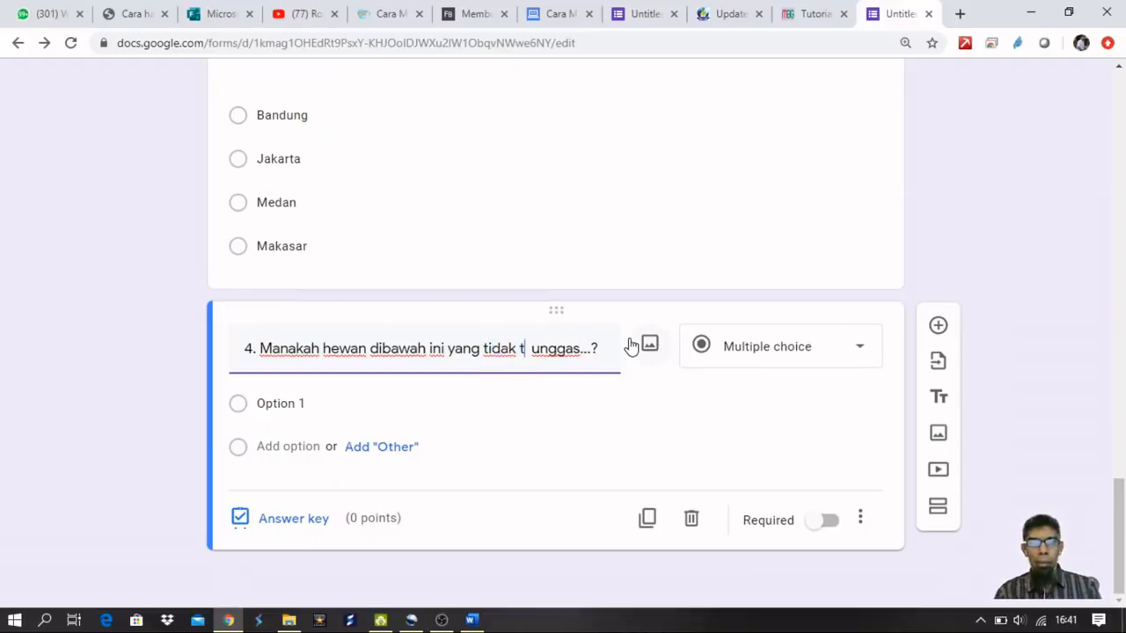
{"action": "type", "text": "asuk"}
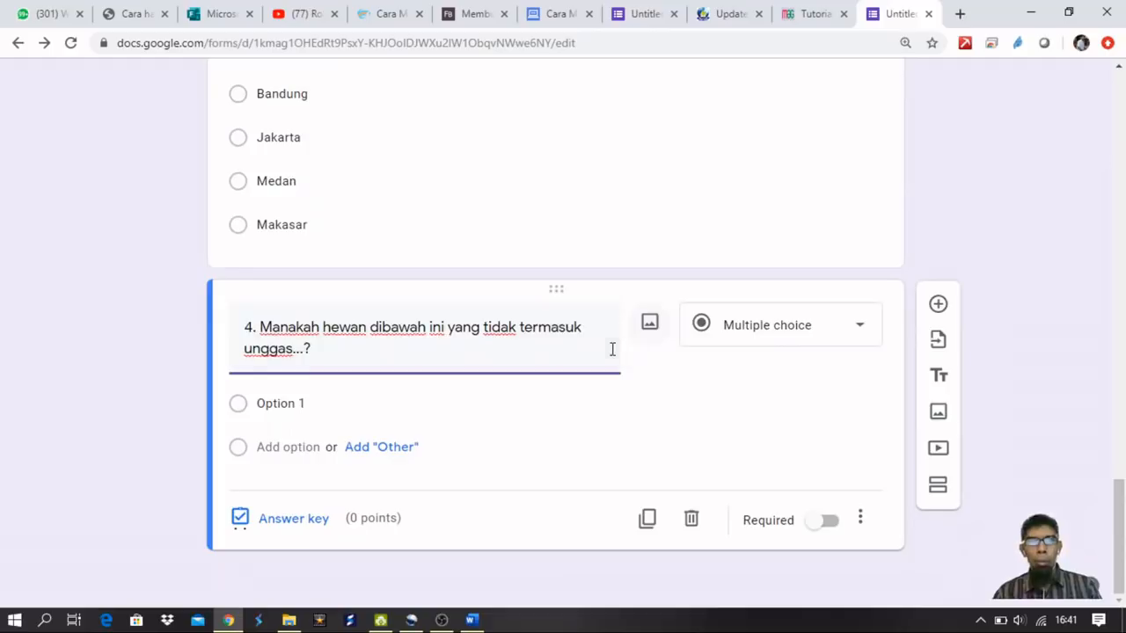
{"action": "left_click", "coordinate": [282, 403]}
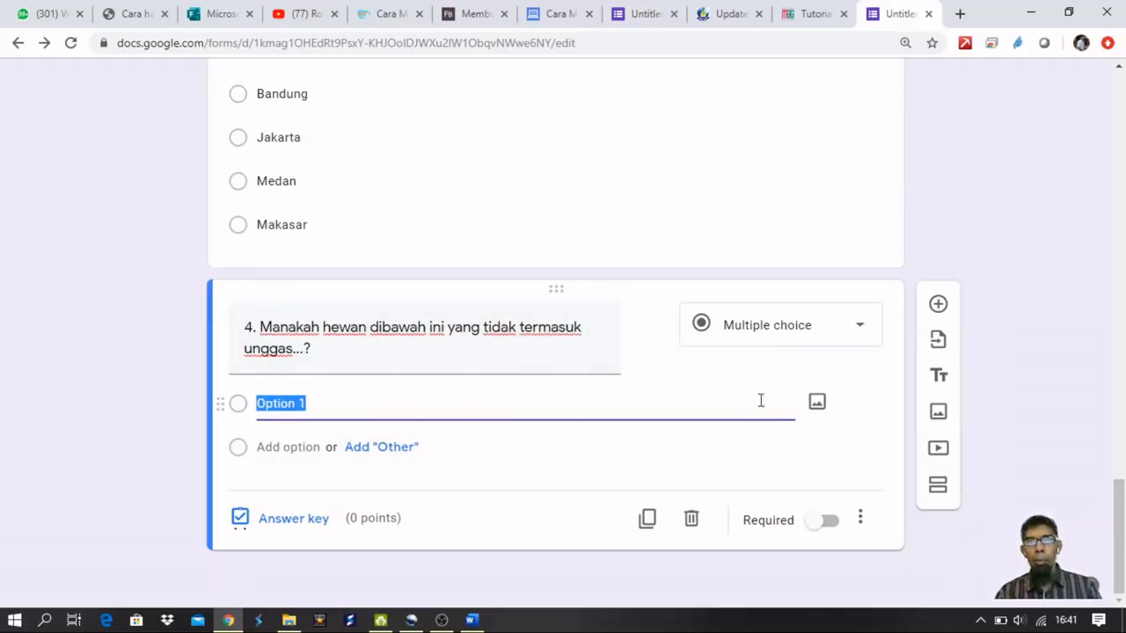
Attach the ayam rooster and bebek duck pictures as question 4's first two options.
{"action": "left_click", "coordinate": [815, 405]}
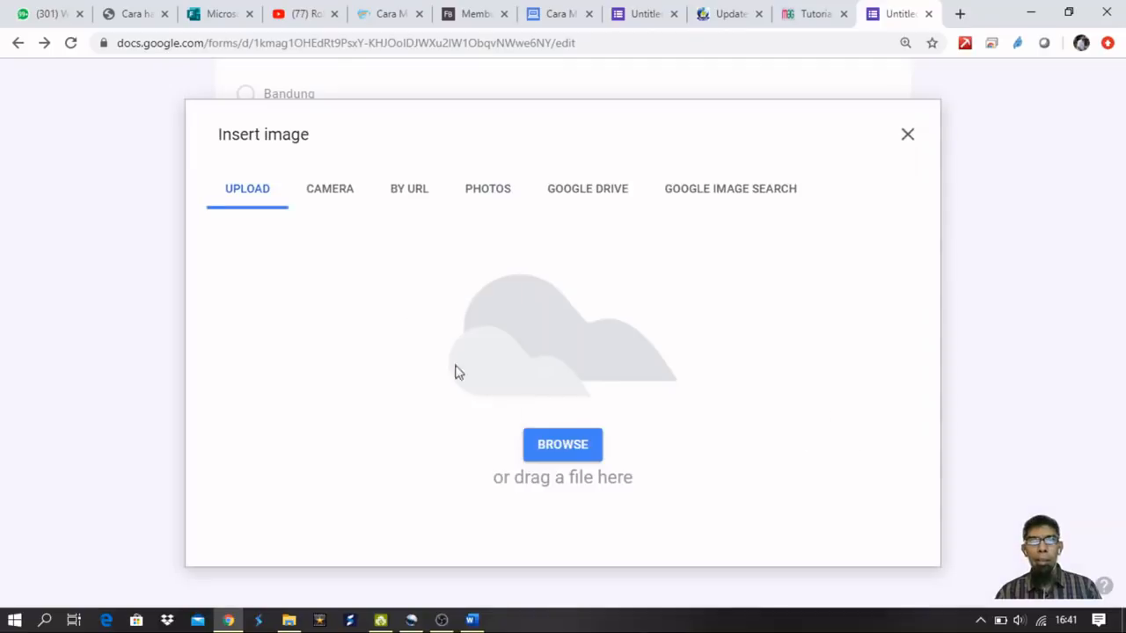
{"action": "left_click", "coordinate": [567, 446]}
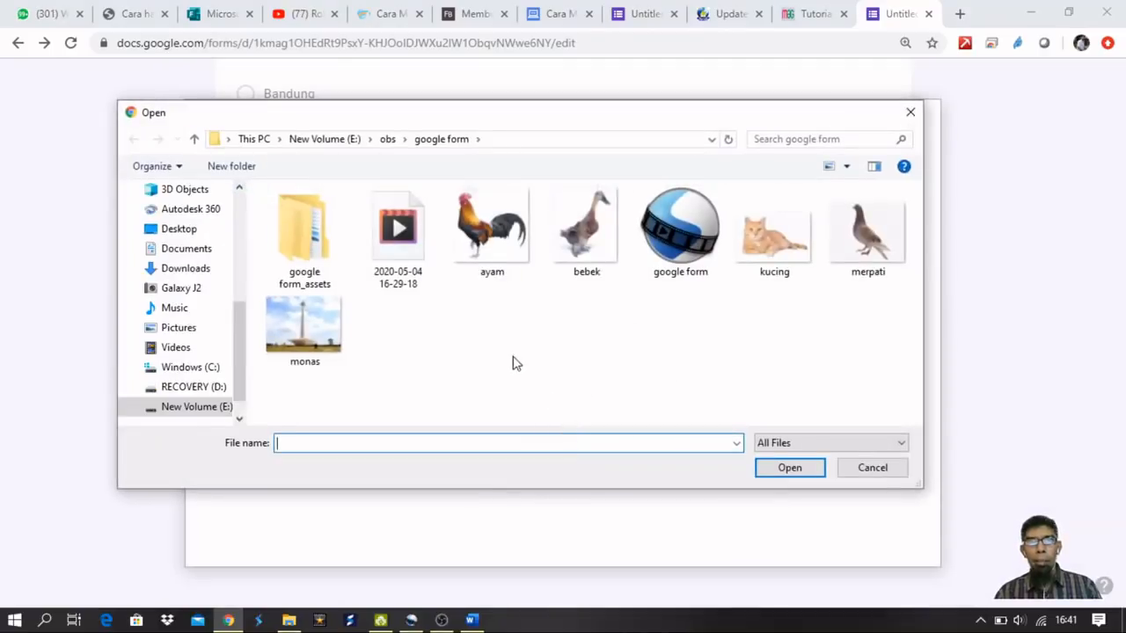
{"action": "double_click", "coordinate": [493, 245]}
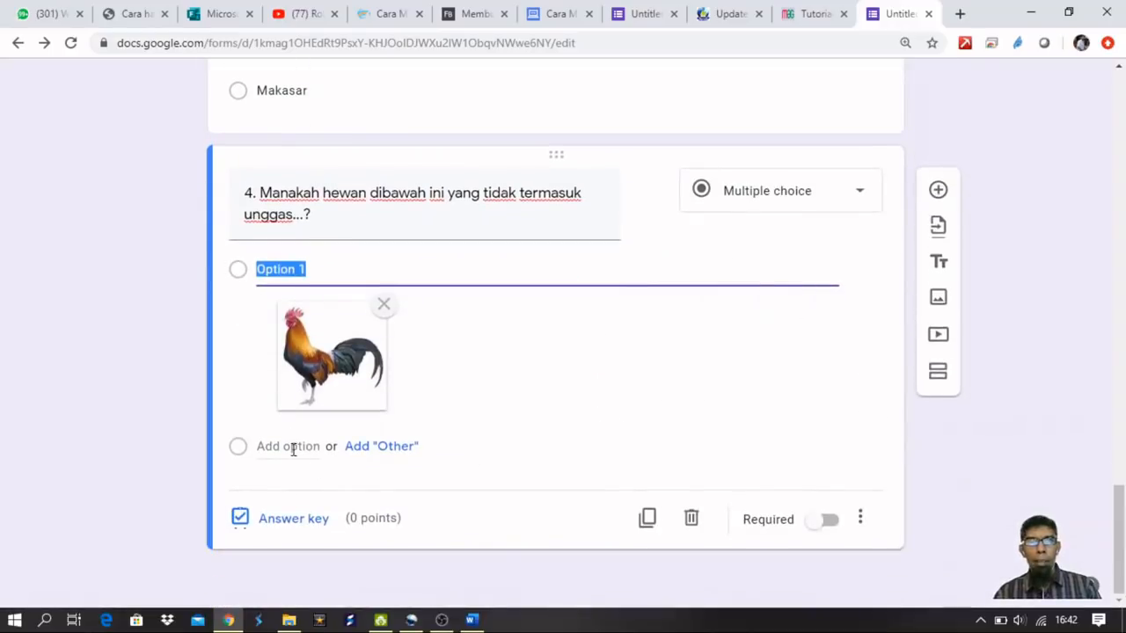
{"action": "left_click", "coordinate": [293, 449]}
{"action": "left_click", "coordinate": [825, 447]}
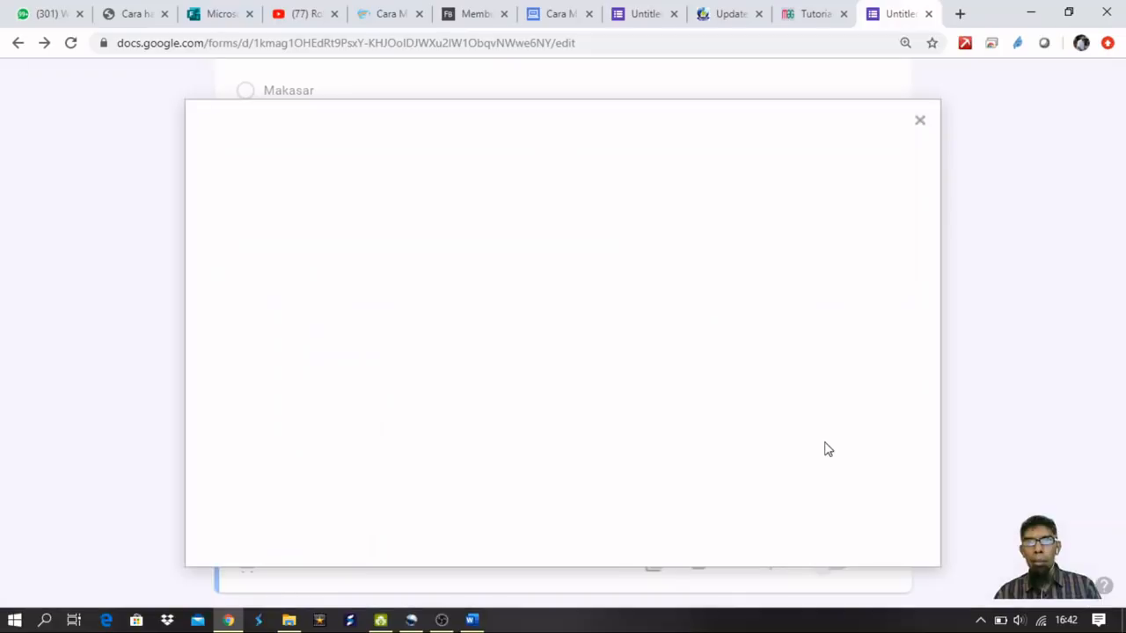
{"action": "left_click", "coordinate": [584, 448]}
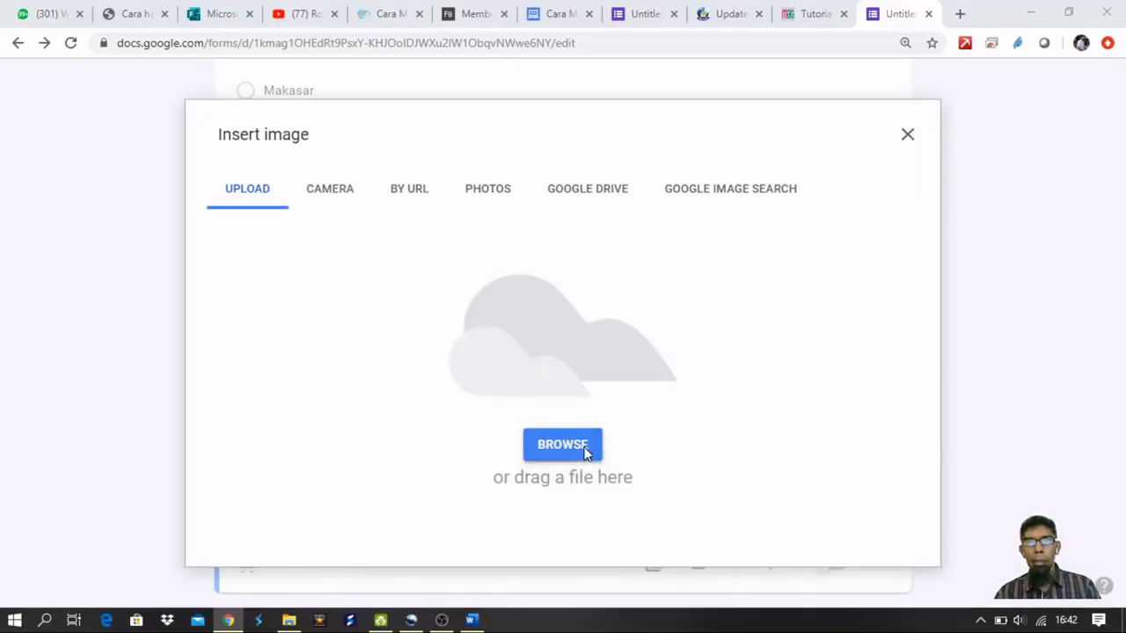
{"action": "left_click", "coordinate": [580, 228]}
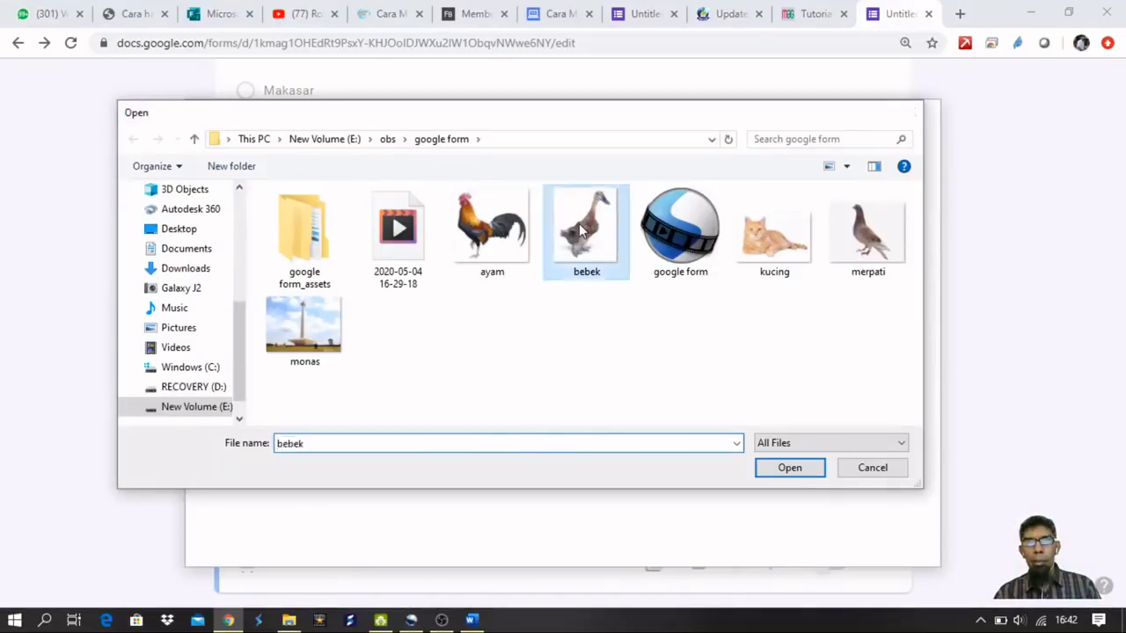
{"action": "double_click", "coordinate": [579, 225]}
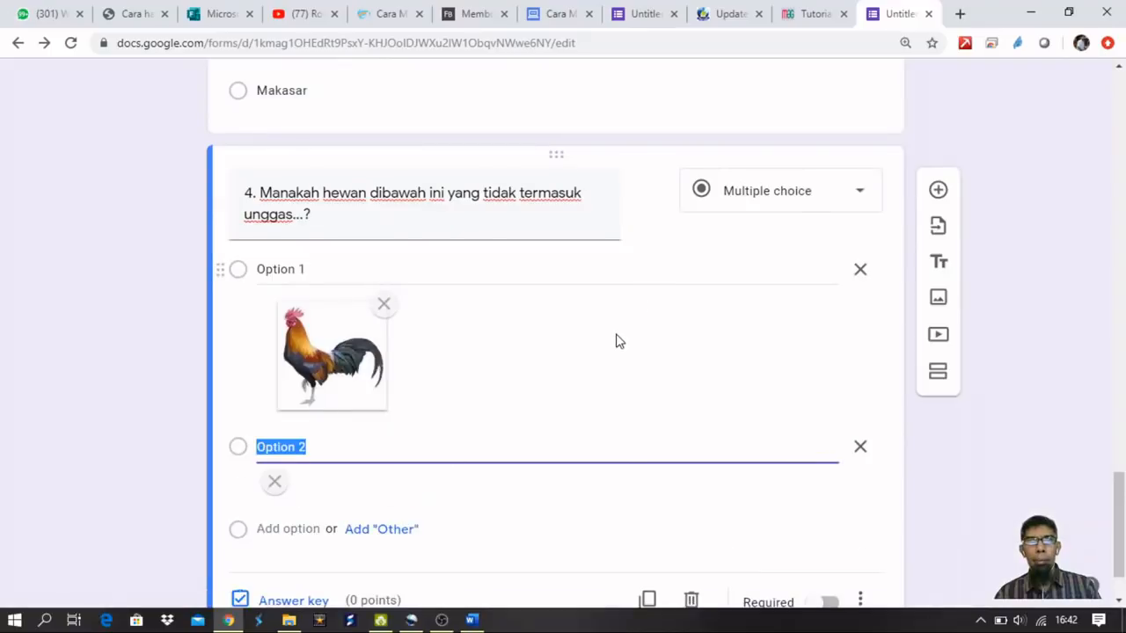
Add a third option showing the kucing cat picture.
{"action": "scroll", "coordinate": [619, 338], "scroll_direction": "down", "scroll_amount": 2}
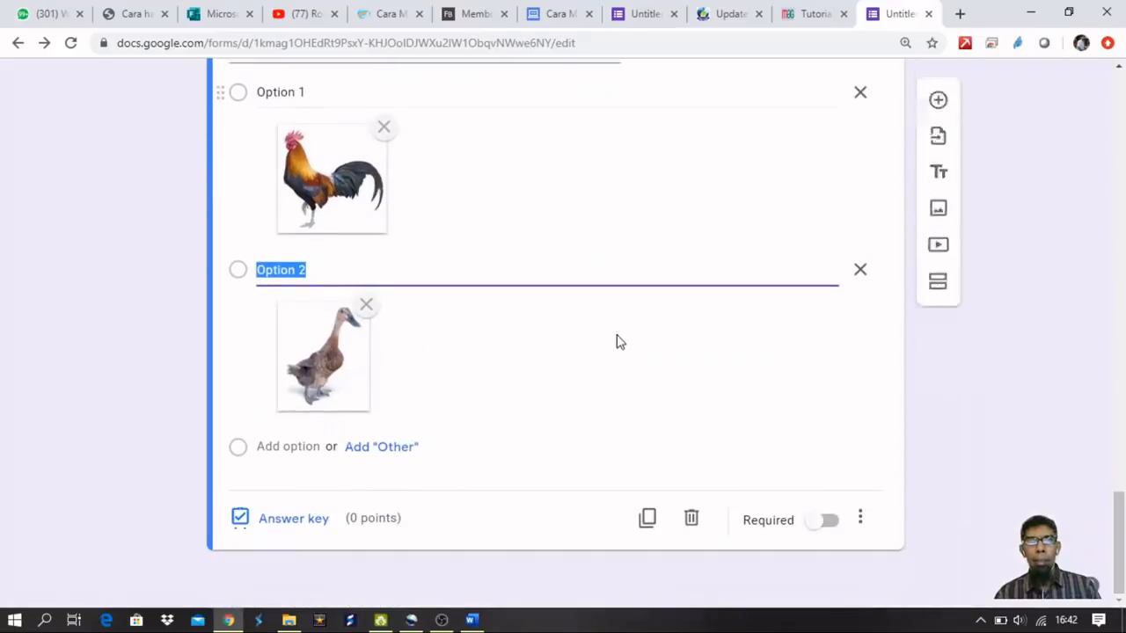
{"action": "left_click", "coordinate": [291, 447]}
{"action": "left_click", "coordinate": [814, 445]}
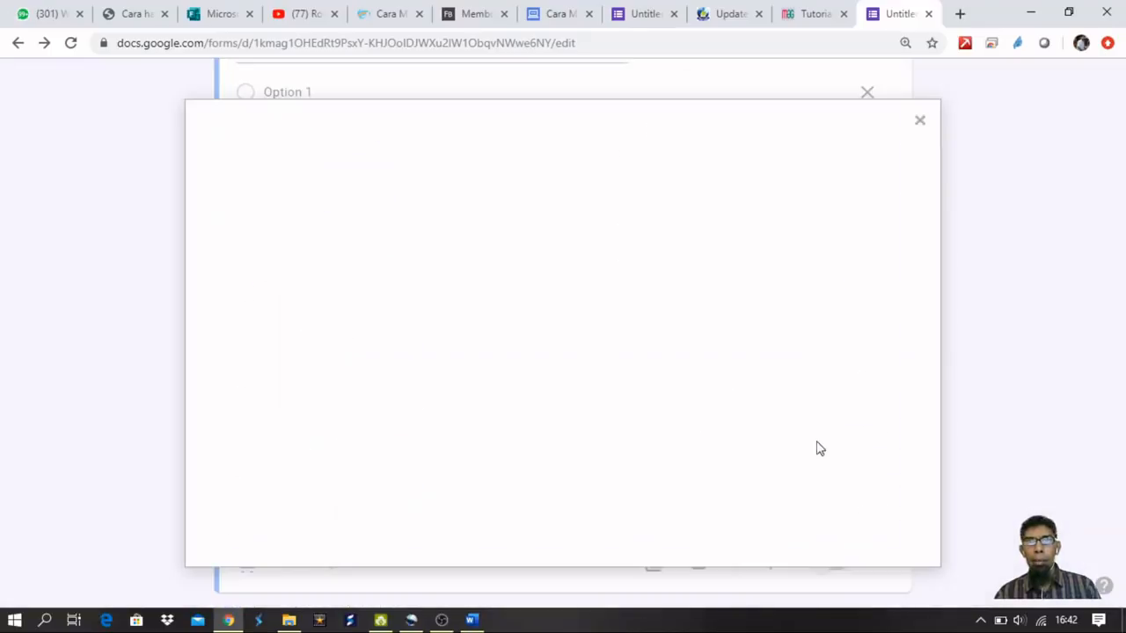
{"action": "left_click", "coordinate": [580, 449]}
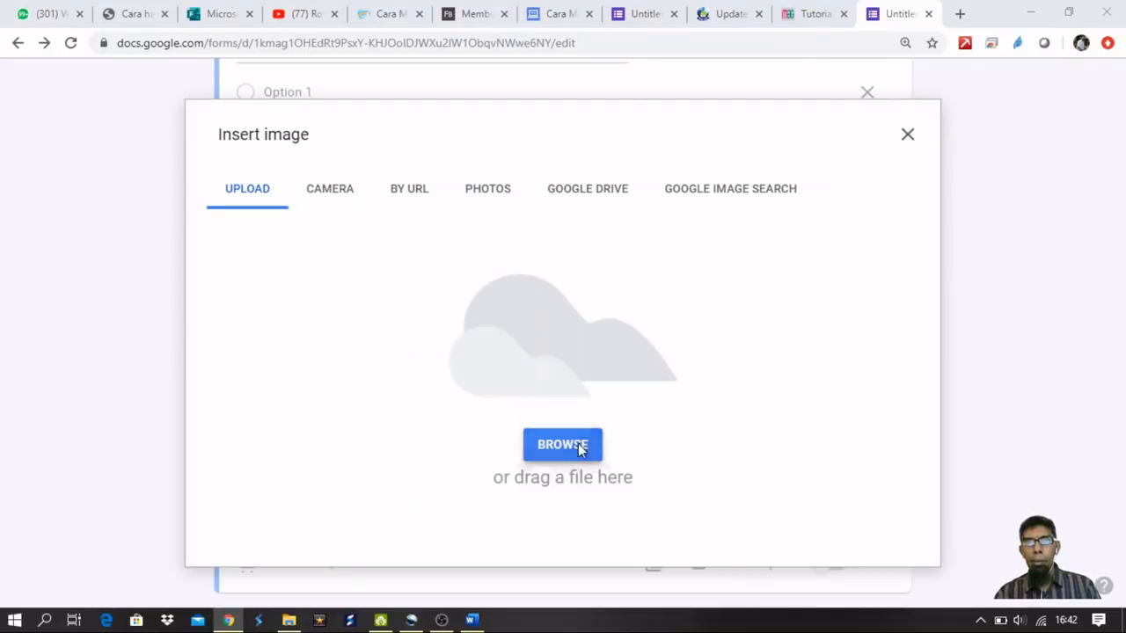
{"action": "double_click", "coordinate": [754, 283]}
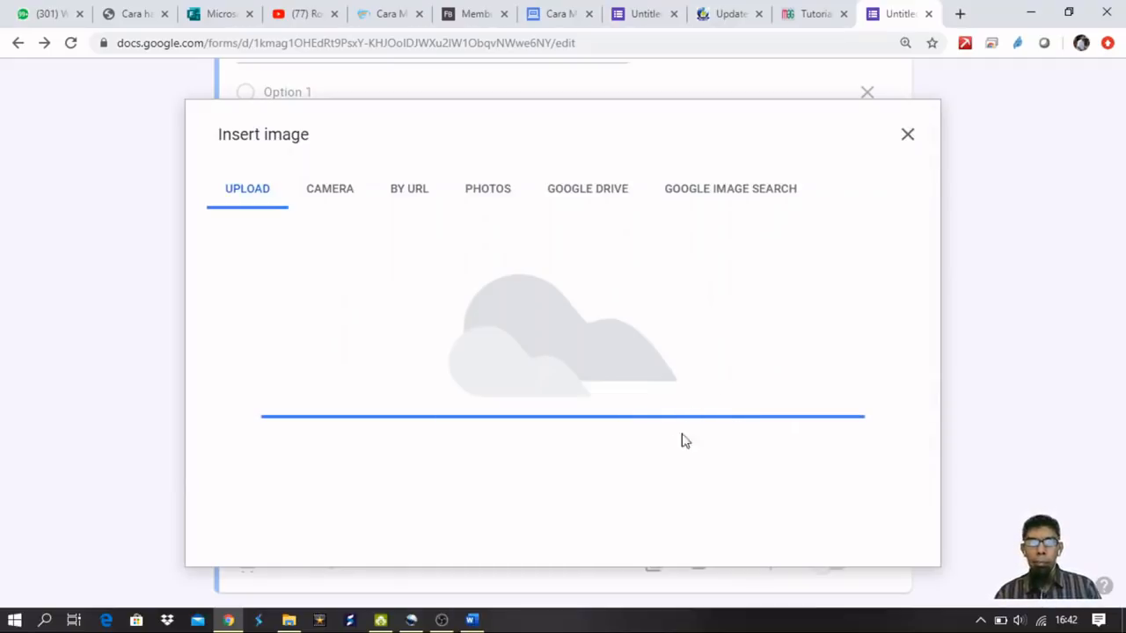
Add a fourth option showing the merpati pigeon picture.
{"action": "scroll", "coordinate": [596, 456], "scroll_direction": "down", "scroll_amount": 2}
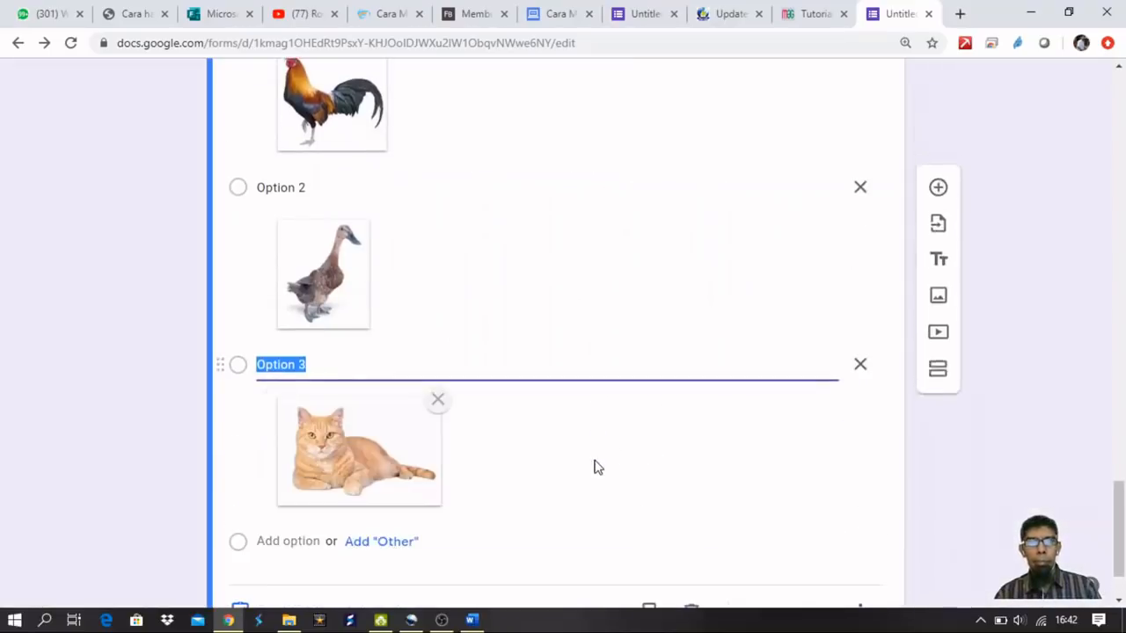
{"action": "left_click", "coordinate": [294, 448]}
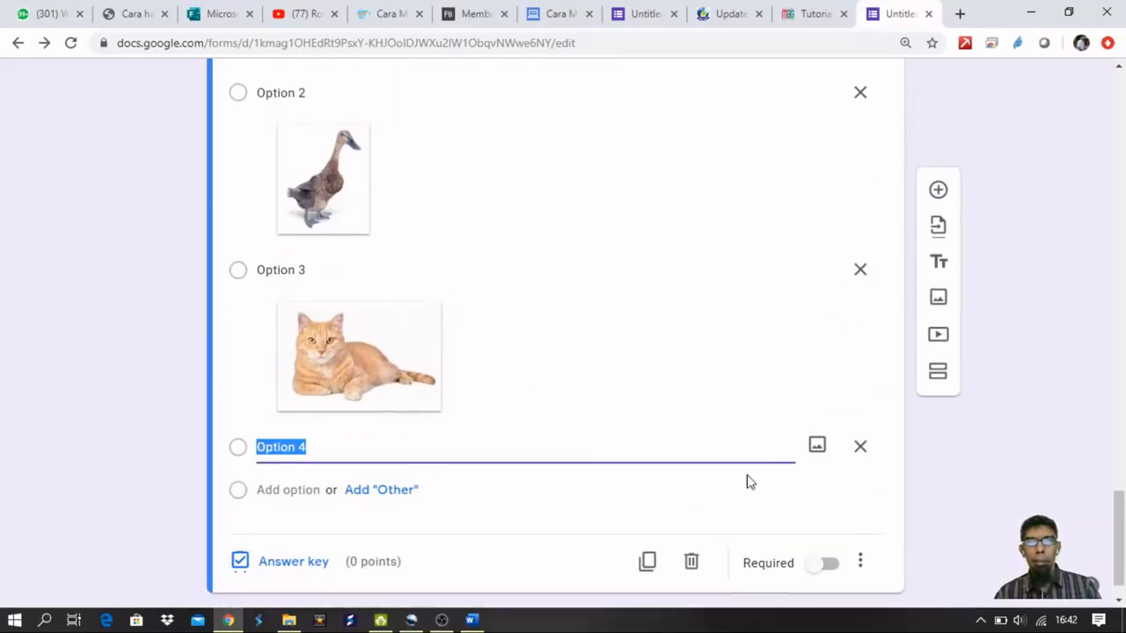
{"action": "left_click", "coordinate": [817, 452]}
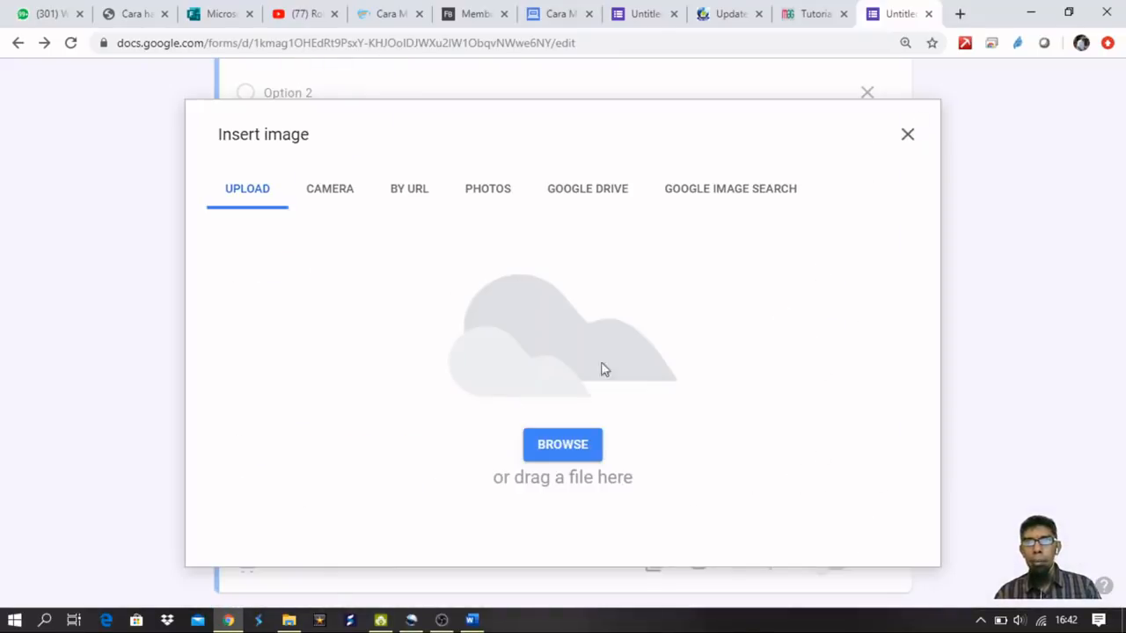
{"action": "left_click", "coordinate": [596, 437]}
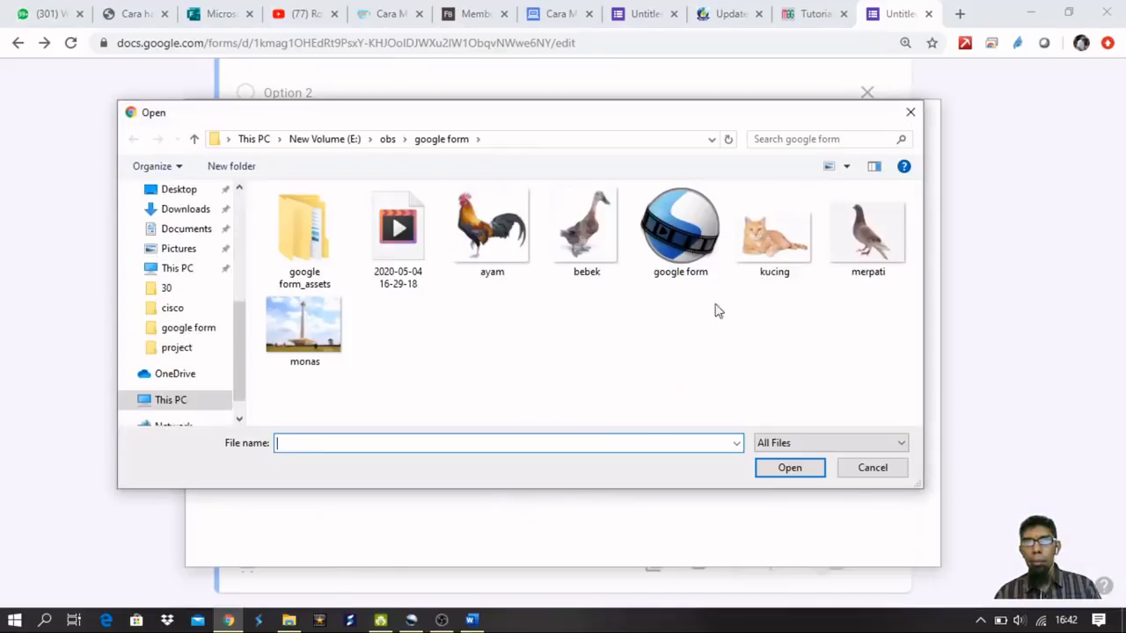
{"action": "double_click", "coordinate": [868, 232]}
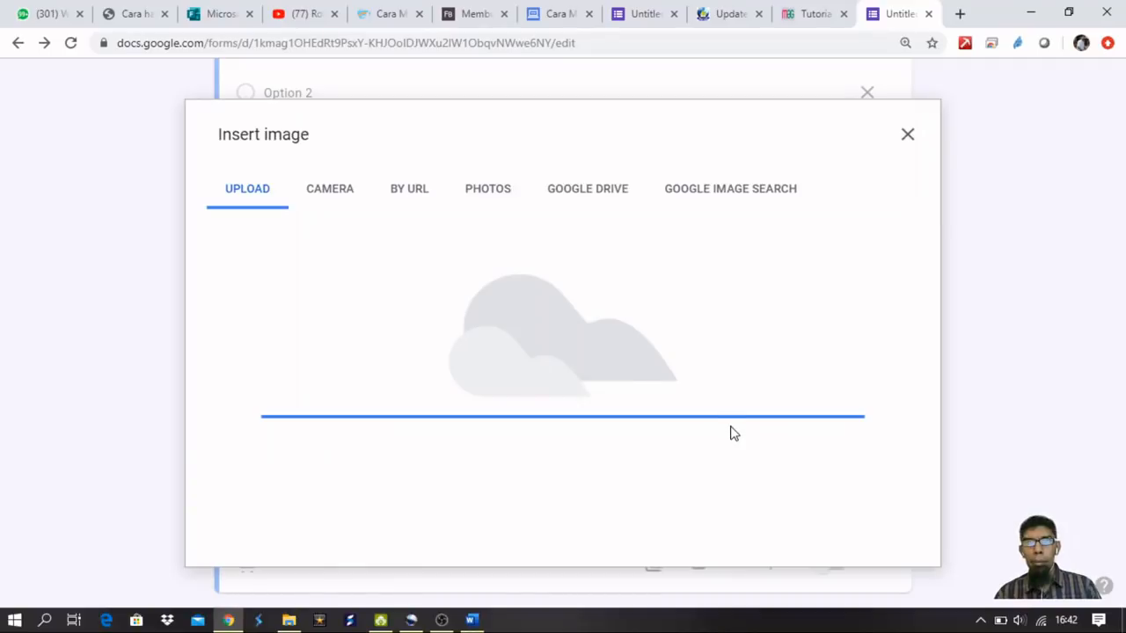
{"action": "scroll", "coordinate": [445, 445], "scroll_direction": "down", "scroll_amount": 1}
{"action": "scroll", "coordinate": [402, 432], "scroll_direction": "up", "scroll_amount": 2}
{"action": "scroll", "coordinate": [322, 361], "scroll_direction": "up", "scroll_amount": 2}
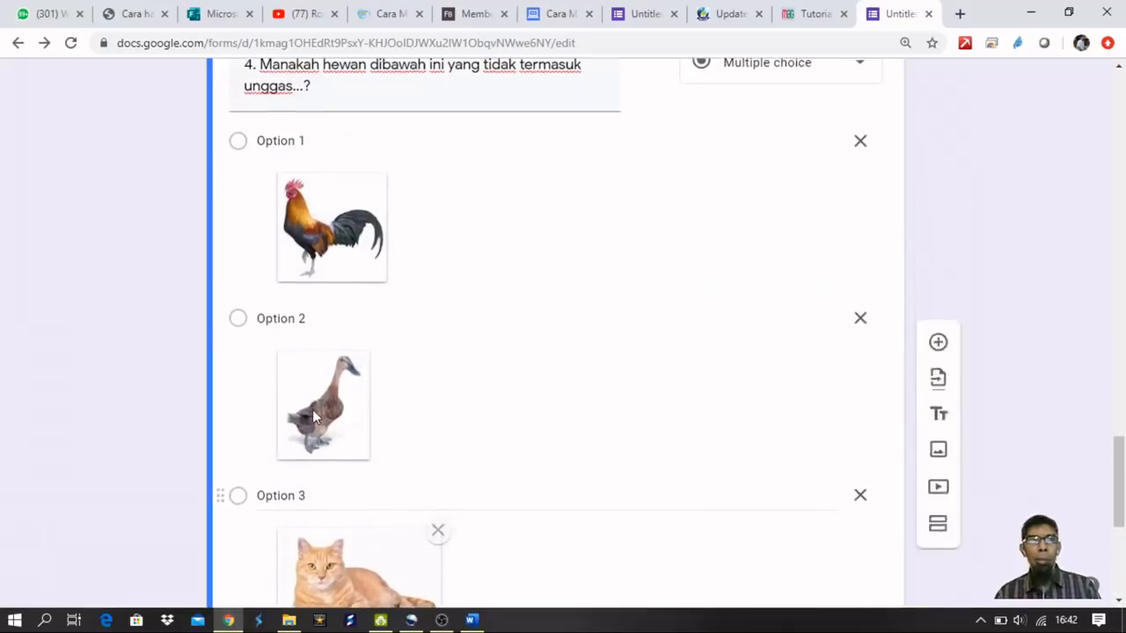
Clear the 'Option' label text from all four of question 4's picture options.
{"action": "left_click", "coordinate": [287, 149]}
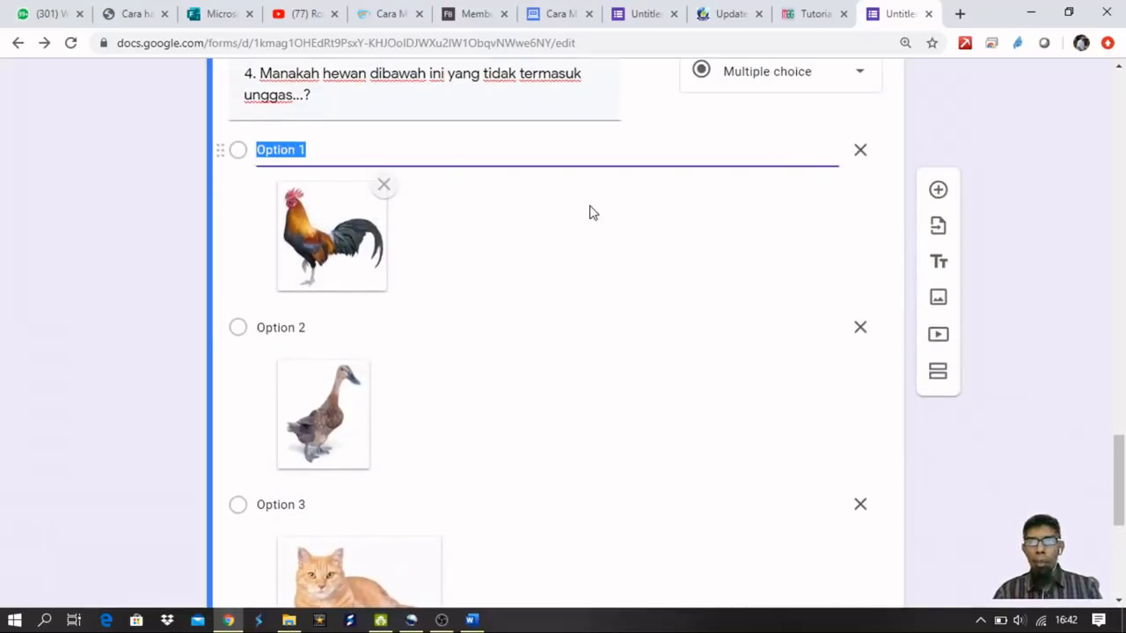
{"action": "key", "text": "BackSpace"}
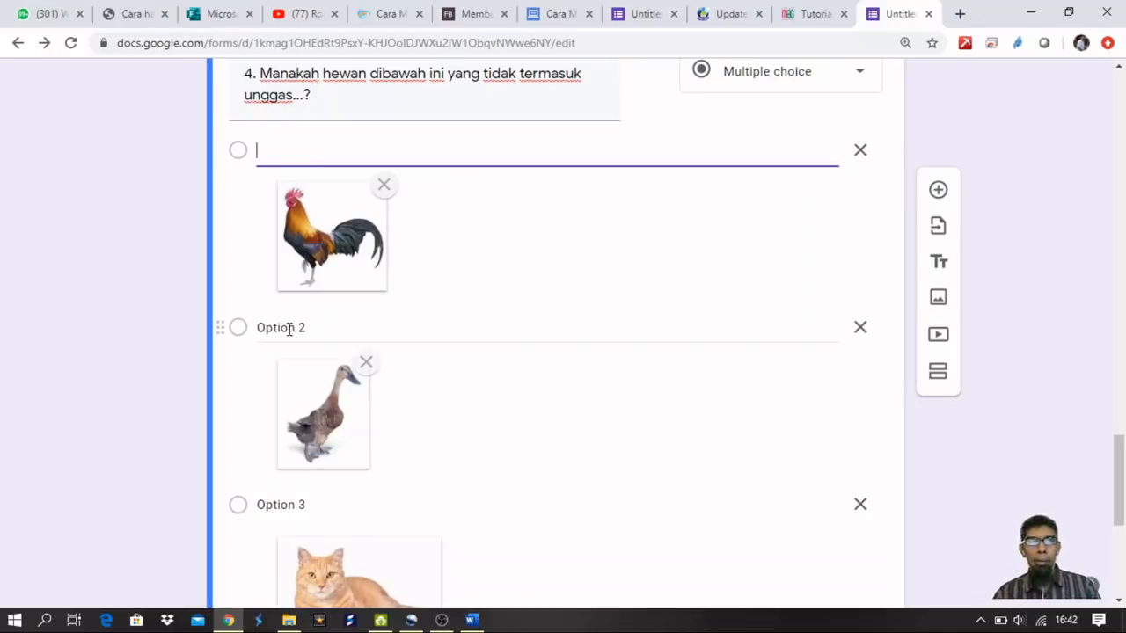
{"action": "left_click", "coordinate": [335, 327]}
{"action": "key", "text": "BackSpace"}
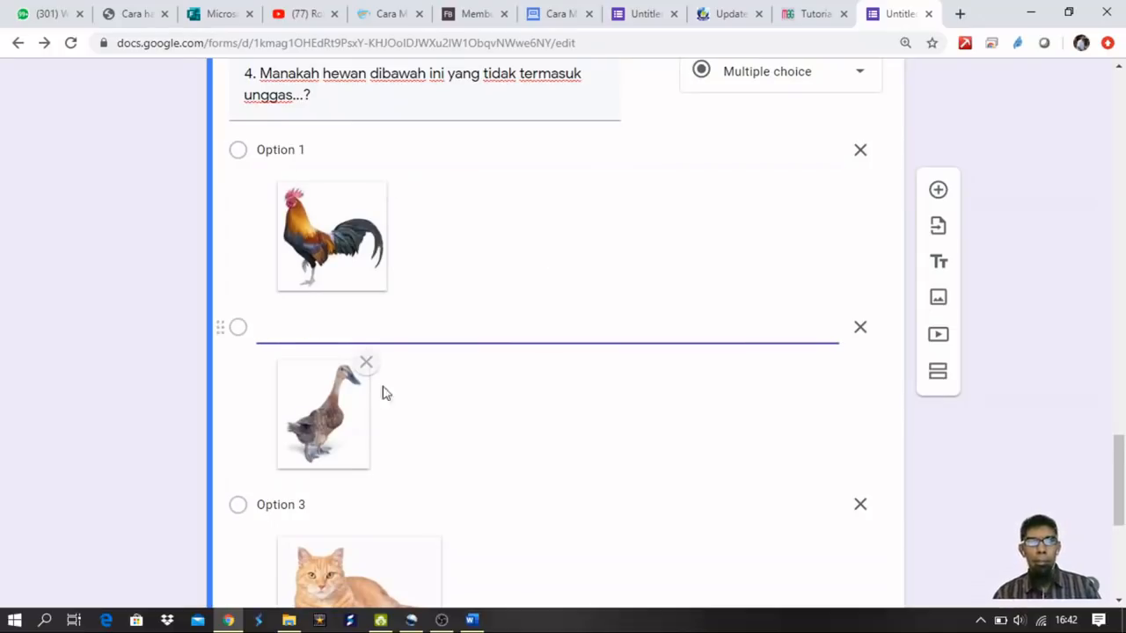
{"action": "scroll", "coordinate": [290, 393], "scroll_direction": "down", "scroll_amount": 2}
{"action": "left_click", "coordinate": [281, 340]}
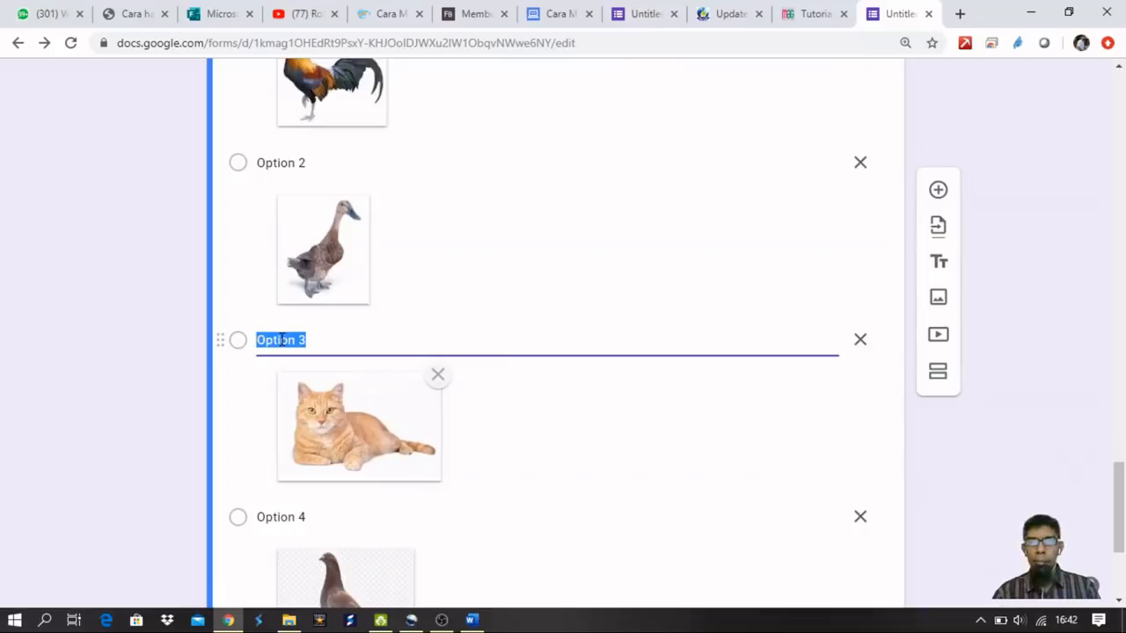
{"action": "key", "text": "BackSpace"}
{"action": "scroll", "coordinate": [254, 366], "scroll_direction": "down", "scroll_amount": 2}
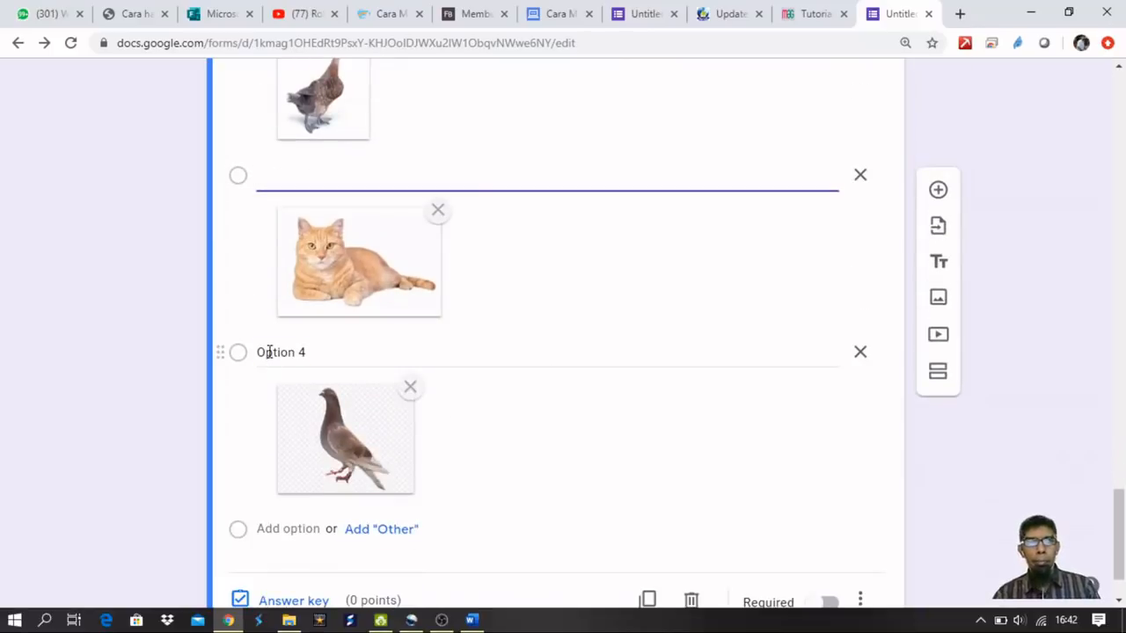
{"action": "left_click", "coordinate": [269, 351]}
{"action": "key", "text": "BackSpace"}
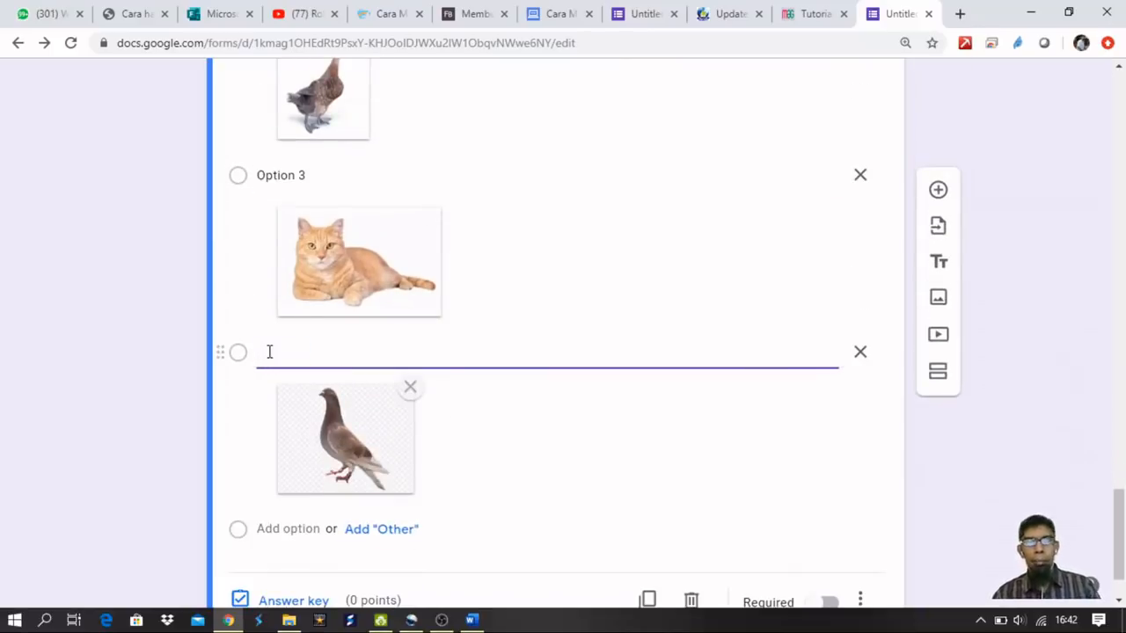
{"action": "scroll", "coordinate": [269, 352], "scroll_direction": "down", "scroll_amount": 1}
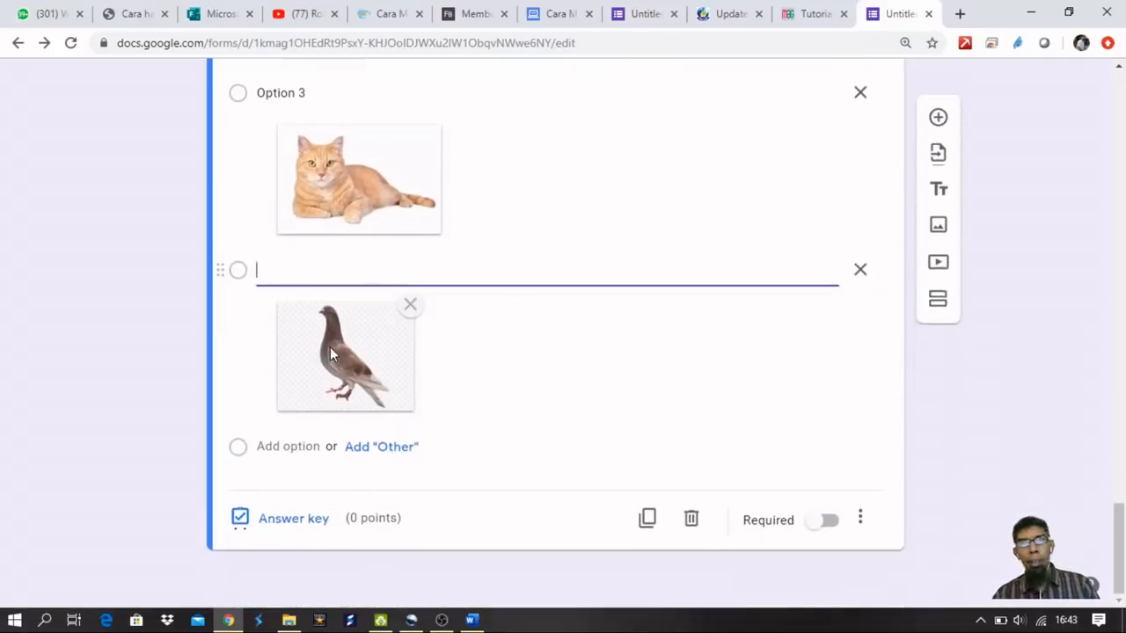
Key the cat option (Option 3) as question 4's correct answer, worth 1 point.
{"action": "left_click", "coordinate": [273, 521]}
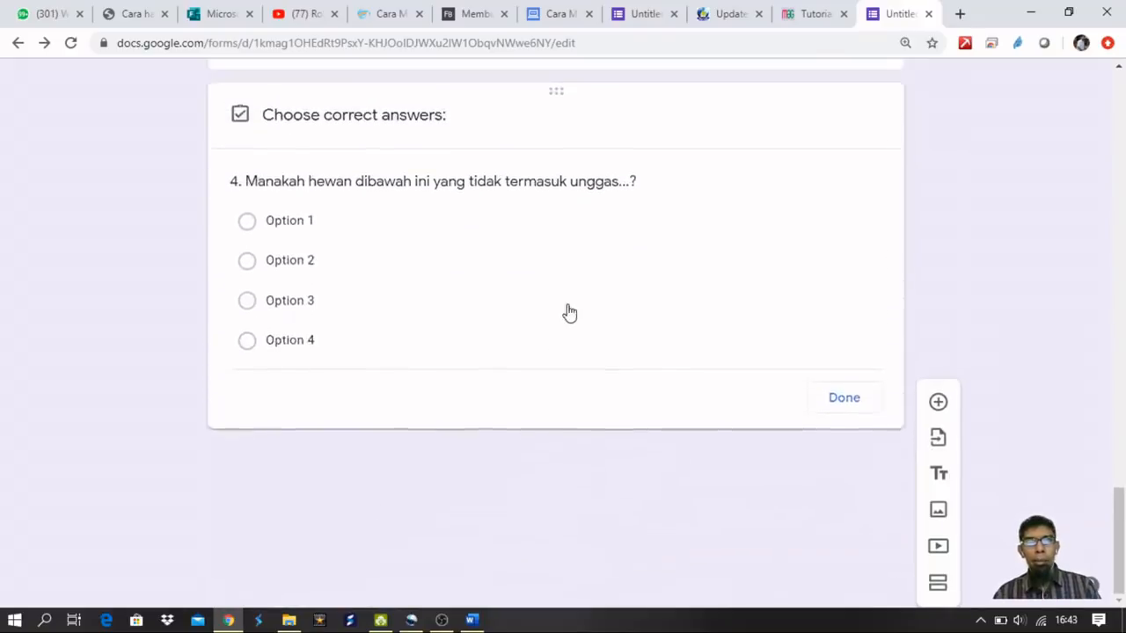
{"action": "scroll", "coordinate": [530, 426], "scroll_direction": "down", "scroll_amount": 2}
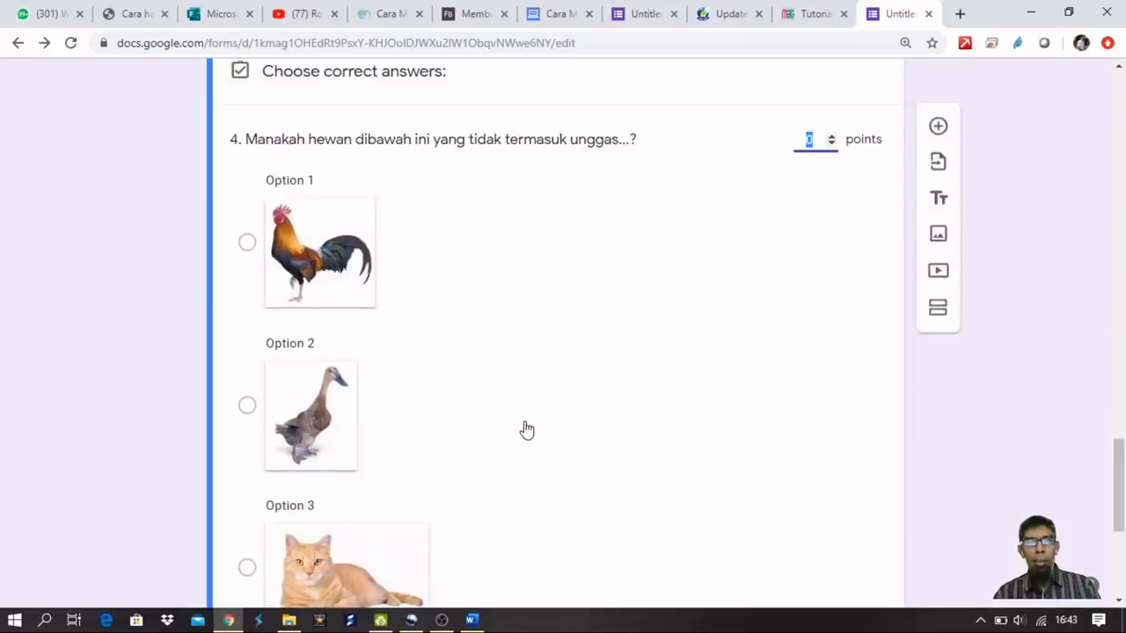
{"action": "scroll", "coordinate": [526, 430], "scroll_direction": "down", "scroll_amount": 3}
{"action": "left_click", "coordinate": [246, 321]}
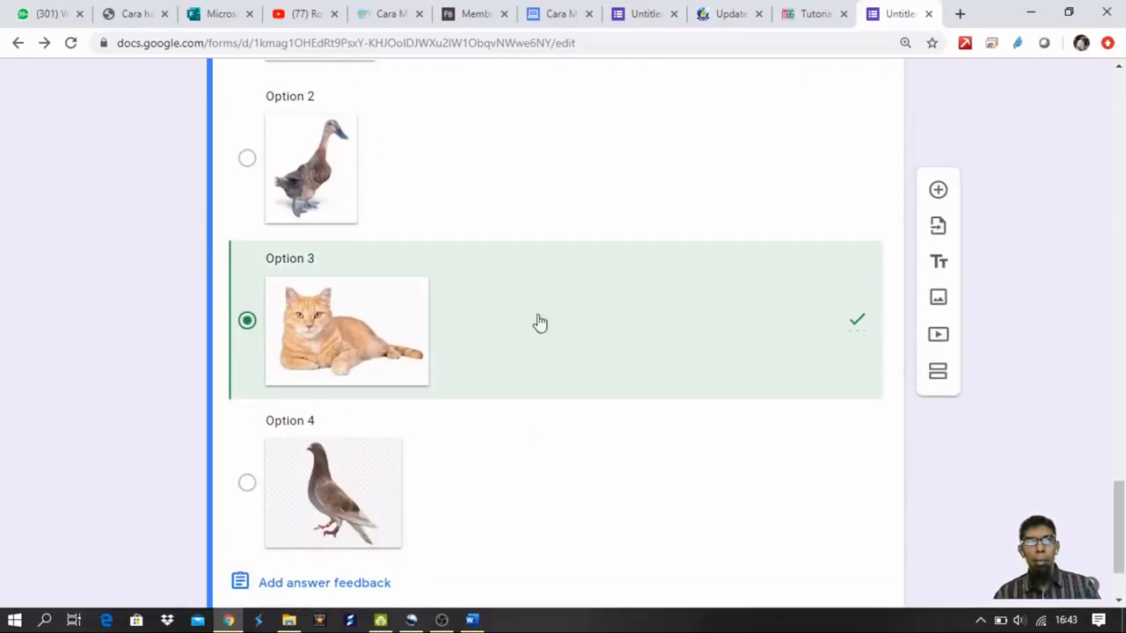
{"action": "scroll", "coordinate": [731, 294], "scroll_direction": "up", "scroll_amount": 4}
{"action": "left_click", "coordinate": [811, 223]}
{"action": "type", "text": "1"}
{"action": "scroll", "coordinate": [817, 334], "scroll_direction": "down", "scroll_amount": 5}
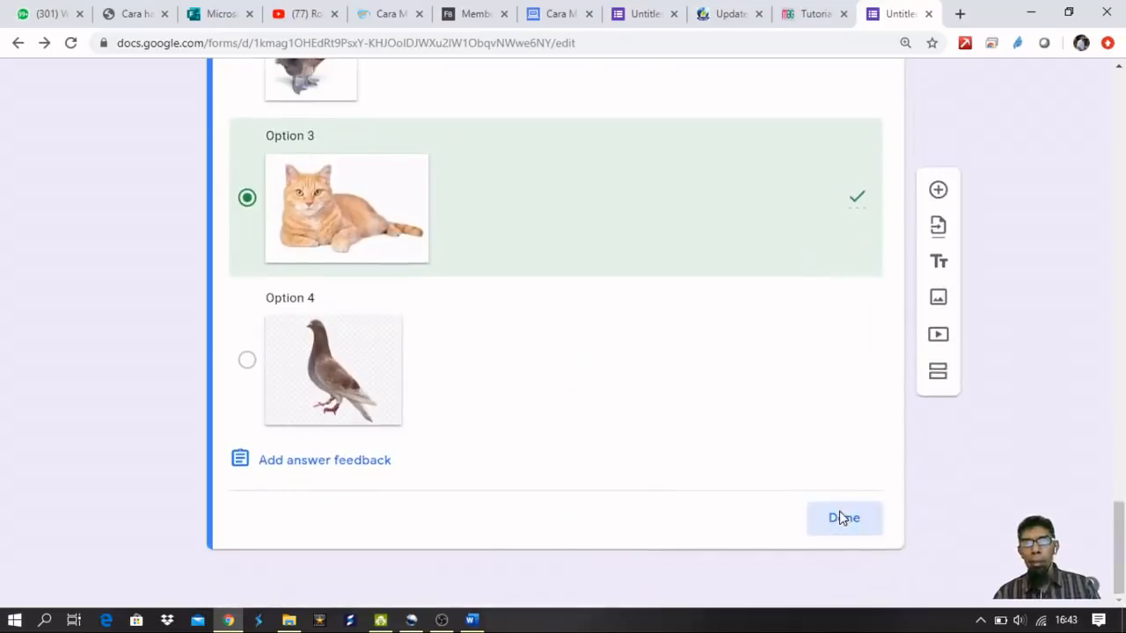
{"action": "left_click", "coordinate": [840, 518]}
{"action": "scroll", "coordinate": [669, 439], "scroll_direction": "down", "scroll_amount": 4}
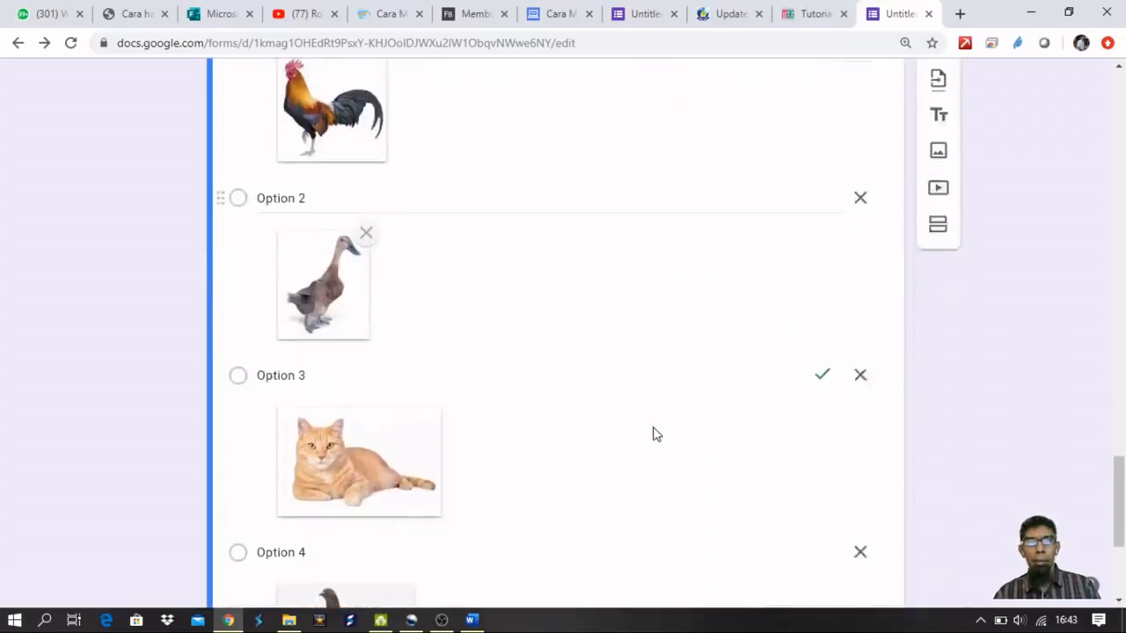
{"action": "scroll", "coordinate": [653, 433], "scroll_direction": "down", "scroll_amount": 3}
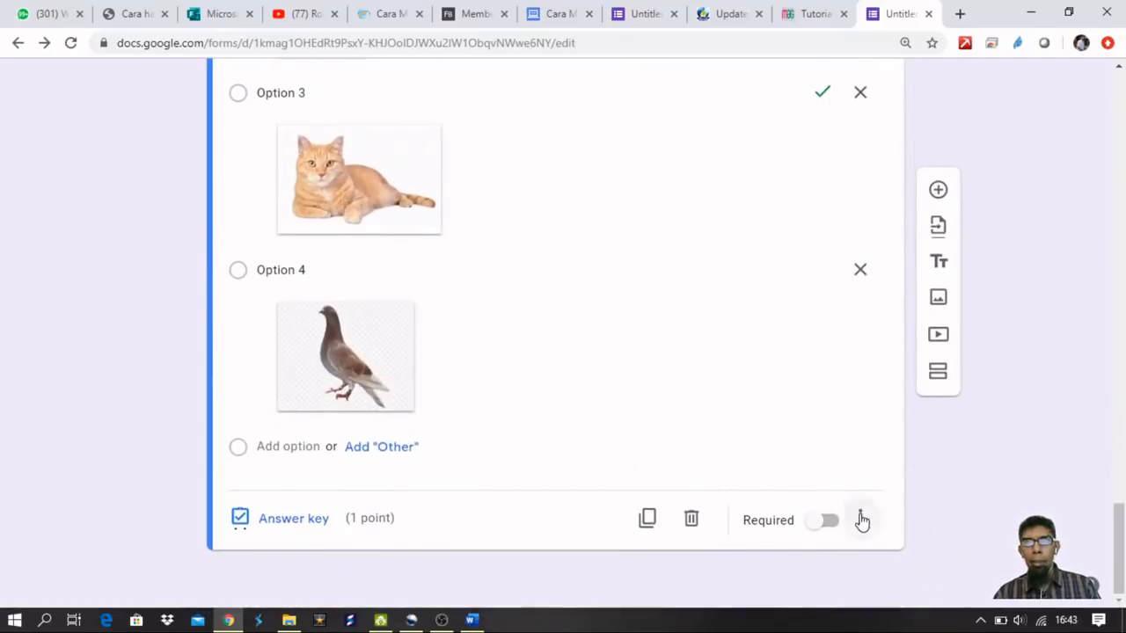
Toggle shuffled option order in question 4's more-settings menu.
{"action": "left_click", "coordinate": [861, 520]}
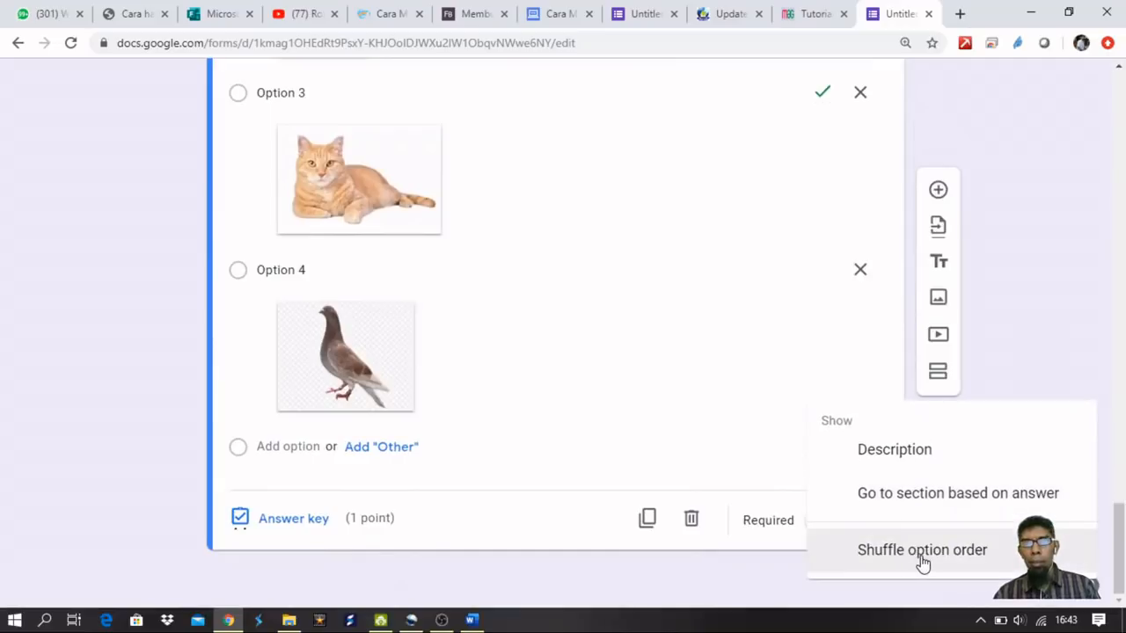
{"action": "left_click", "coordinate": [922, 554]}
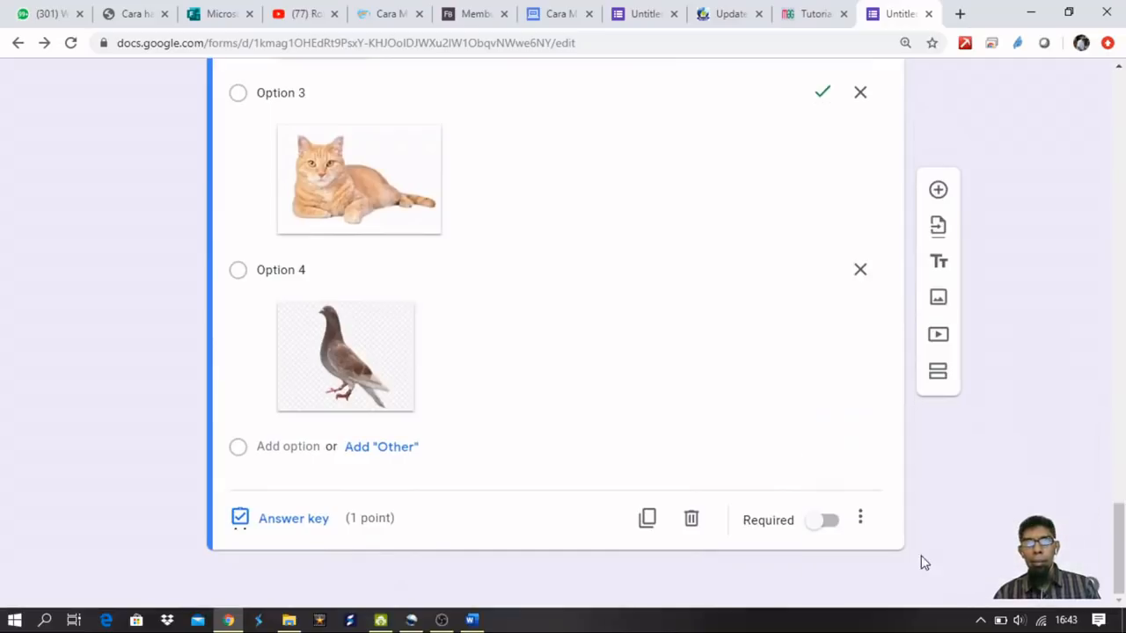
{"action": "left_click", "coordinate": [861, 521]}
Label question 4's four picture options a., b., c. and d.
{"action": "scroll", "coordinate": [604, 308], "scroll_direction": "up", "scroll_amount": 5}
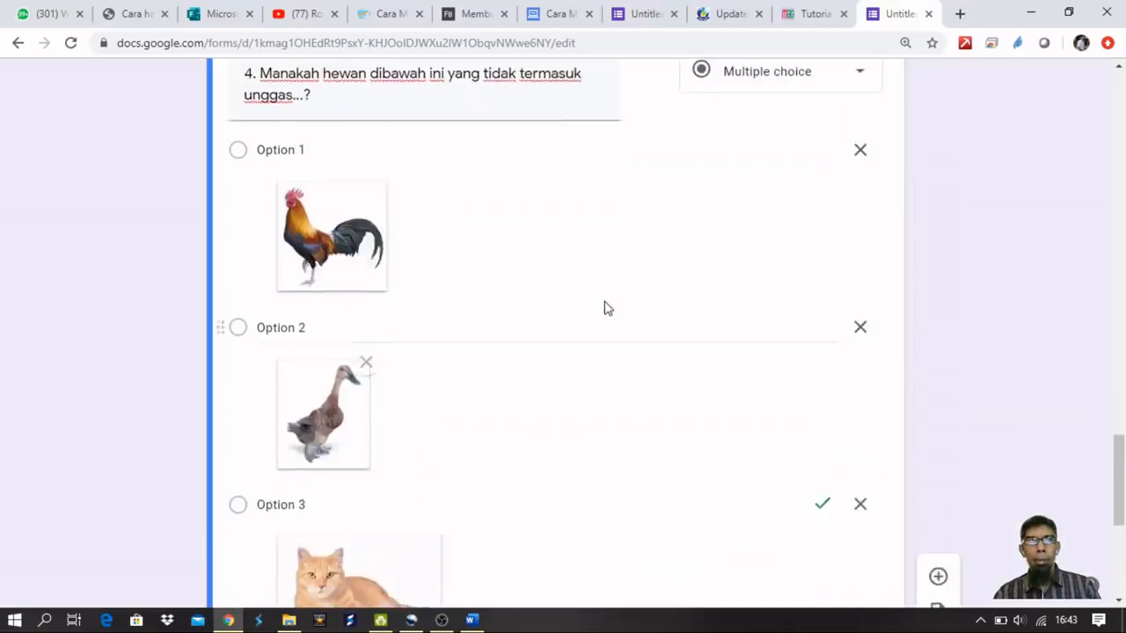
{"action": "scroll", "coordinate": [297, 251], "scroll_direction": "up", "scroll_amount": 1}
{"action": "scroll", "coordinate": [282, 241], "scroll_direction": "down", "scroll_amount": 6}
{"action": "scroll", "coordinate": [310, 237], "scroll_direction": "up", "scroll_amount": 5}
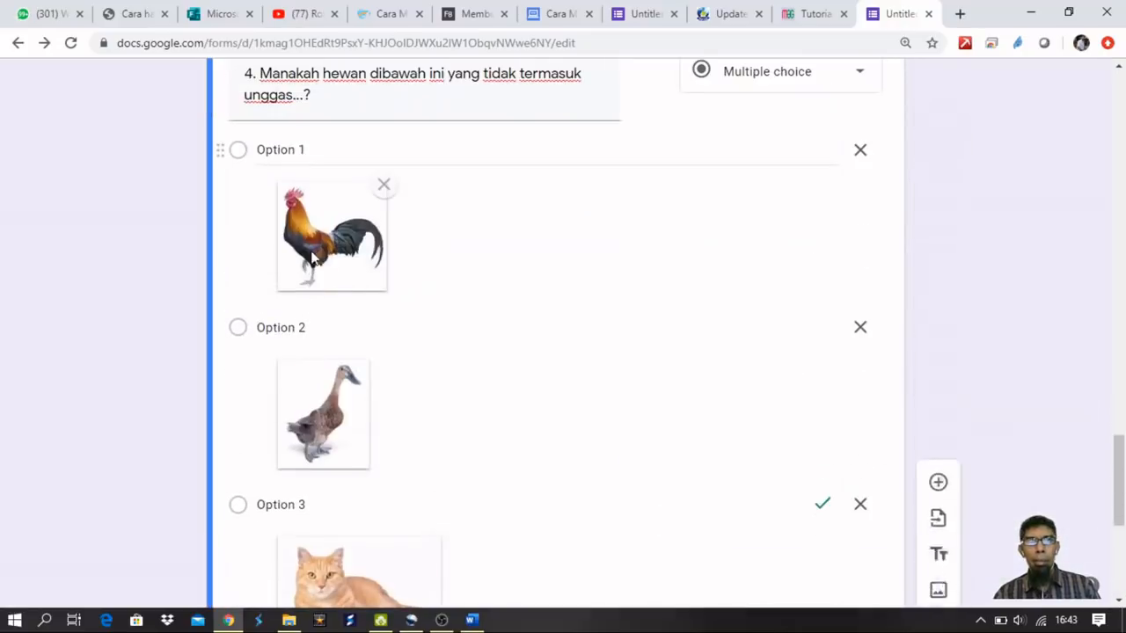
{"action": "left_click", "coordinate": [289, 151]}
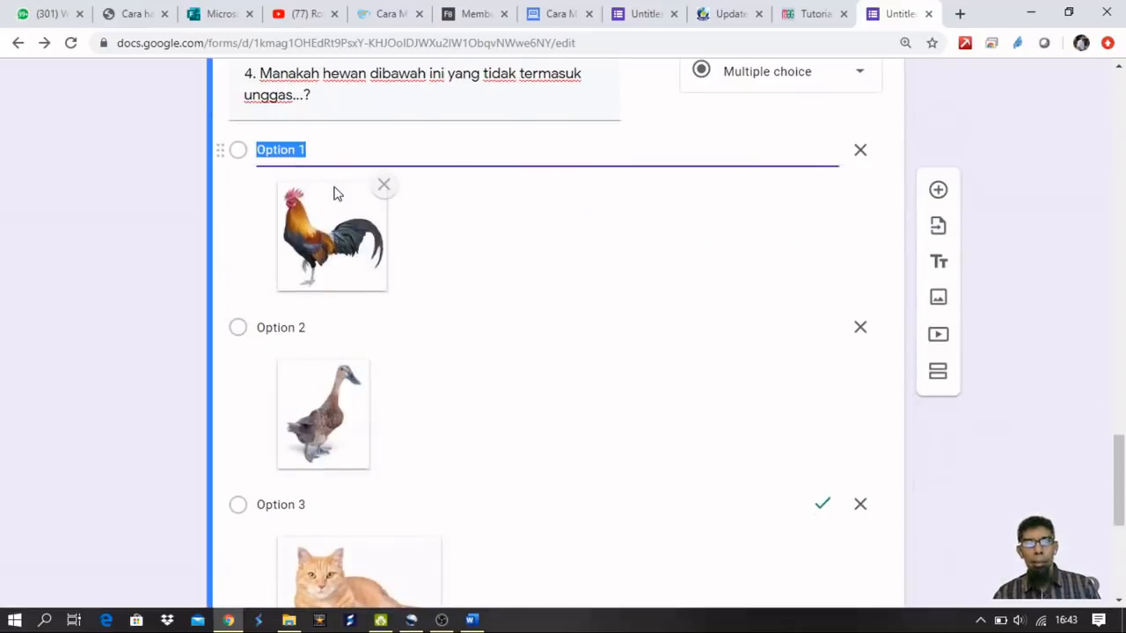
{"action": "type", "text": "a."}
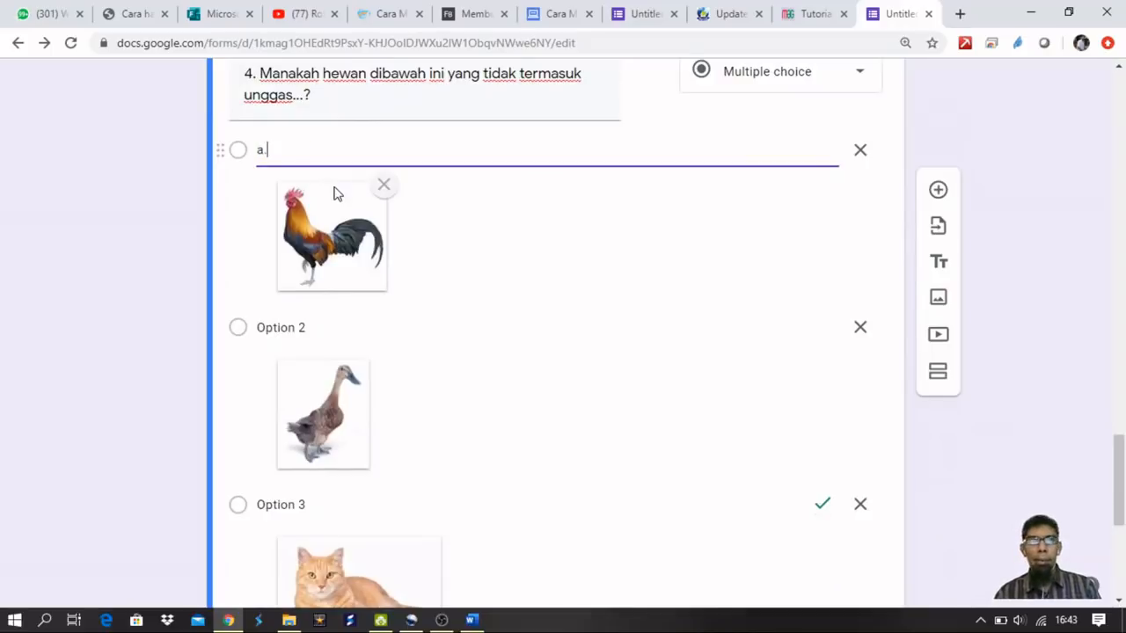
{"action": "left_click", "coordinate": [300, 327]}
{"action": "type", "text": "b."}
{"action": "scroll", "coordinate": [314, 320], "scroll_direction": "down", "scroll_amount": 3}
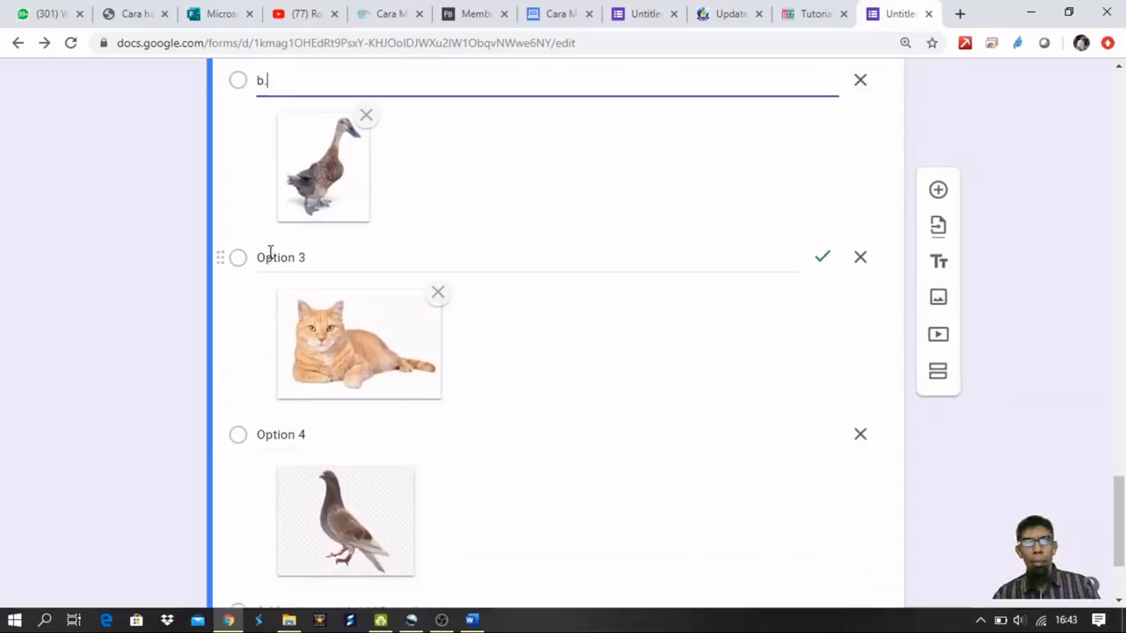
{"action": "left_click", "coordinate": [270, 255]}
{"action": "type", "text": "c."}
{"action": "left_click", "coordinate": [287, 428]}
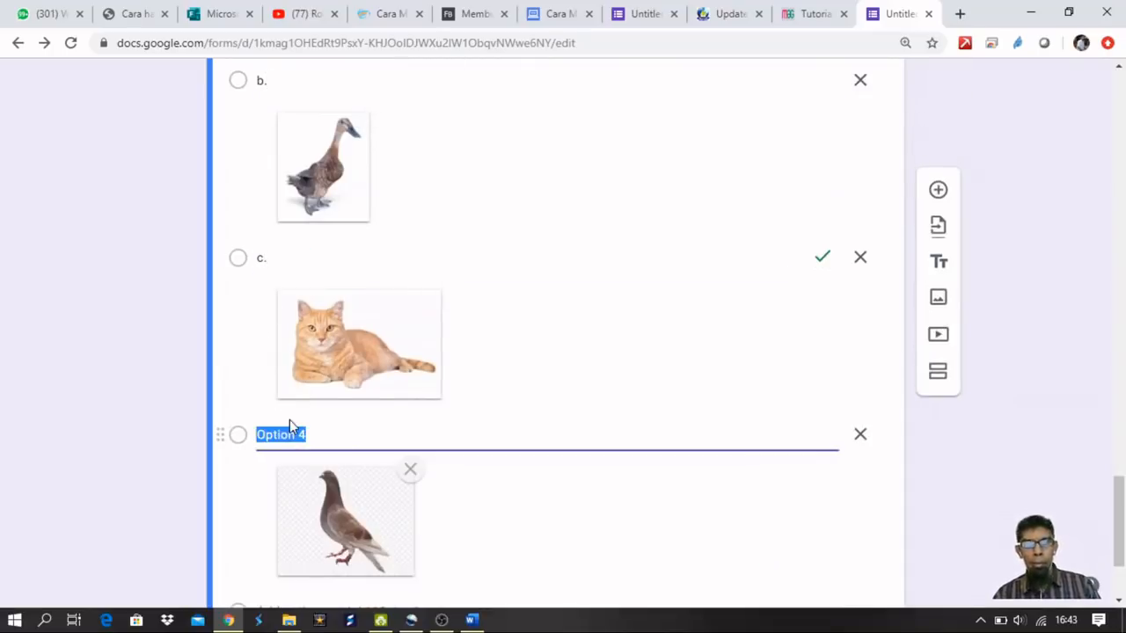
{"action": "type", "text": "d."}
Add a new blank question card after question 4.
{"action": "scroll", "coordinate": [394, 340], "scroll_direction": "up", "scroll_amount": 5}
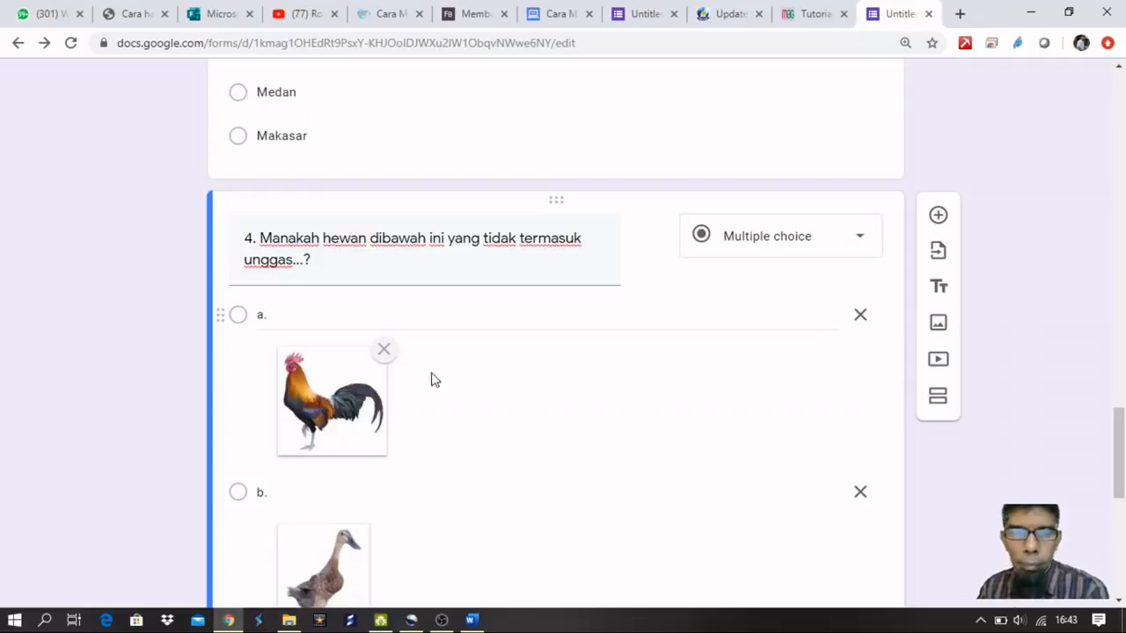
{"action": "scroll", "coordinate": [445, 386], "scroll_direction": "down", "scroll_amount": 7}
{"action": "scroll", "coordinate": [730, 315], "scroll_direction": "up", "scroll_amount": 2}
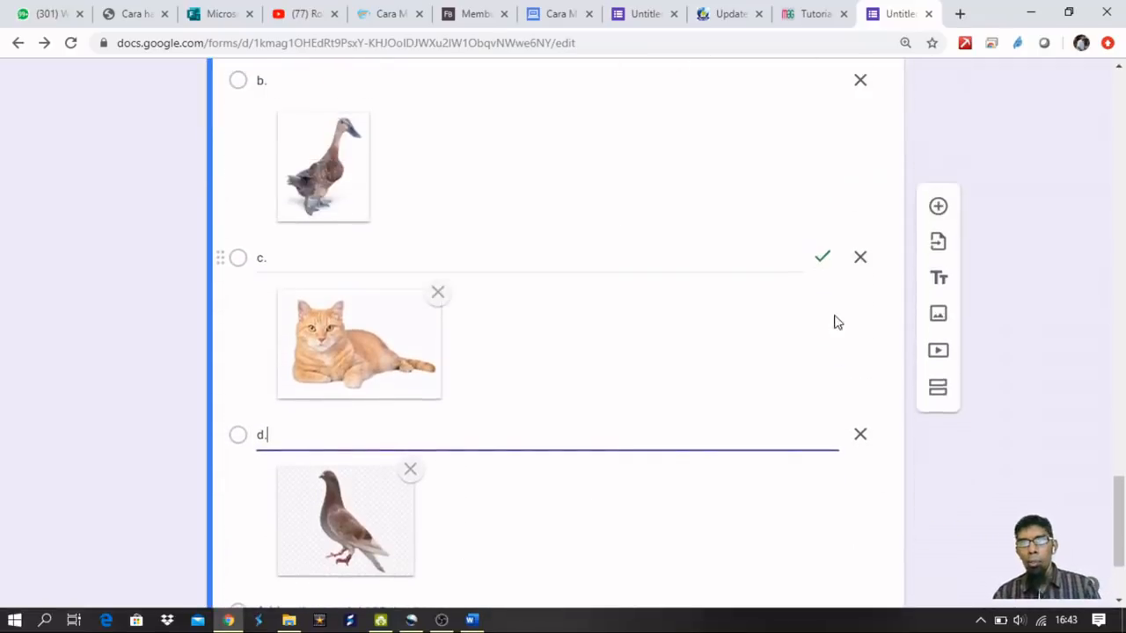
{"action": "left_click", "coordinate": [941, 193]}
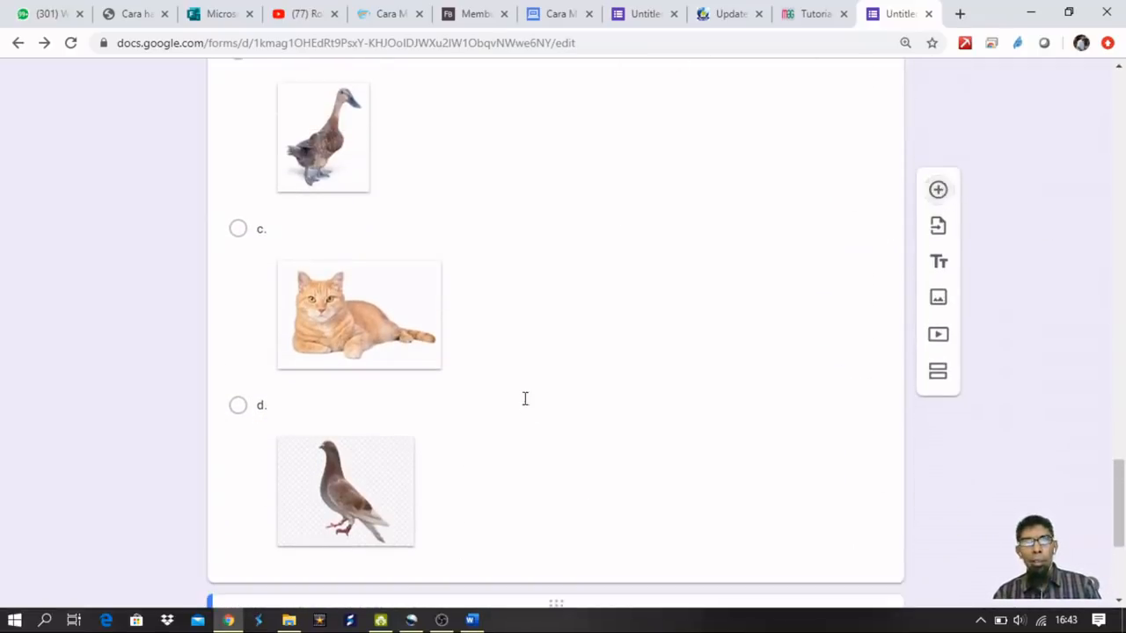
{"action": "left_click_drag", "start_coordinate": [1118, 483], "coordinate": [1123, 220]}
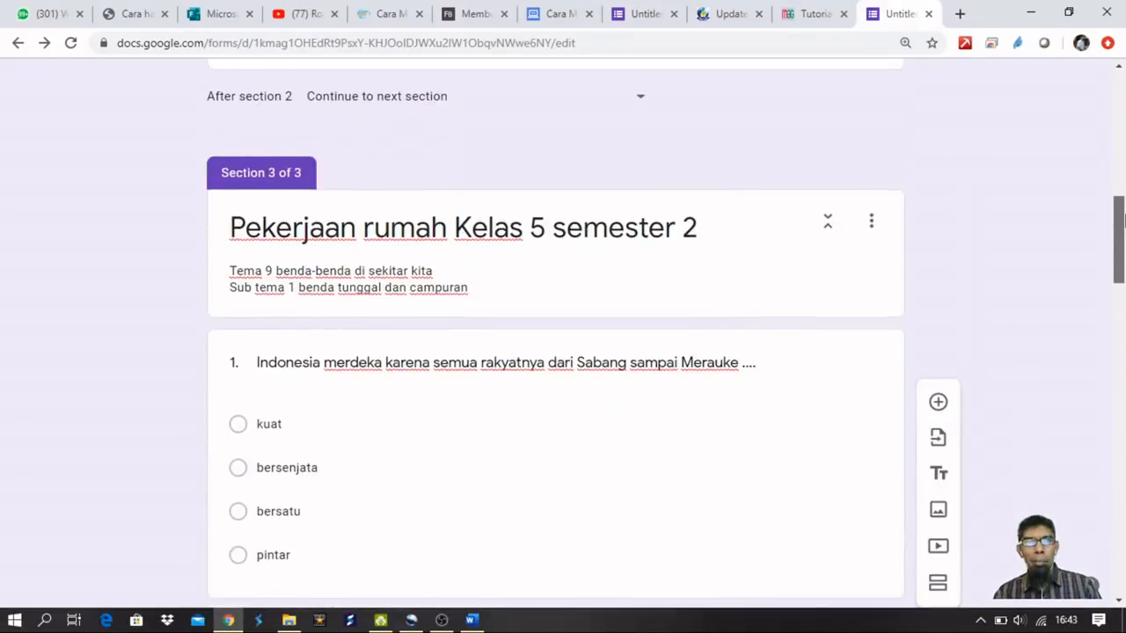
Replace the 'Tentukan mana' draft with '5. Manakah yang termasuk kedalam bilangan ganjil'.
{"action": "left_click_drag", "start_coordinate": [1123, 220], "coordinate": [1123, 526]}
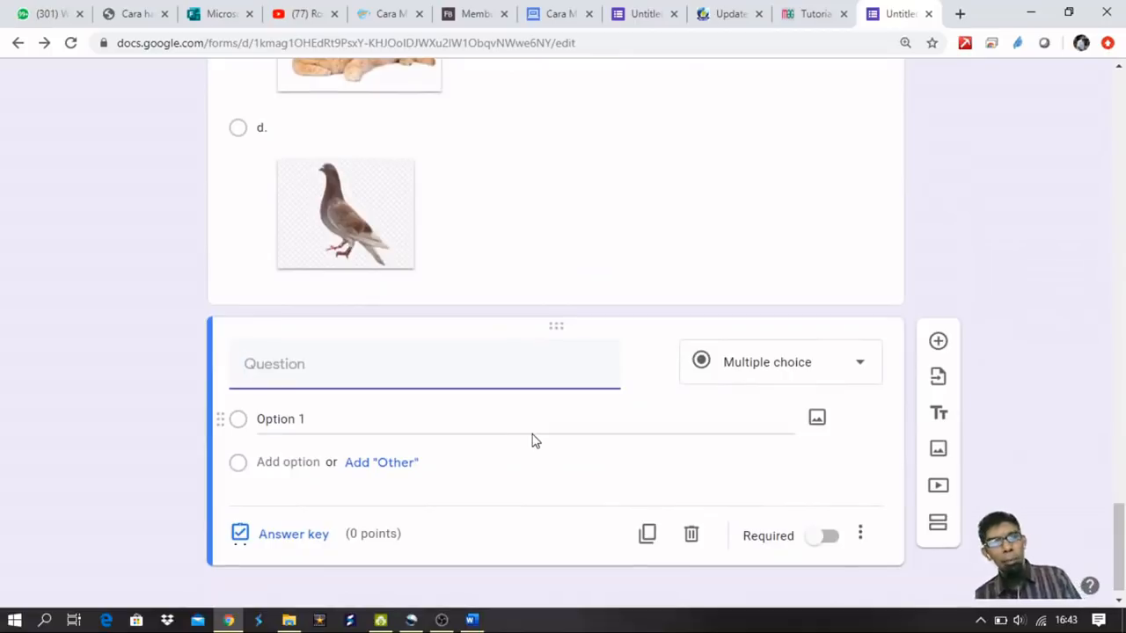
{"action": "type", "text": "5"}
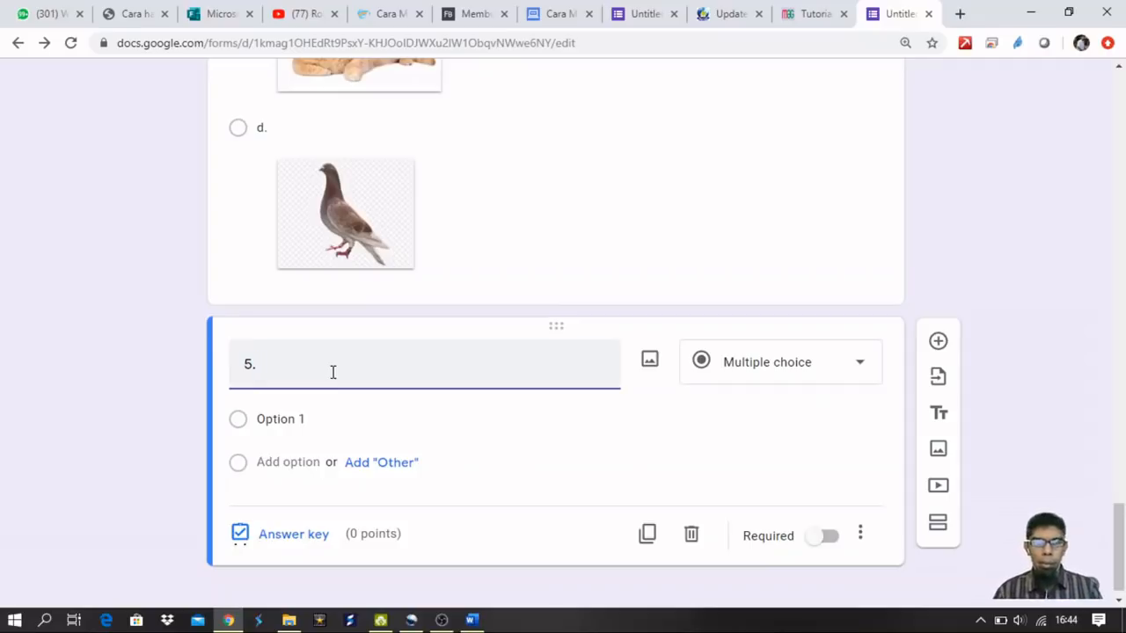
{"action": "type", "text": ". Tentukan "}
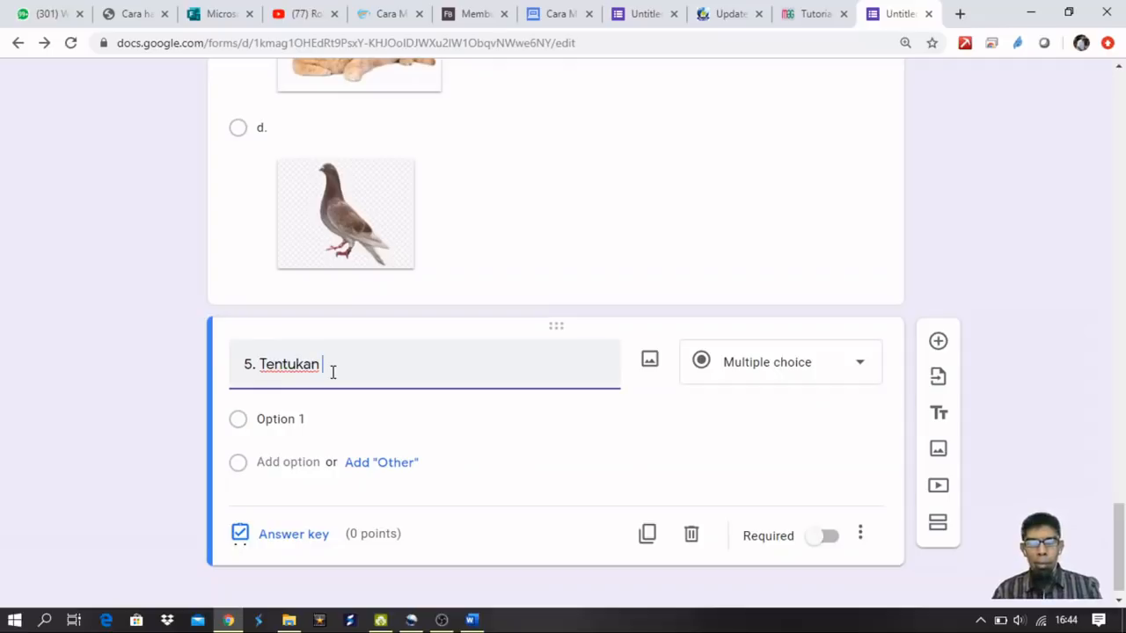
{"action": "type", "text": "mana"}
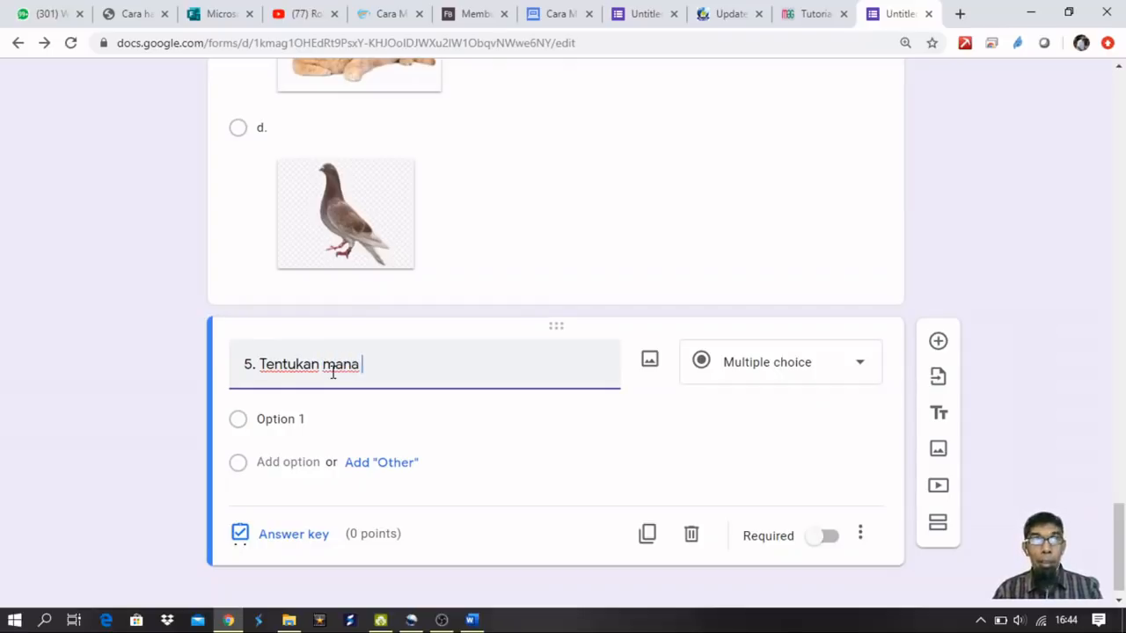
{"action": "key", "text": "BackSpace"}
{"action": "key", "text": "BackSpace"}
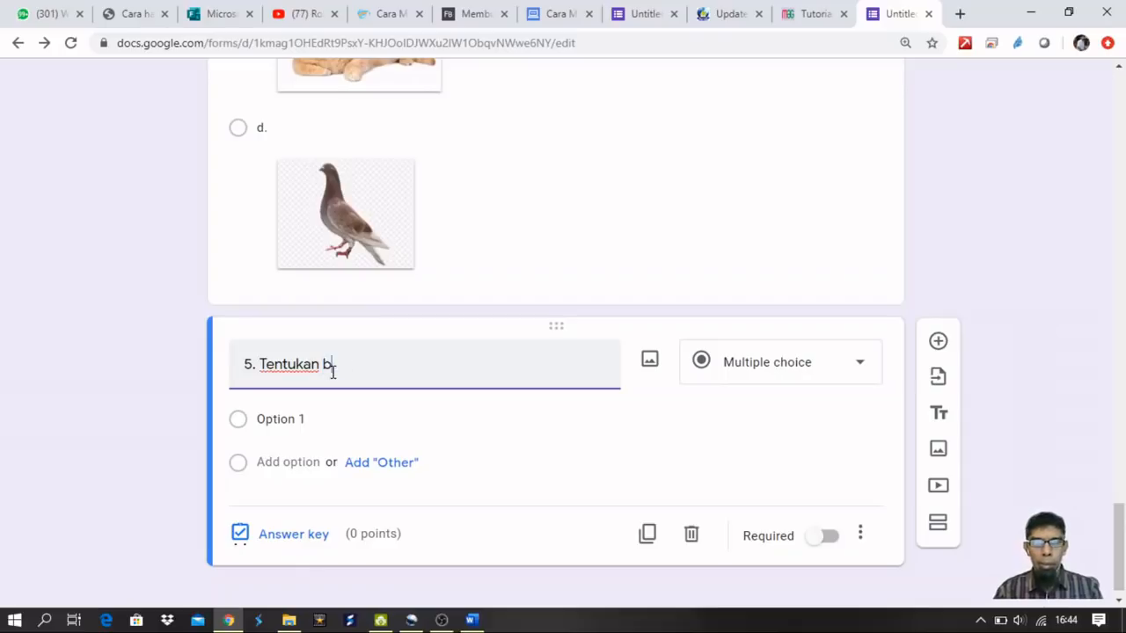
{"action": "key", "text": "ctrl+a"}
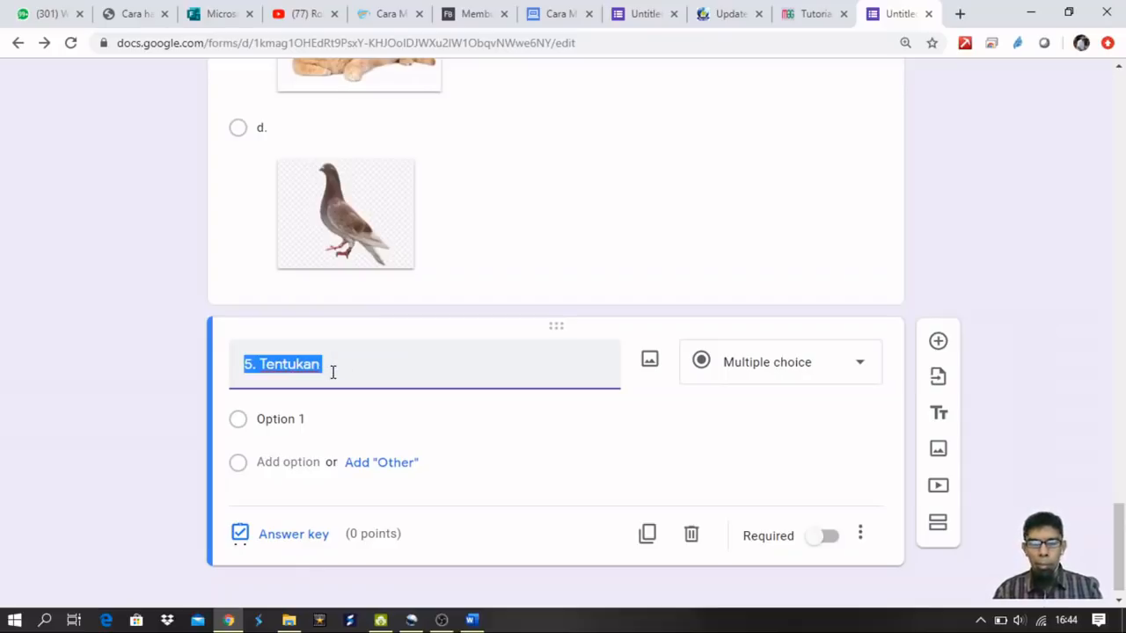
{"action": "type", "text": "Manakah yang termasuk kedalam bilangan ganjil...?"}
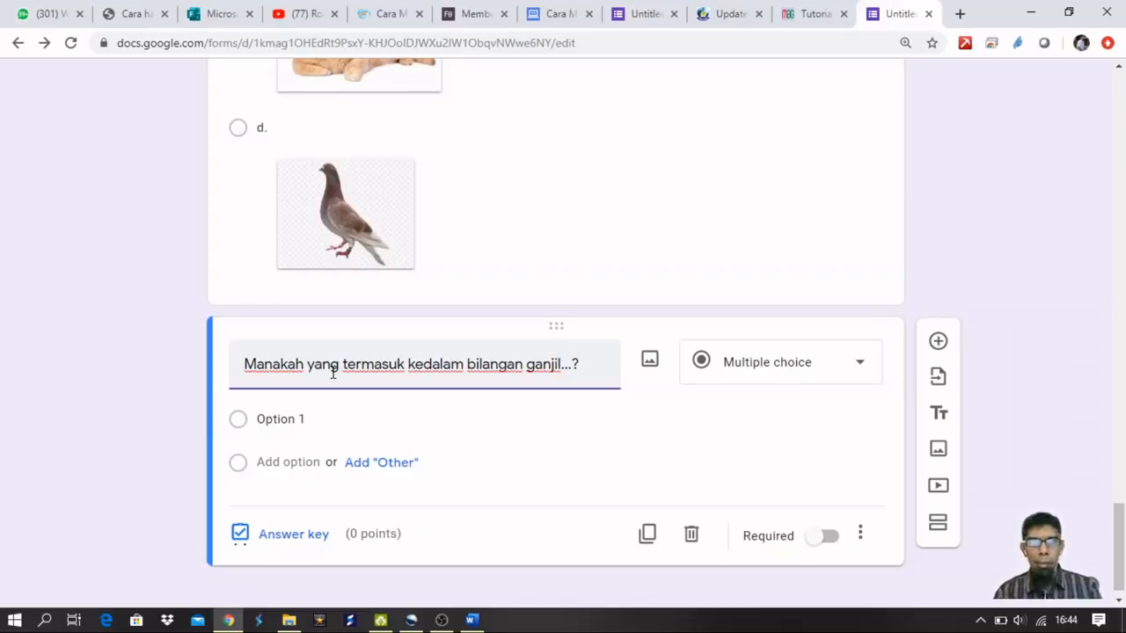
{"action": "type", "text": "5."}
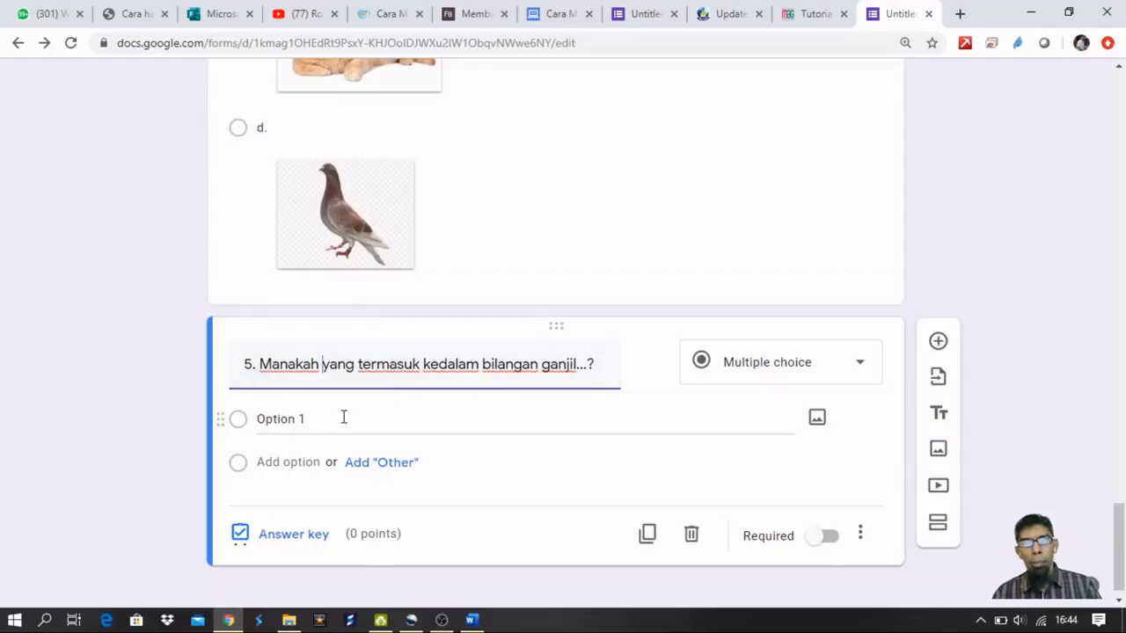
{"action": "scroll", "coordinate": [343, 417], "scroll_direction": "down", "scroll_amount": 1}
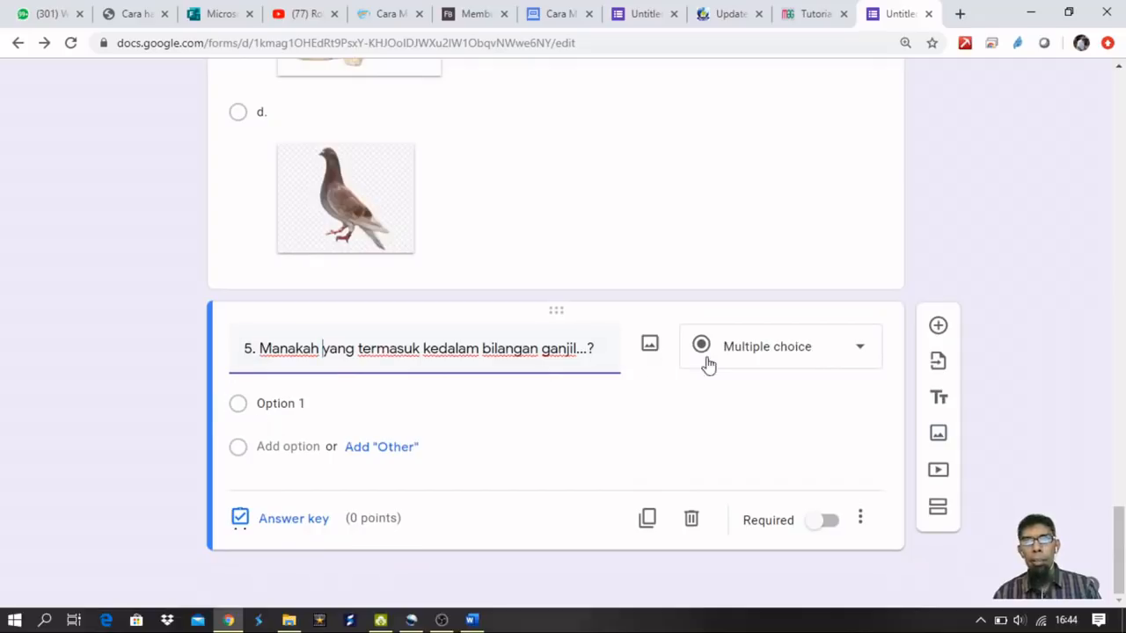
Make question 5 a Checkboxes question with choices 1, 2, 3 and 4.
{"action": "left_click", "coordinate": [832, 347]}
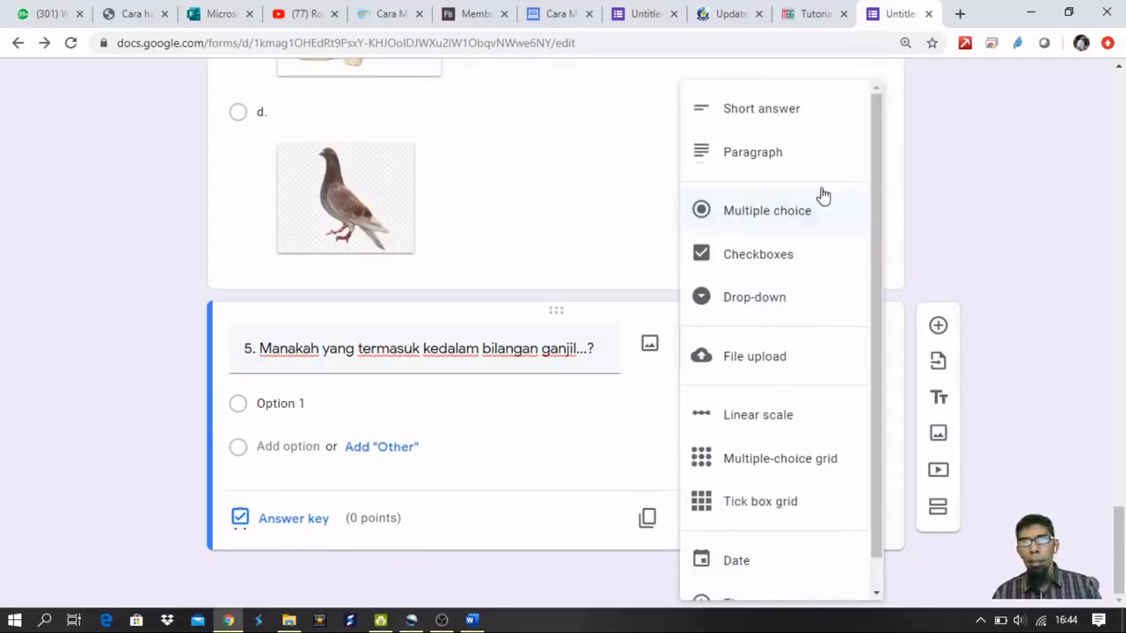
{"action": "left_click", "coordinate": [785, 256]}
{"action": "left_click", "coordinate": [277, 400]}
{"action": "type", "text": "1"}
{"action": "left_click", "coordinate": [281, 428]}
{"action": "type", "text": "2"}
{"action": "left_click", "coordinate": [286, 432]}
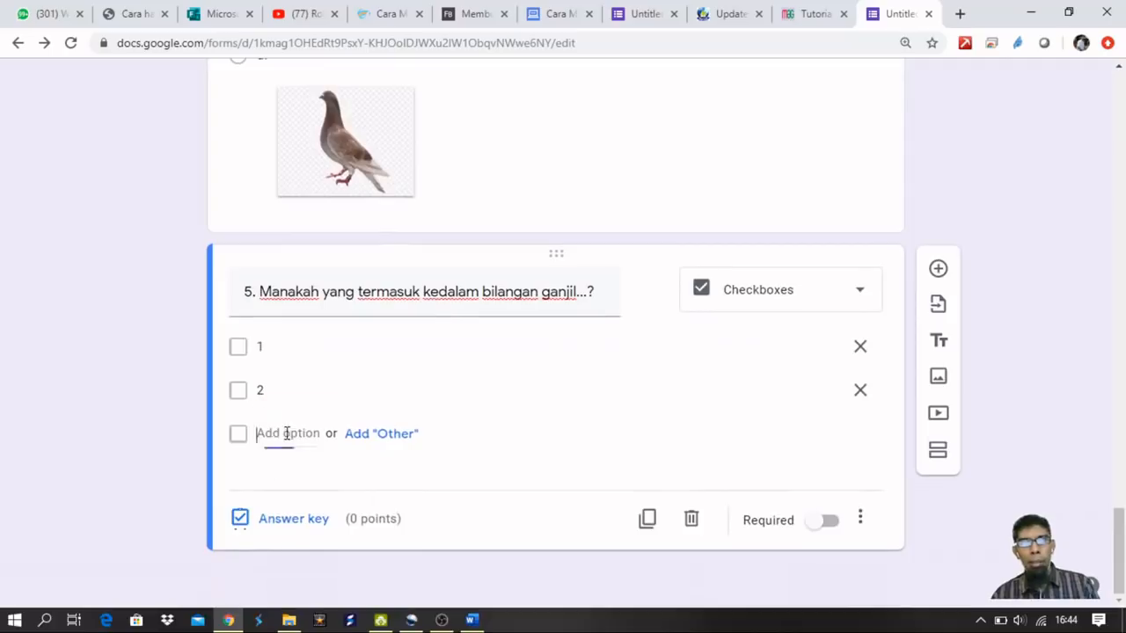
{"action": "type", "text": "3"}
{"action": "left_click", "coordinate": [262, 472]}
{"action": "type", "text": "4"}
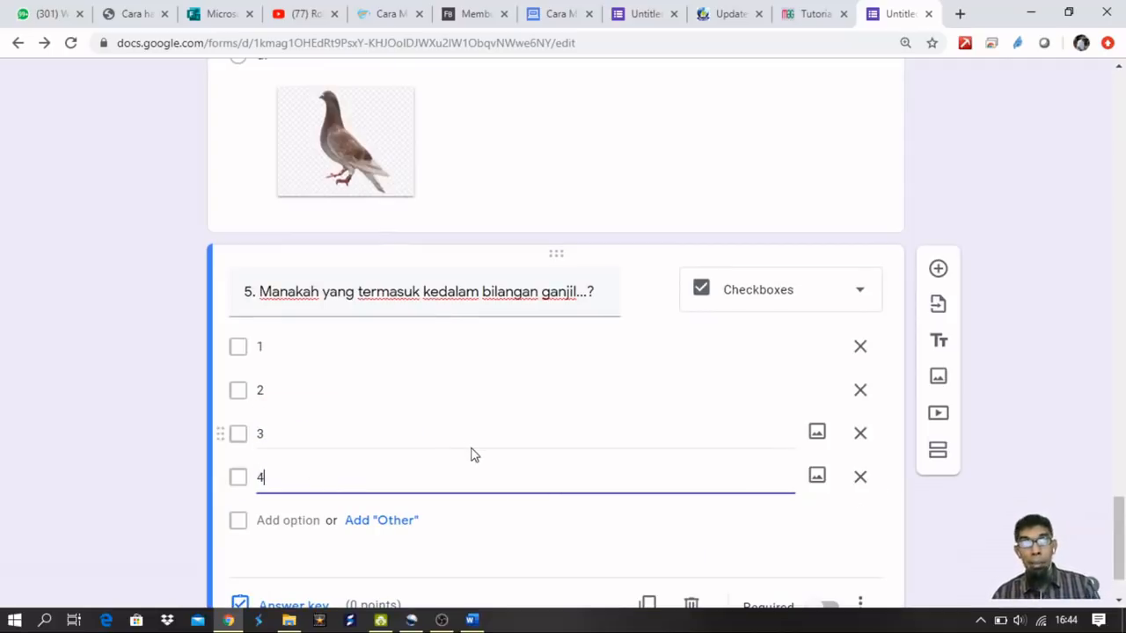
{"action": "scroll", "coordinate": [457, 422], "scroll_direction": "down", "scroll_amount": 1}
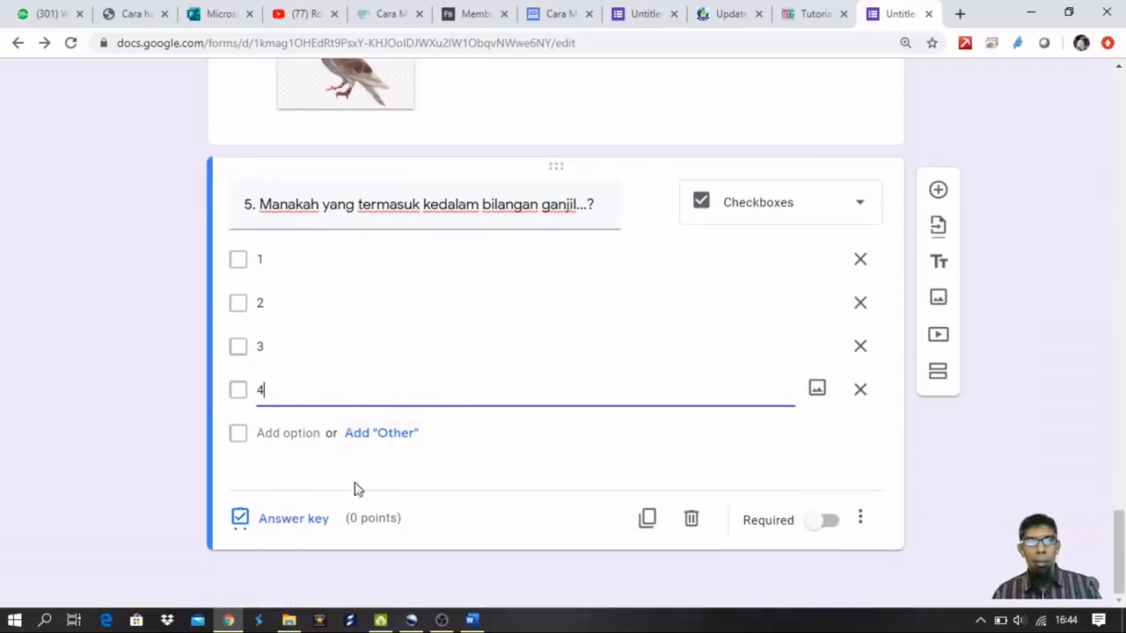
Key choices 1 and 3 as question 5's correct answers, worth 1 point.
{"action": "left_click", "coordinate": [294, 519]}
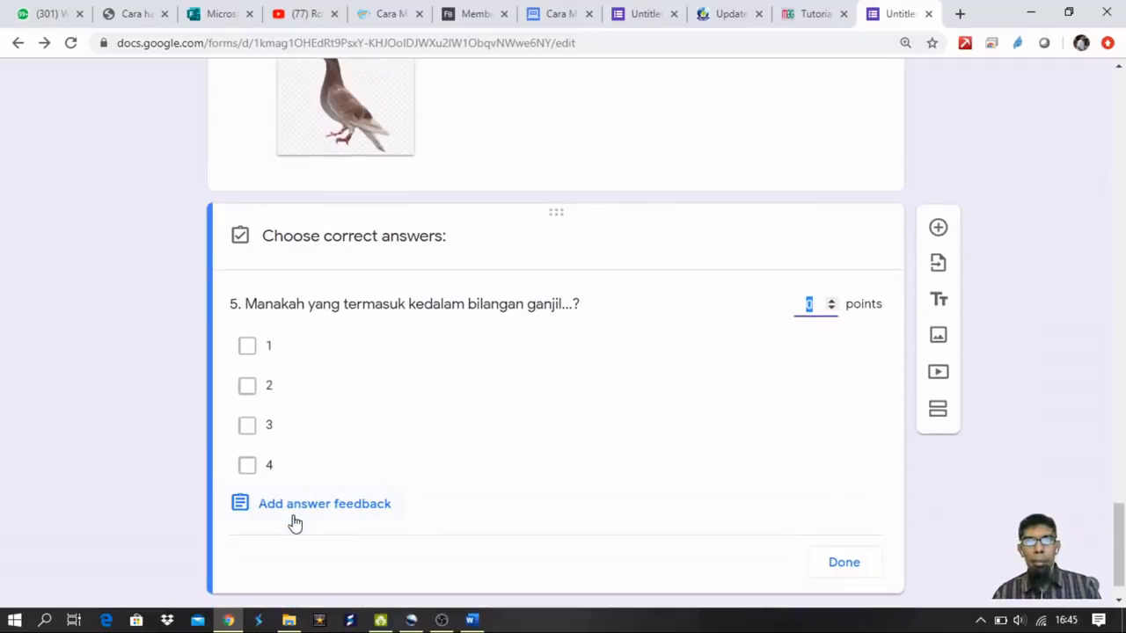
{"action": "left_click", "coordinate": [249, 349]}
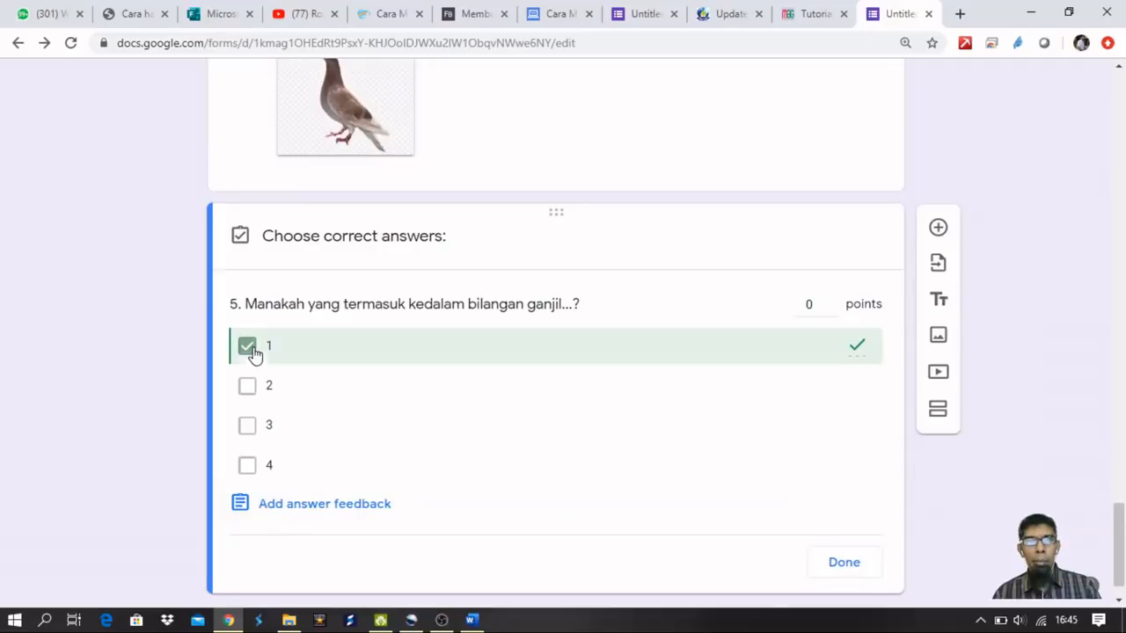
{"action": "left_click", "coordinate": [247, 426]}
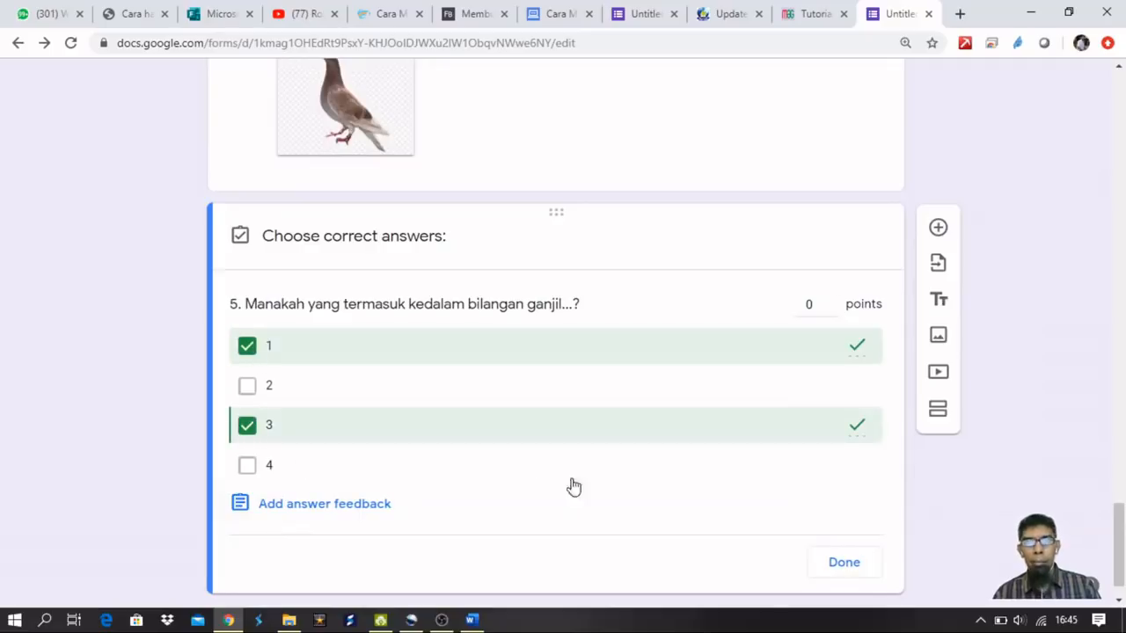
{"action": "left_click", "coordinate": [806, 303]}
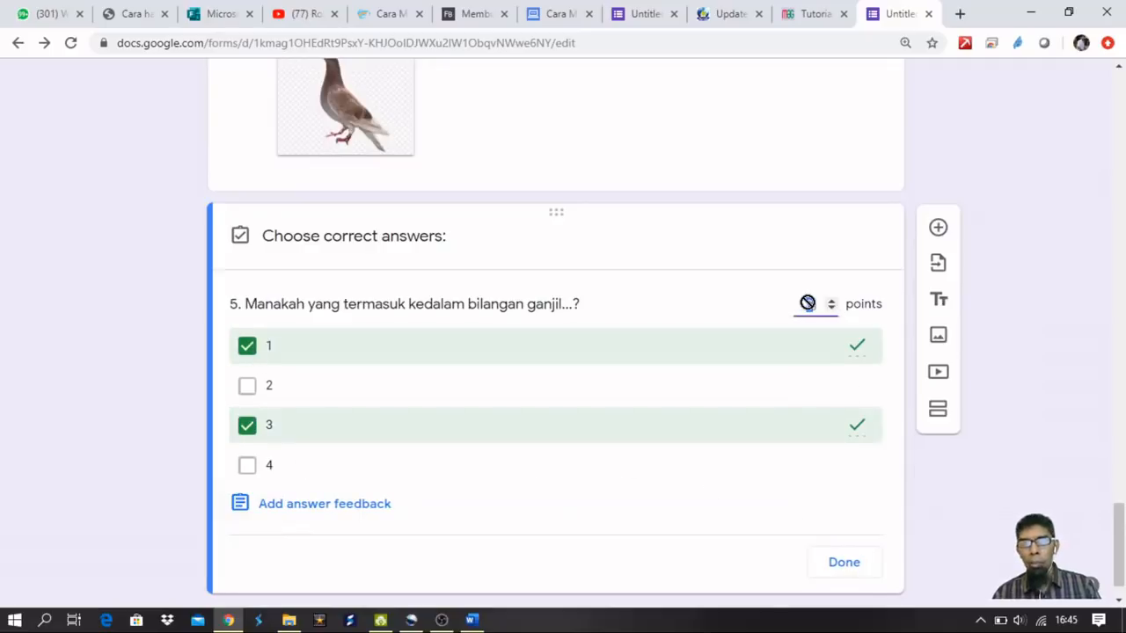
{"action": "type", "text": "1"}
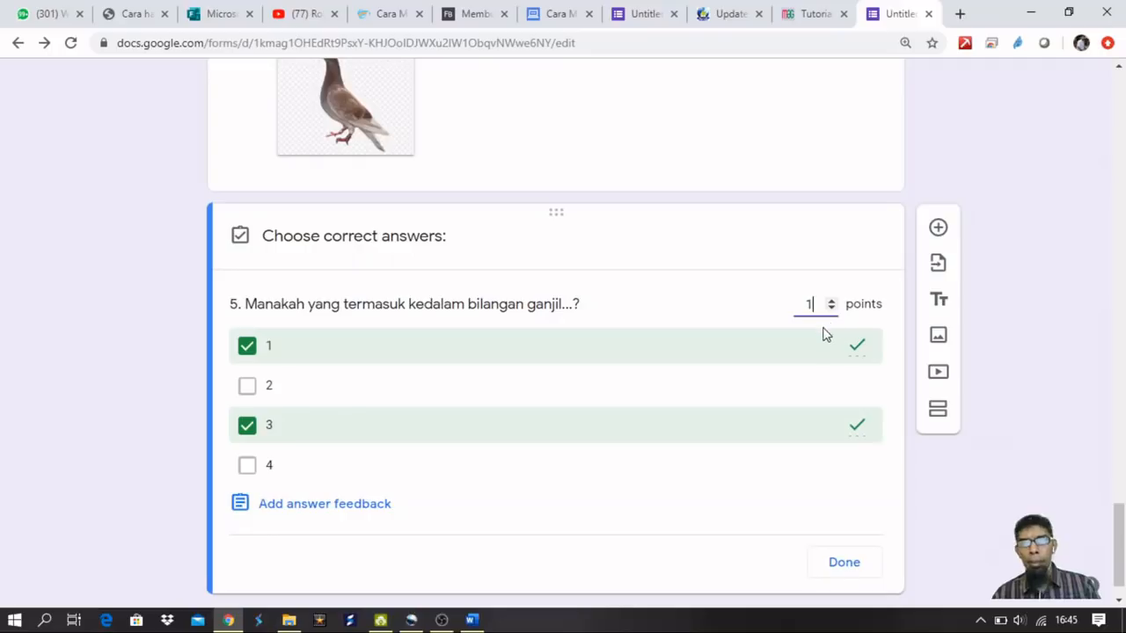
{"action": "left_click", "coordinate": [842, 567]}
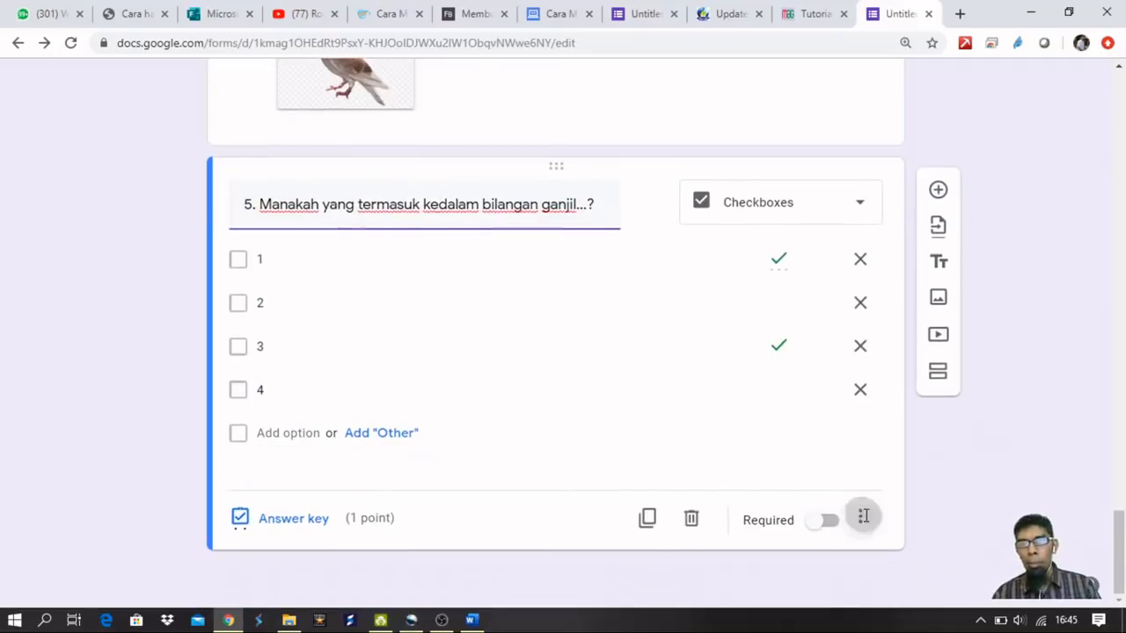
Adjust an option in question 5's more-settings menu and add a sixth question card.
{"action": "left_click", "coordinate": [864, 521]}
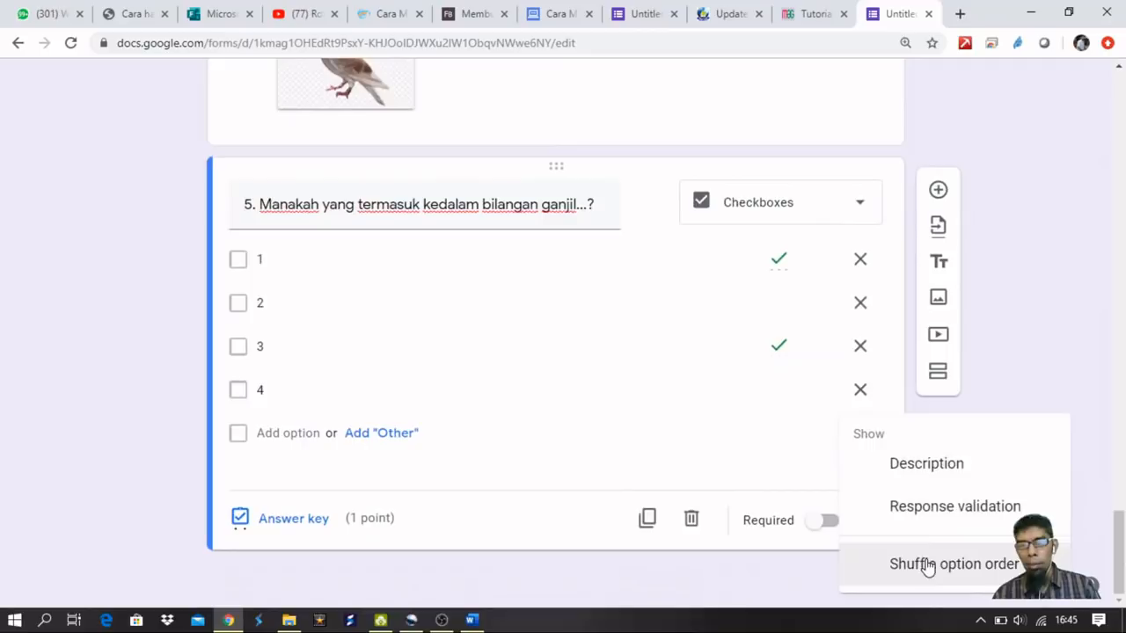
{"action": "left_click", "coordinate": [928, 566]}
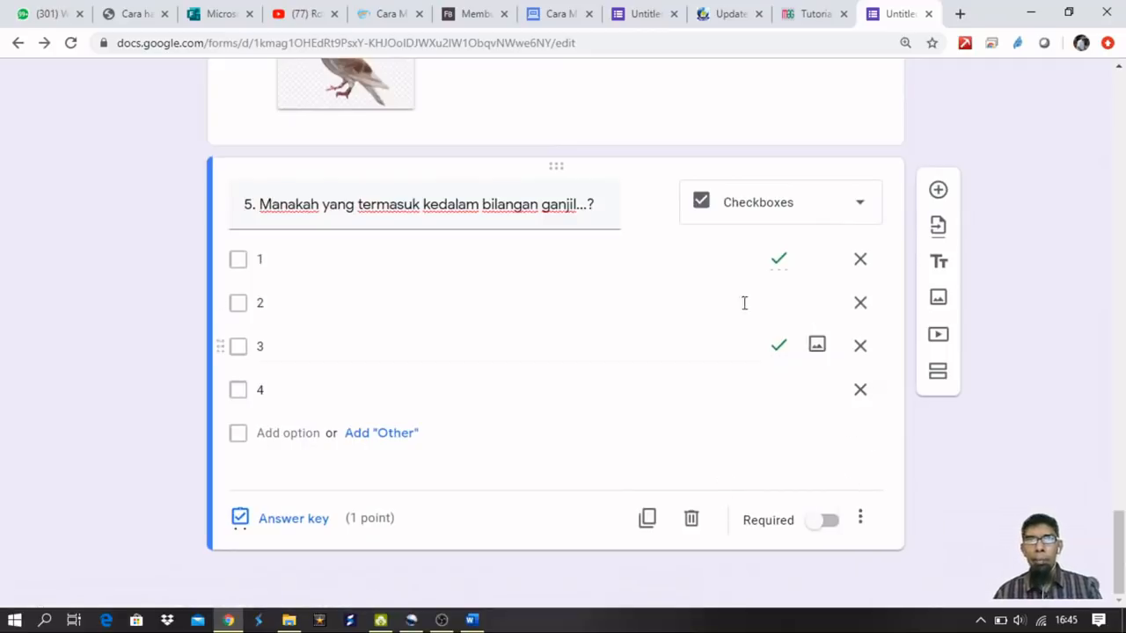
{"action": "left_click", "coordinate": [938, 191]}
Title question 6 '6. Siapakah presiden Indonesia yang pertama'.
{"action": "type", "text": "6."}
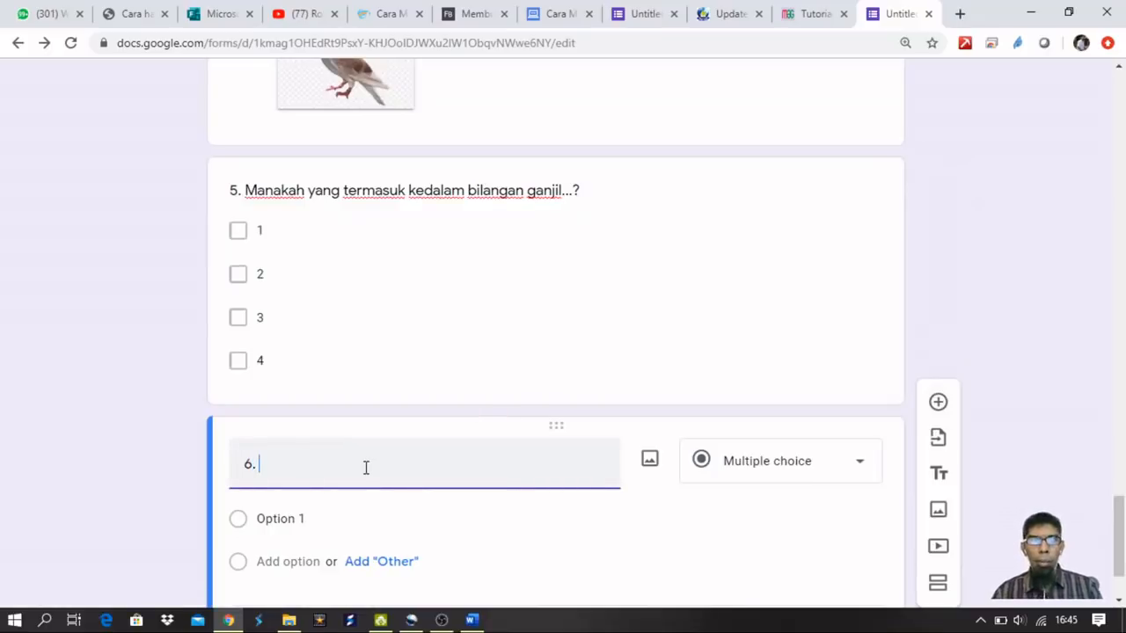
{"action": "scroll", "coordinate": [462, 542], "scroll_direction": "down", "scroll_amount": 1}
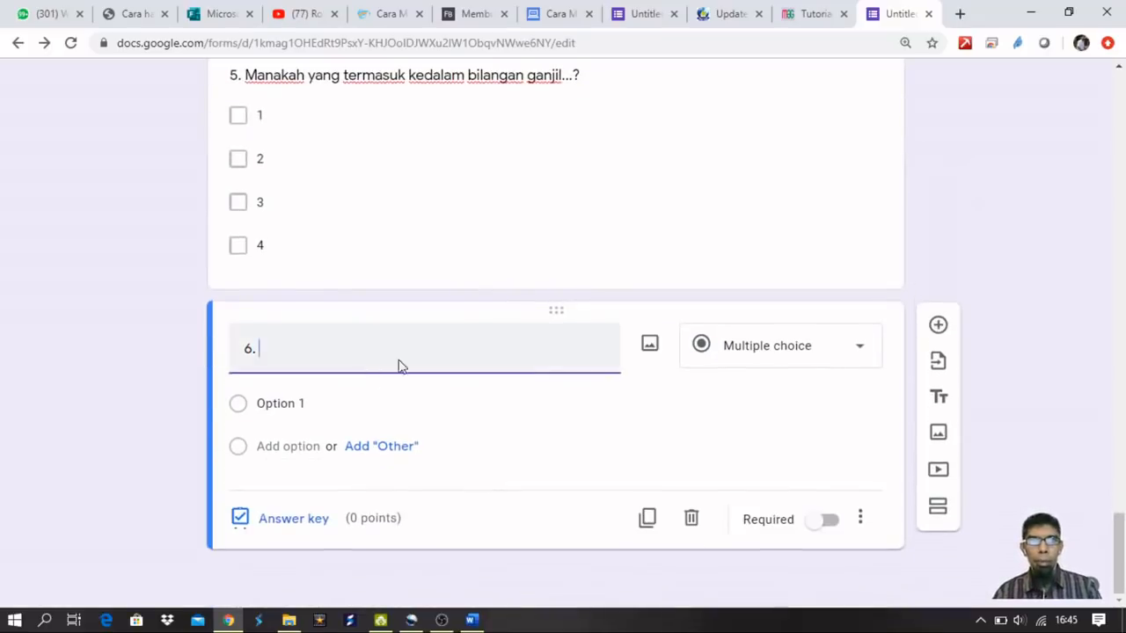
{"action": "type", "text": "Siap"}
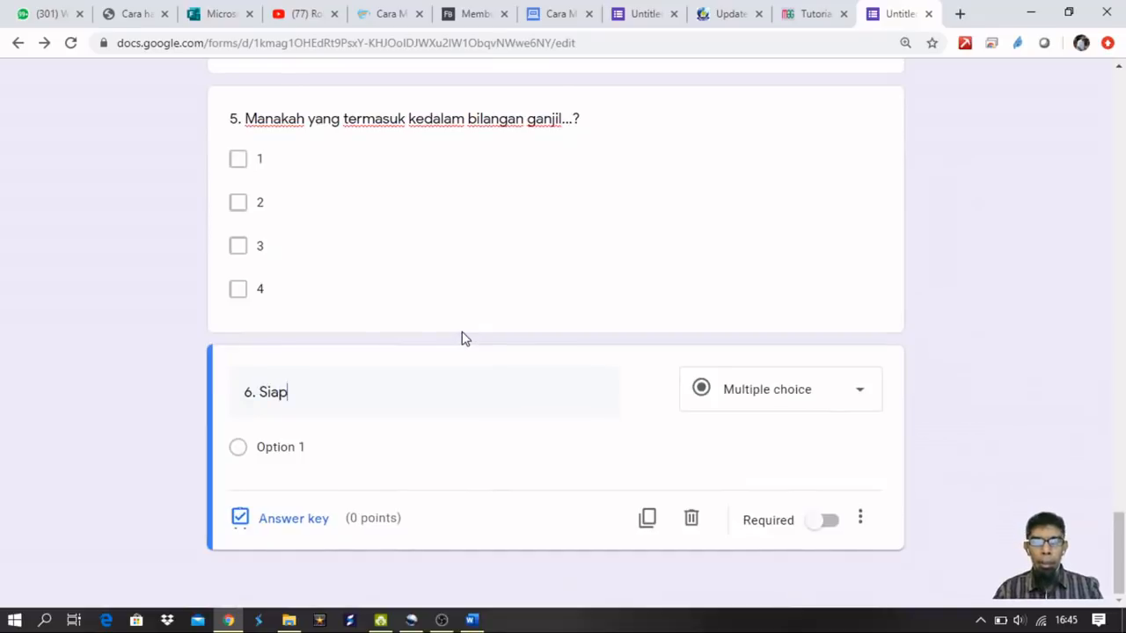
{"action": "type", "text": "akah "}
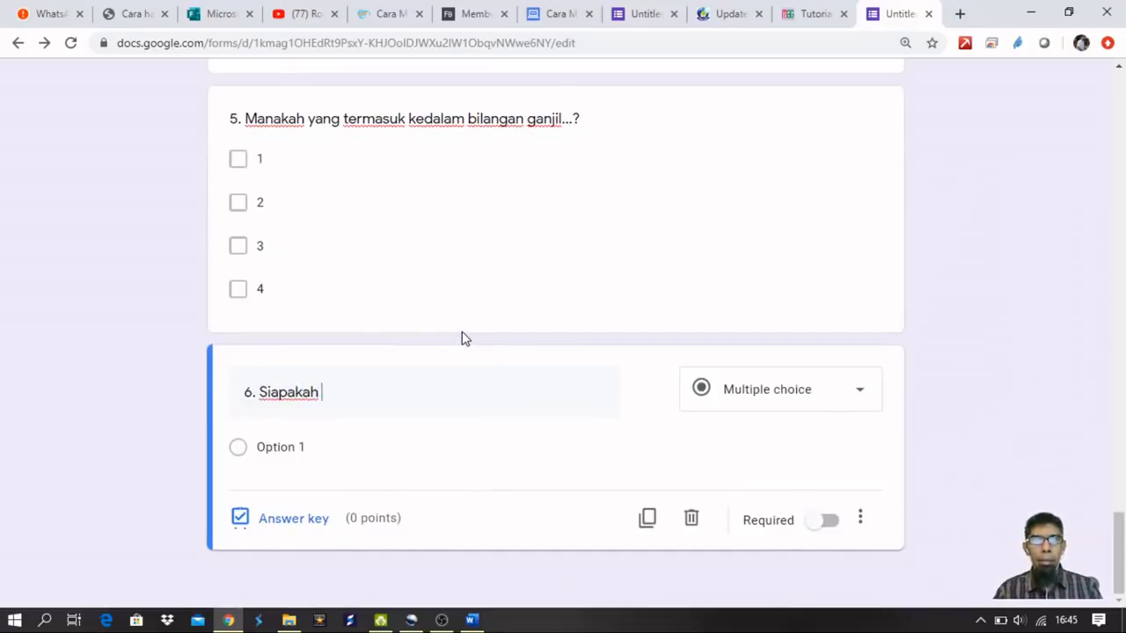
{"action": "type", "text": "presi"}
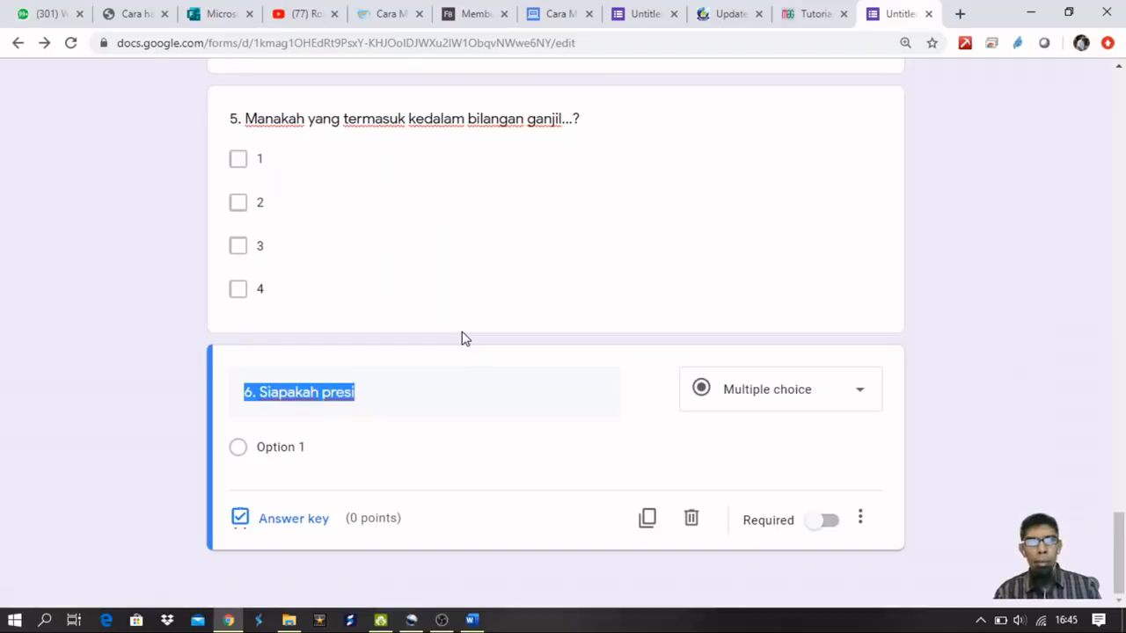
{"action": "left_click", "coordinate": [464, 340]}
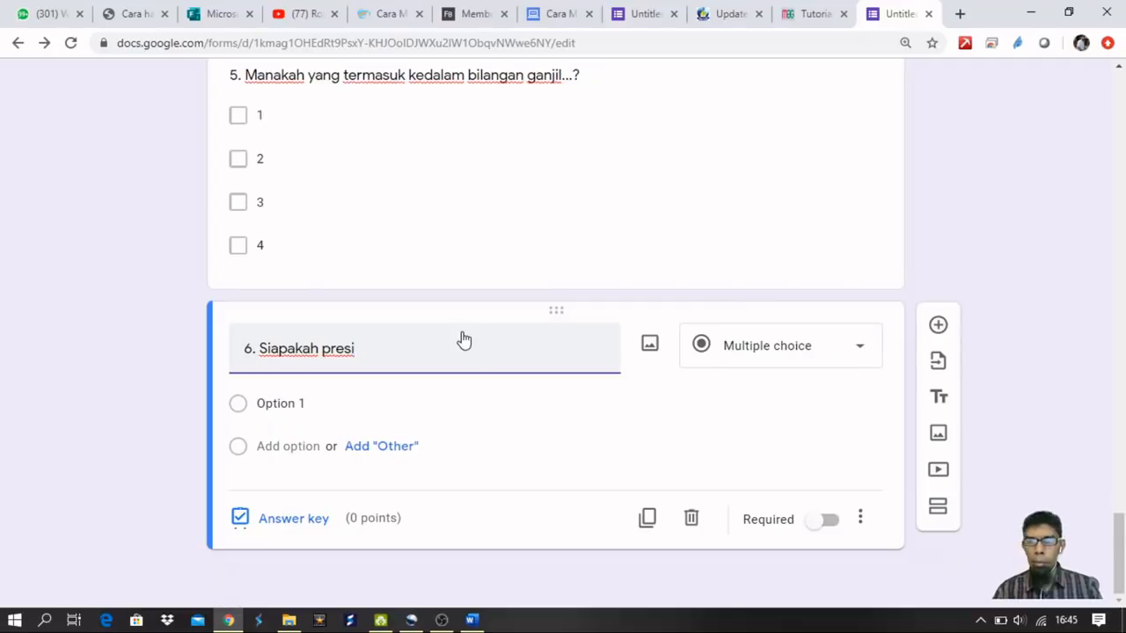
{"action": "key", "text": "ctrl+a"}
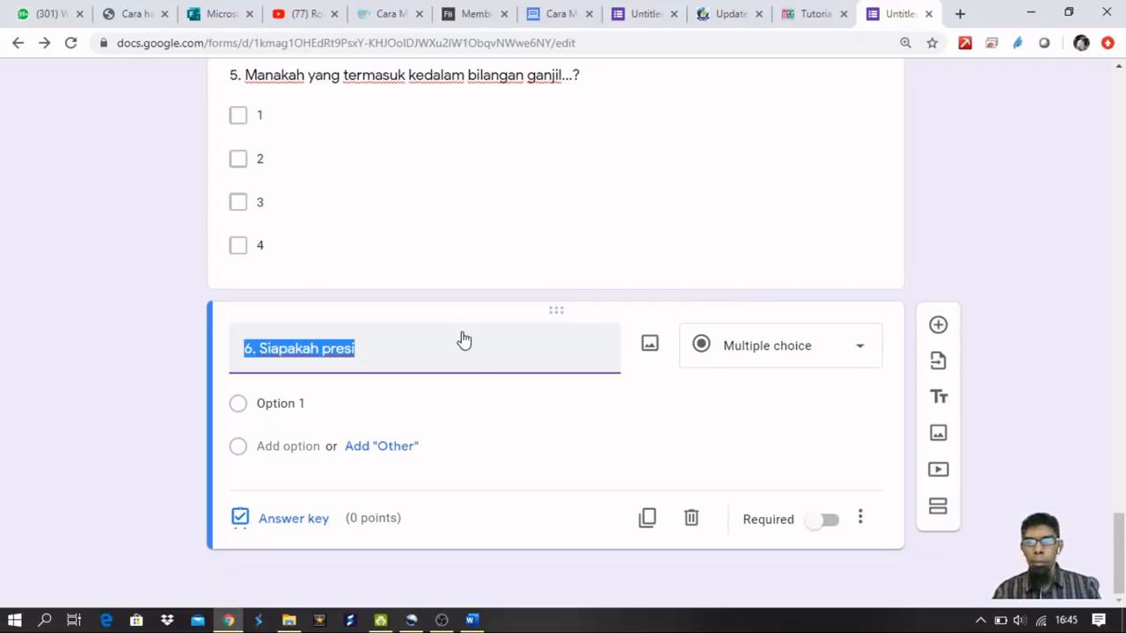
{"action": "left_click", "coordinate": [464, 340]}
{"action": "type", "text": "den "}
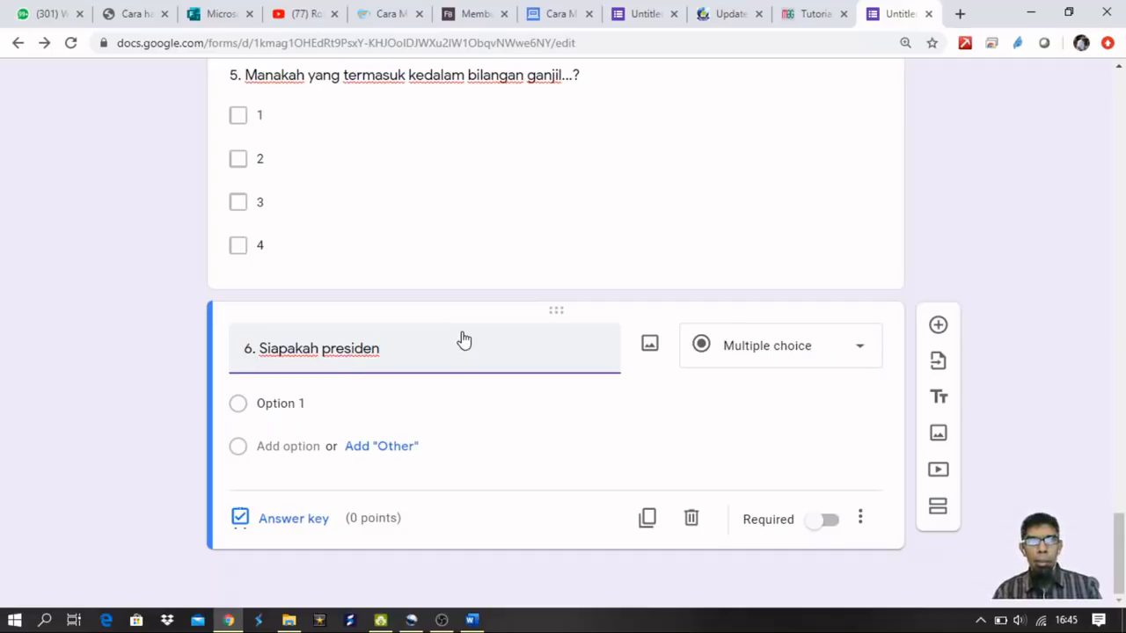
{"action": "type", "text": "Indonesia"}
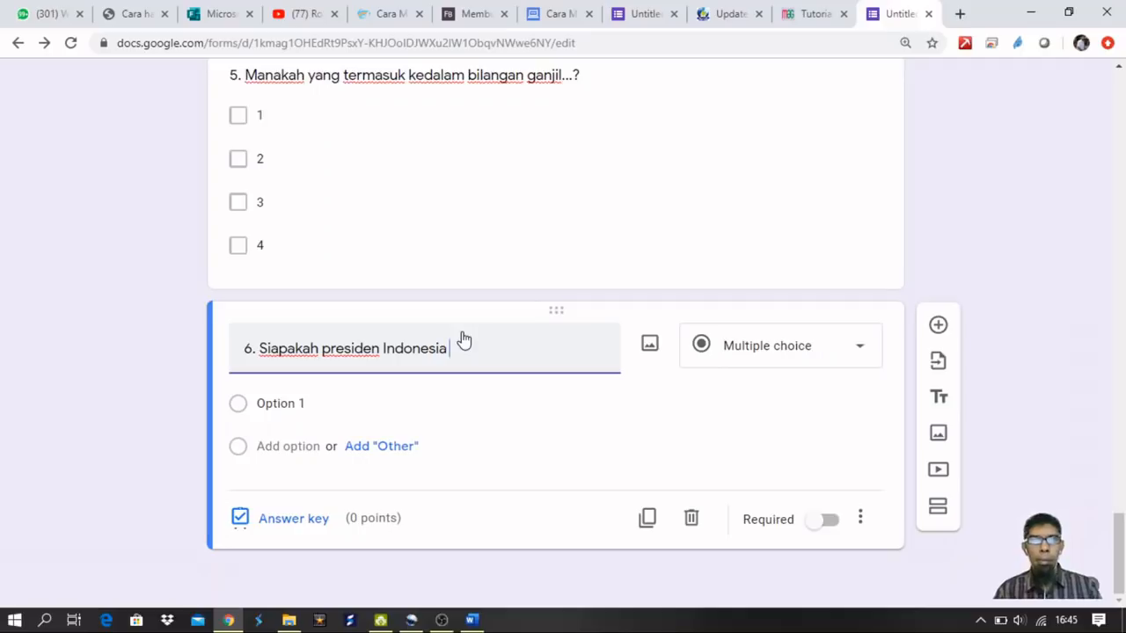
{"action": "type", "text": "yang pertama"}
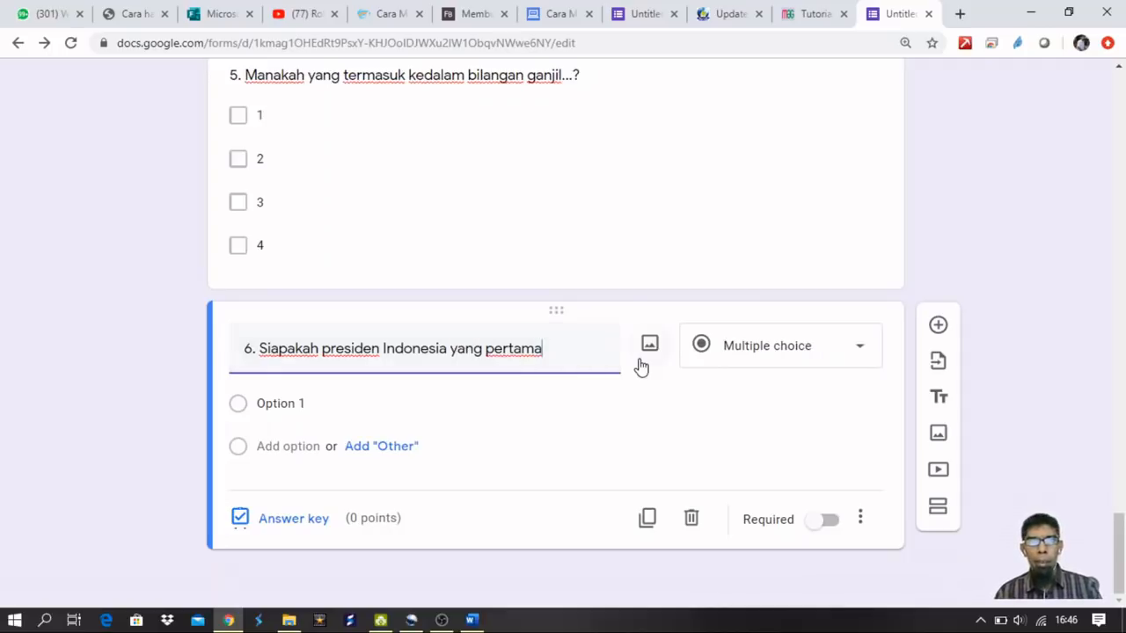
Make question 6 accept Sukarno, Ir. Sukarno, Soekarno and Ir. Soekarno, worth 1 point.
{"action": "left_click", "coordinate": [300, 522]}
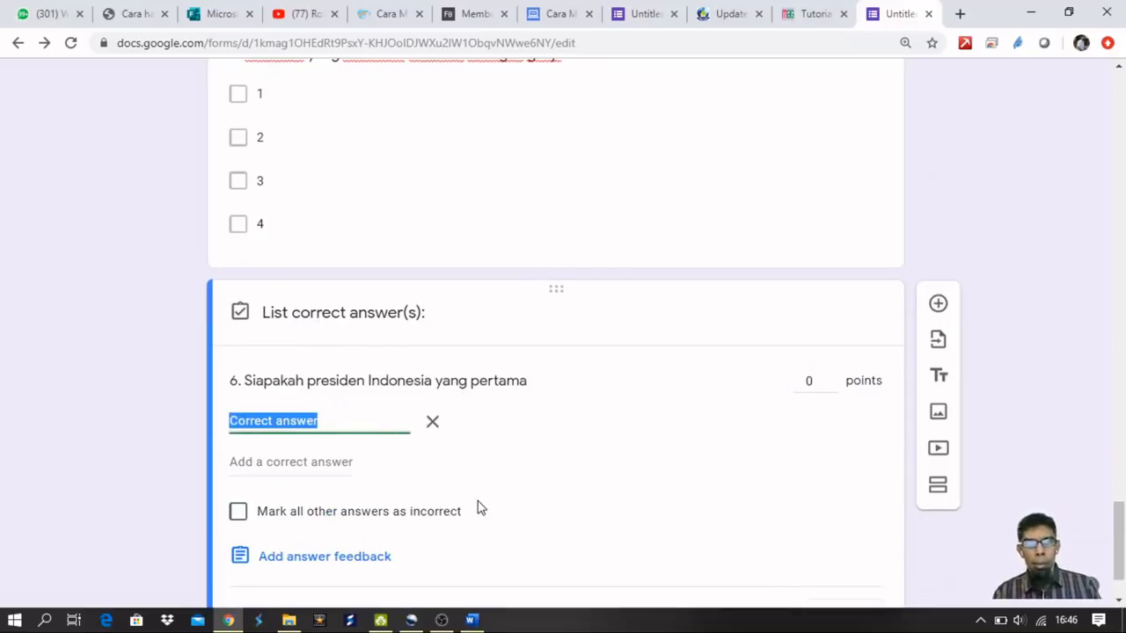
{"action": "type", "text": "Sukarno"}
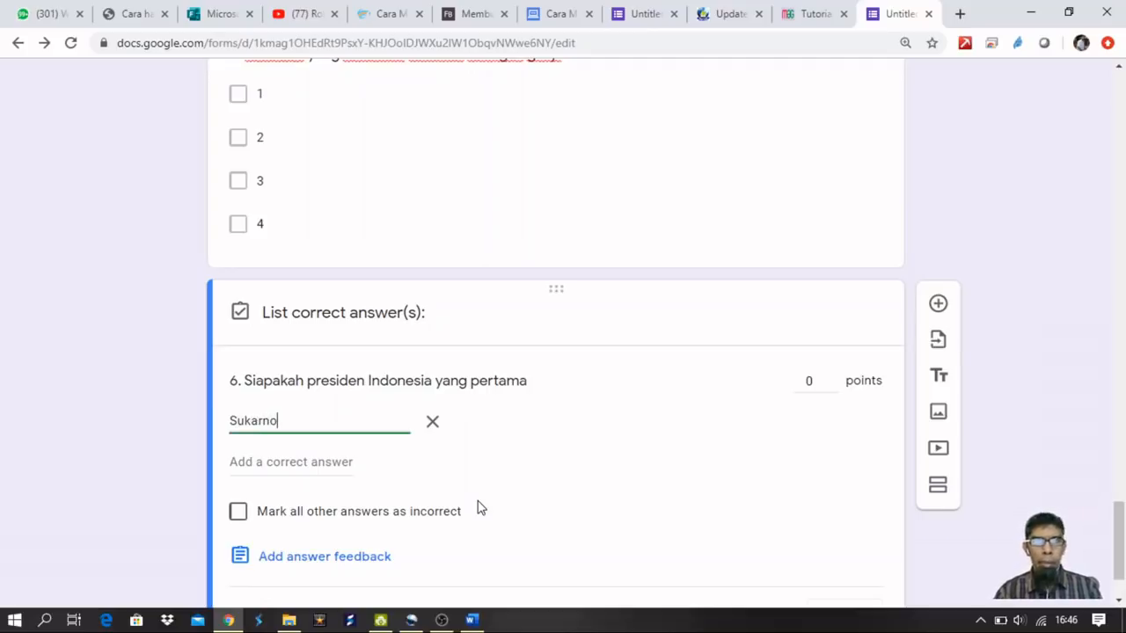
{"action": "left_click", "coordinate": [300, 465]}
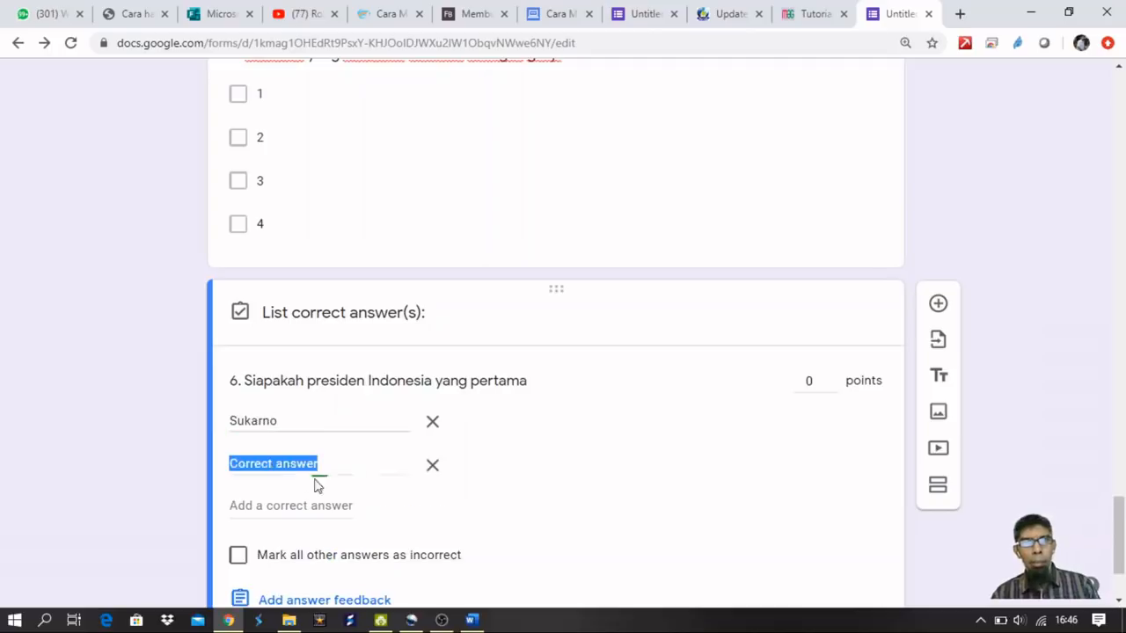
{"action": "type", "text": "Ir. Sukarno"}
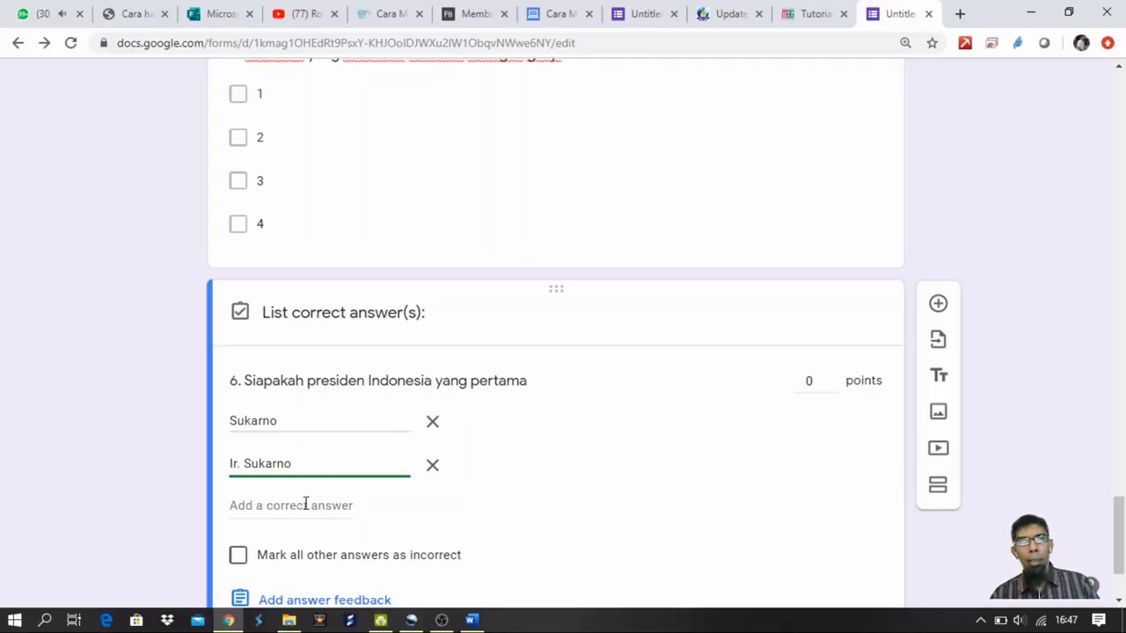
{"action": "left_click", "coordinate": [305, 505]}
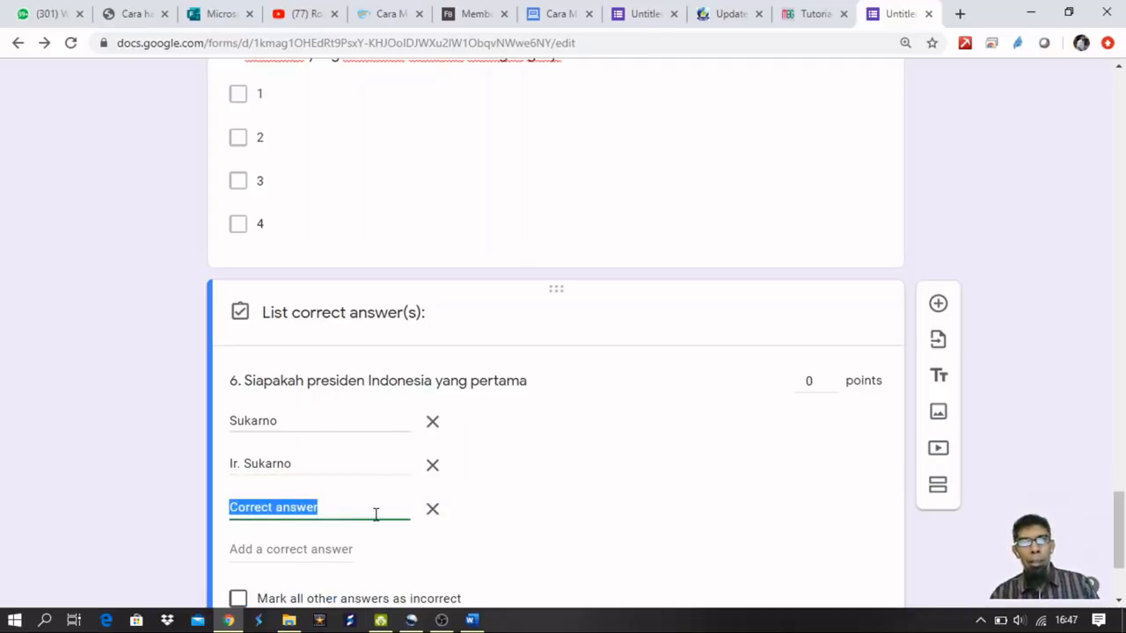
{"action": "type", "text": "Soekarno"}
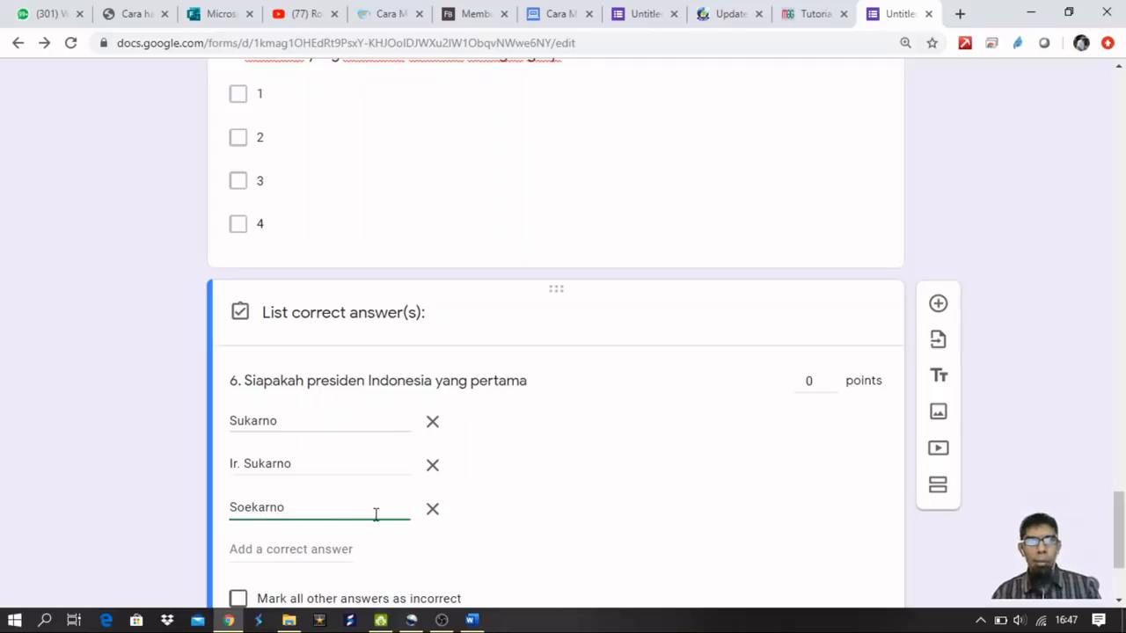
{"action": "scroll", "coordinate": [425, 505], "scroll_direction": "down", "scroll_amount": 3}
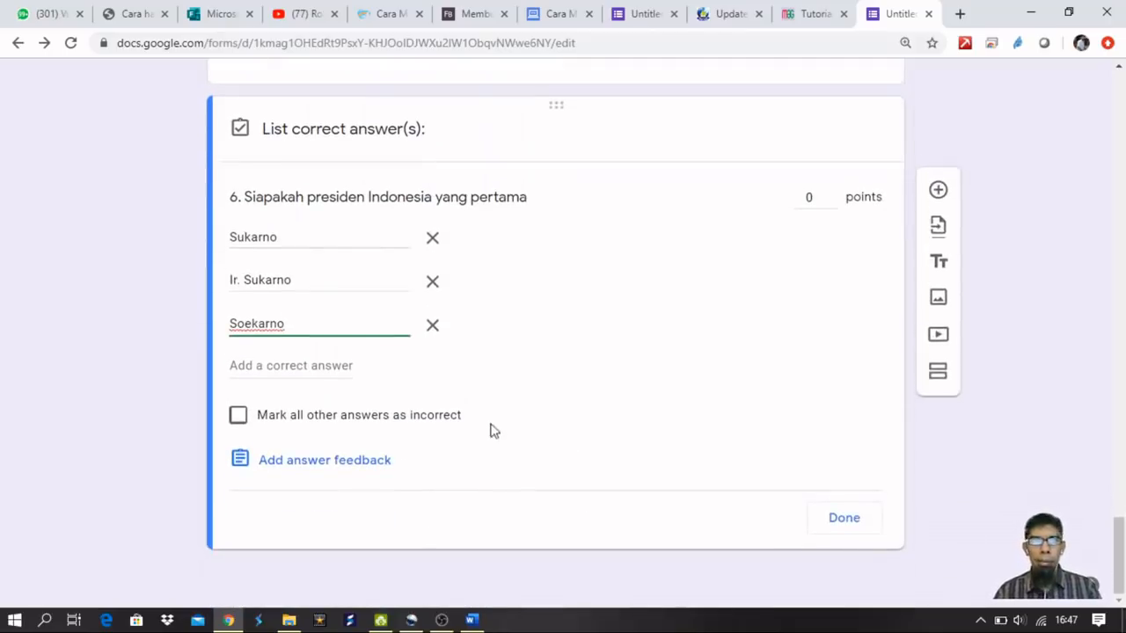
{"action": "left_click", "coordinate": [301, 365]}
{"action": "type", "text": "Ir. Soekarno"}
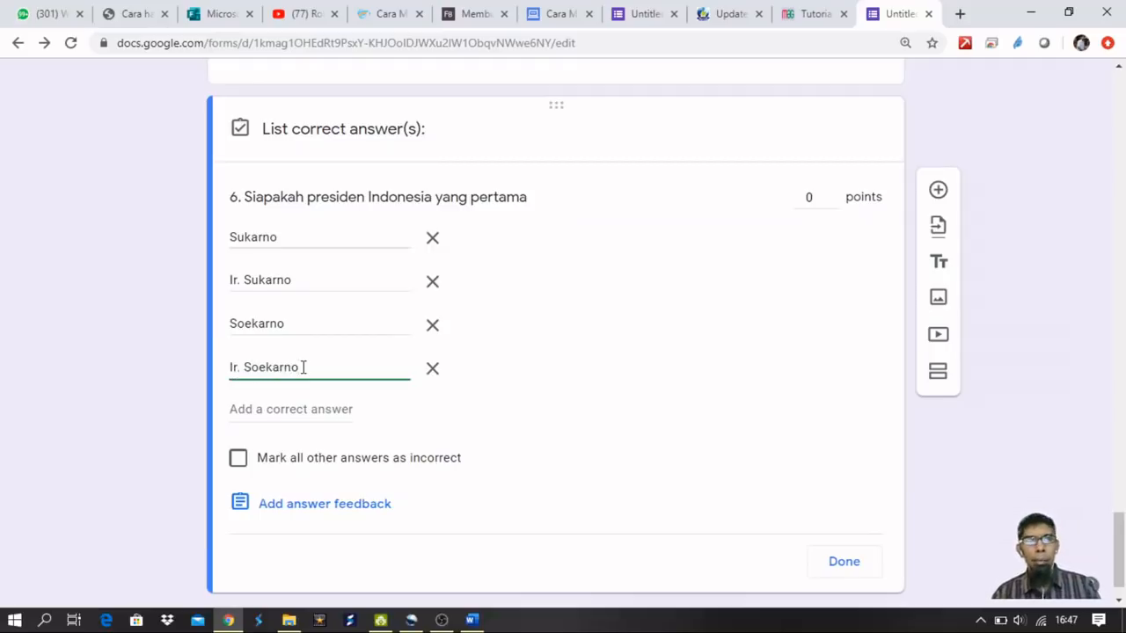
{"action": "left_click", "coordinate": [805, 197]}
{"action": "type", "text": "1"}
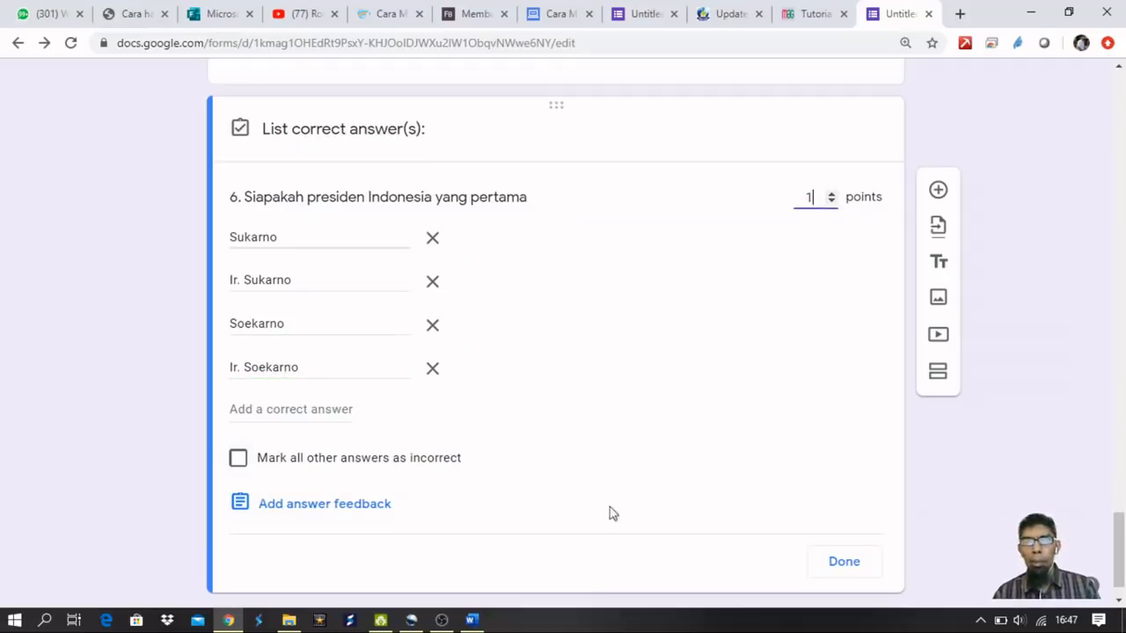
Save question 6's 1-point answer key so the quiz totals 6 points, then return to the top.
{"action": "left_click", "coordinate": [842, 563]}
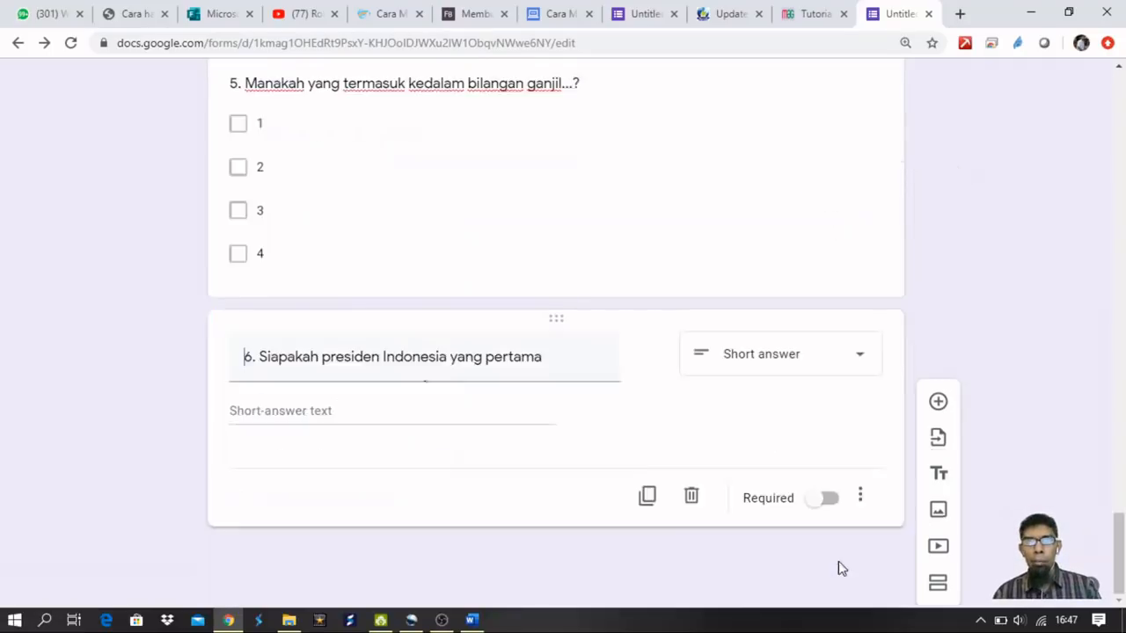
{"action": "scroll", "coordinate": [554, 444], "scroll_direction": "up", "scroll_amount": 2}
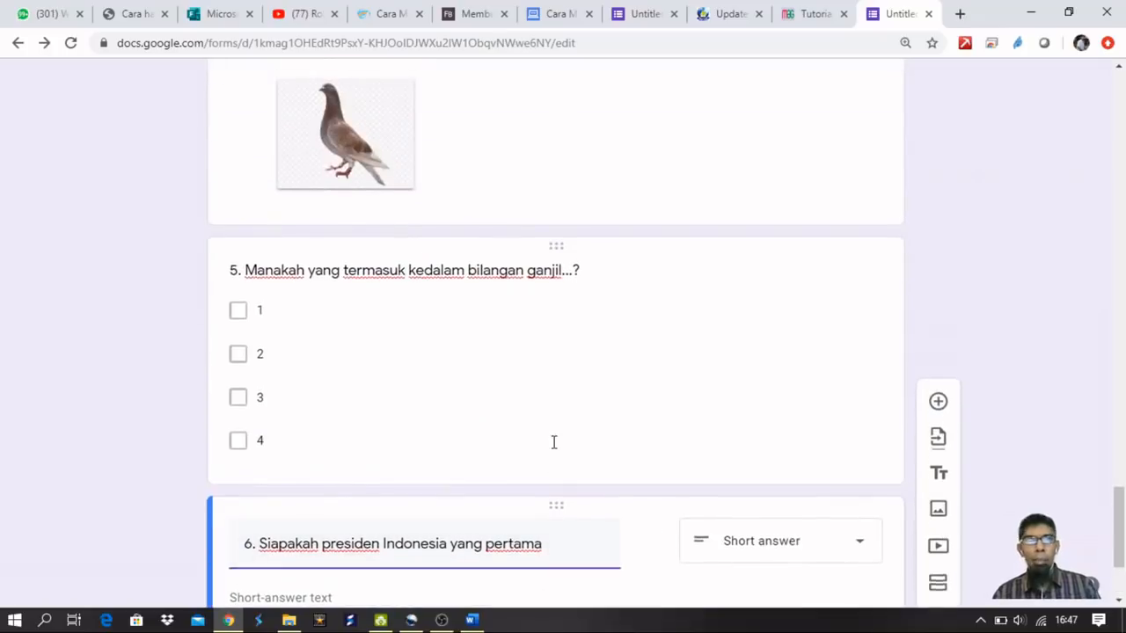
{"action": "scroll", "coordinate": [554, 443], "scroll_direction": "down", "scroll_amount": 2}
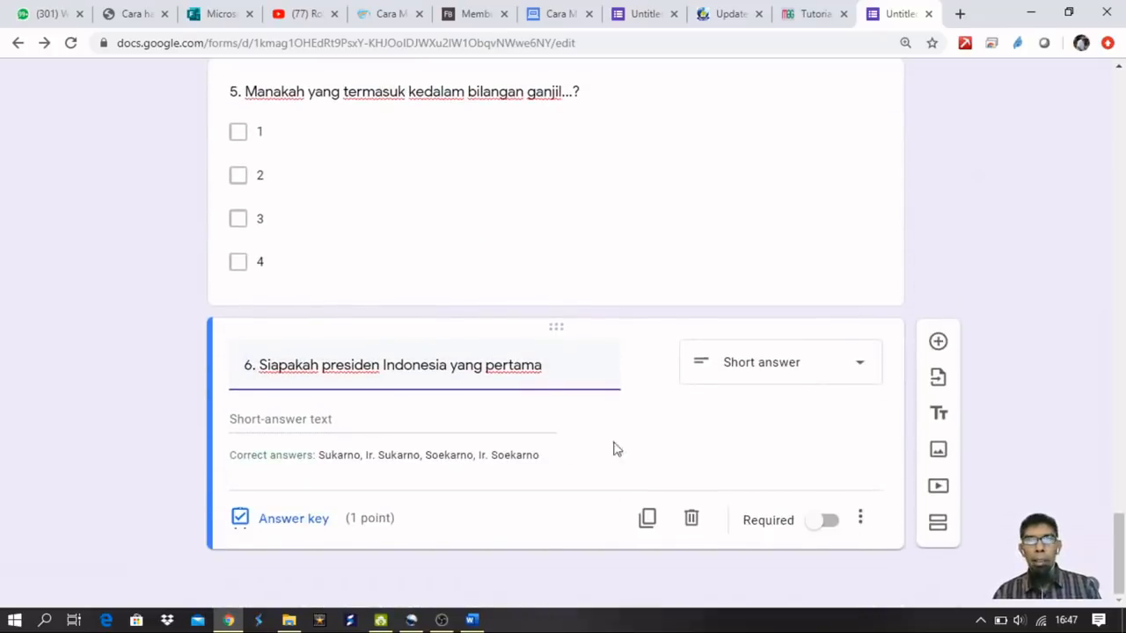
{"action": "left_click", "coordinate": [860, 518]}
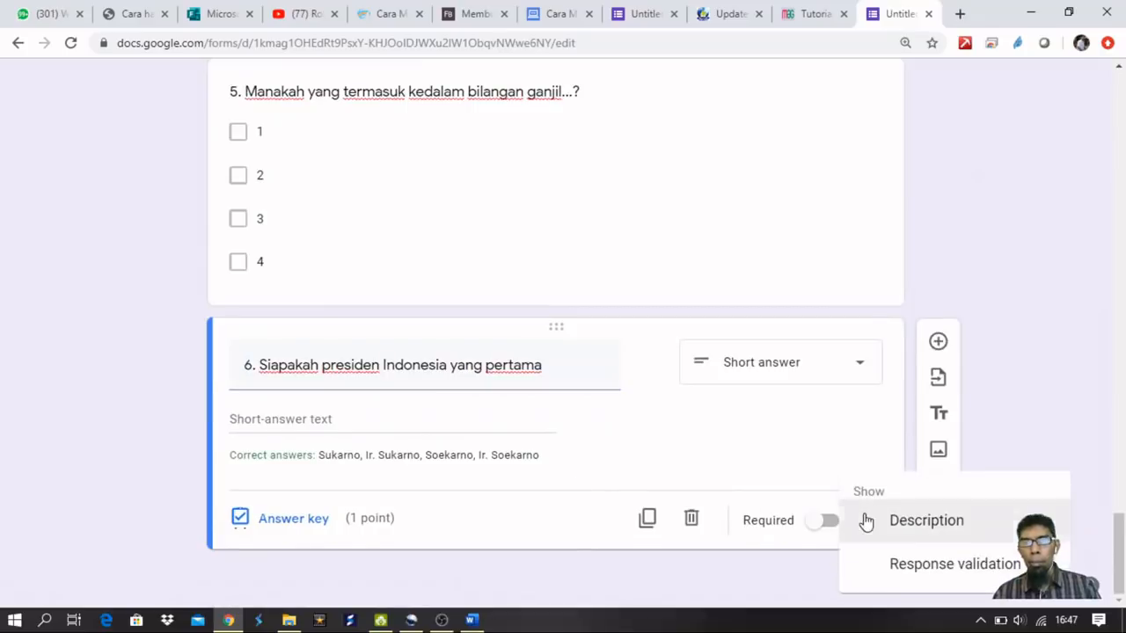
{"action": "left_click", "coordinate": [563, 517]}
{"action": "scroll", "coordinate": [624, 516], "scroll_direction": "up", "scroll_amount": 10}
{"action": "scroll", "coordinate": [624, 507], "scroll_direction": "up", "scroll_amount": 15}
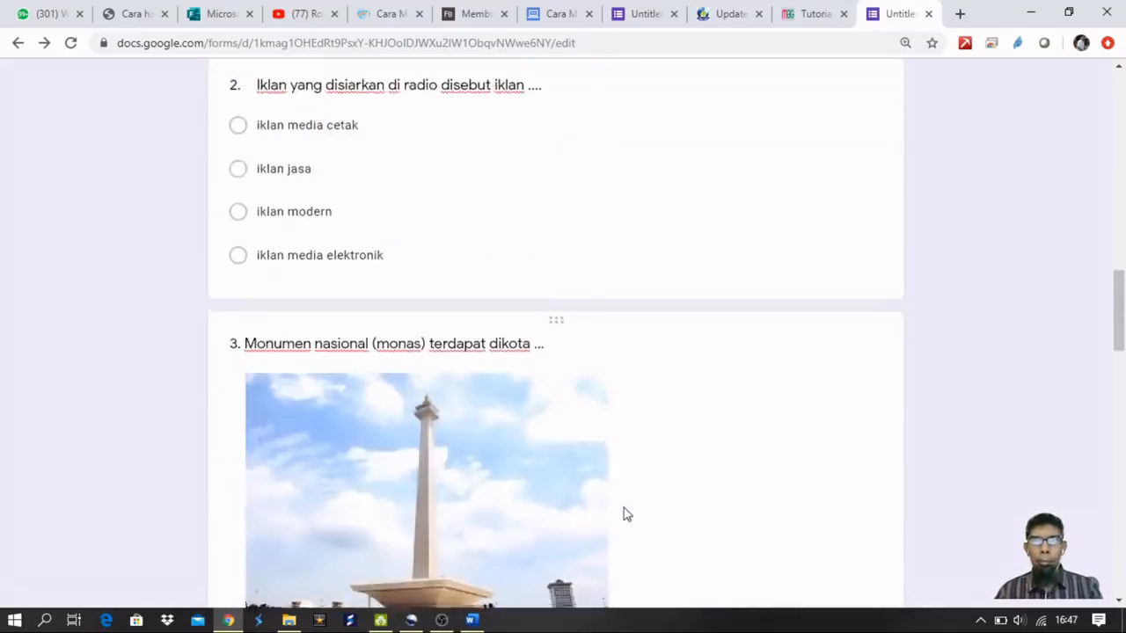
{"action": "scroll", "coordinate": [624, 507], "scroll_direction": "up", "scroll_amount": 2}
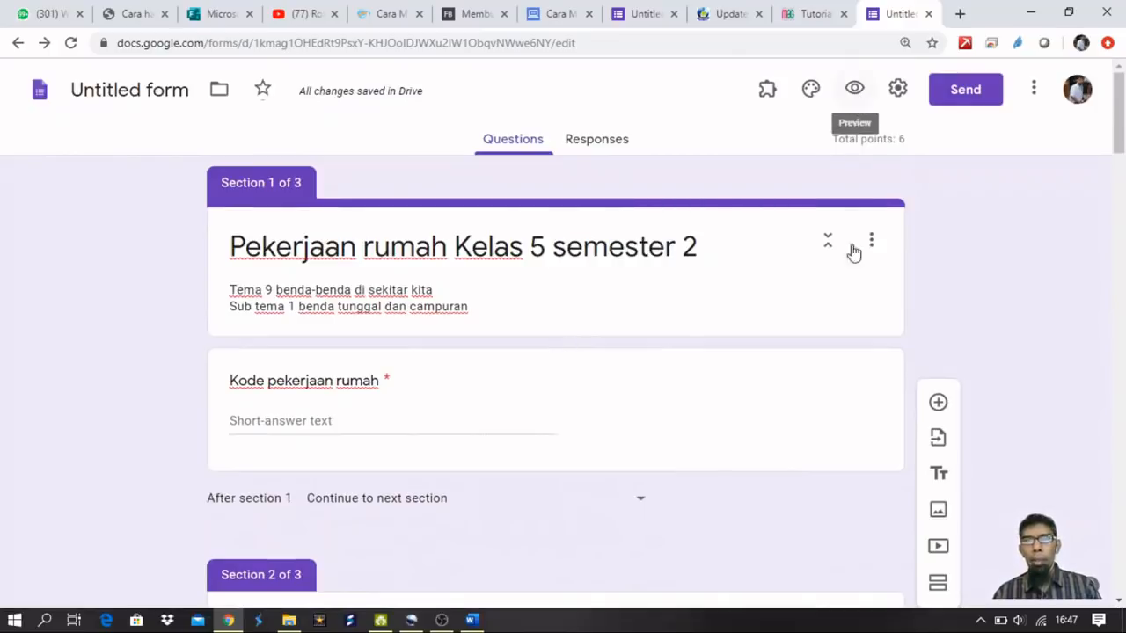
Preview the form and check that homework code 222 is rejected.
{"action": "left_click", "coordinate": [854, 92]}
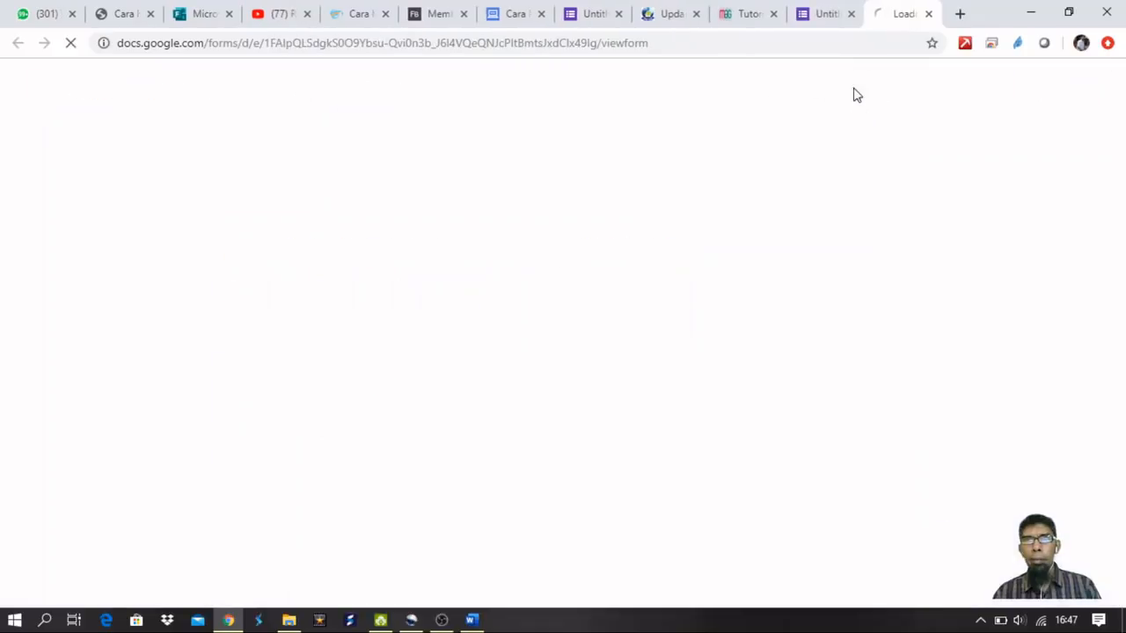
{"action": "left_click", "coordinate": [377, 320]}
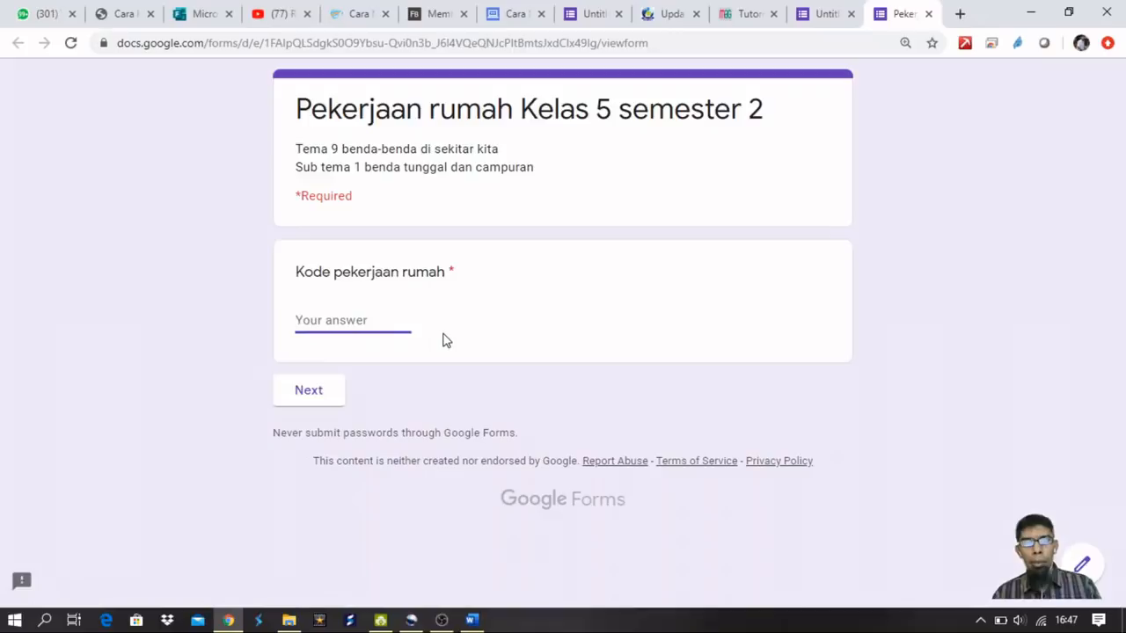
{"action": "type", "text": "222"}
{"action": "left_click", "coordinate": [308, 392]}
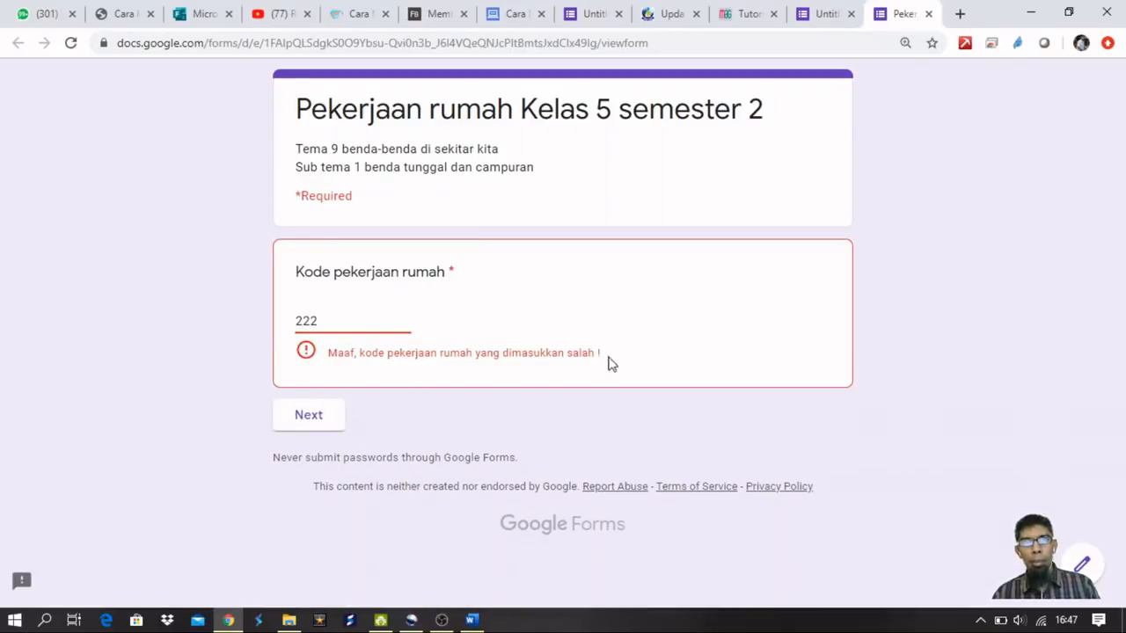
{"action": "double_click", "coordinate": [302, 316]}
{"action": "type", "text": "12345"}
{"action": "left_click", "coordinate": [324, 401]}
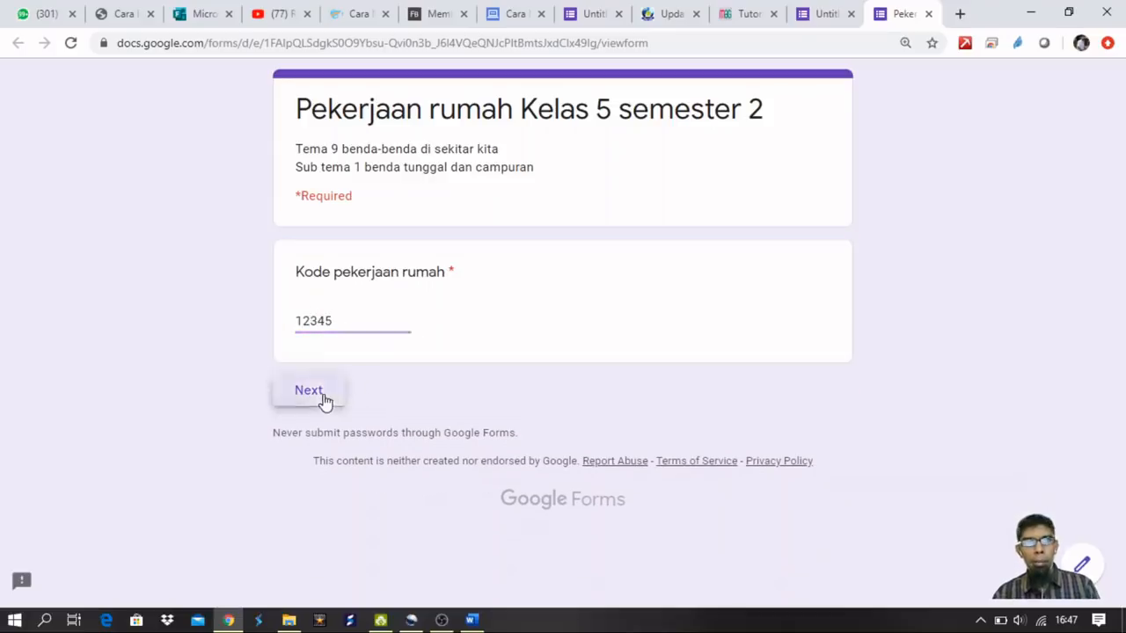
{"action": "left_click", "coordinate": [360, 396]}
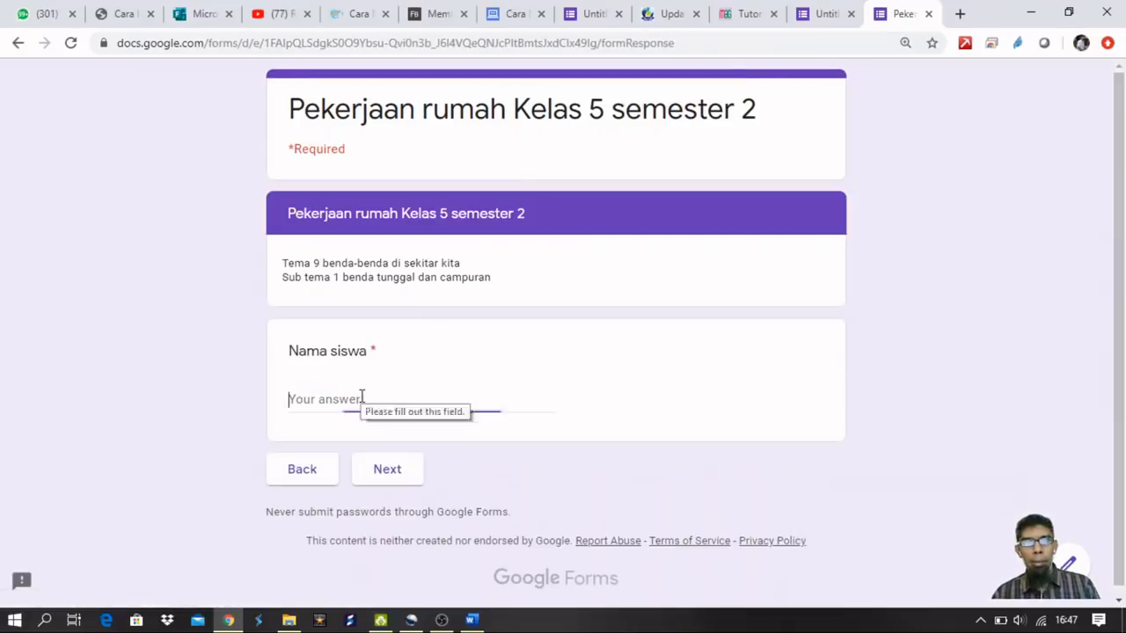
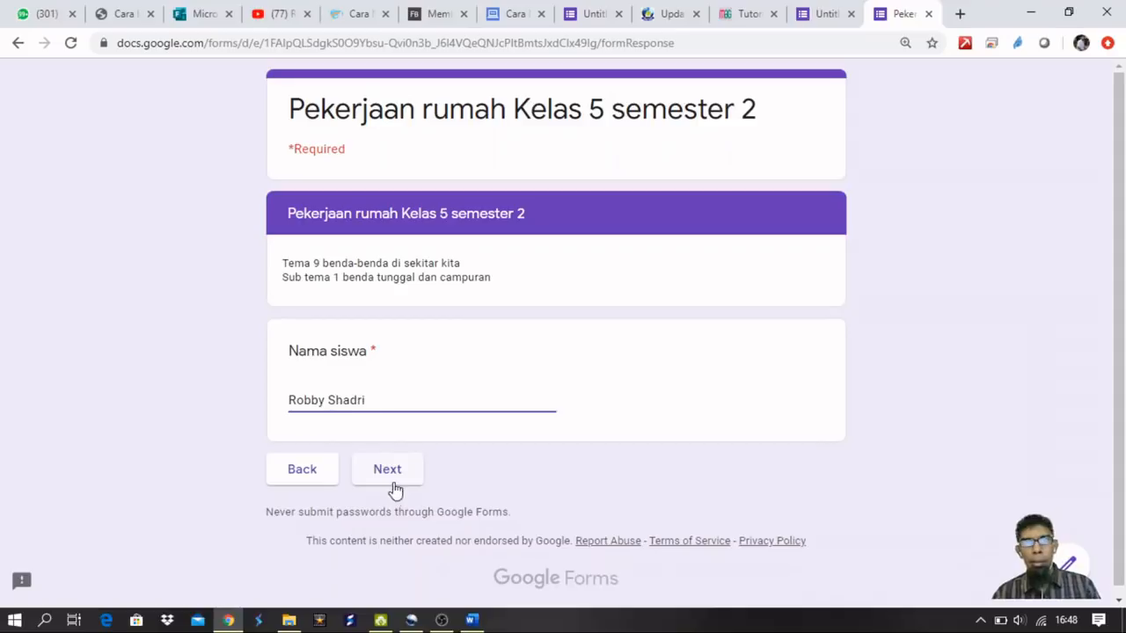
{"action": "left_click", "coordinate": [394, 482]}
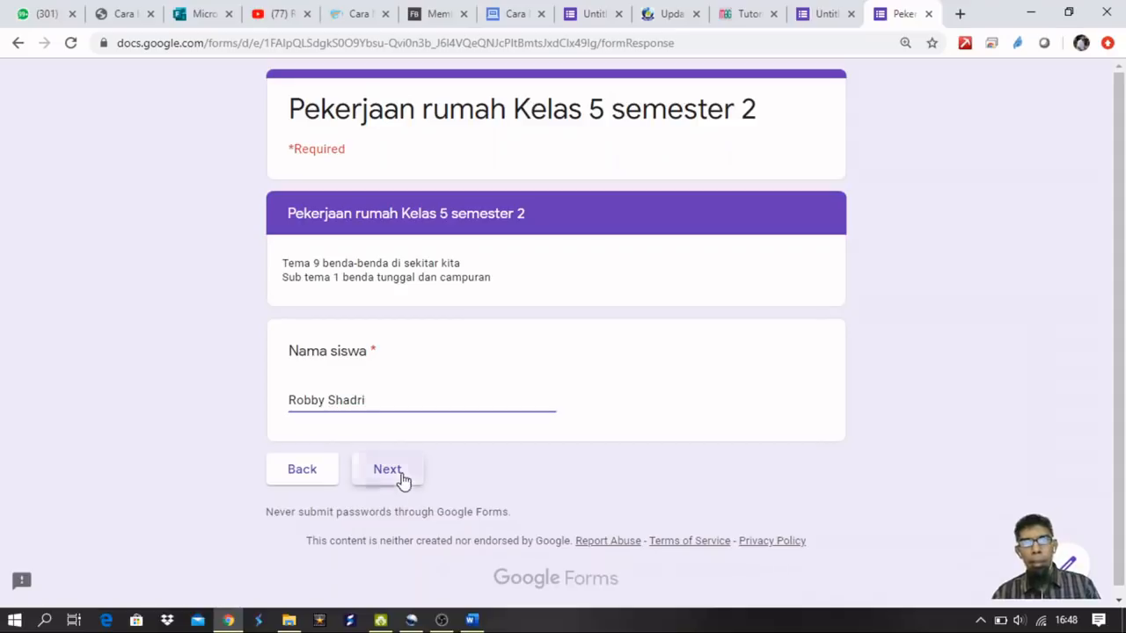
{"action": "scroll", "coordinate": [470, 368], "scroll_direction": "down", "scroll_amount": 2}
{"action": "scroll", "coordinate": [467, 366], "scroll_direction": "up", "scroll_amount": 2}
Answer questions 1–3 with bersatu, iklan media elektronik and Jakarta.
{"action": "left_click", "coordinate": [297, 388]}
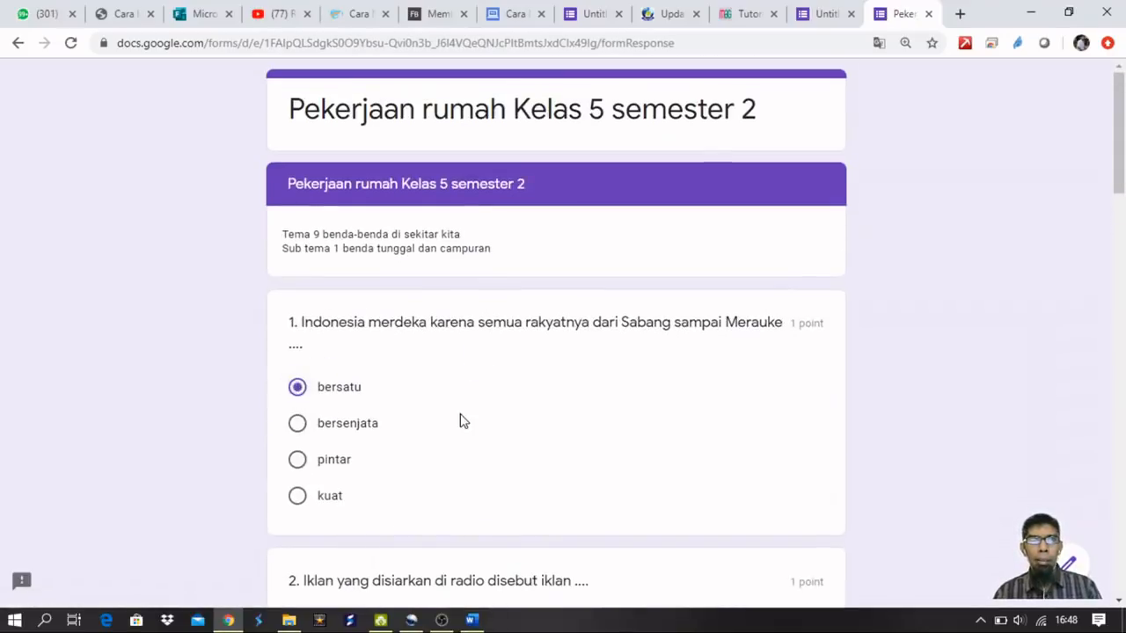
{"action": "scroll", "coordinate": [453, 418], "scroll_direction": "down", "scroll_amount": 3}
{"action": "left_click", "coordinate": [299, 414]}
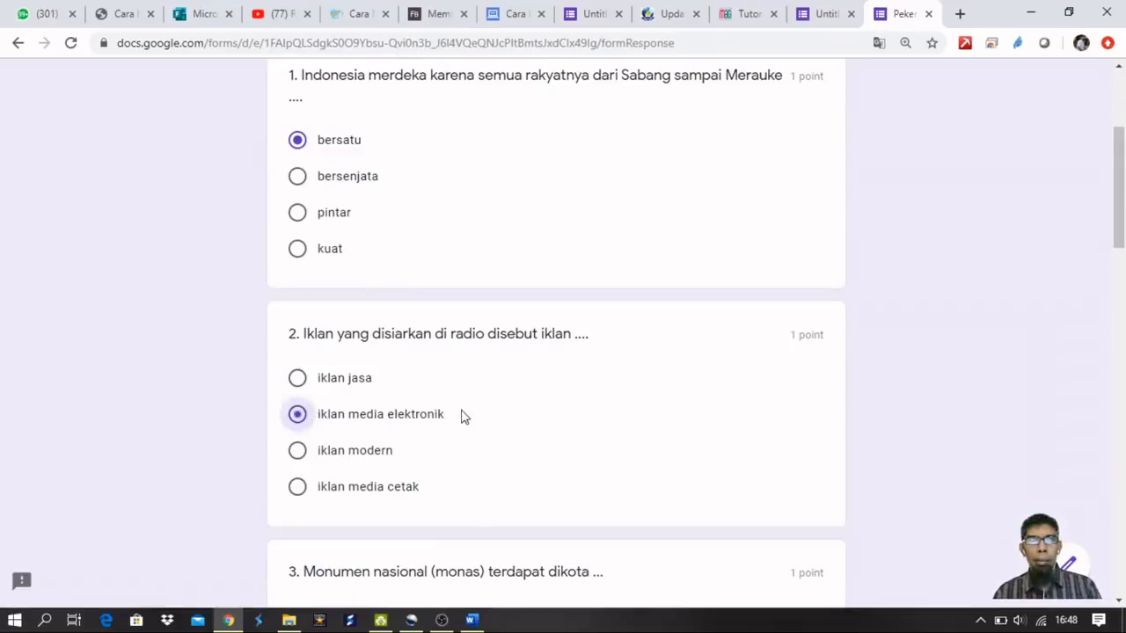
{"action": "scroll", "coordinate": [460, 414], "scroll_direction": "down", "scroll_amount": 4}
{"action": "scroll", "coordinate": [396, 325], "scroll_direction": "down", "scroll_amount": 4}
{"action": "left_click", "coordinate": [298, 287]}
{"action": "scroll", "coordinate": [407, 329], "scroll_direction": "down", "scroll_amount": 4}
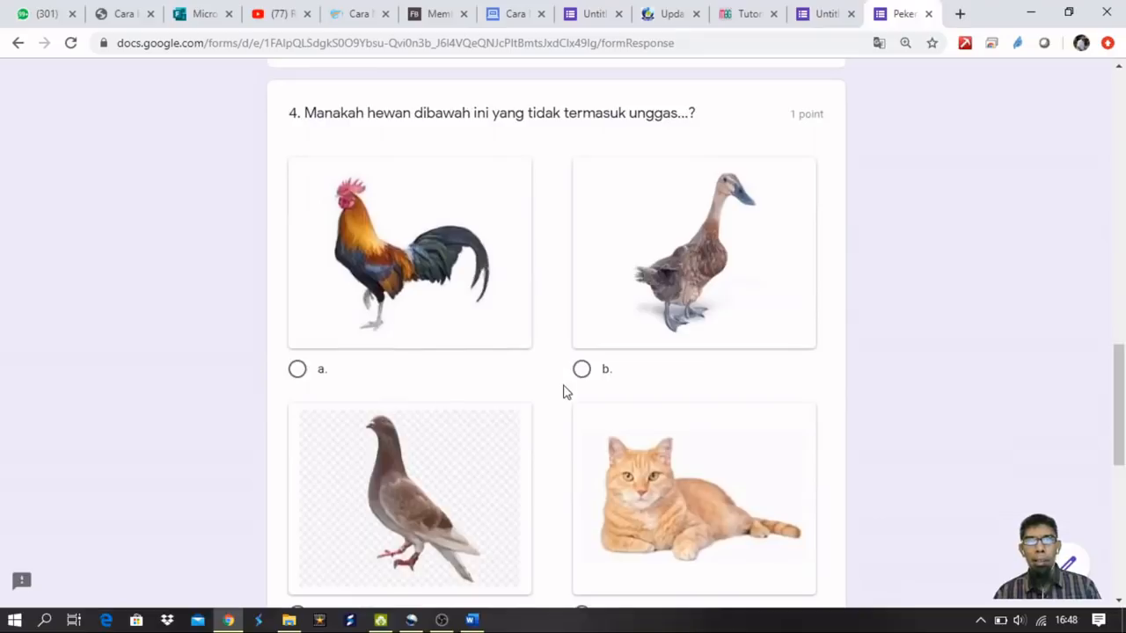
{"action": "scroll", "coordinate": [587, 422], "scroll_direction": "down", "scroll_amount": 2}
Answer question 4 with cat, tick 1 and 3 in question 5, and type Sukarno for question 6.
{"action": "left_click", "coordinate": [582, 451]}
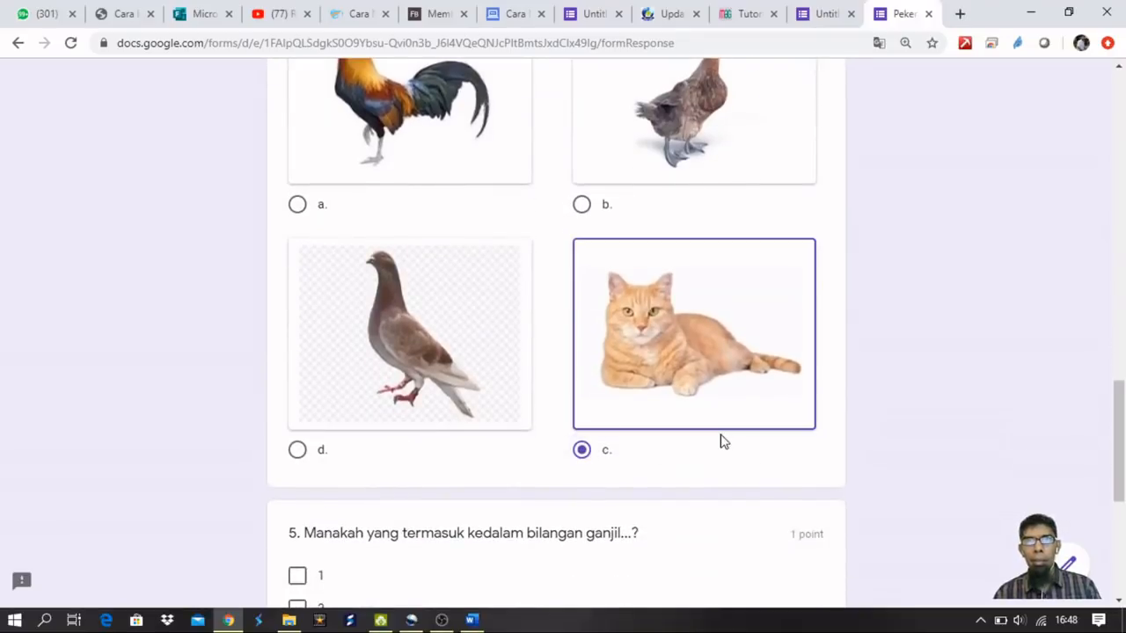
{"action": "scroll", "coordinate": [773, 422], "scroll_direction": "down", "scroll_amount": 5}
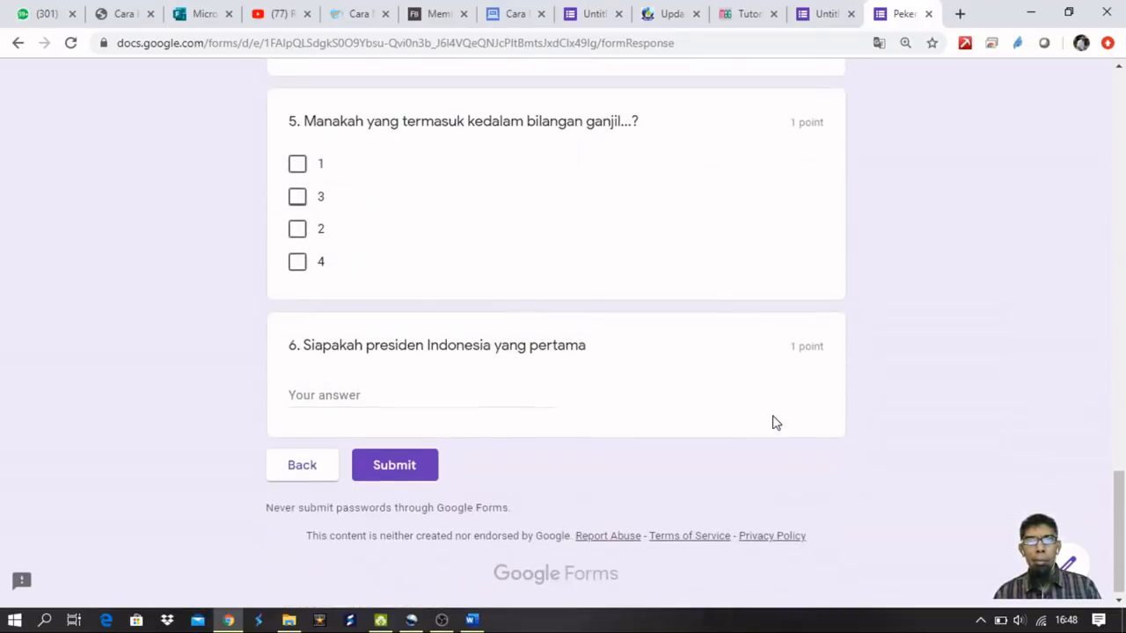
{"action": "left_click", "coordinate": [299, 166]}
{"action": "left_click", "coordinate": [298, 197]}
{"action": "scroll", "coordinate": [386, 349], "scroll_direction": "down", "scroll_amount": 1}
{"action": "left_click", "coordinate": [395, 393]}
{"action": "type", "text": "Sukarn"}
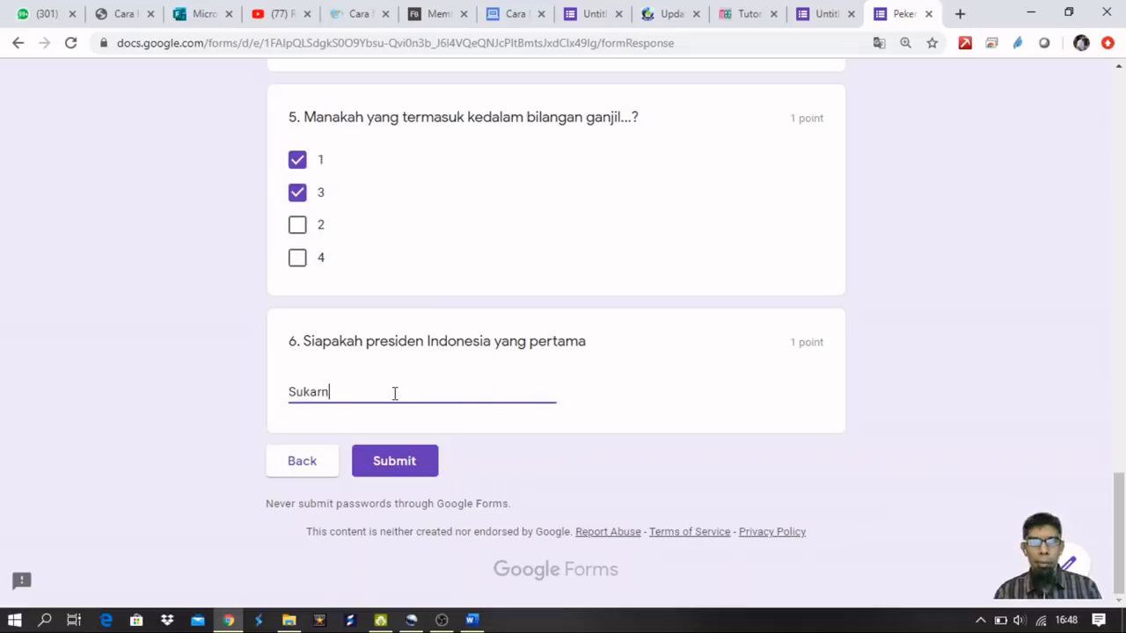
Close the preview tab, bringing up the Leave site? prompt.
{"action": "scroll", "coordinate": [542, 406], "scroll_direction": "up", "scroll_amount": 4}
{"action": "scroll", "coordinate": [372, 483], "scroll_direction": "down", "scroll_amount": 4}
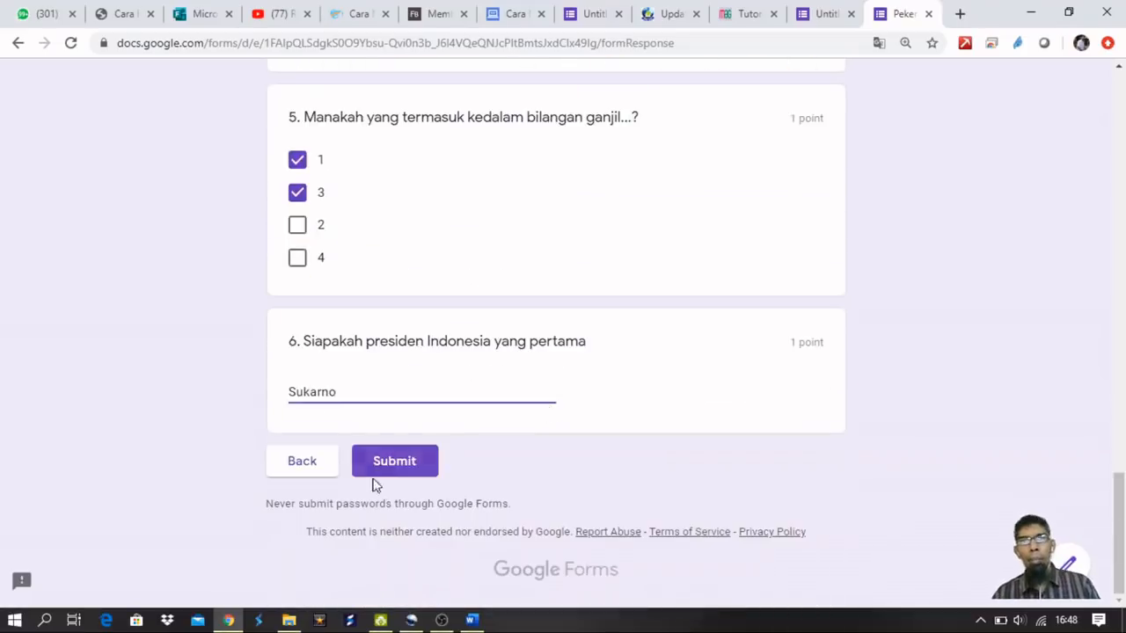
{"action": "scroll", "coordinate": [414, 452], "scroll_direction": "up", "scroll_amount": 8}
{"action": "scroll", "coordinate": [414, 445], "scroll_direction": "up", "scroll_amount": 8}
{"action": "left_click", "coordinate": [929, 15]}
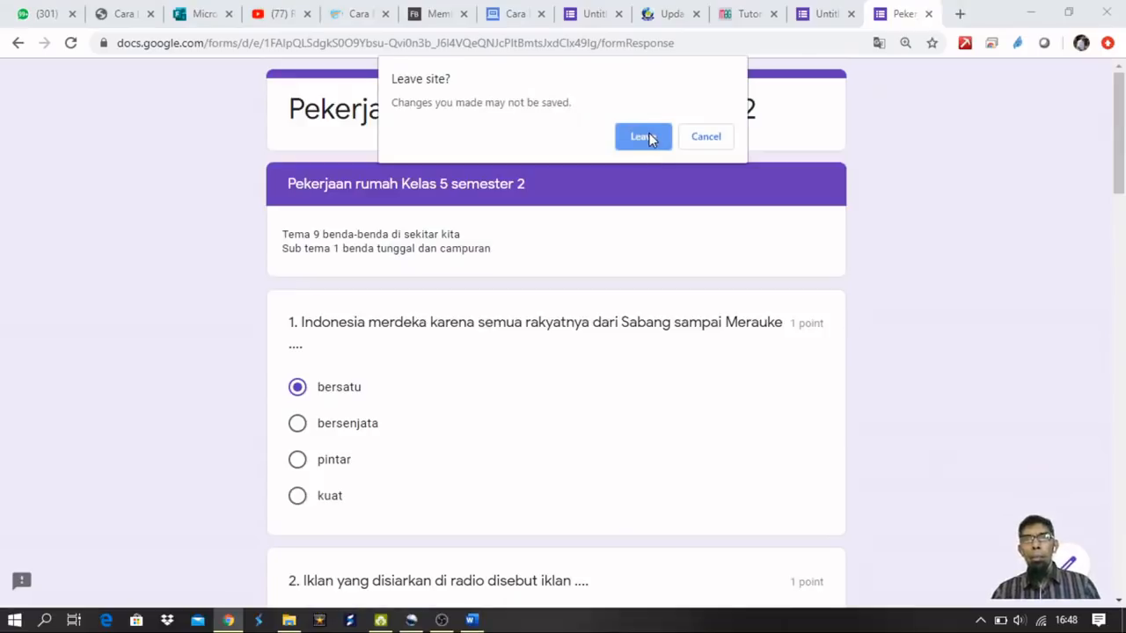
Leave the preview without submitting and look over the editor's three sections.
{"action": "left_click", "coordinate": [646, 137]}
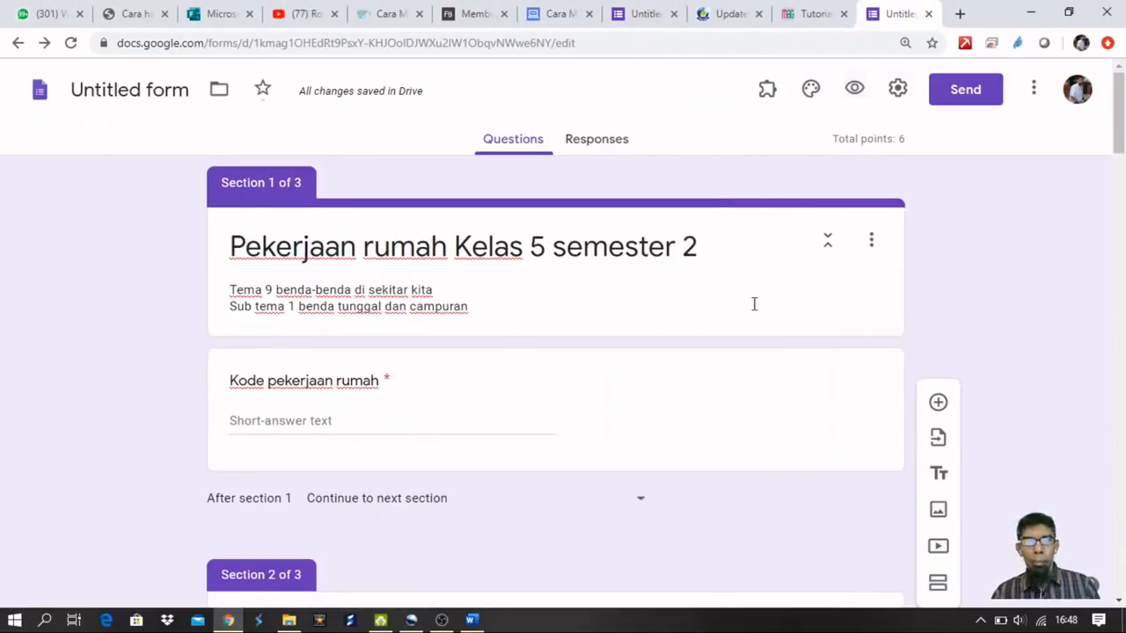
{"action": "scroll", "coordinate": [827, 290], "scroll_direction": "down", "scroll_amount": 8}
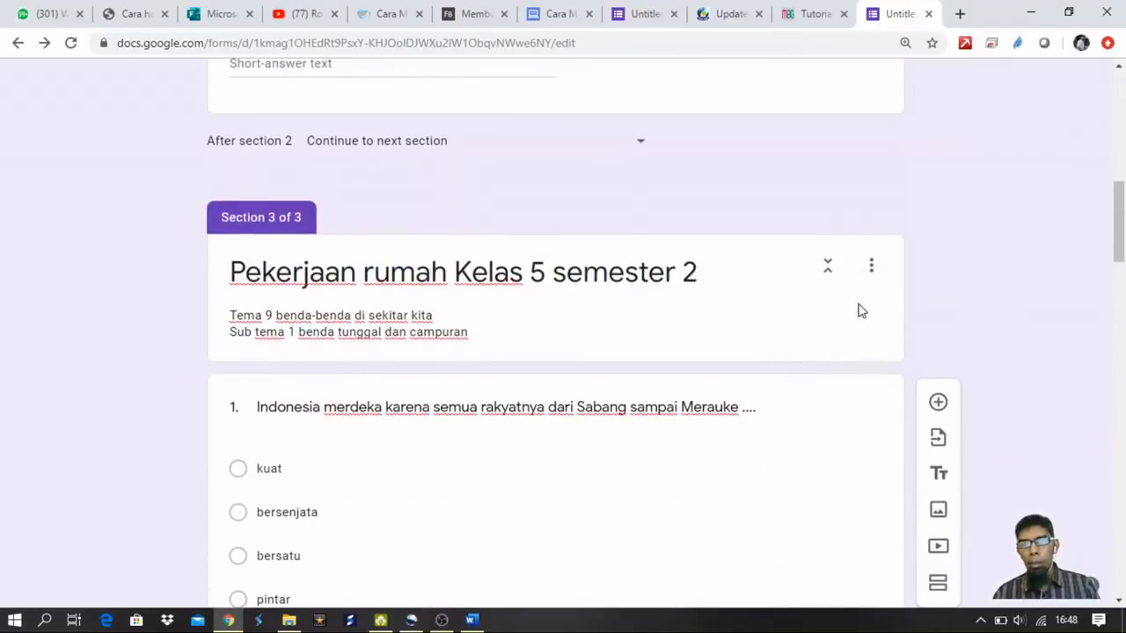
{"action": "scroll", "coordinate": [891, 309], "scroll_direction": "up", "scroll_amount": 10}
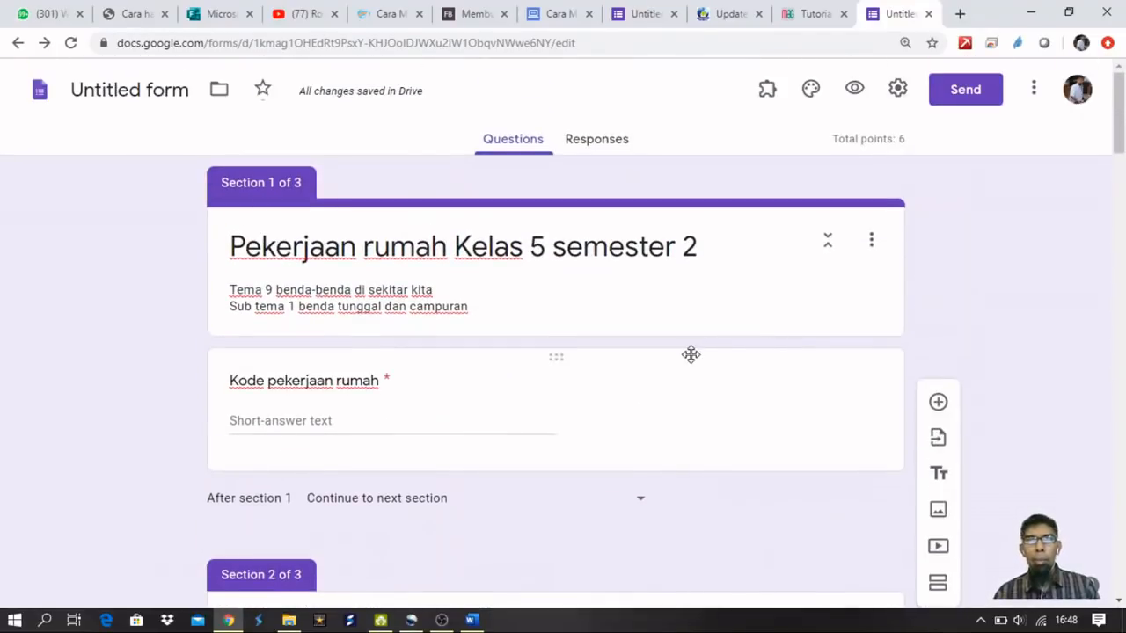
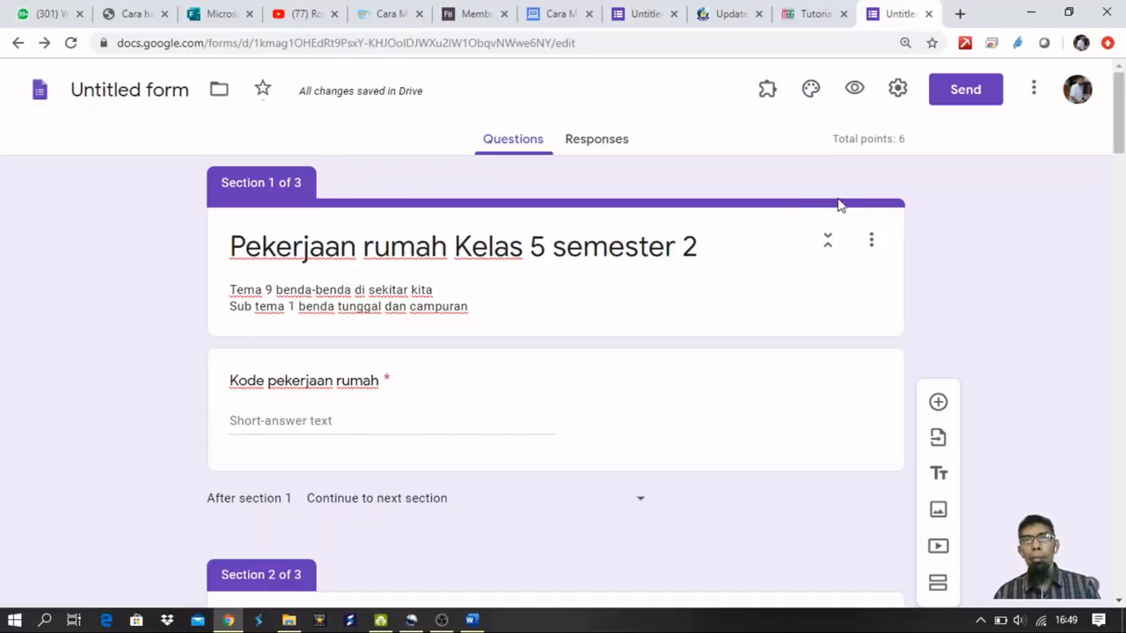
Browse the add-ons marketplace from the form's extra options menu, then close it.
{"action": "left_click", "coordinate": [1034, 91]}
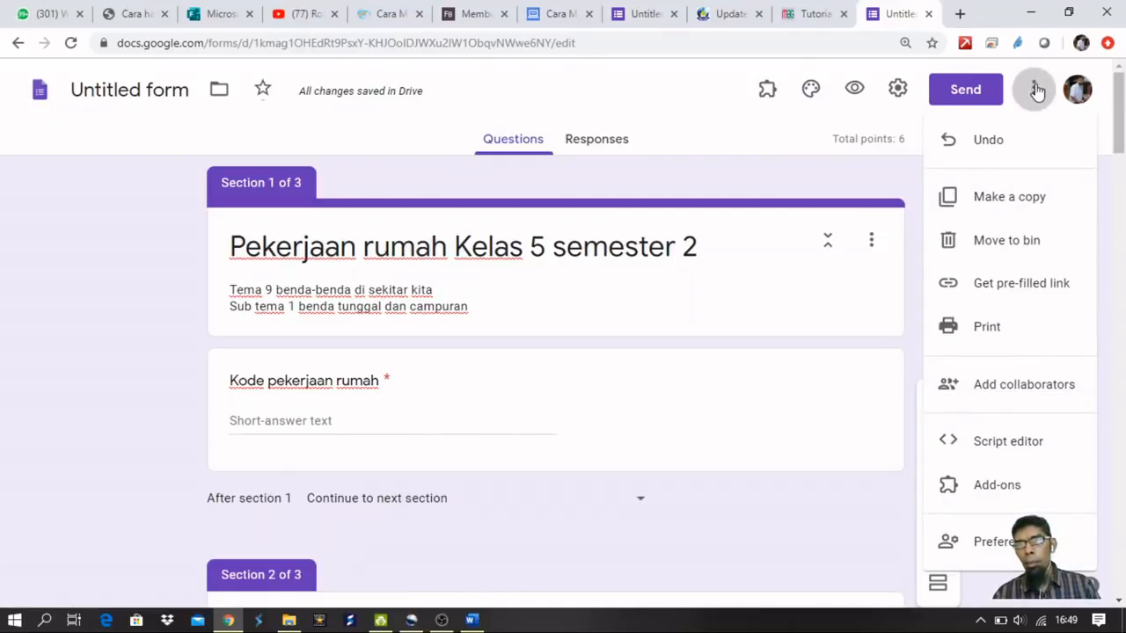
{"action": "left_click", "coordinate": [996, 493]}
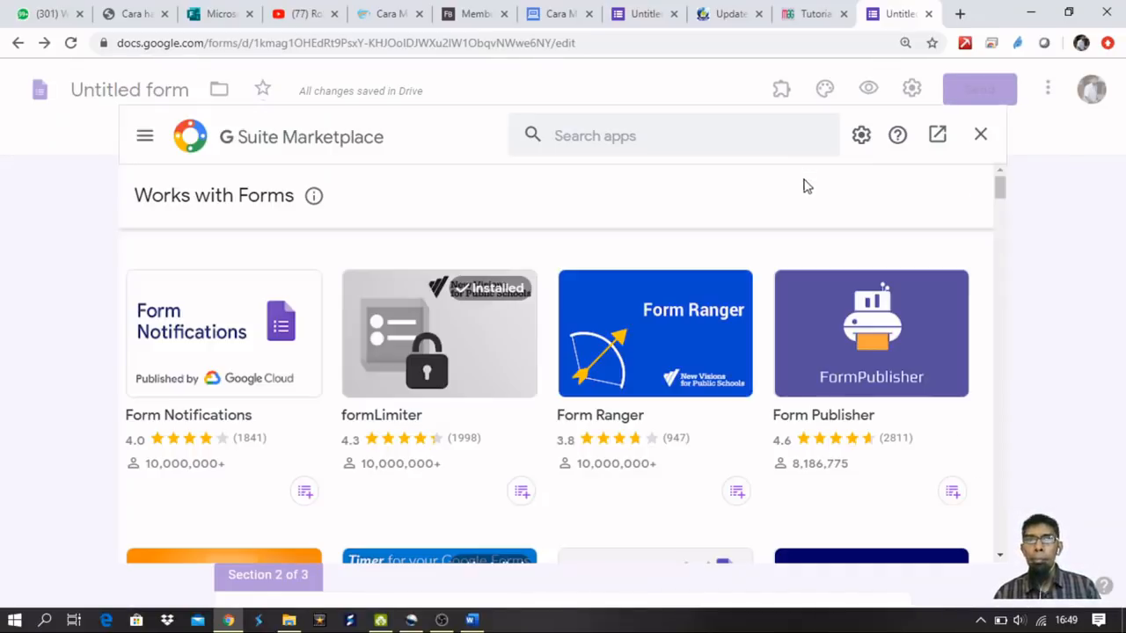
{"action": "scroll", "coordinate": [528, 360], "scroll_direction": "down", "scroll_amount": 10}
{"action": "scroll", "coordinate": [531, 352], "scroll_direction": "up", "scroll_amount": 10}
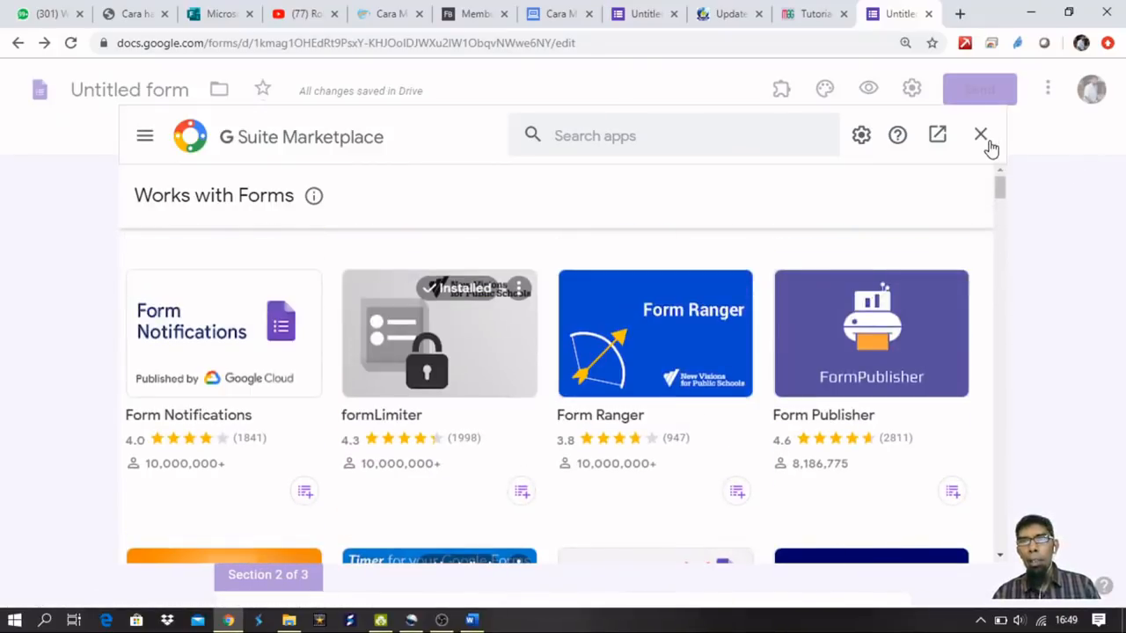
{"action": "left_click", "coordinate": [981, 139]}
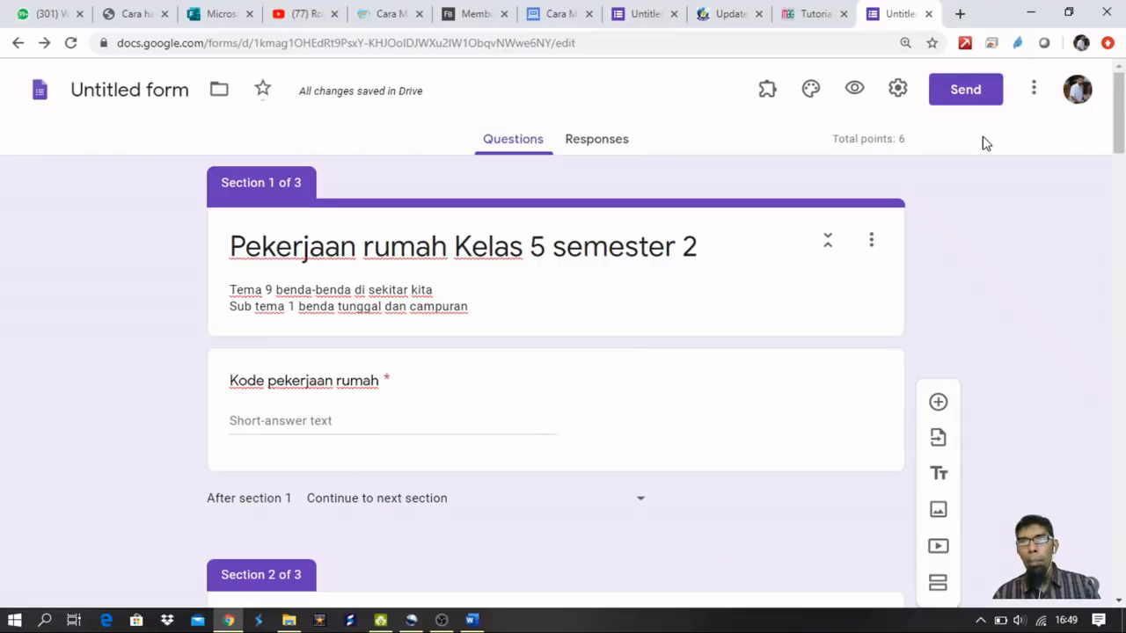
Load the add-ons store by appending ?addons_store to the form's address.
{"action": "left_click", "coordinate": [1036, 93]}
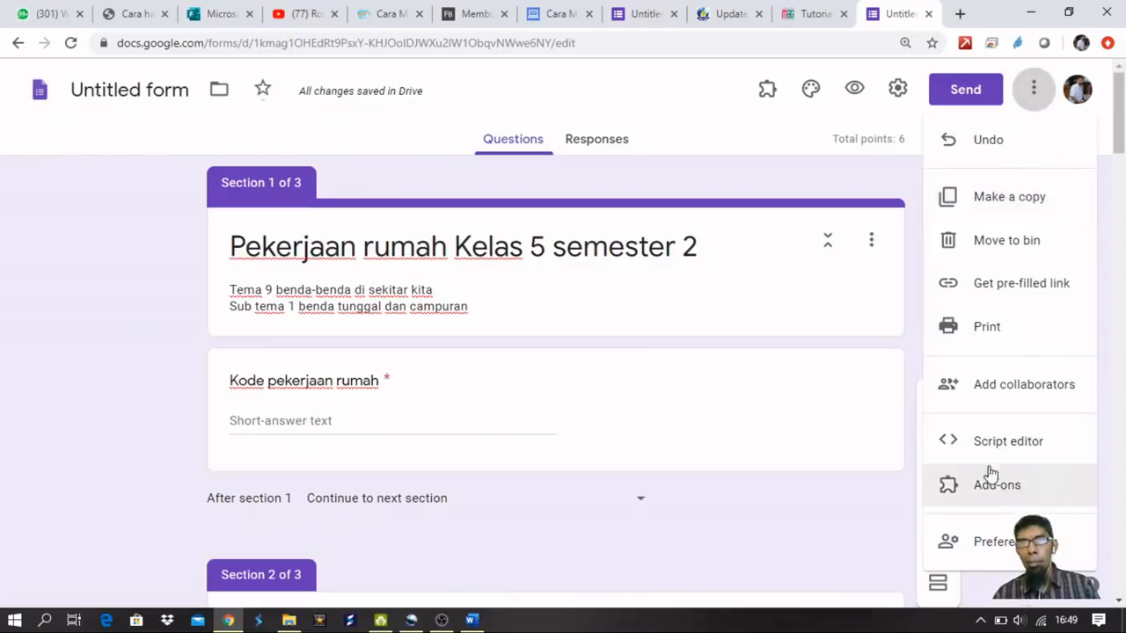
{"action": "left_click", "coordinate": [648, 43]}
{"action": "left_click", "coordinate": [624, 44]}
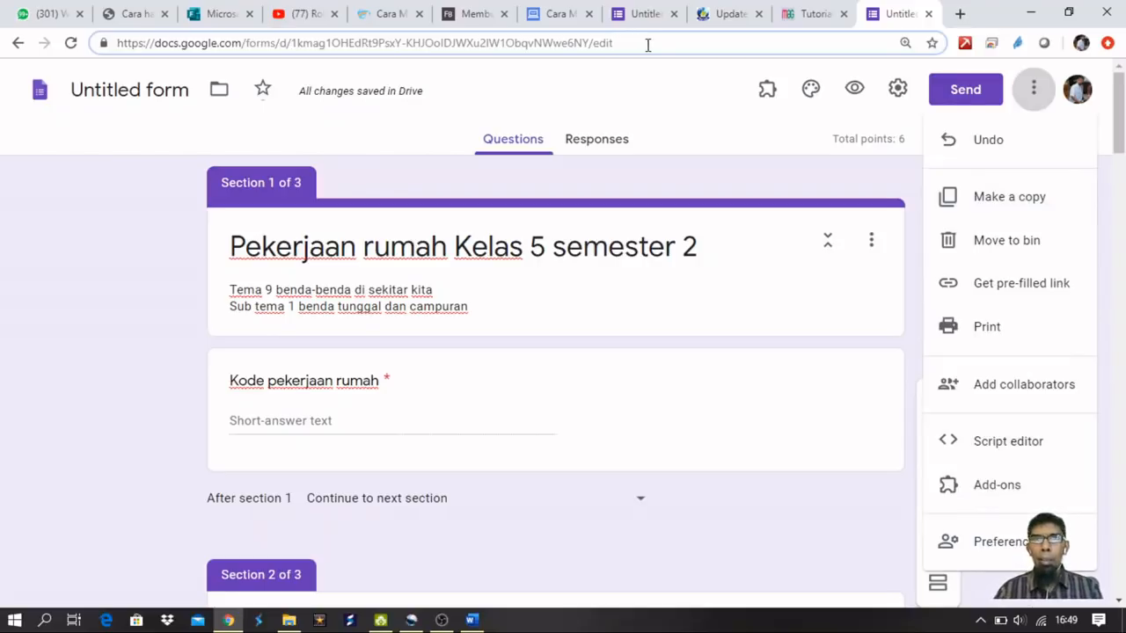
{"action": "type", "text": "?add"}
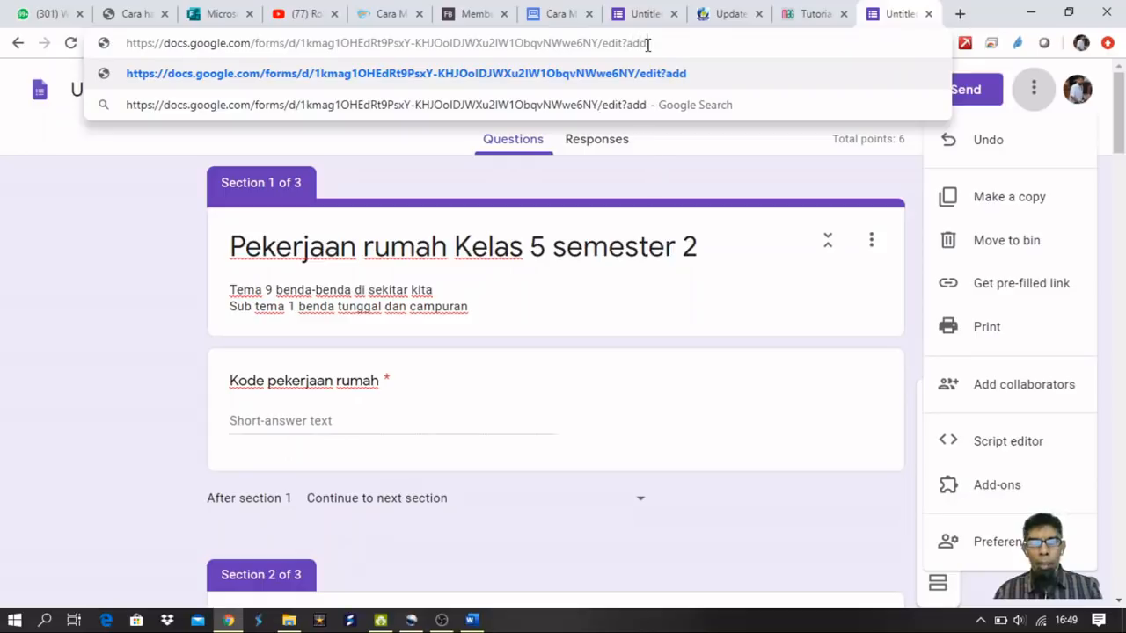
{"action": "type", "text": "ons_store"}
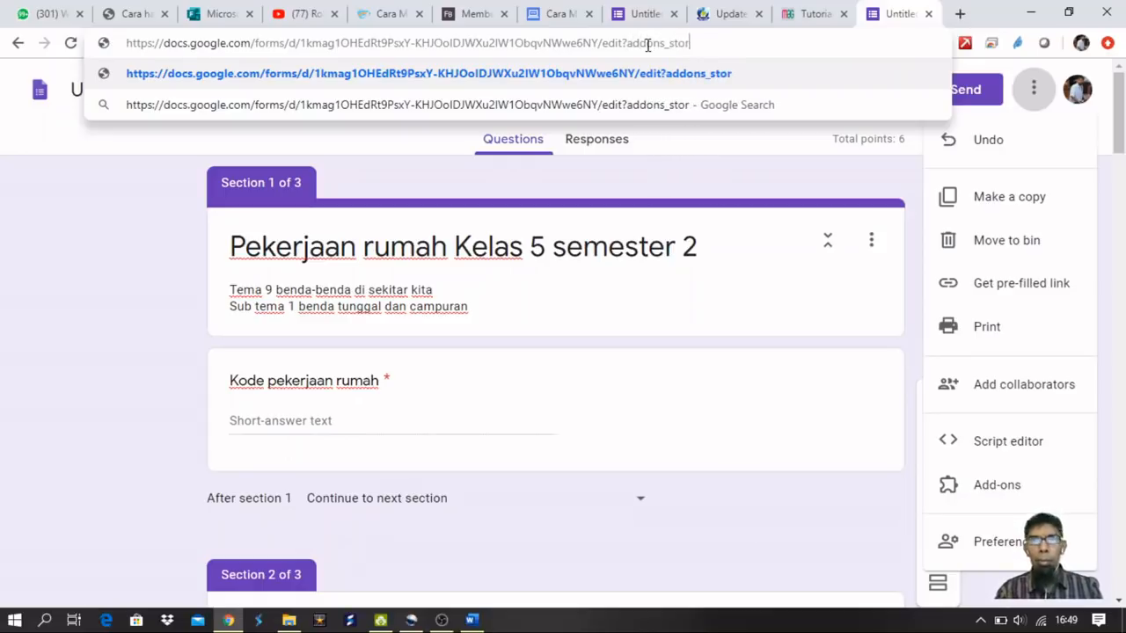
{"action": "key", "text": "Return"}
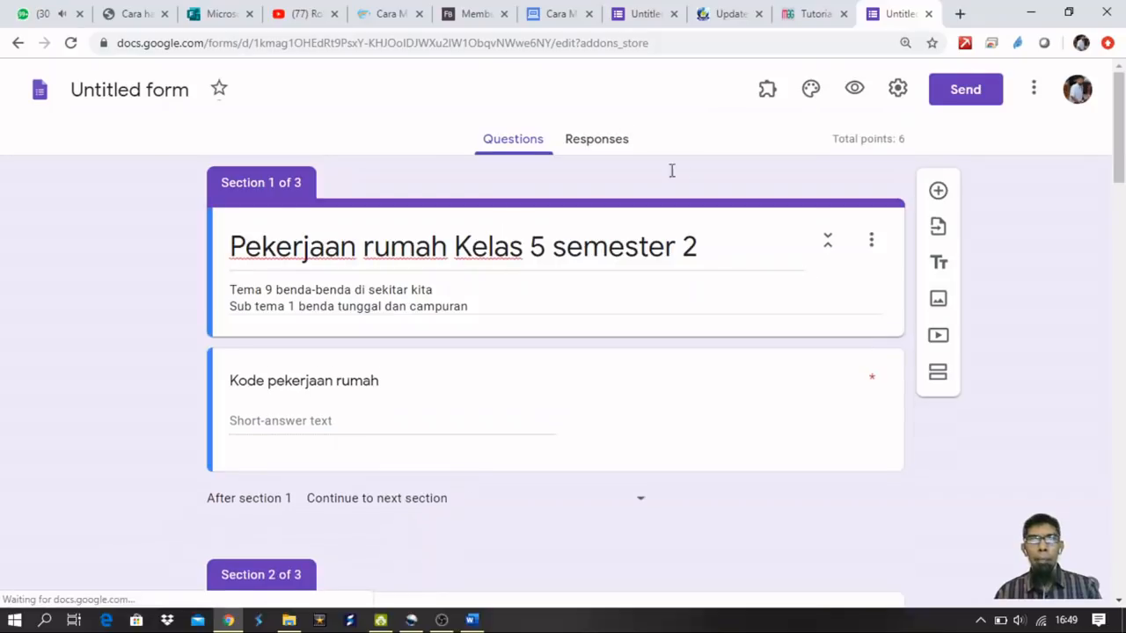
{"action": "left_click", "coordinate": [611, 46]}
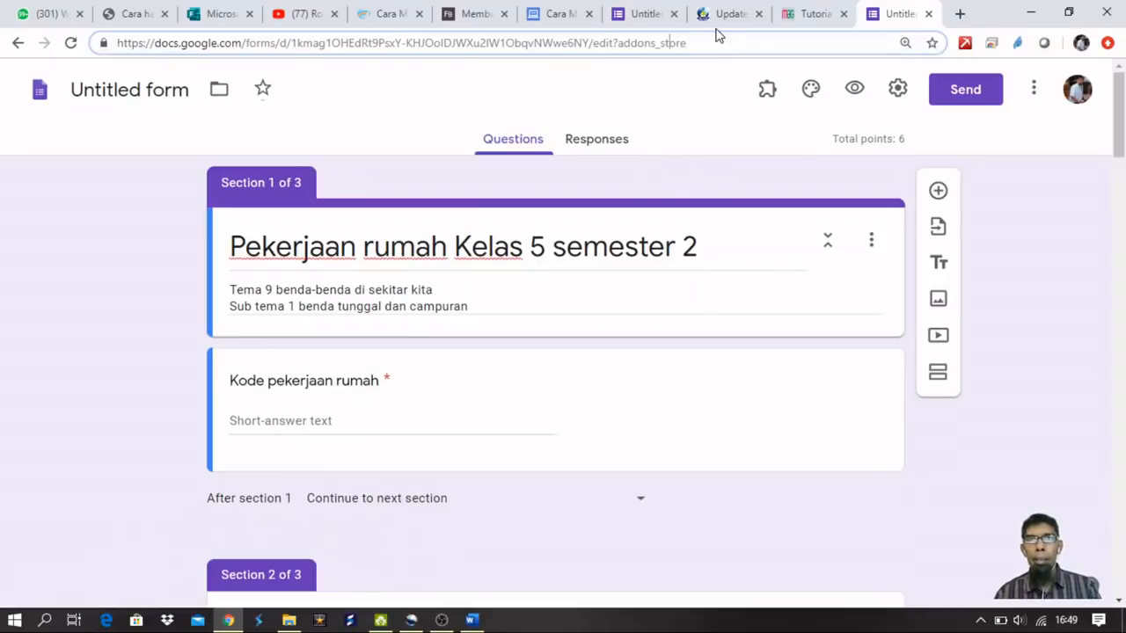
{"action": "key", "text": "Delete"}
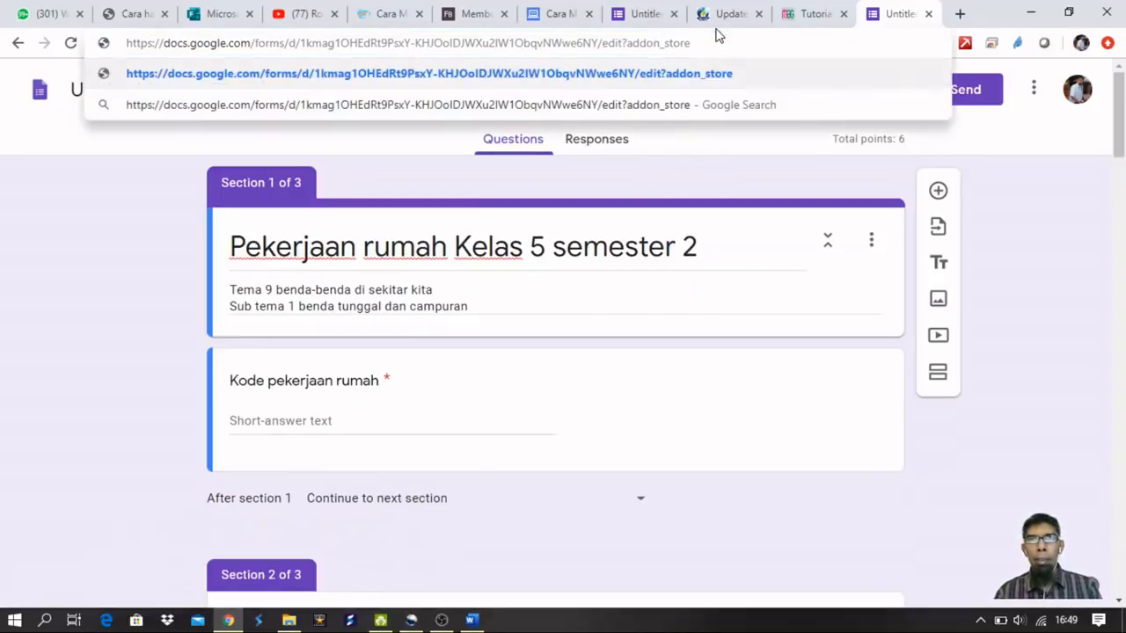
{"action": "key", "text": "Return"}
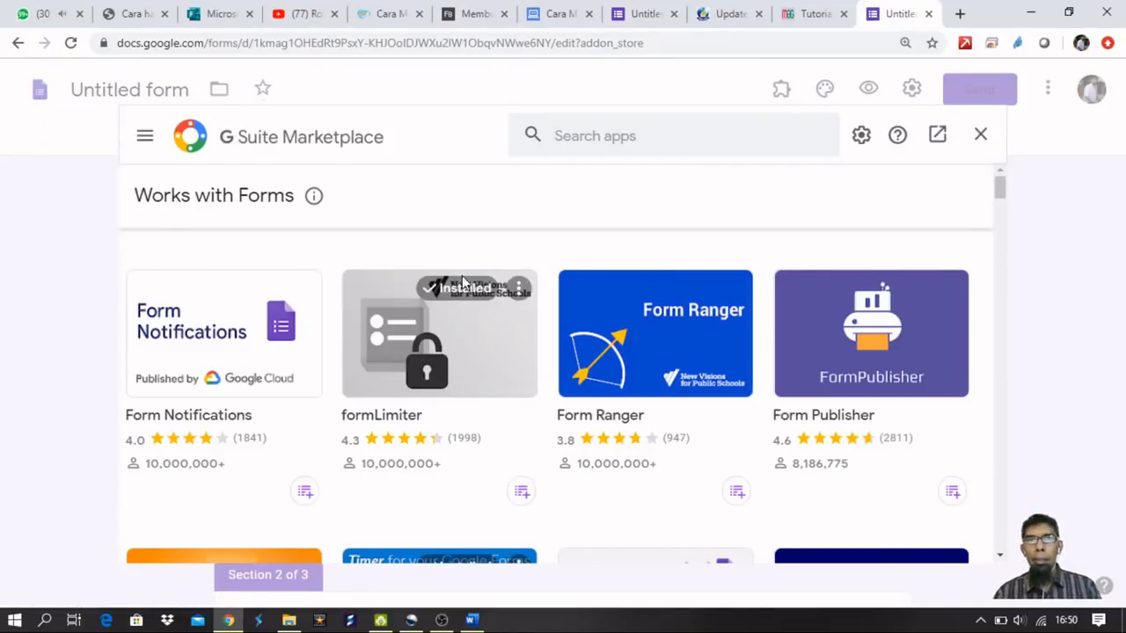
Close the marketplace and restore the plain form editor address.
{"action": "left_click", "coordinate": [981, 138]}
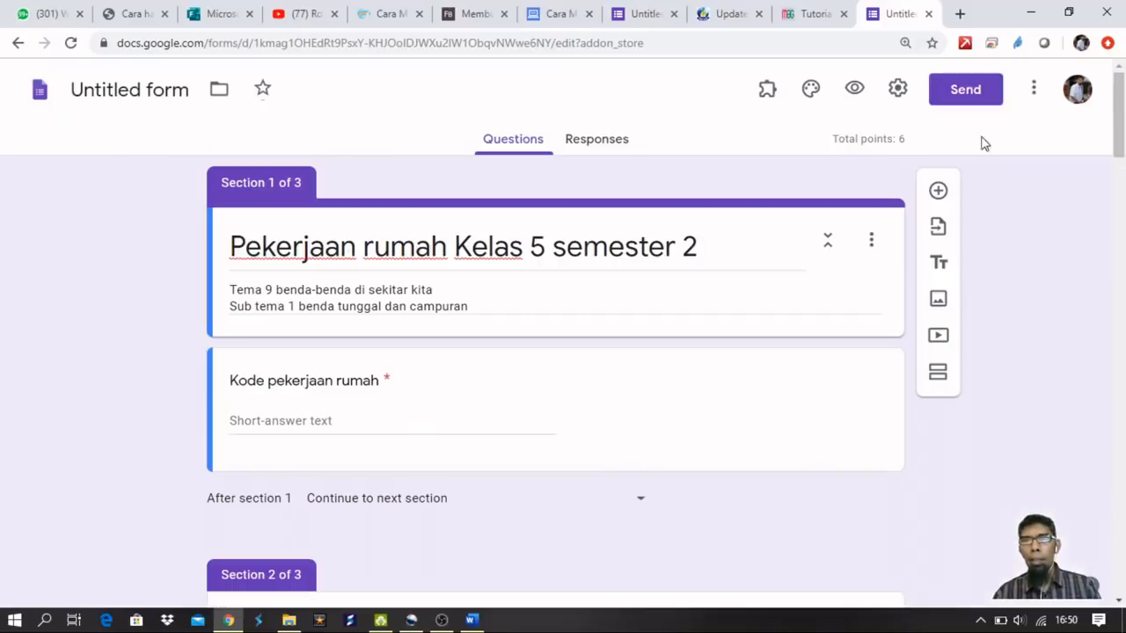
{"action": "left_click", "coordinate": [1036, 93]}
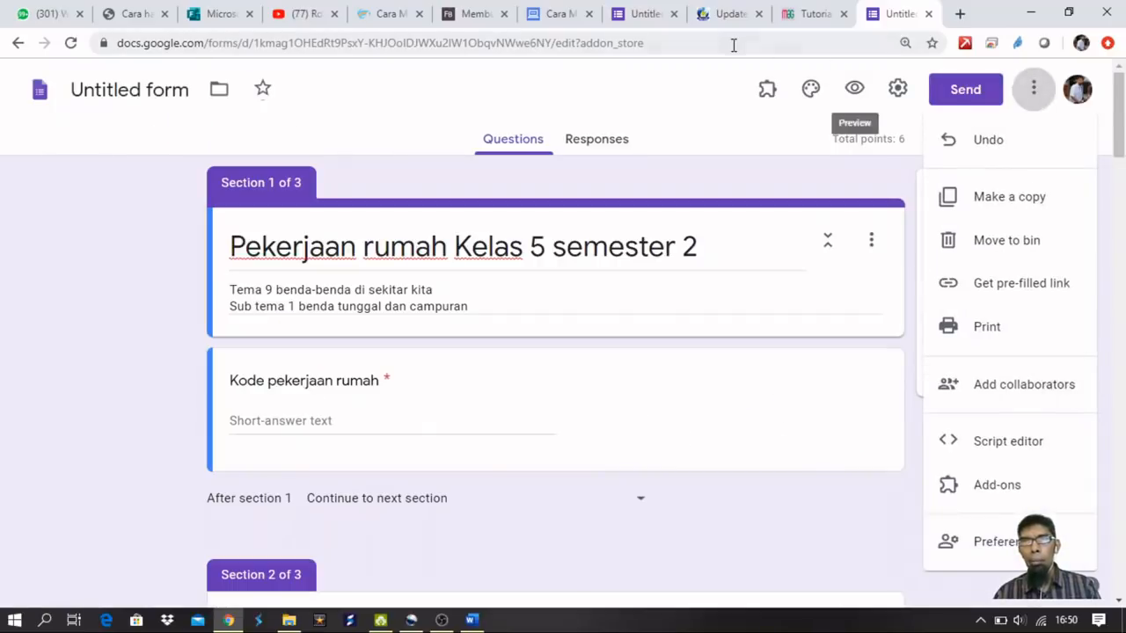
{"action": "left_click", "coordinate": [731, 44]}
{"action": "left_click", "coordinate": [649, 43]}
{"action": "left_click_drag", "start_coordinate": [682, 42], "coordinate": [617, 42]}
{"action": "key", "text": "BackSpace"}
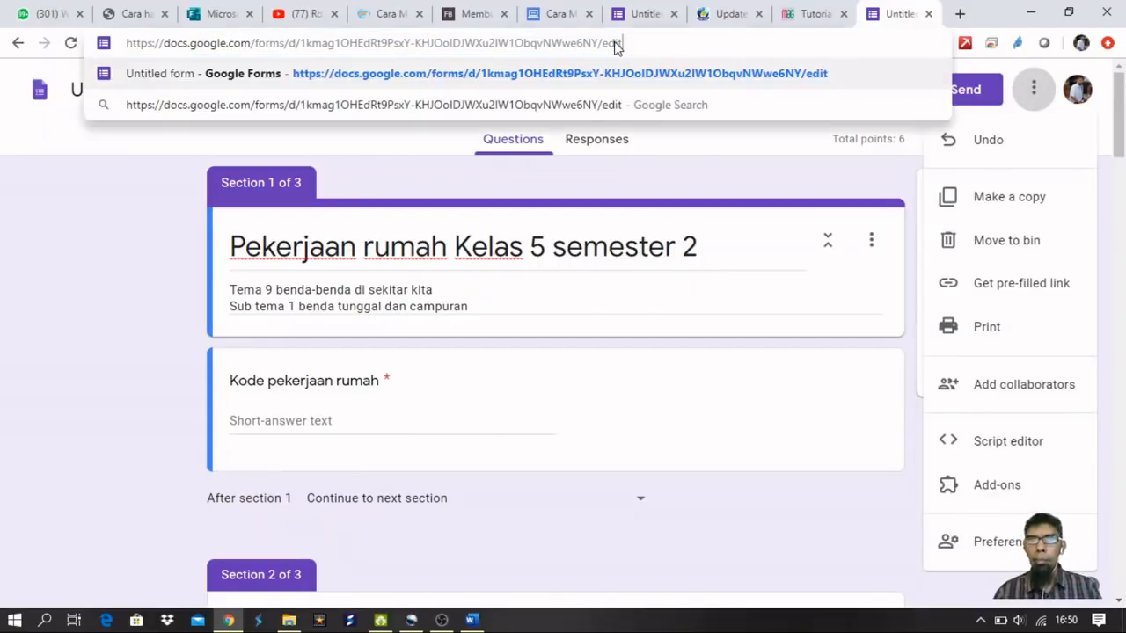
{"action": "key", "text": "Return"}
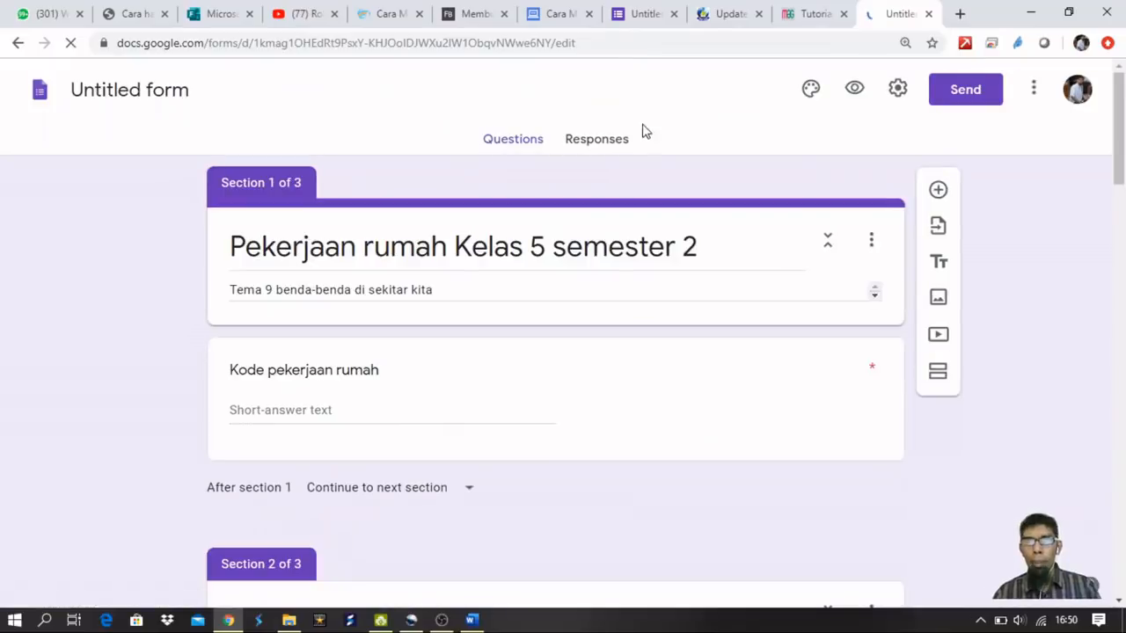
Search the add-ons marketplace for 'form li' and confirm formLimiter is already installed.
{"action": "left_click", "coordinate": [1034, 88]}
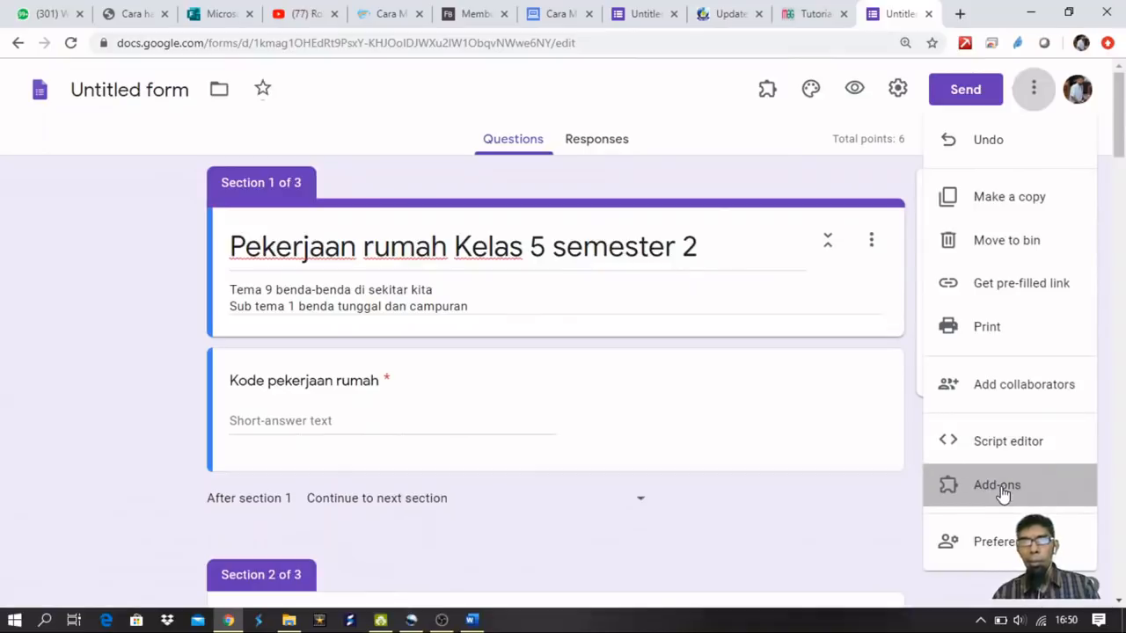
{"action": "left_click", "coordinate": [1003, 495]}
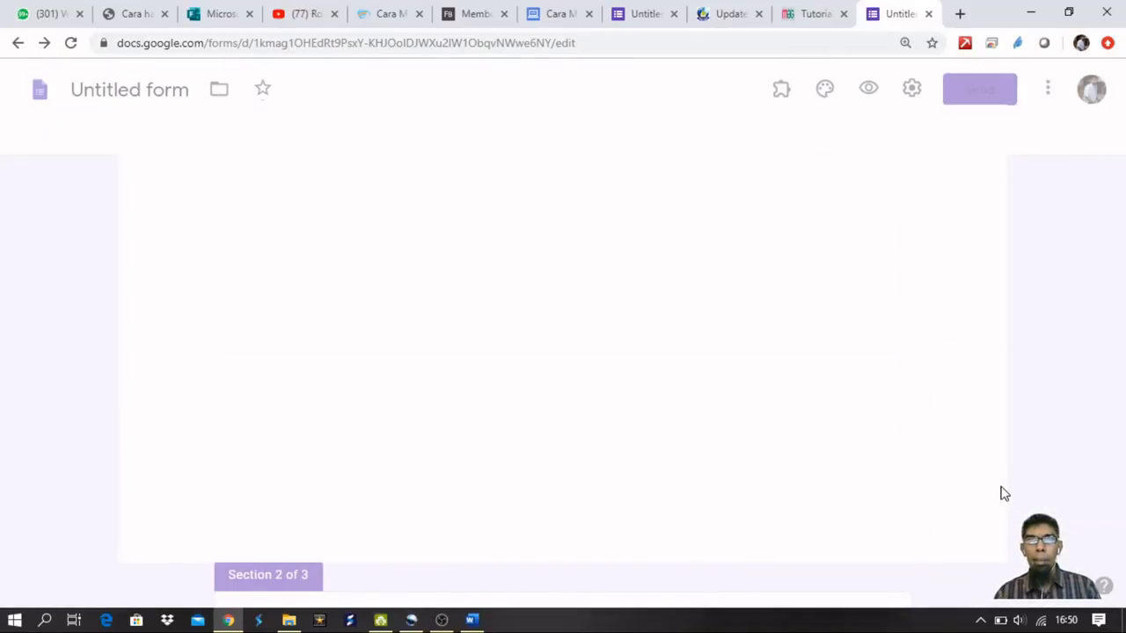
{"action": "left_click", "coordinate": [748, 133]}
{"action": "type", "text": "form l"}
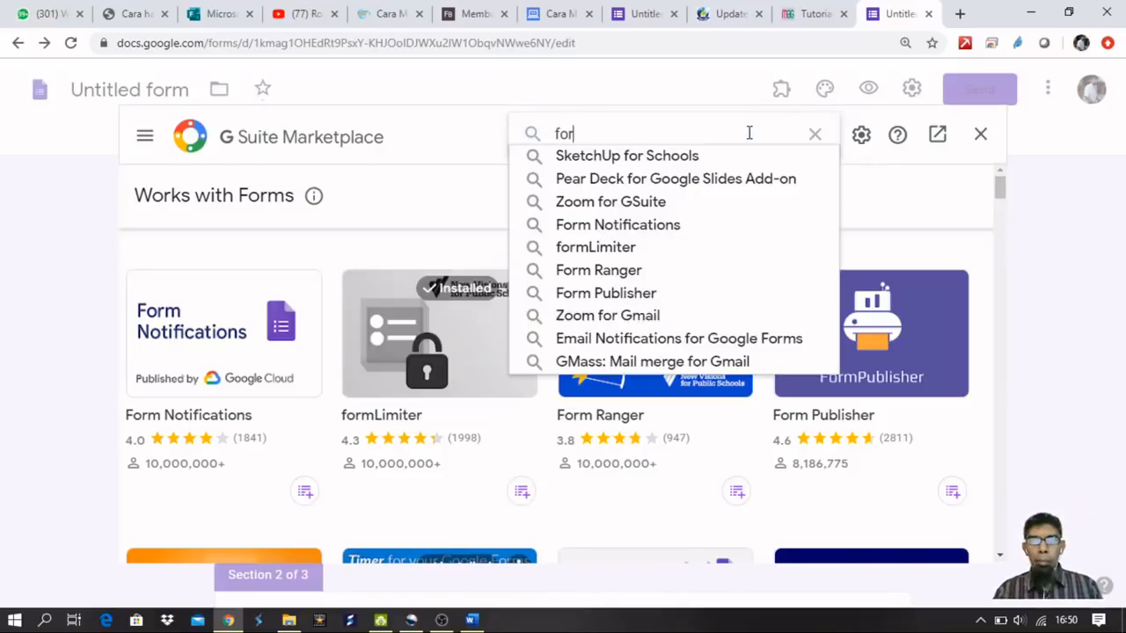
{"action": "key", "text": "BackSpace"}
{"action": "key", "text": "BackSpace"}
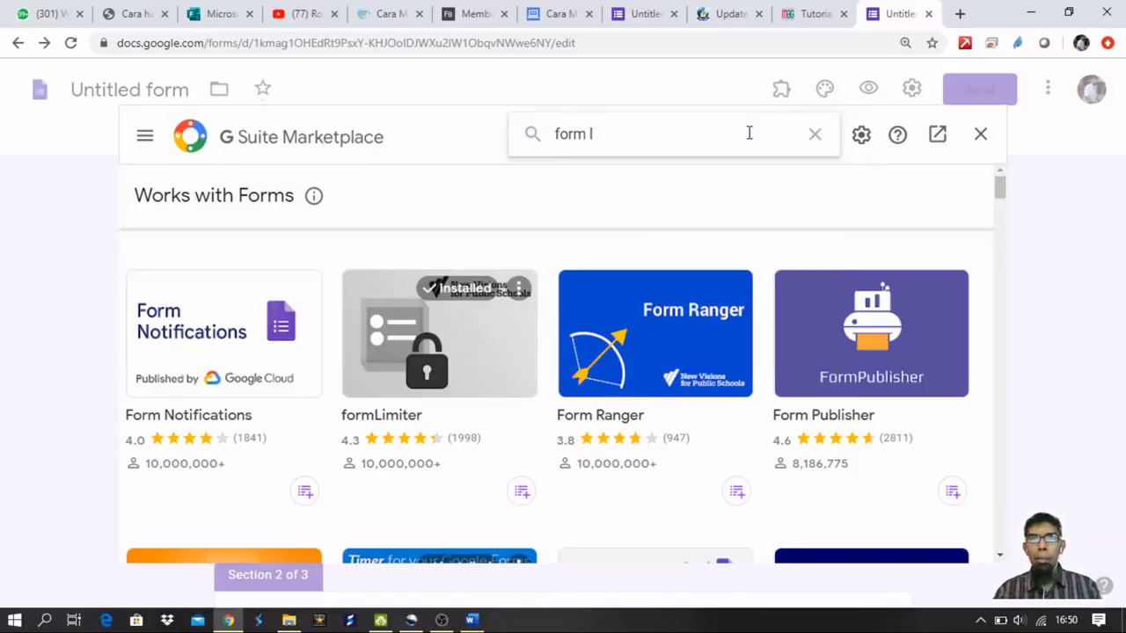
{"action": "type", "text": "li"}
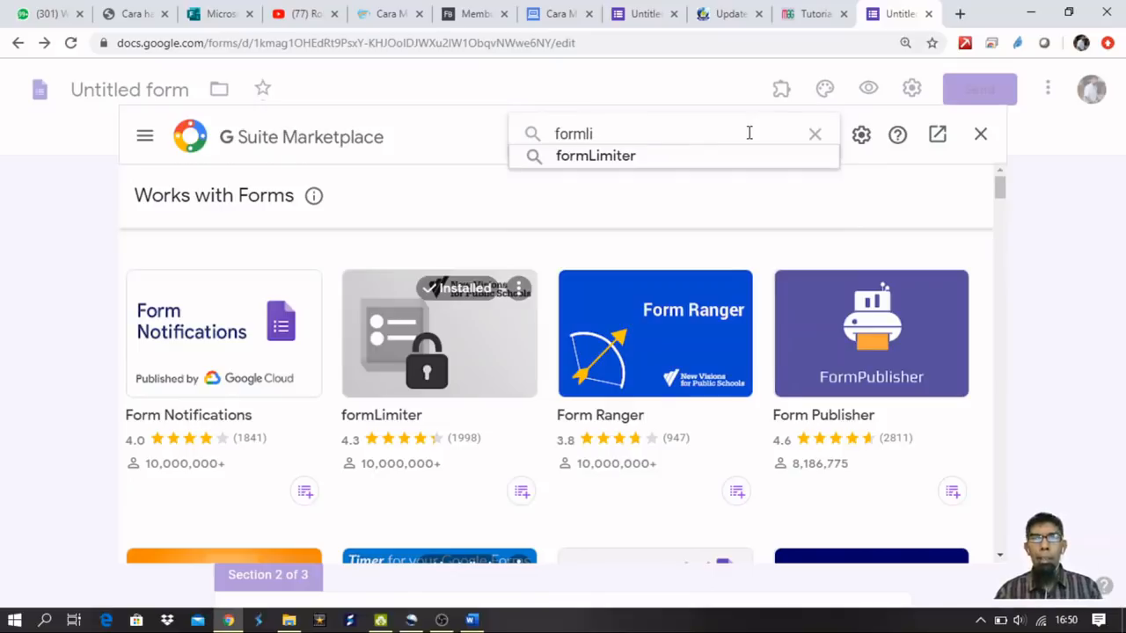
{"action": "left_click", "coordinate": [674, 164]}
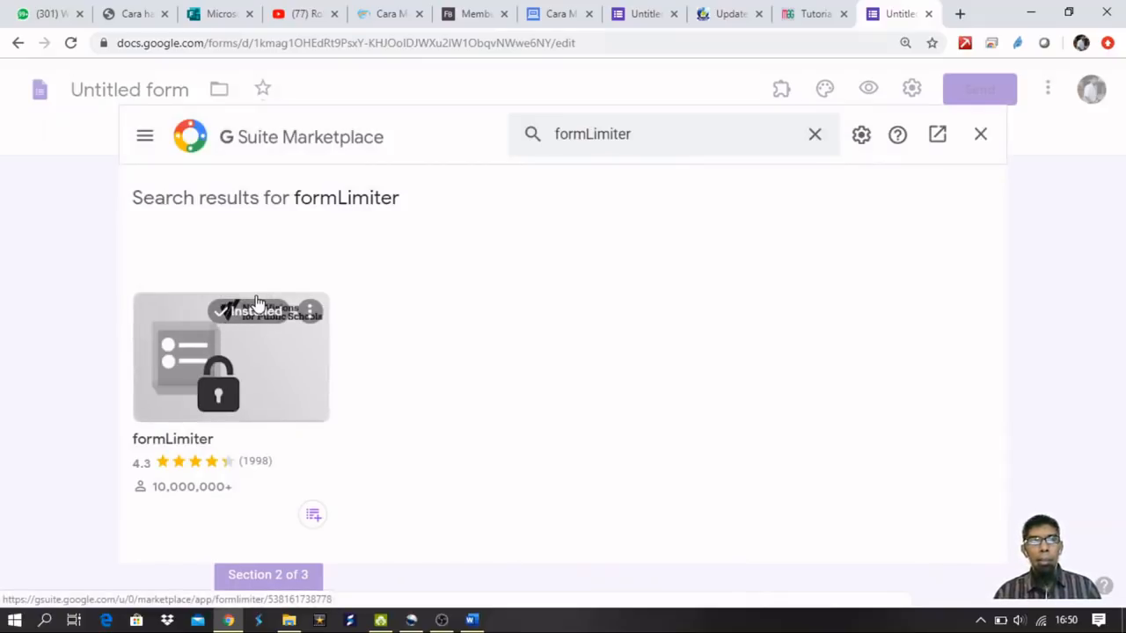
{"action": "left_click", "coordinate": [312, 313]}
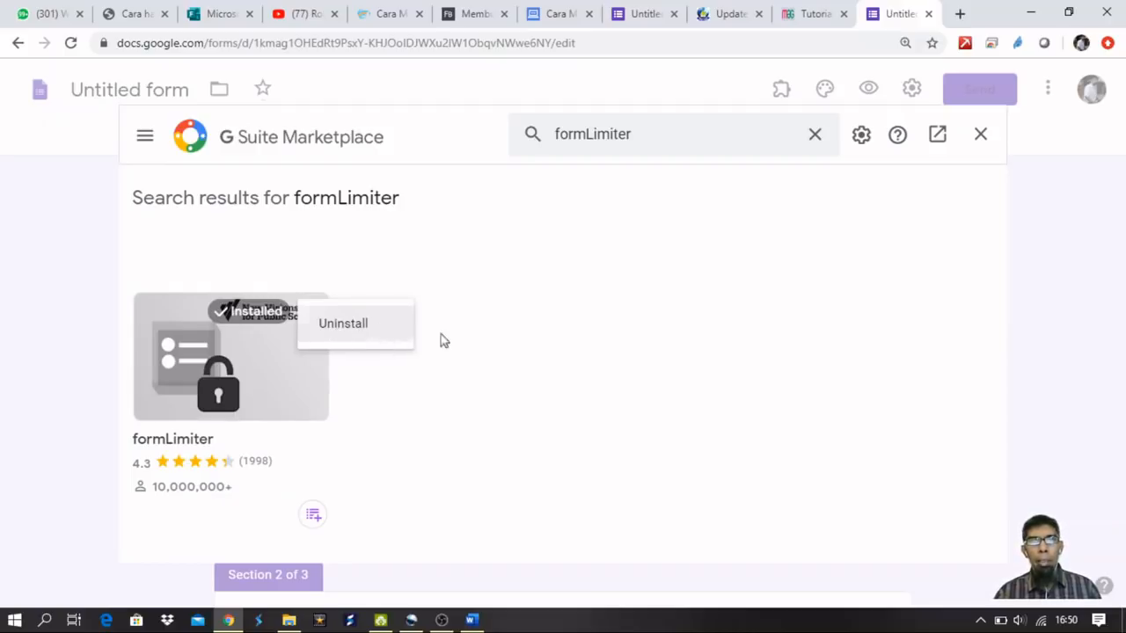
{"action": "left_click", "coordinate": [491, 338]}
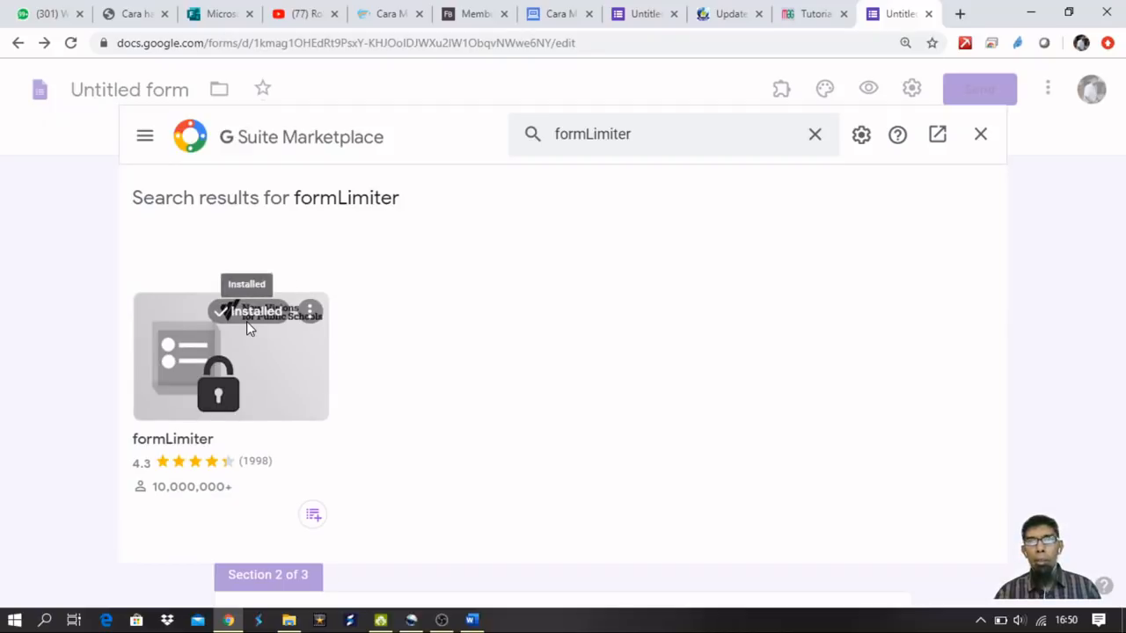
{"action": "left_click", "coordinate": [979, 134]}
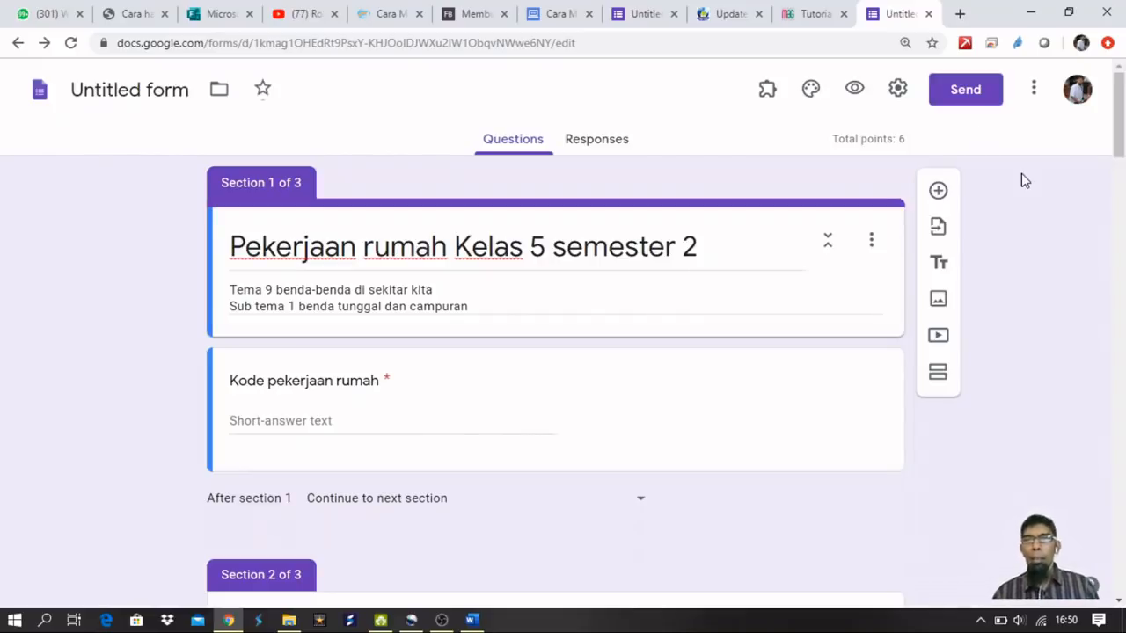
Open formLimiter from the installed add-ons list, then close its popup.
{"action": "left_click", "coordinate": [768, 91]}
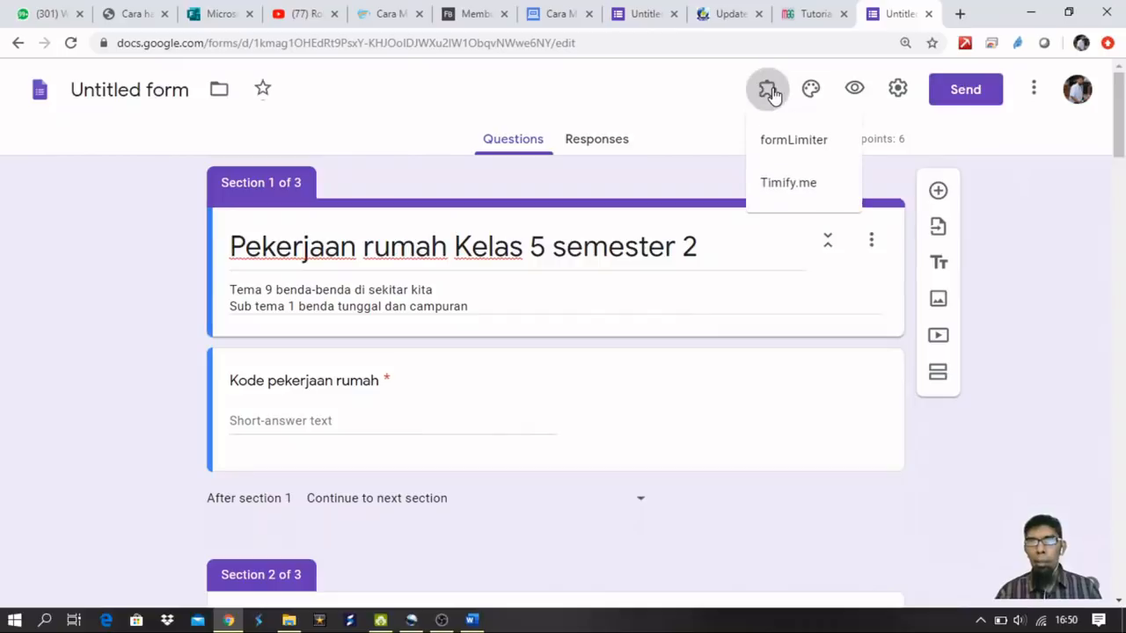
{"action": "left_click", "coordinate": [762, 101]}
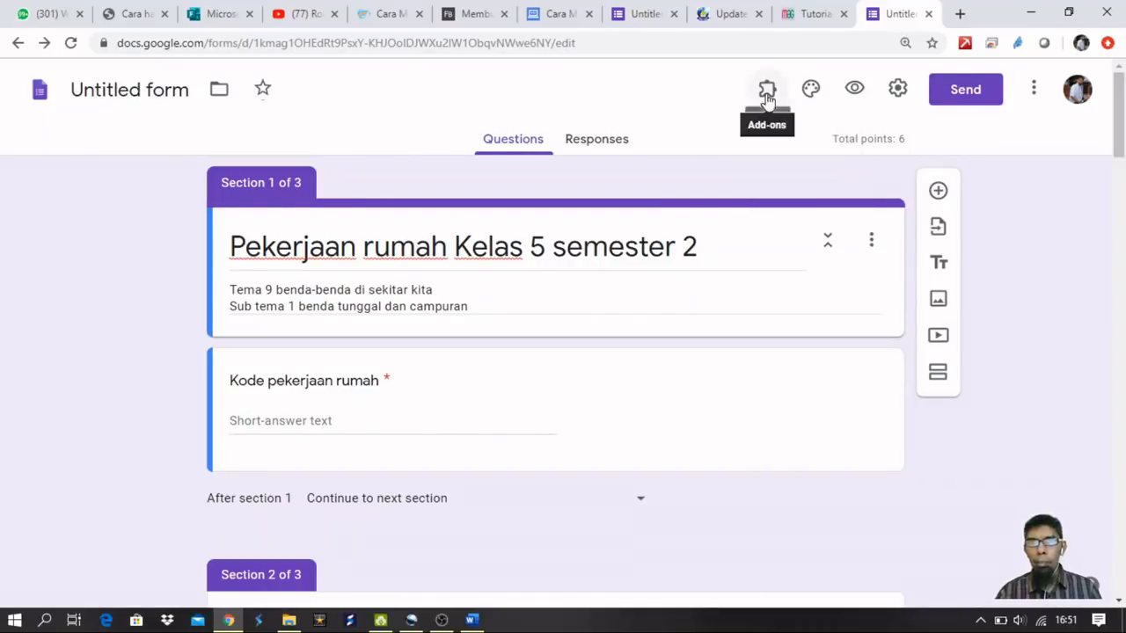
{"action": "left_click", "coordinate": [767, 97]}
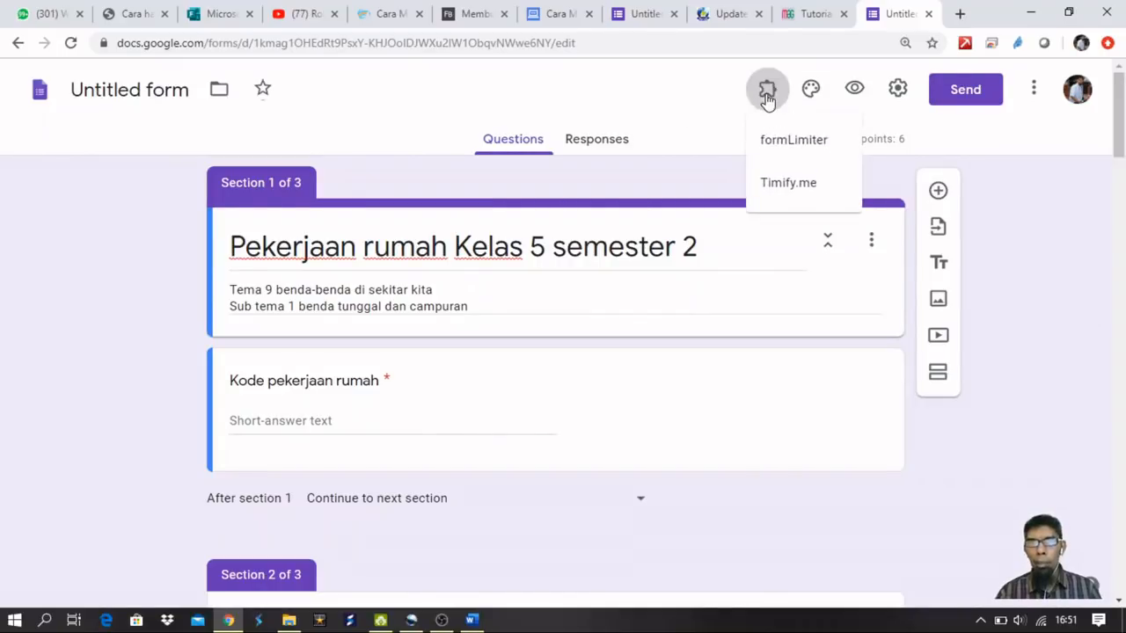
{"action": "left_click", "coordinate": [816, 141]}
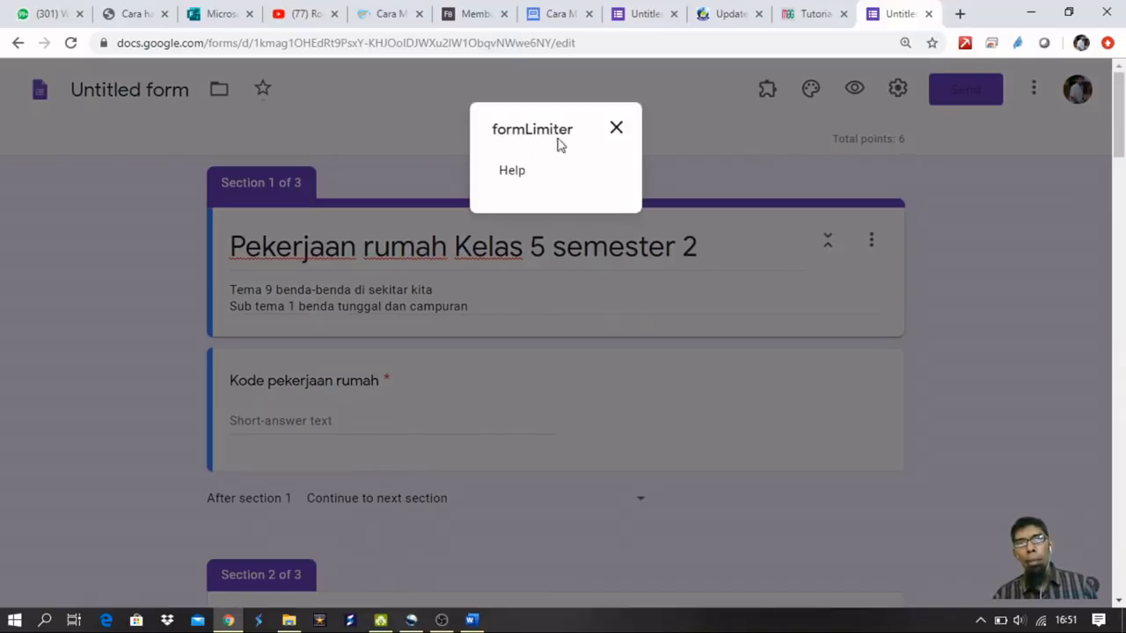
{"action": "left_click", "coordinate": [616, 130]}
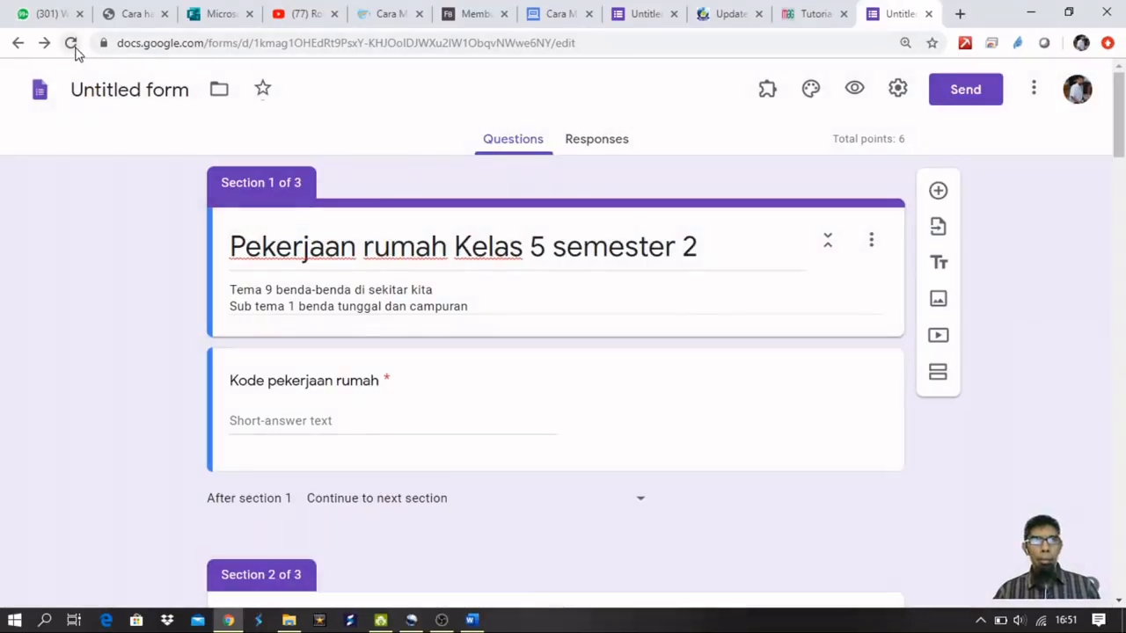
Reload the form and launch formLimiter's Set limit sidebar.
{"action": "left_click", "coordinate": [74, 46]}
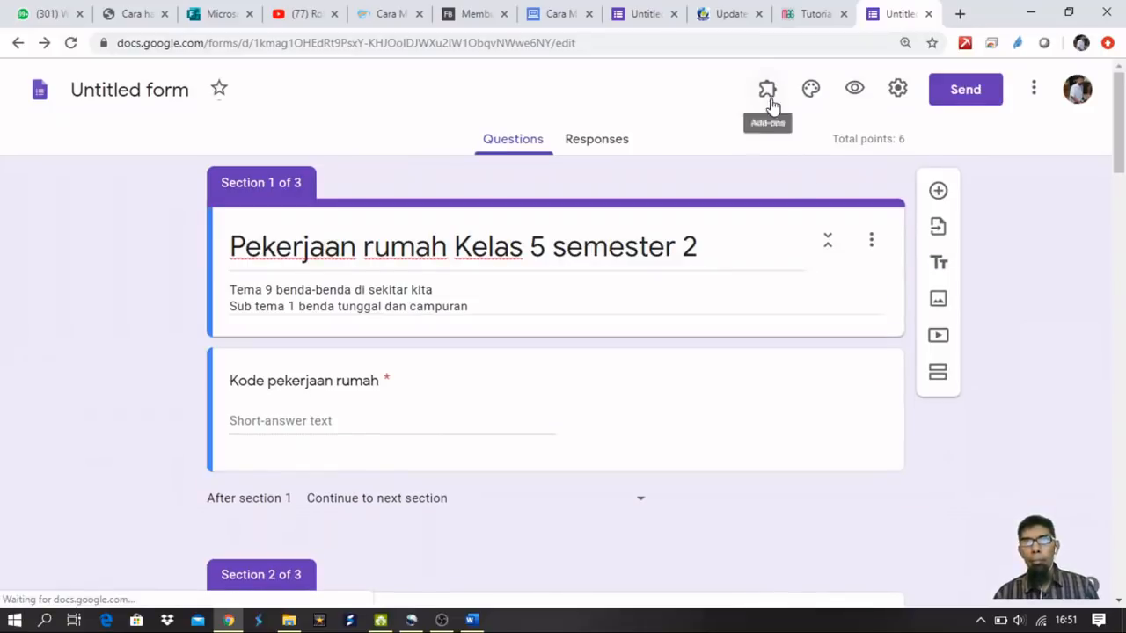
{"action": "left_click", "coordinate": [767, 91]}
{"action": "left_click", "coordinate": [781, 146]}
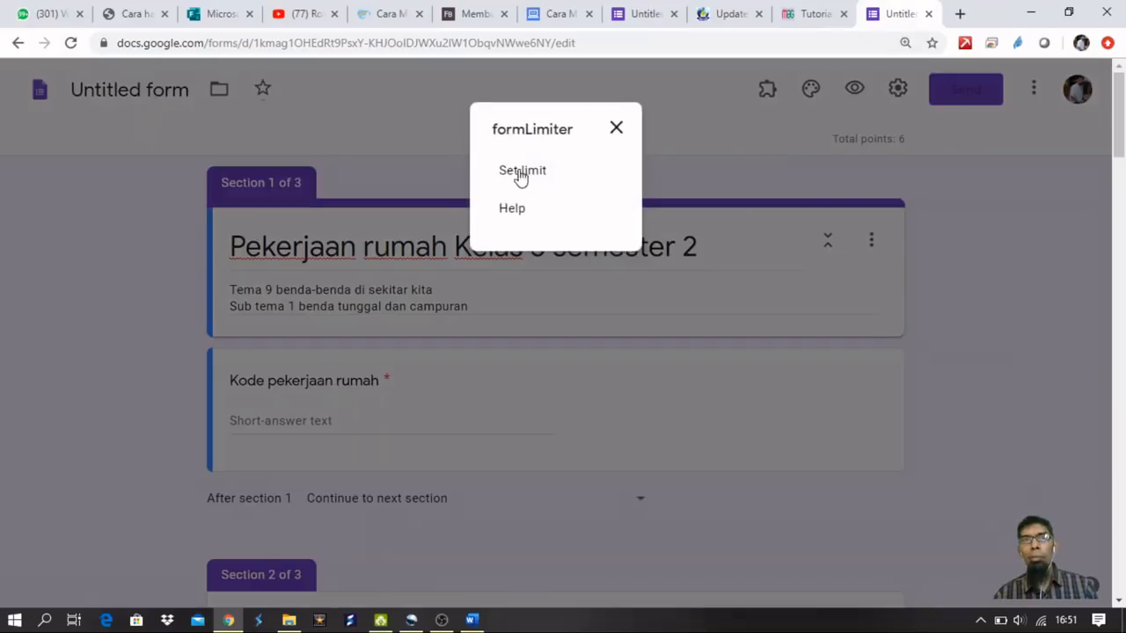
{"action": "left_click", "coordinate": [531, 174]}
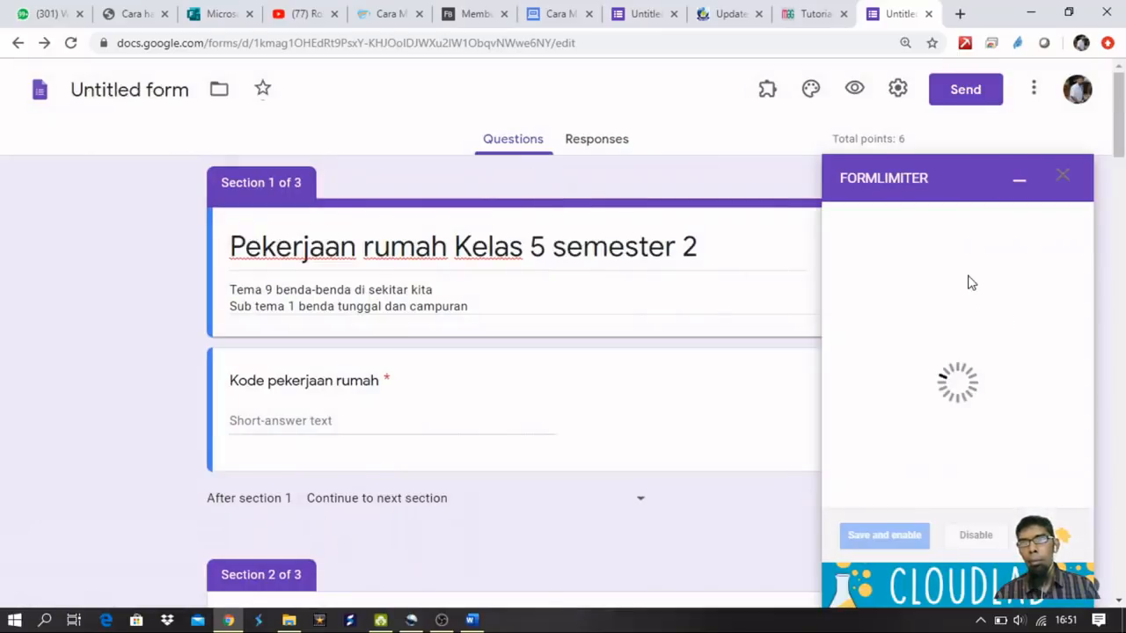
Set the formLimiter limit type to date and time, due 05/04/2020 at 4:55 PM.
{"action": "left_click", "coordinate": [890, 239]}
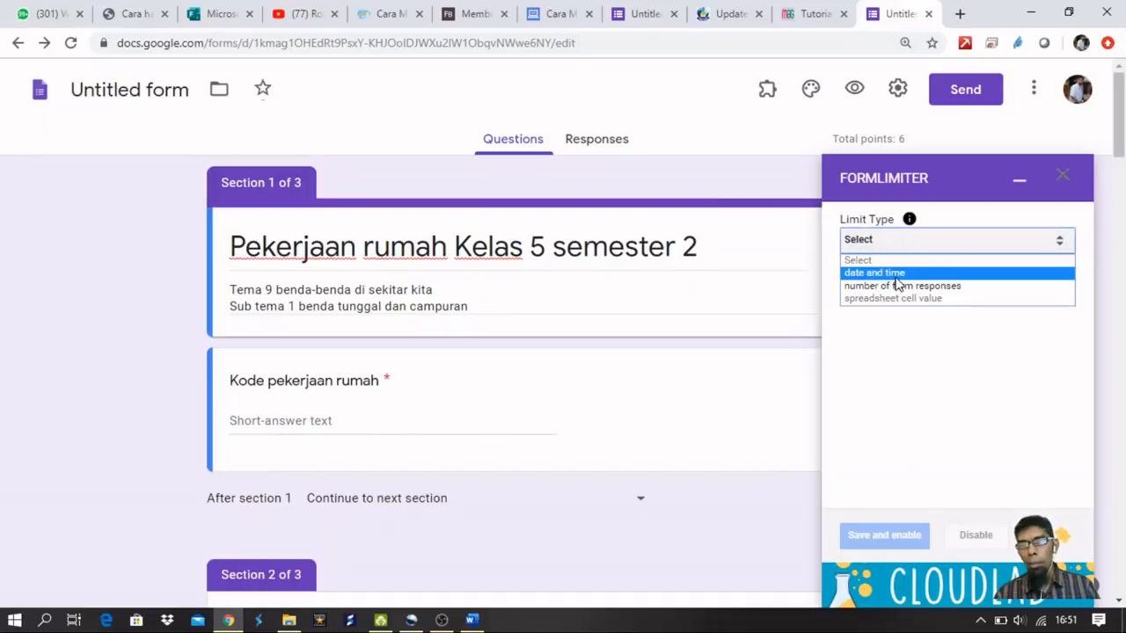
{"action": "left_click", "coordinate": [895, 276]}
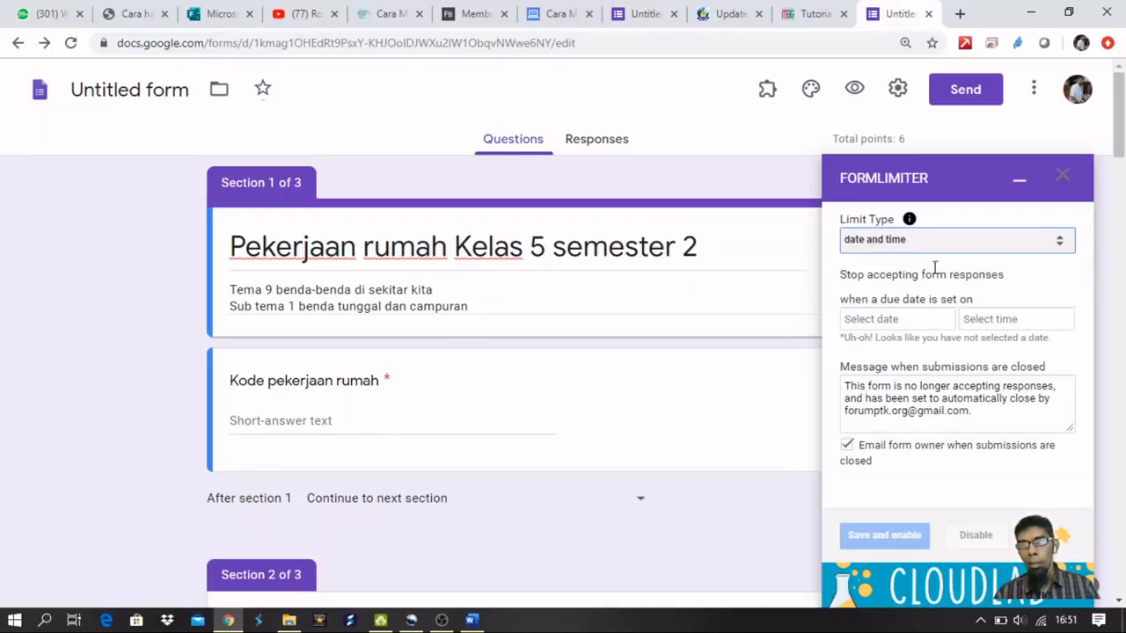
{"action": "left_click", "coordinate": [889, 322]}
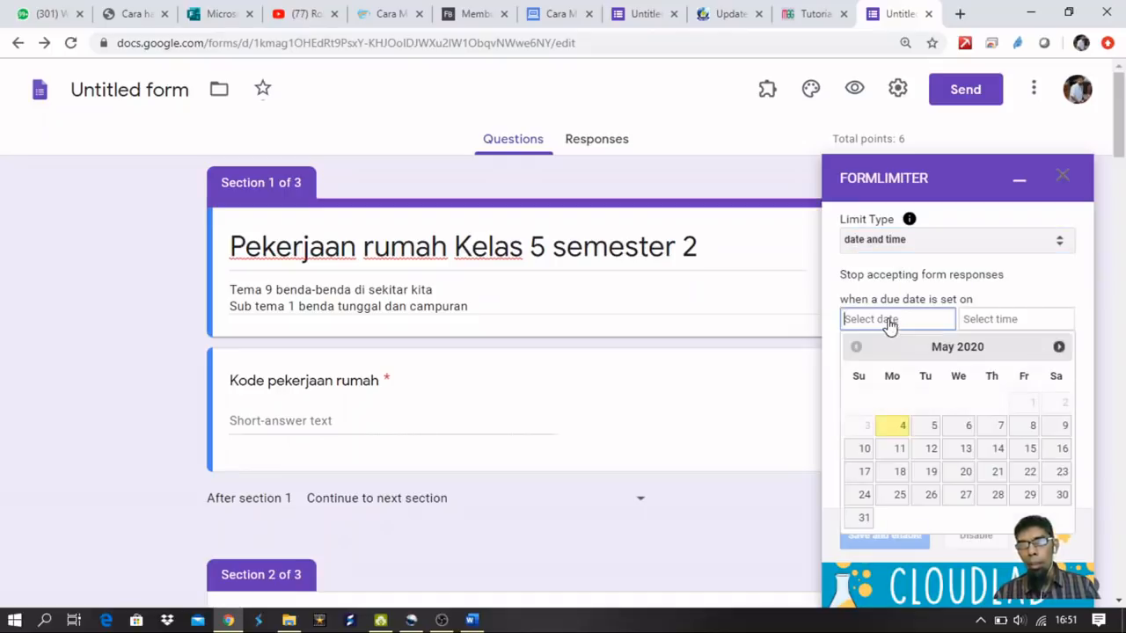
{"action": "left_click", "coordinate": [901, 428]}
{"action": "left_click", "coordinate": [978, 322]}
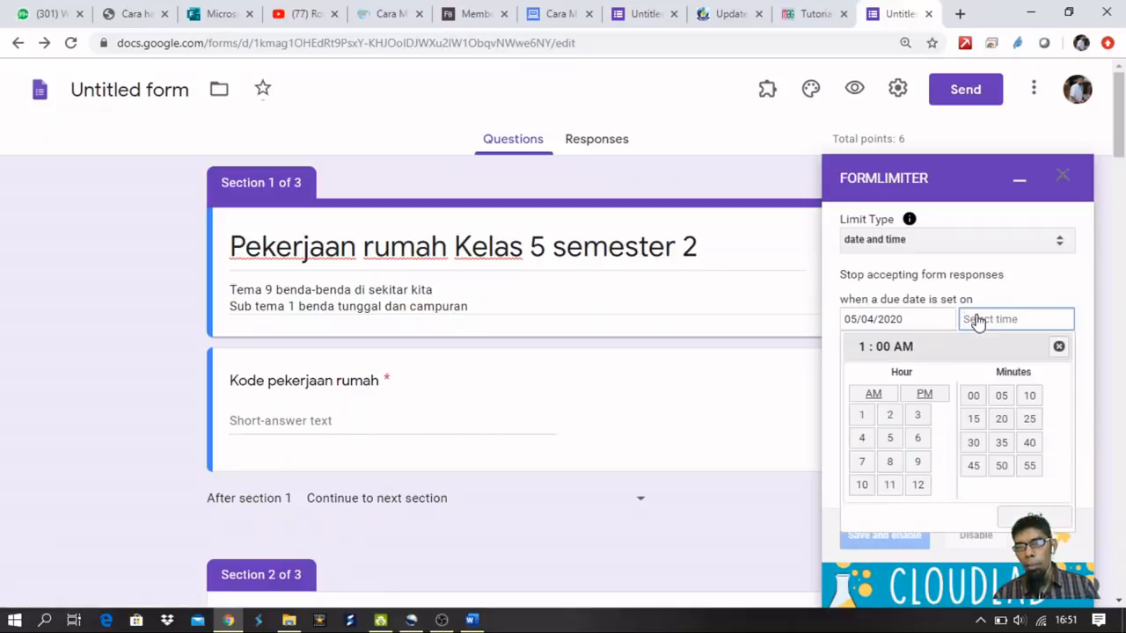
{"action": "left_click", "coordinate": [862, 445]}
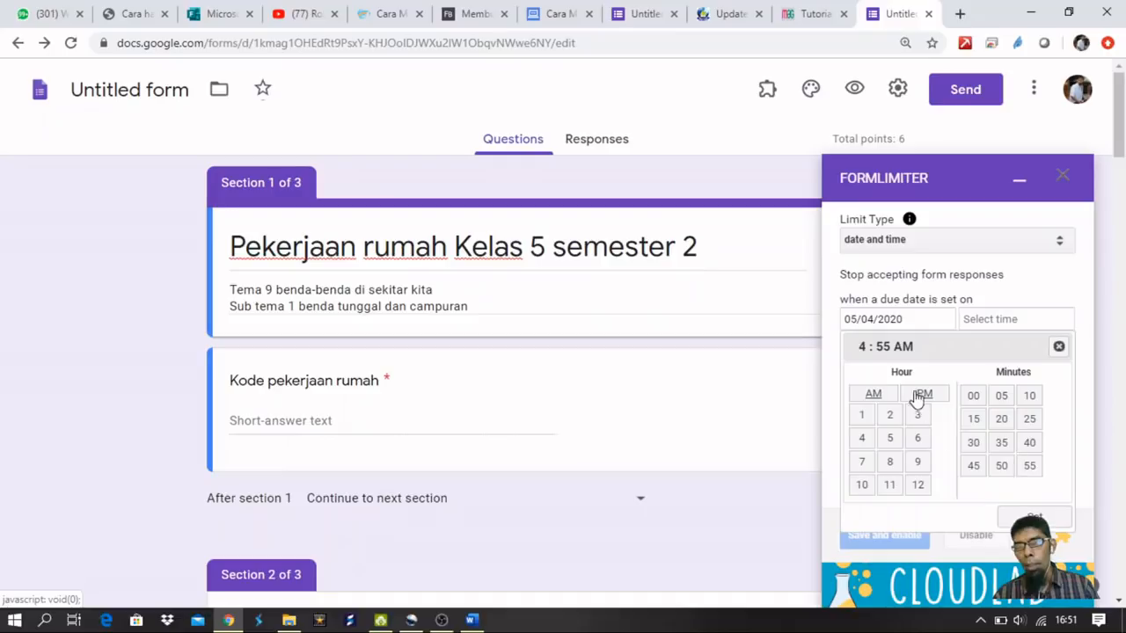
{"action": "left_click", "coordinate": [1038, 517]}
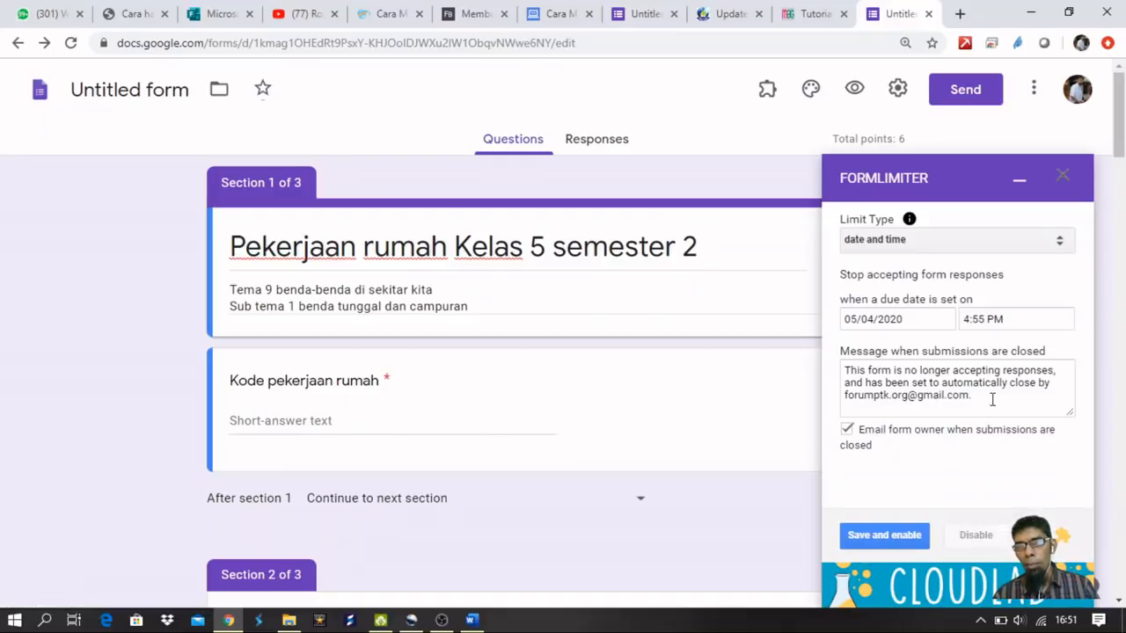
Replace the closing message with Indonesian text, save and enable the limit, and minimize the panel.
{"action": "left_click_drag", "start_coordinate": [992, 401], "coordinate": [837, 365]}
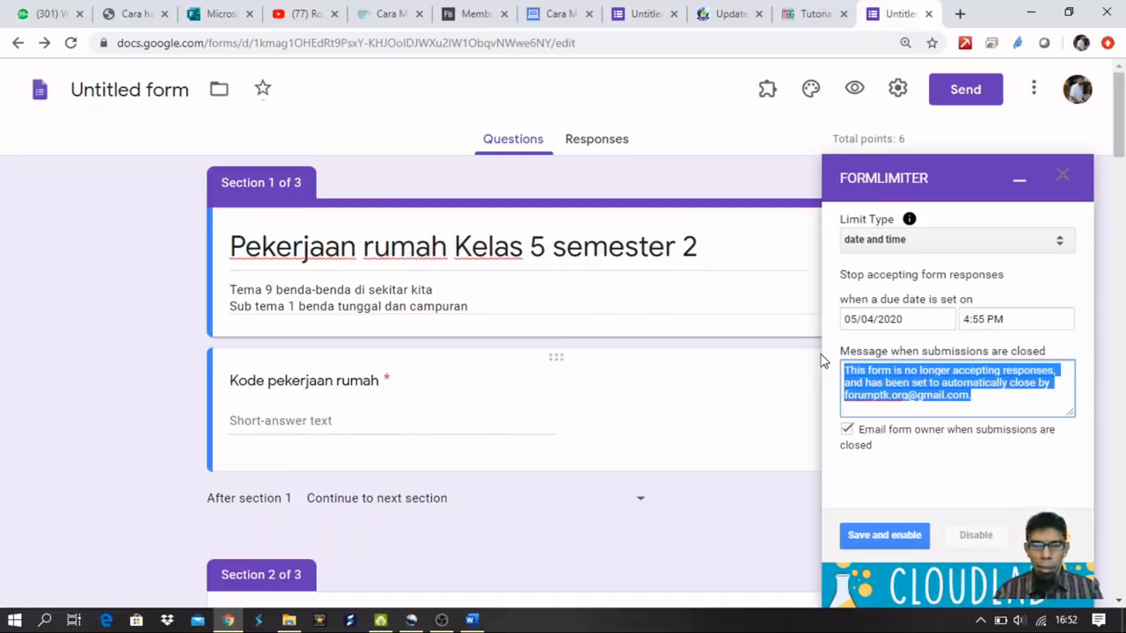
{"action": "type", "text": "Waktu pengerjaan PR sudah habi"}
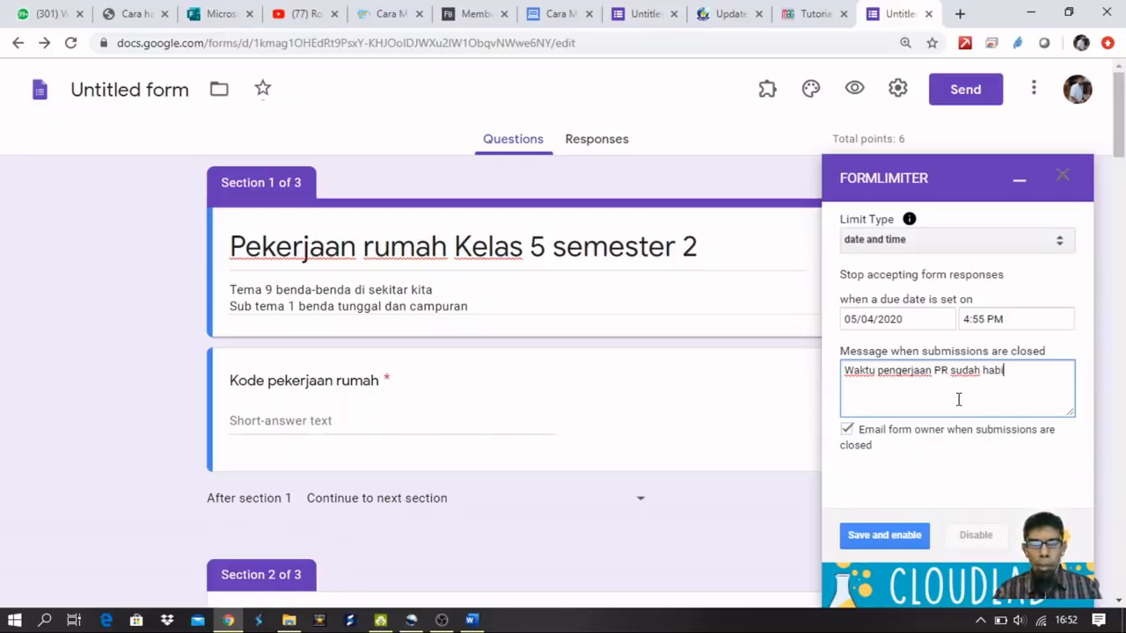
{"action": "type", "text": "kan ananda lebih displin waktu dalam menger"}
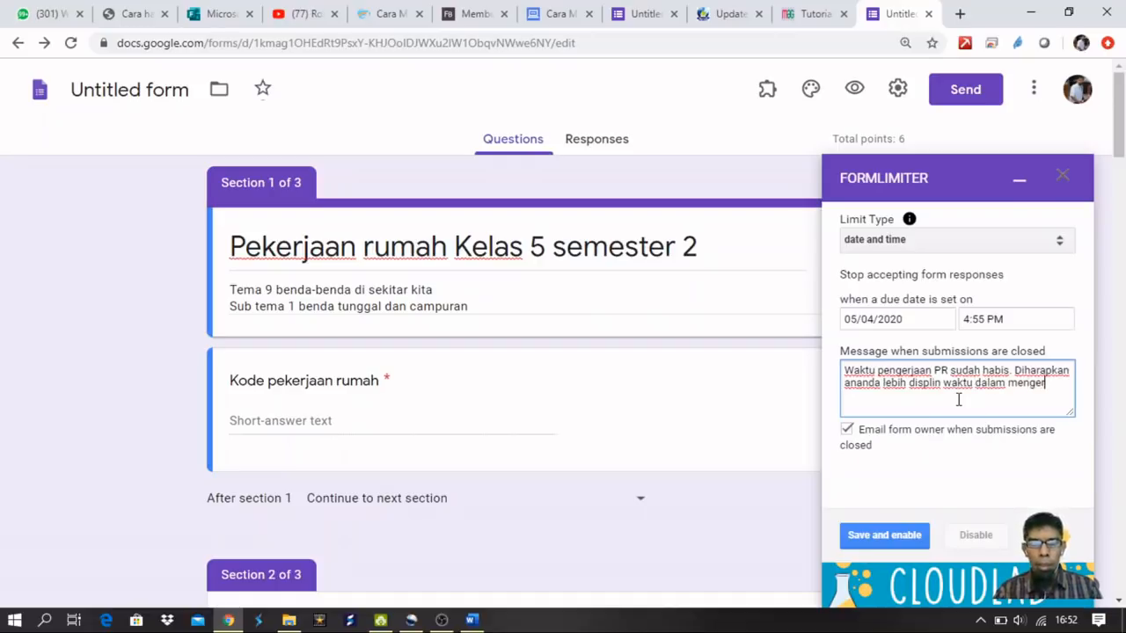
{"action": "type", "text": "n tugas yang diberikan !"}
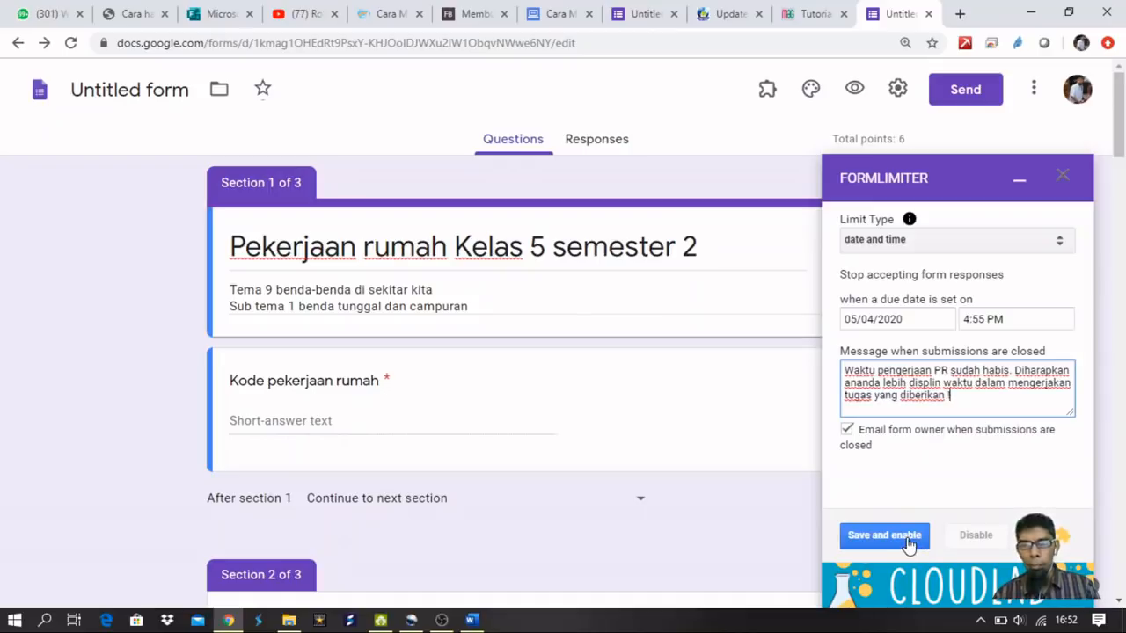
{"action": "left_click", "coordinate": [910, 545]}
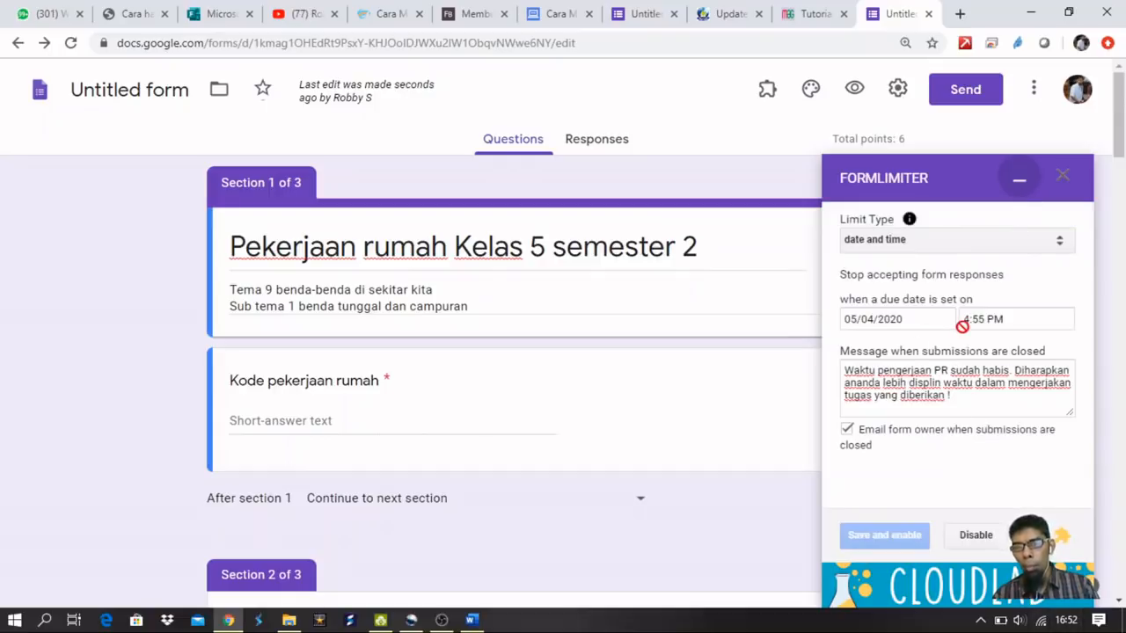
{"action": "left_click", "coordinate": [1019, 177]}
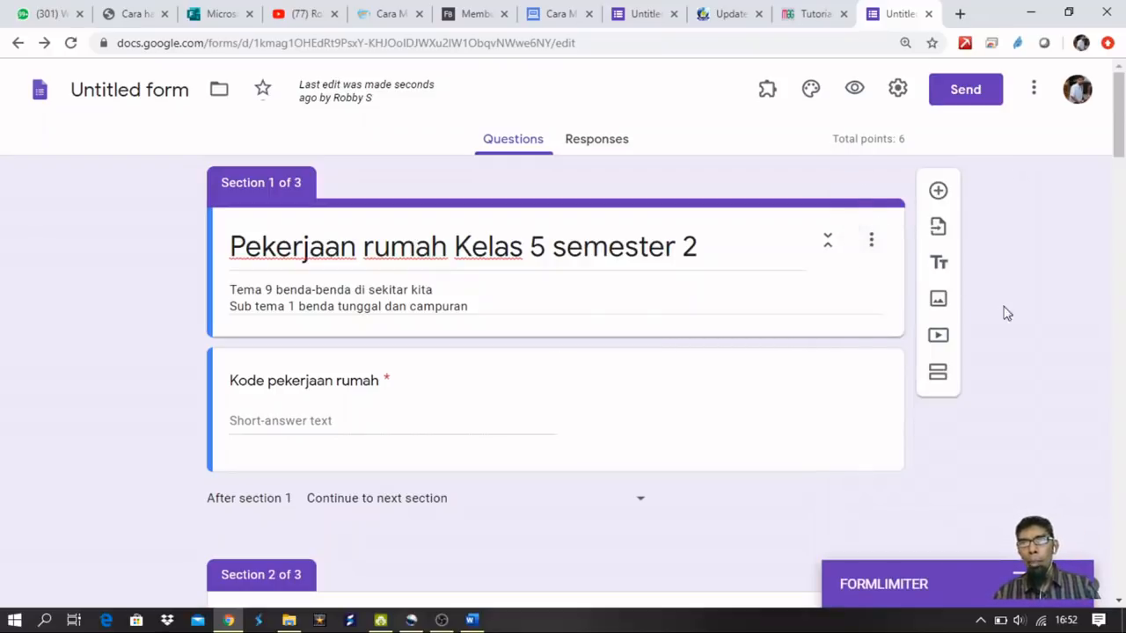
Insert the coffee-and-notebook theme image as the quiz header.
{"action": "left_click", "coordinate": [811, 91]}
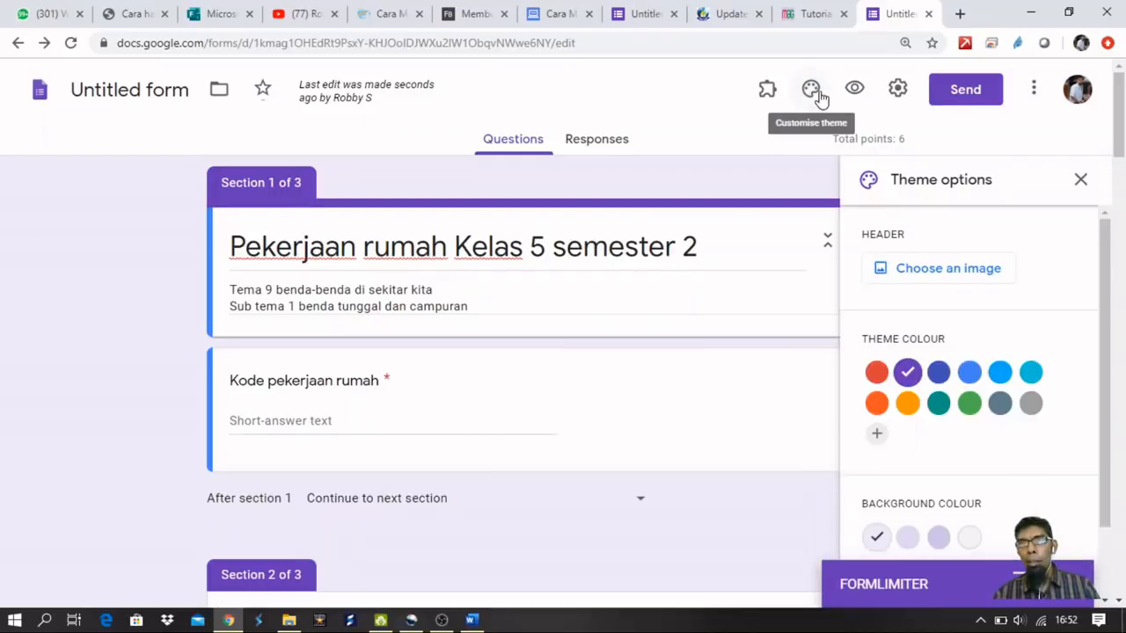
{"action": "left_click", "coordinate": [937, 271]}
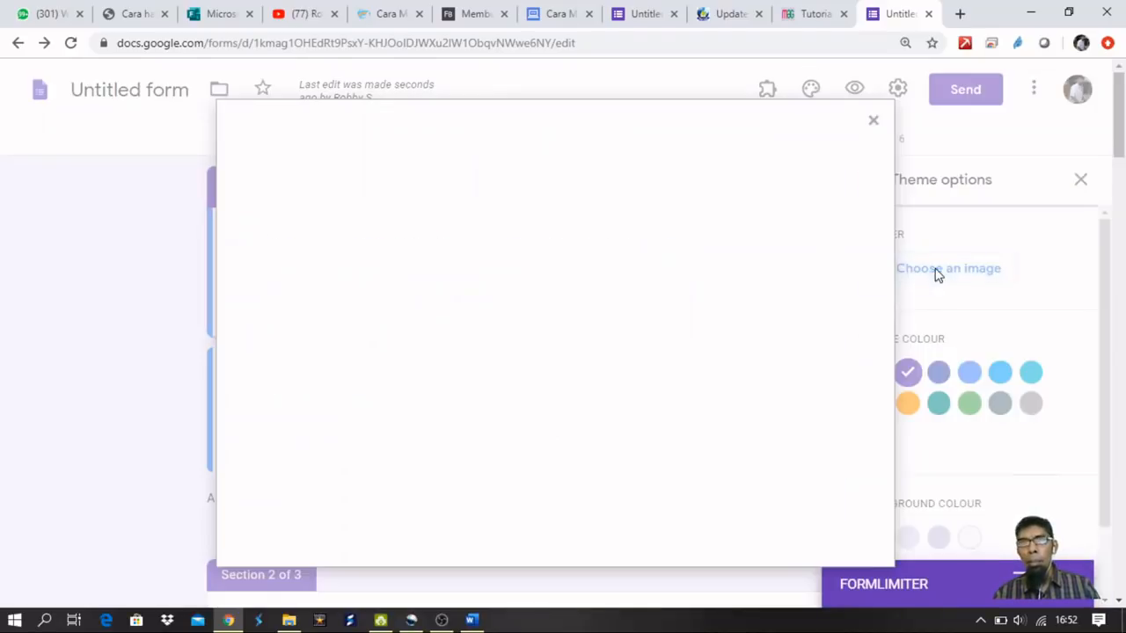
{"action": "scroll", "coordinate": [628, 314], "scroll_direction": "down", "scroll_amount": 1}
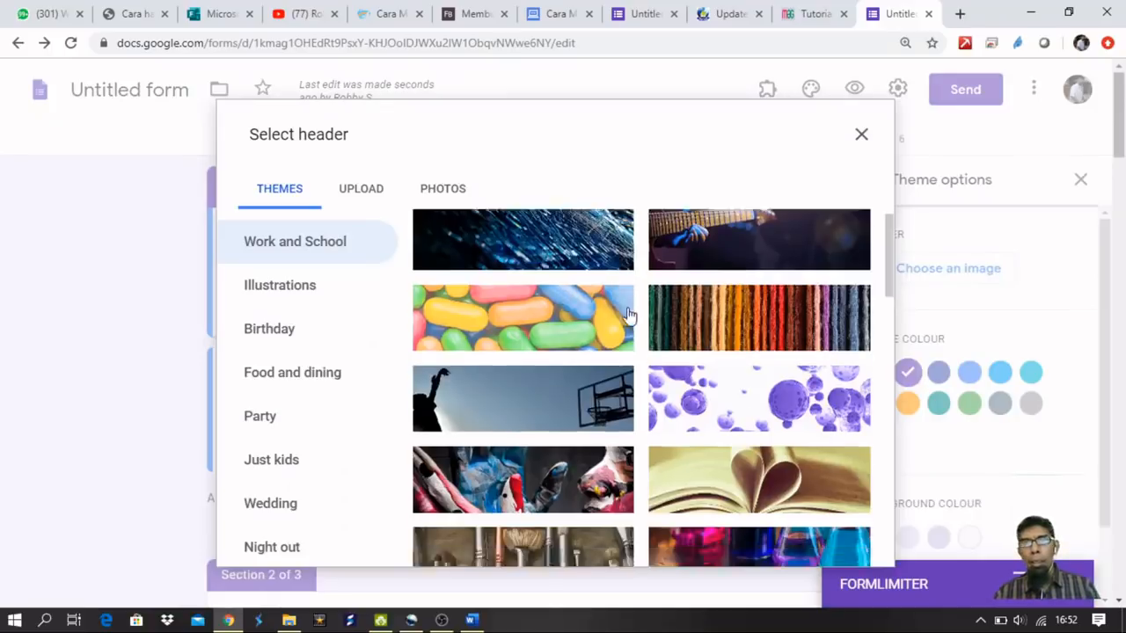
{"action": "scroll", "coordinate": [628, 314], "scroll_direction": "down", "scroll_amount": 8}
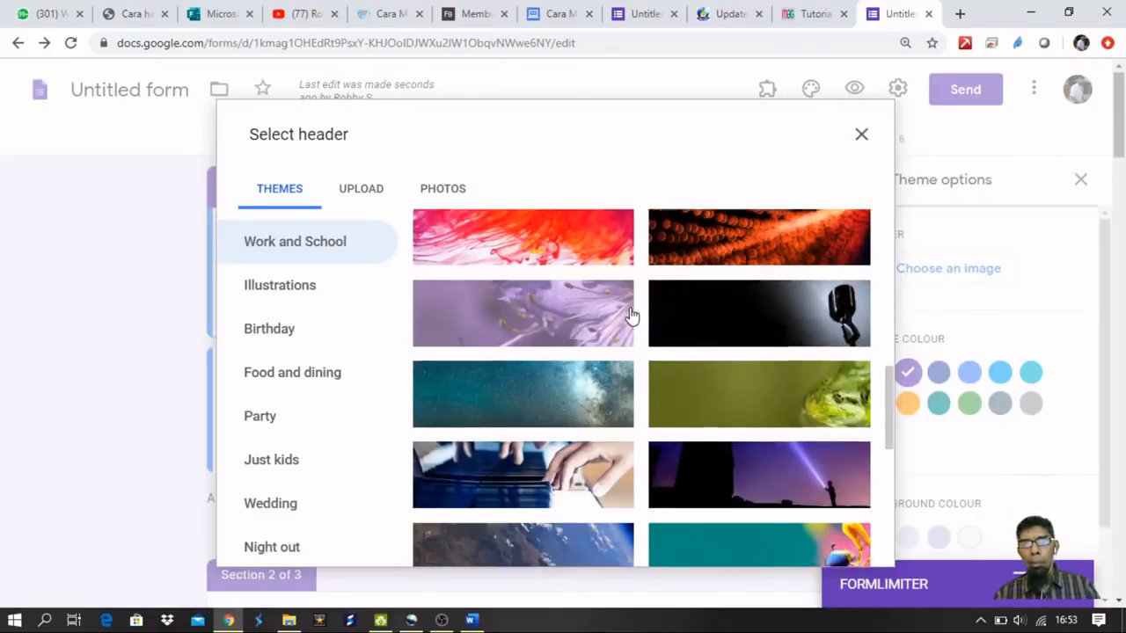
{"action": "scroll", "coordinate": [628, 315], "scroll_direction": "down", "scroll_amount": 6}
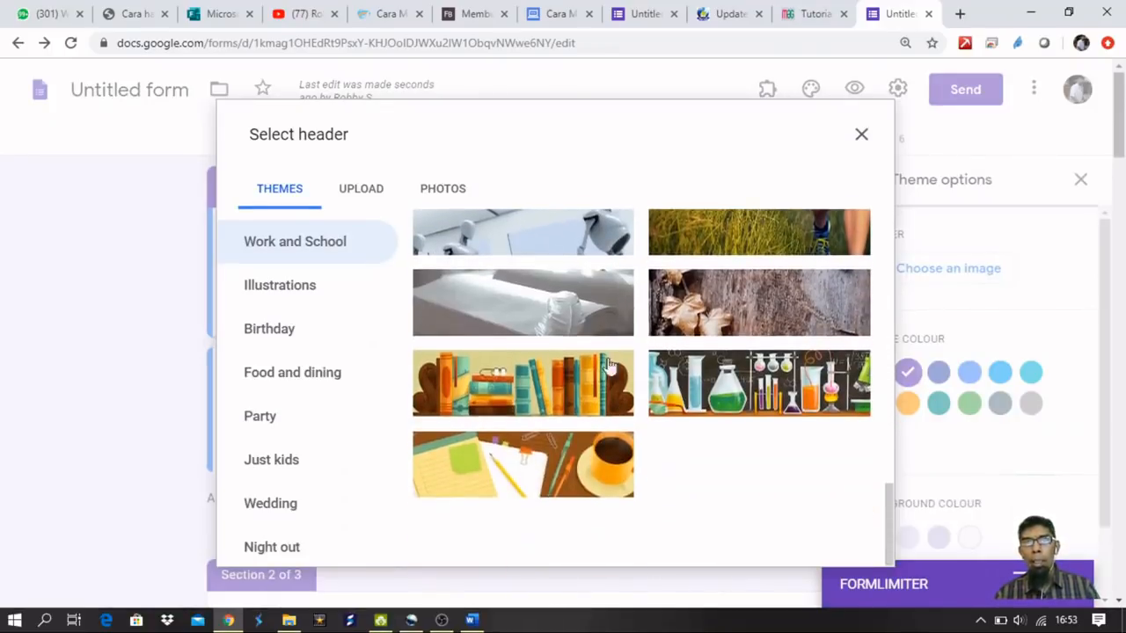
{"action": "left_click", "coordinate": [619, 477]}
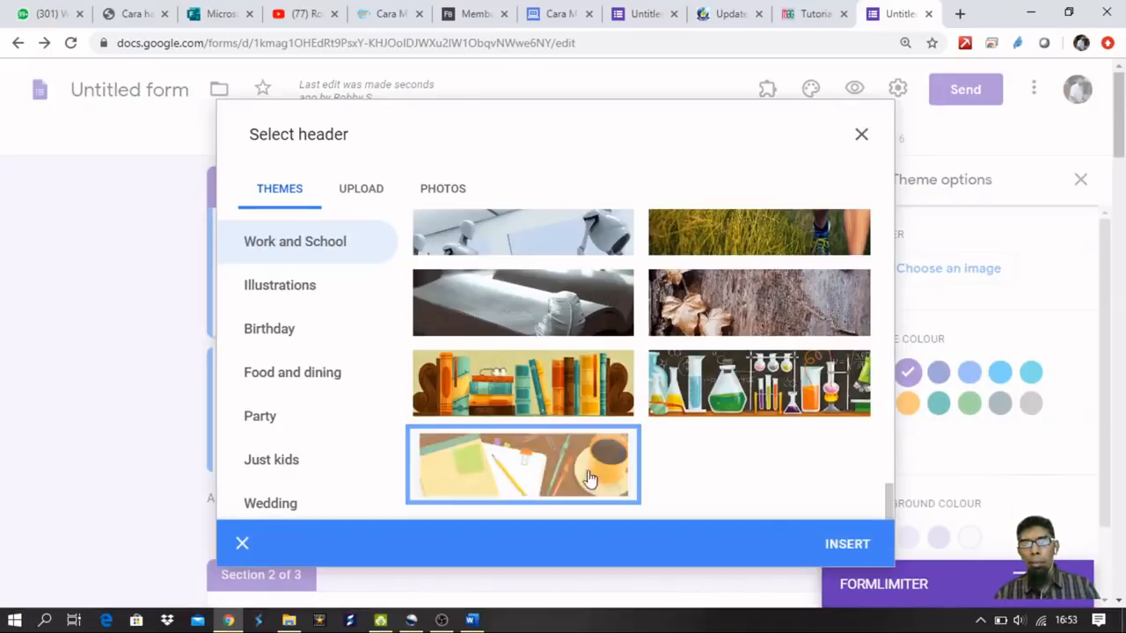
{"action": "left_click", "coordinate": [836, 550]}
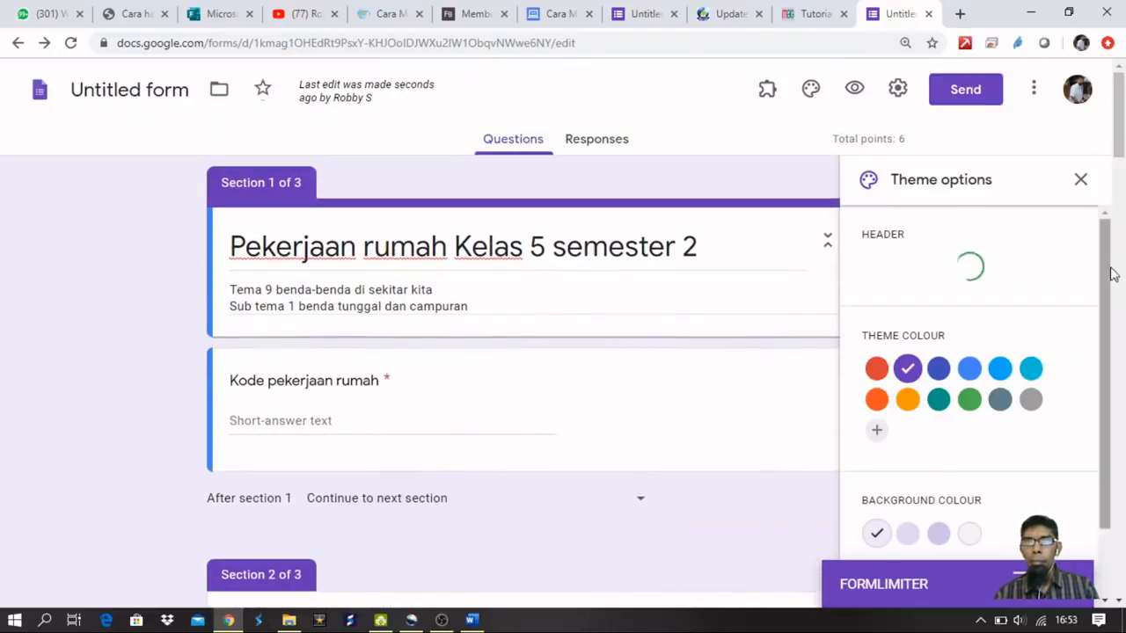
Close the theme options and reload the form page.
{"action": "scroll", "coordinate": [1109, 299], "scroll_direction": "down", "scroll_amount": 1}
{"action": "scroll", "coordinate": [1104, 264], "scroll_direction": "up", "scroll_amount": 1}
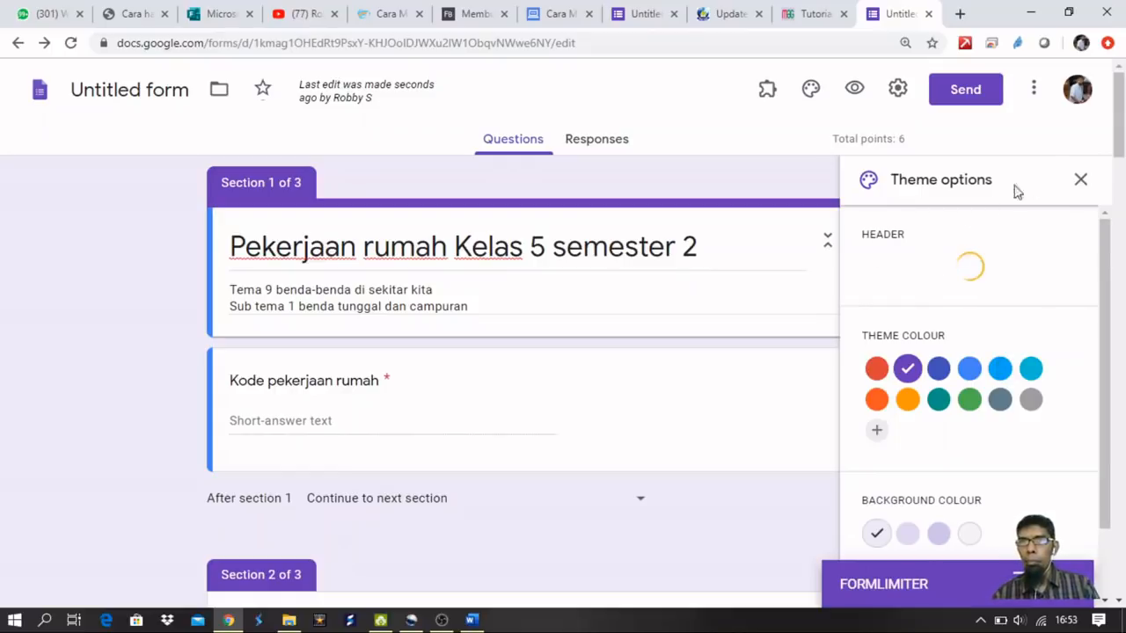
{"action": "left_click", "coordinate": [1080, 182]}
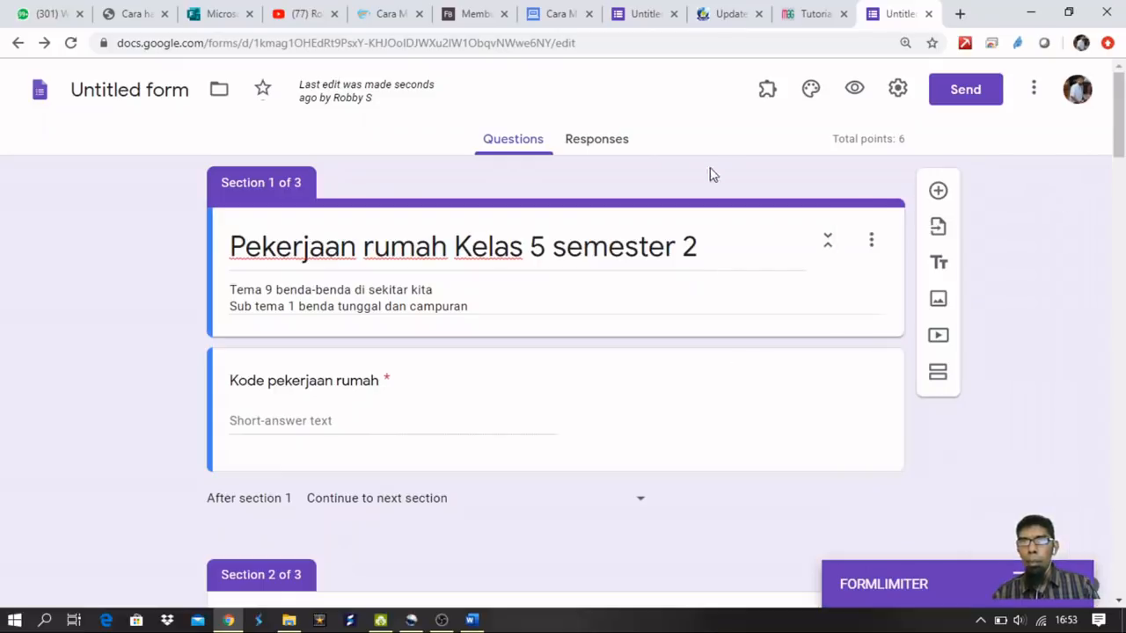
{"action": "left_click", "coordinate": [810, 88]}
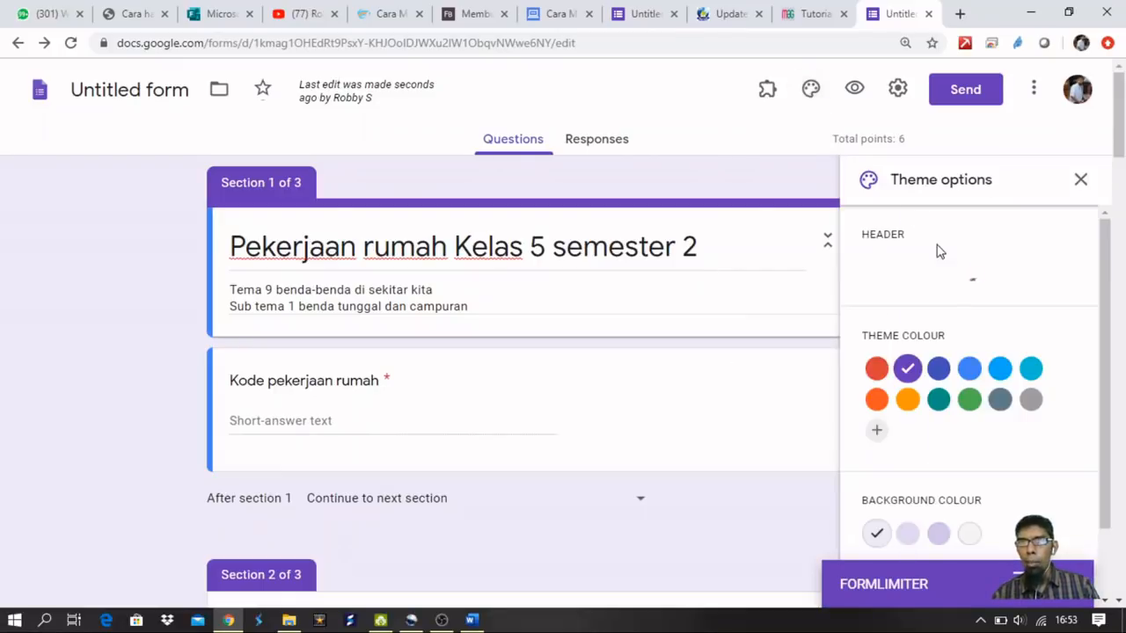
{"action": "left_click", "coordinate": [1080, 184]}
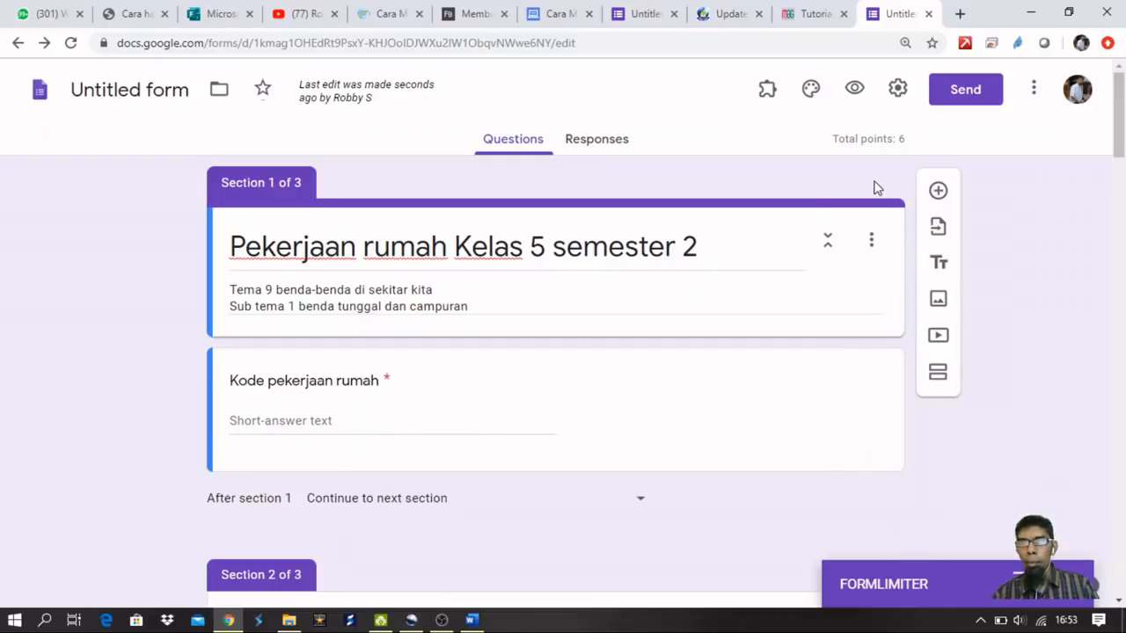
{"action": "left_click", "coordinate": [71, 42]}
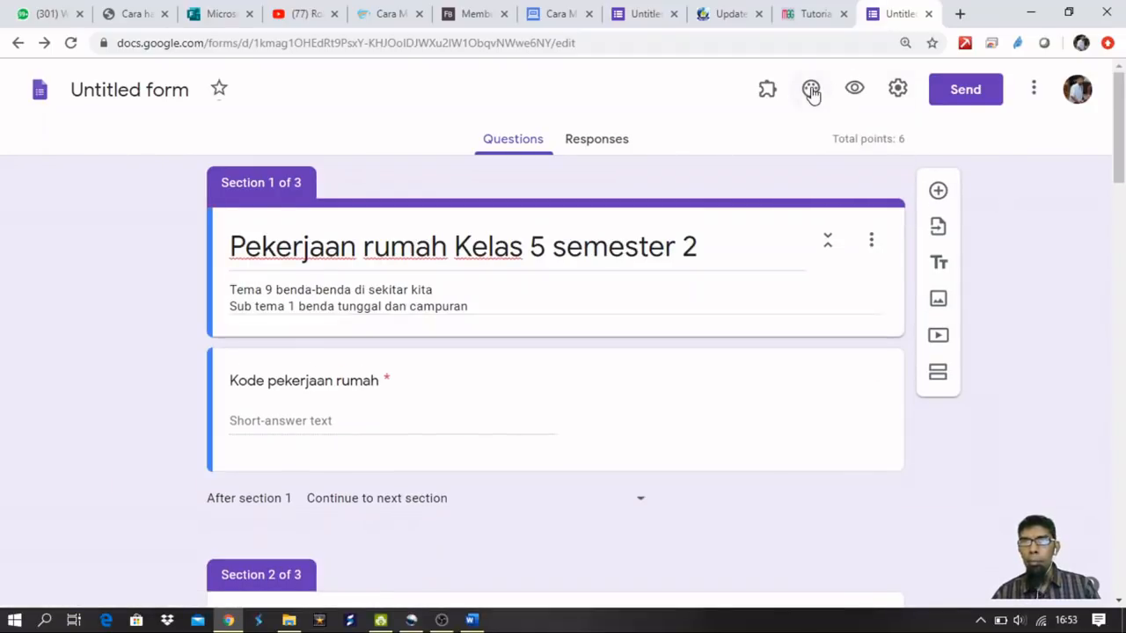
Reopen formLimiter, change the deadline to 05/04/2020 5:00 PM, save and enable, and minimize the panel.
{"action": "left_click", "coordinate": [767, 92]}
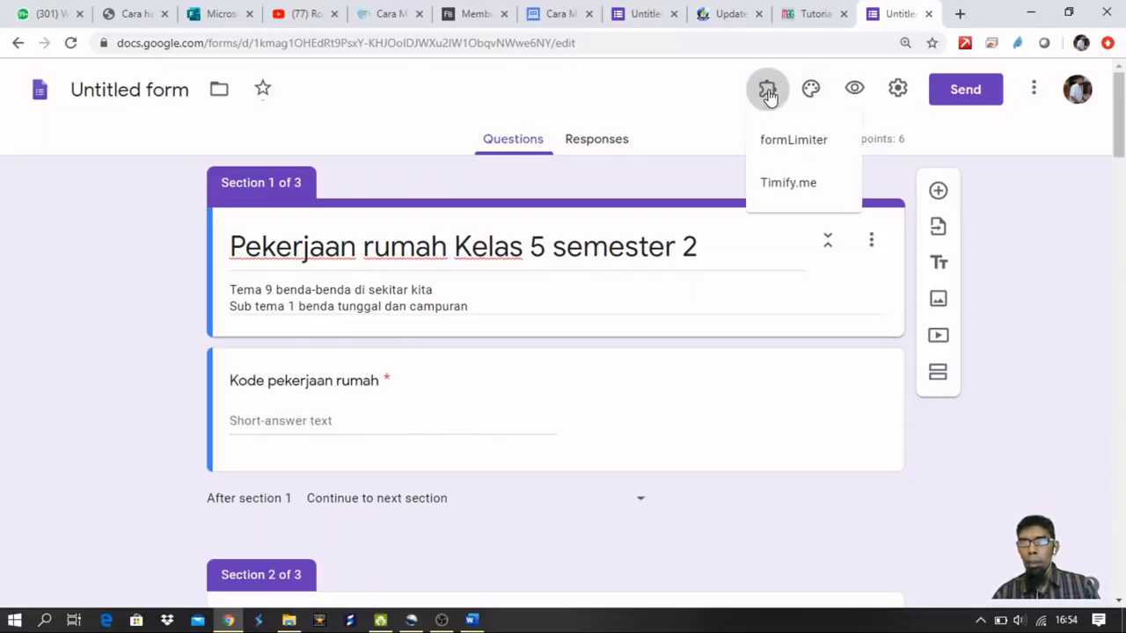
{"action": "left_click", "coordinate": [789, 140]}
{"action": "left_click", "coordinate": [536, 177]}
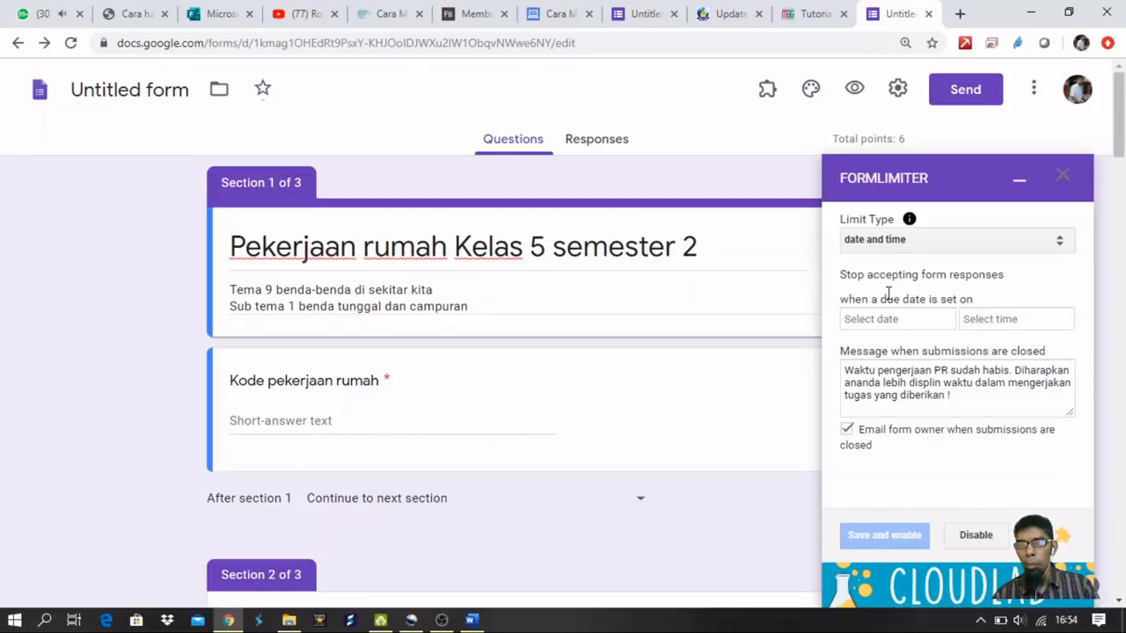
{"action": "left_click", "coordinate": [893, 322]}
{"action": "left_click", "coordinate": [902, 425]}
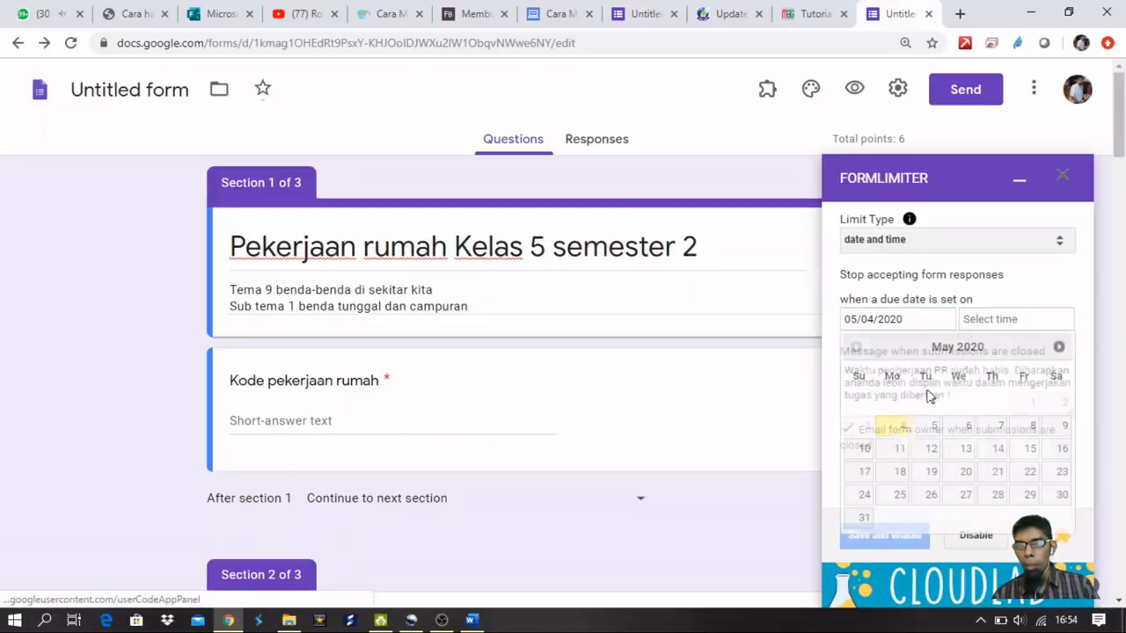
{"action": "left_click", "coordinate": [992, 322]}
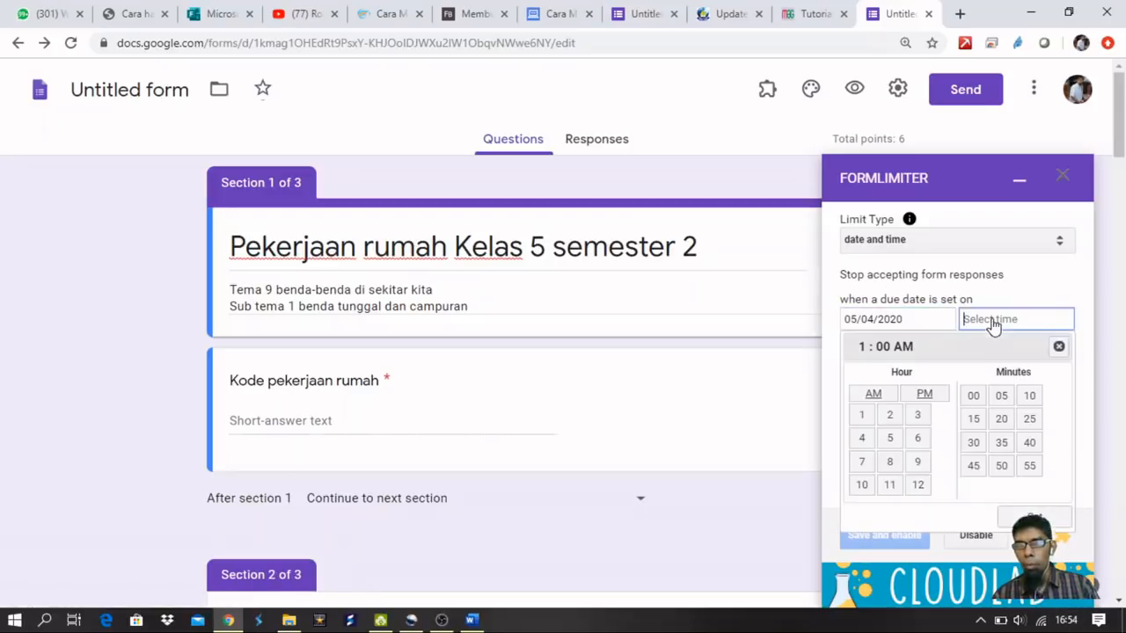
{"action": "left_click", "coordinate": [892, 440]}
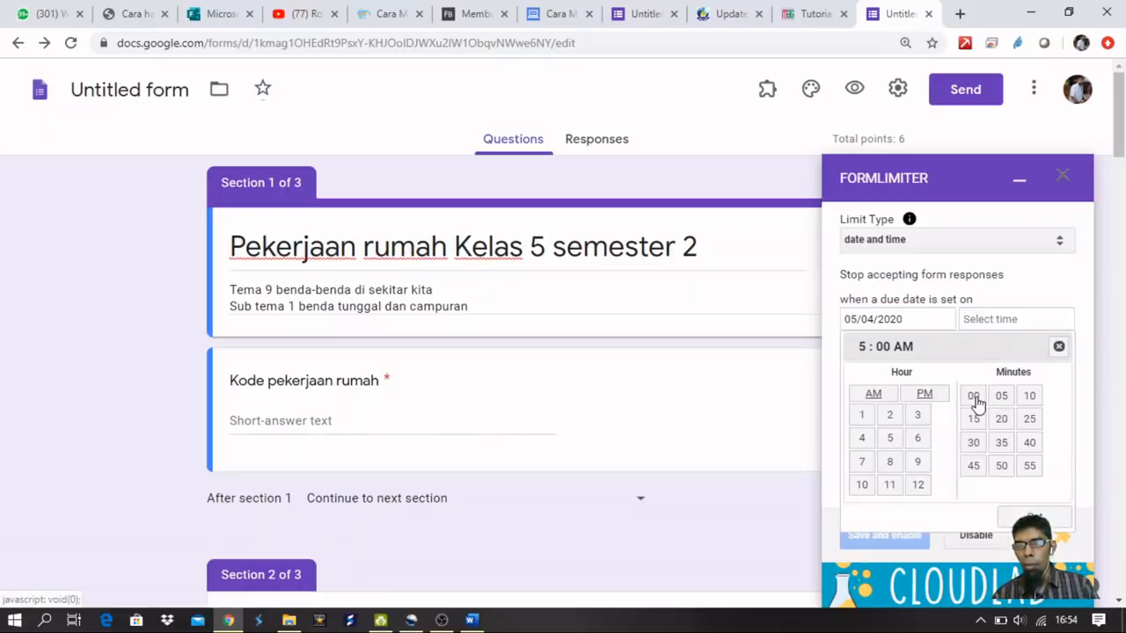
{"action": "left_click", "coordinate": [921, 396]}
{"action": "left_click", "coordinate": [1033, 518]}
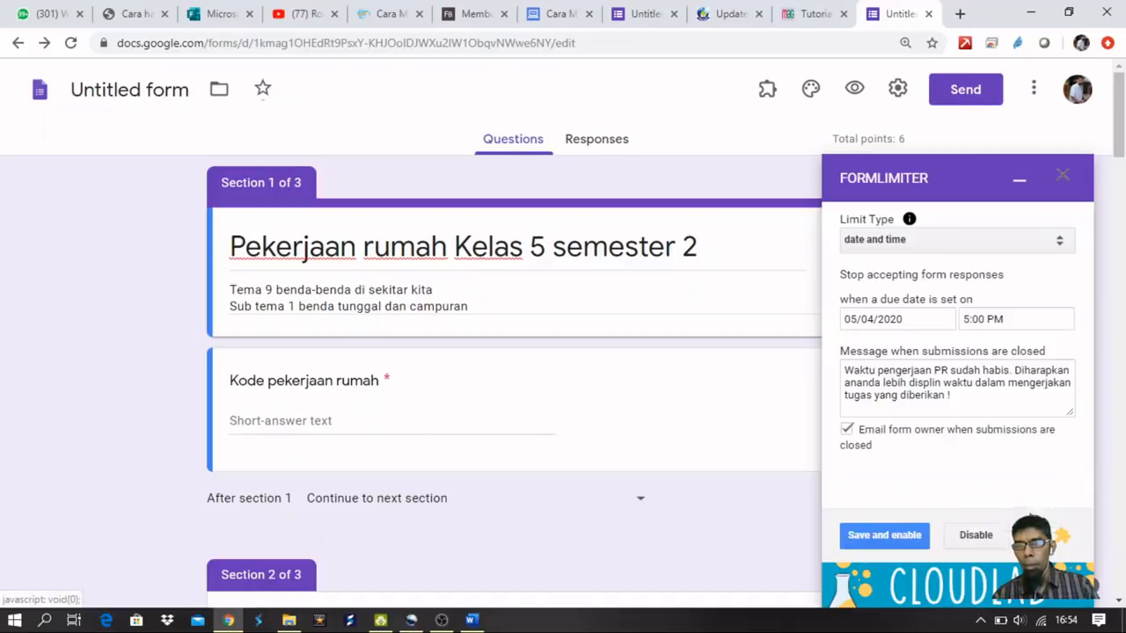
{"action": "left_click", "coordinate": [889, 537]}
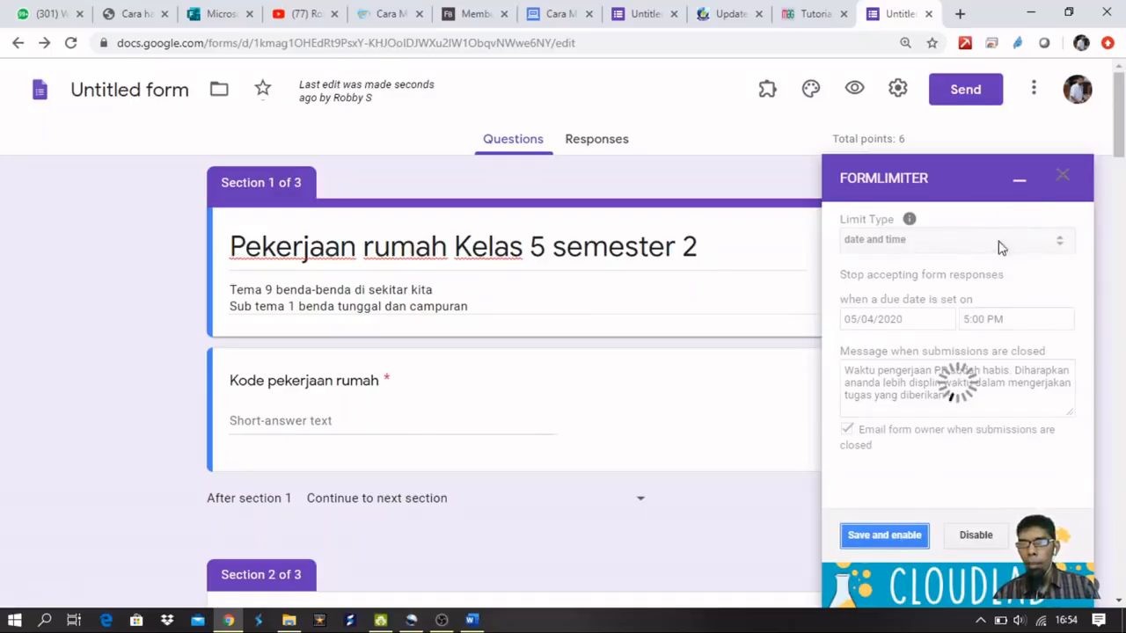
{"action": "left_click", "coordinate": [1018, 180]}
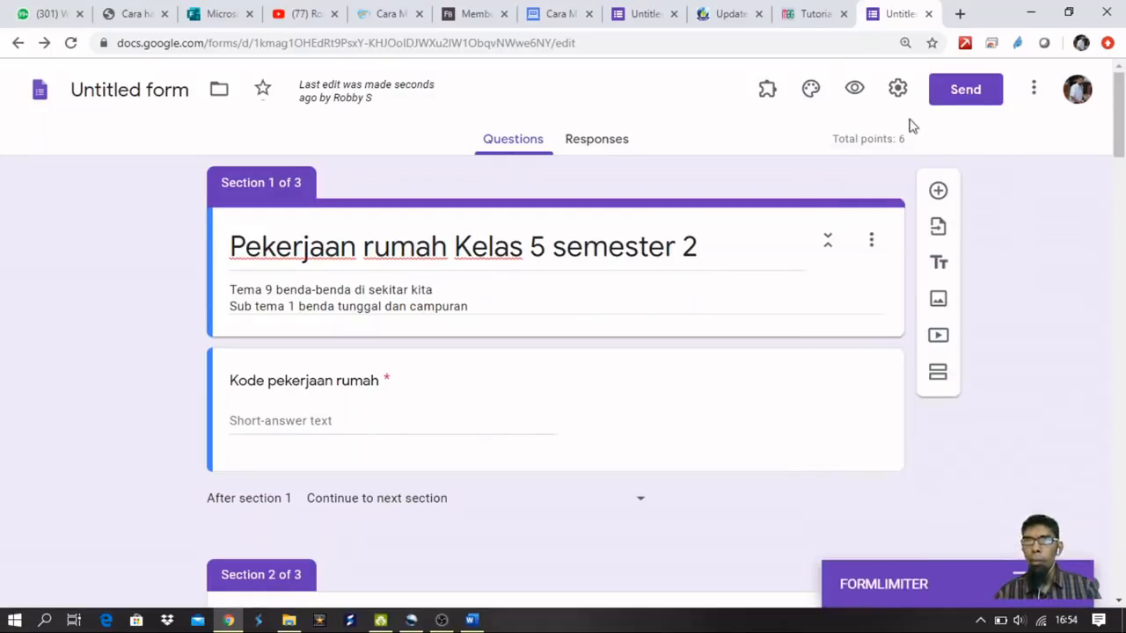
Apply the coffee-and-notebook image as the form's header.
{"action": "left_click", "coordinate": [810, 89]}
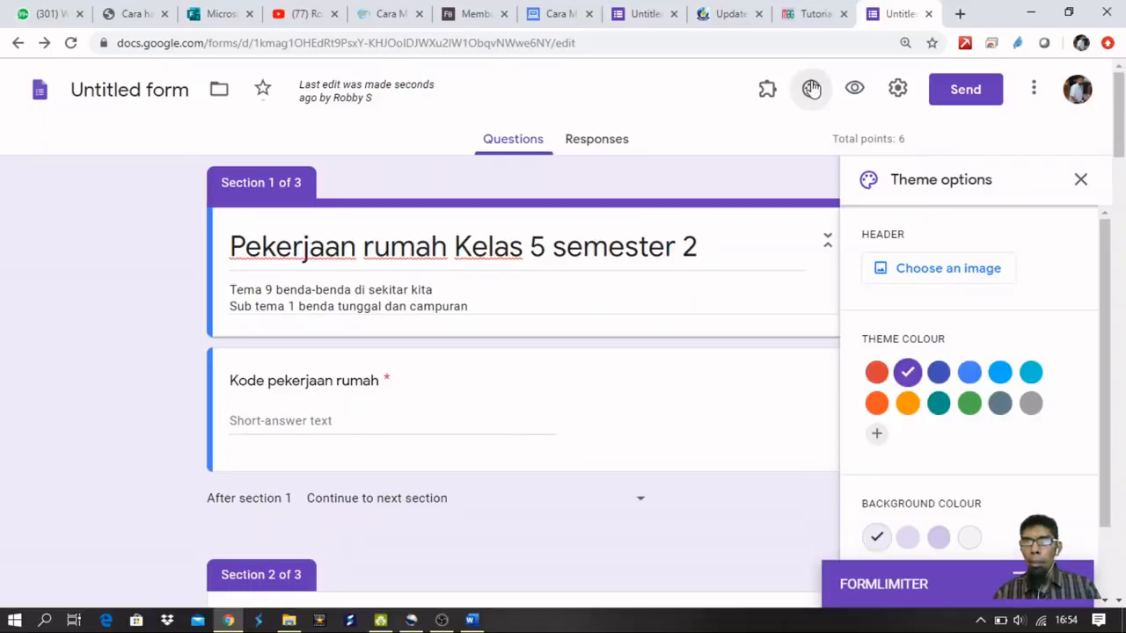
{"action": "left_click", "coordinate": [947, 275]}
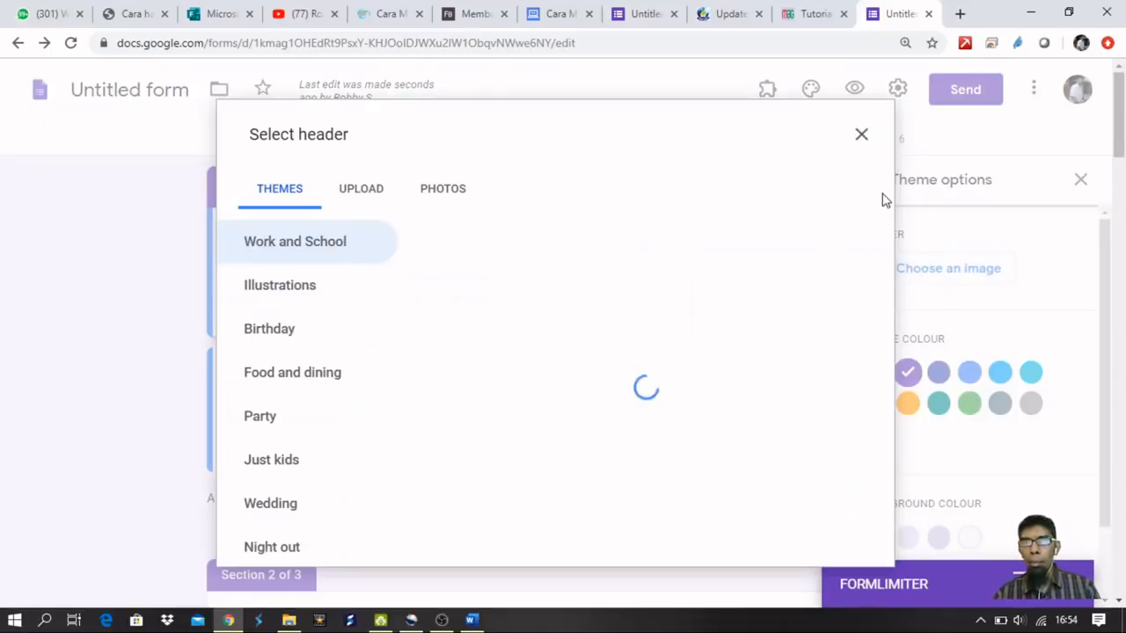
{"action": "left_click_drag", "start_coordinate": [891, 250], "coordinate": [853, 542]}
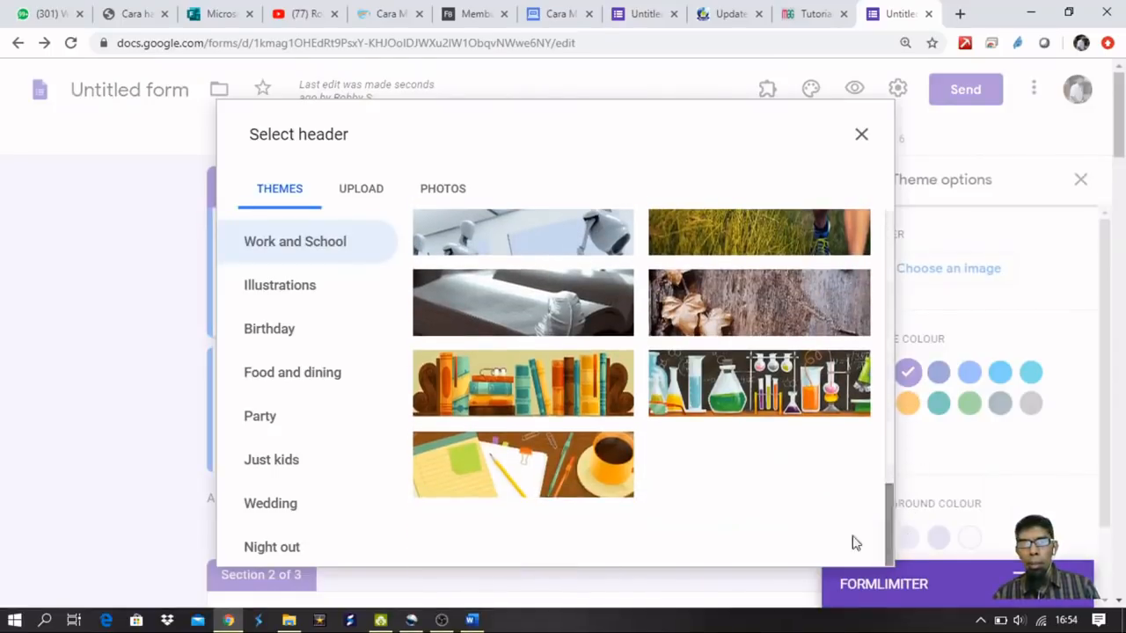
{"action": "left_click", "coordinate": [545, 464]}
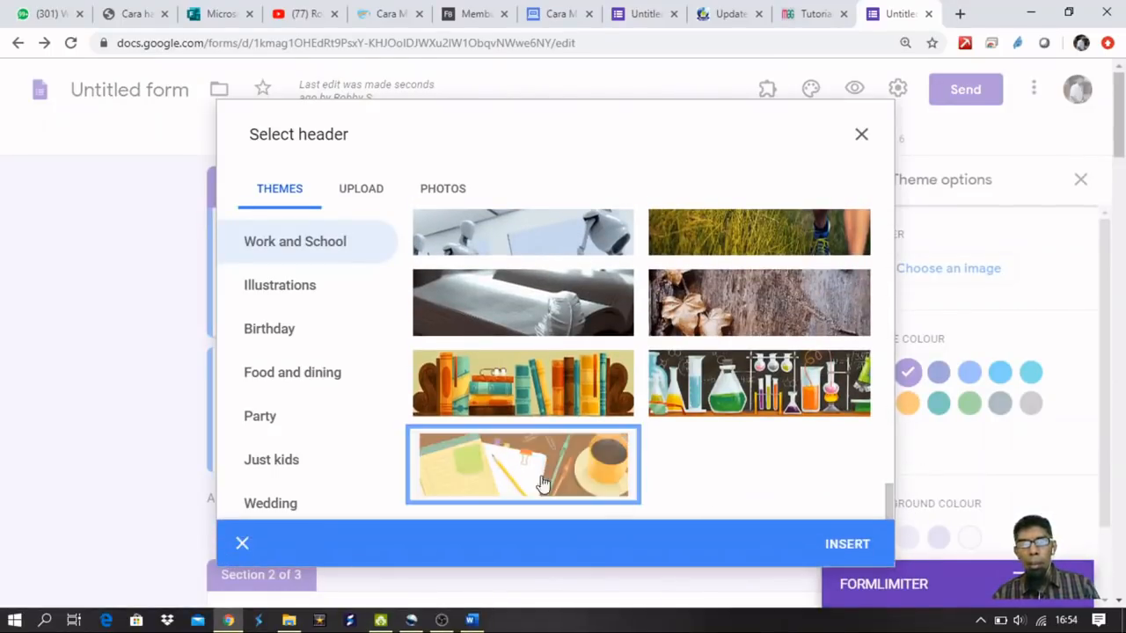
{"action": "left_click", "coordinate": [846, 544]}
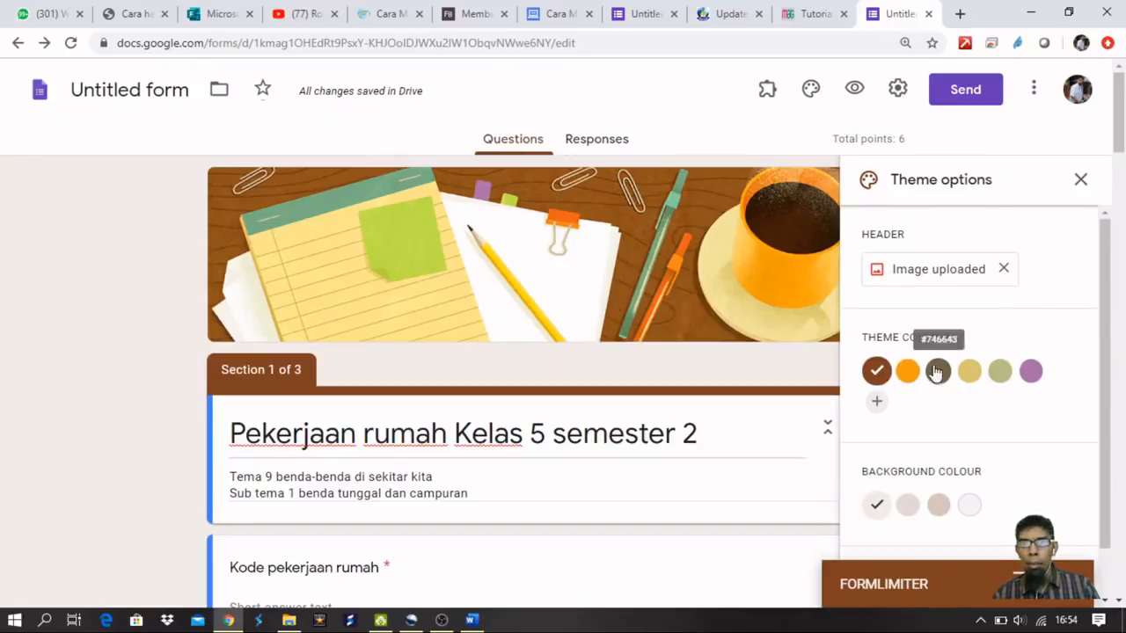
Set the theme colour to dark olive (#746643) and close the theme options.
{"action": "scroll", "coordinate": [616, 417], "scroll_direction": "down", "scroll_amount": 3}
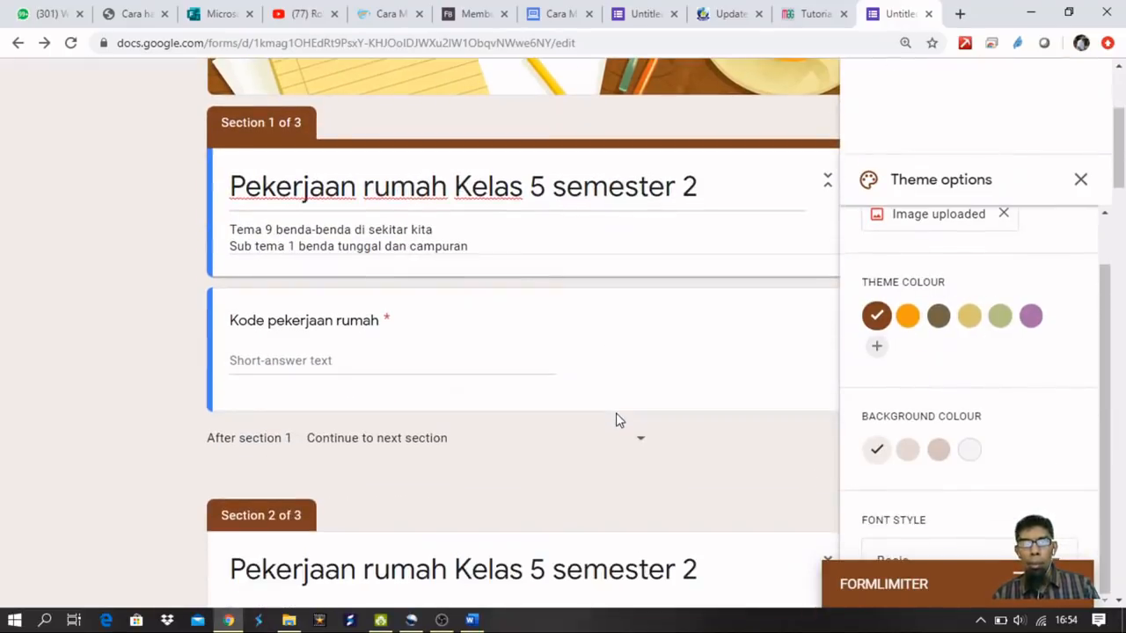
{"action": "left_click", "coordinate": [907, 318]}
{"action": "left_click", "coordinate": [938, 318]}
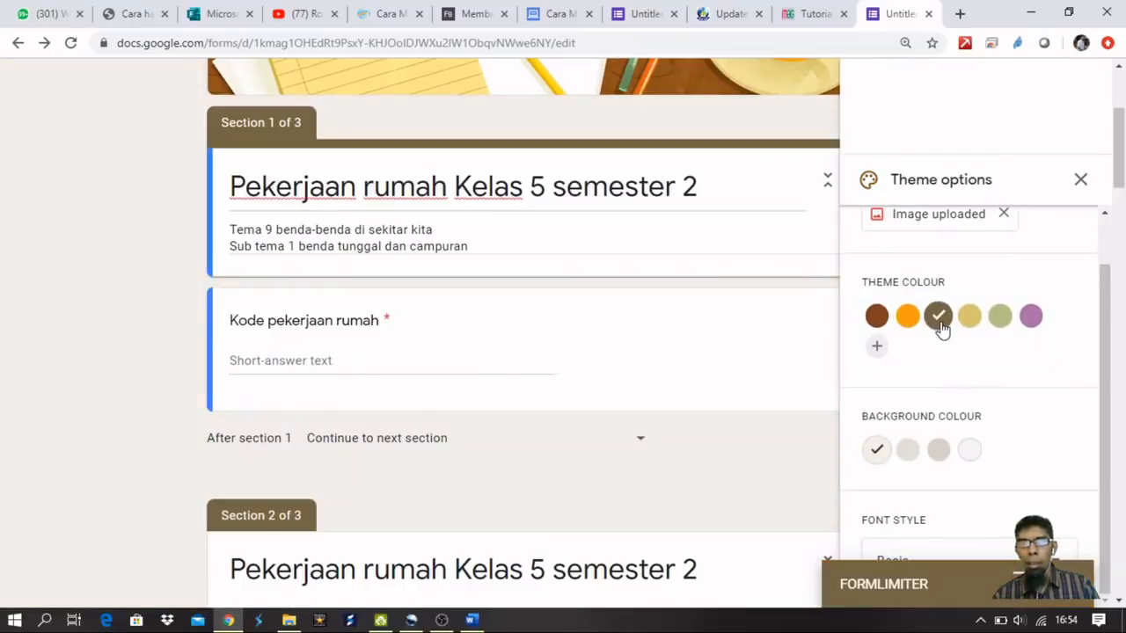
{"action": "scroll", "coordinate": [519, 378], "scroll_direction": "up", "scroll_amount": 1}
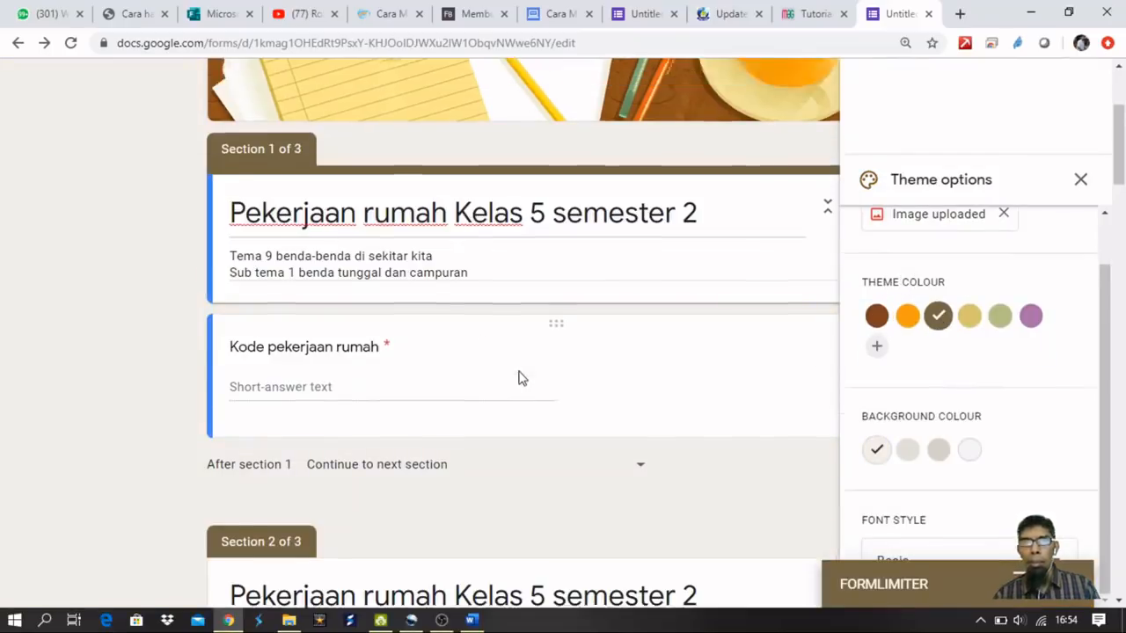
{"action": "scroll", "coordinate": [518, 378], "scroll_direction": "up", "scroll_amount": 3}
{"action": "left_click", "coordinate": [1080, 180]}
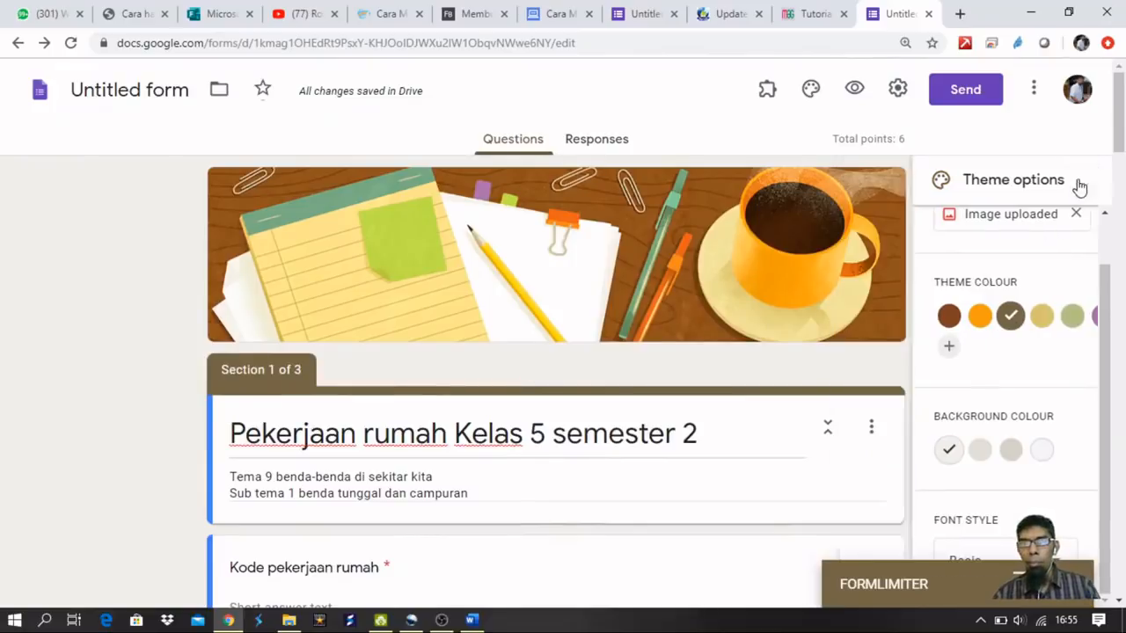
{"action": "scroll", "coordinate": [616, 374], "scroll_direction": "down", "scroll_amount": 2}
{"action": "scroll", "coordinate": [585, 369], "scroll_direction": "up", "scroll_amount": 2}
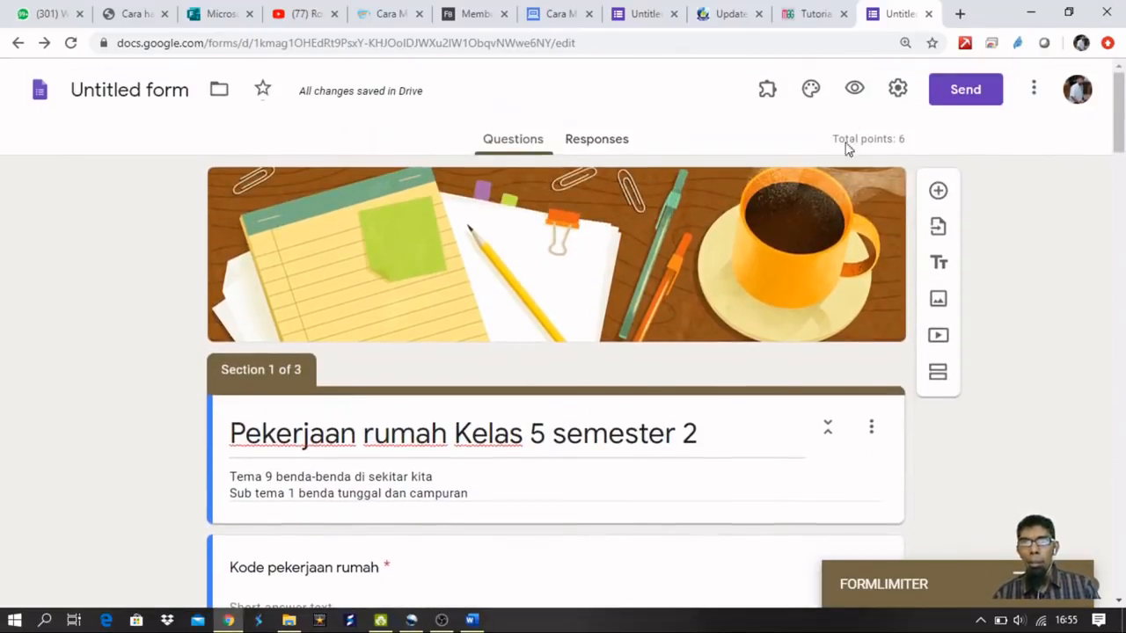
{"action": "left_click", "coordinate": [854, 88]}
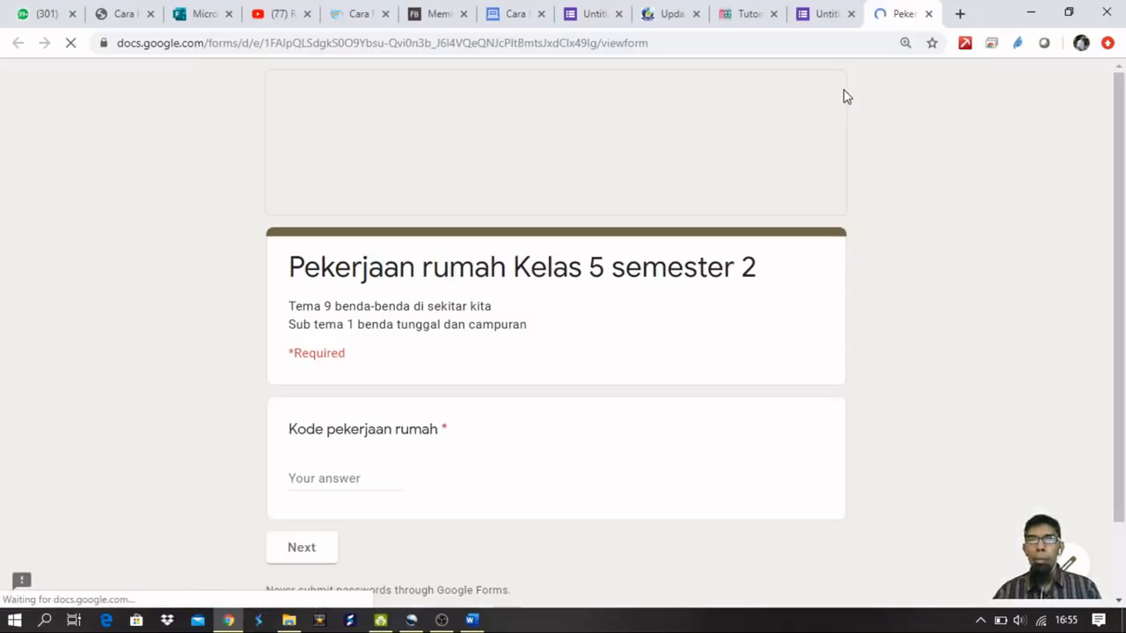
{"action": "scroll", "coordinate": [528, 281], "scroll_direction": "down", "scroll_amount": 1}
{"action": "scroll", "coordinate": [545, 325], "scroll_direction": "up", "scroll_amount": 1}
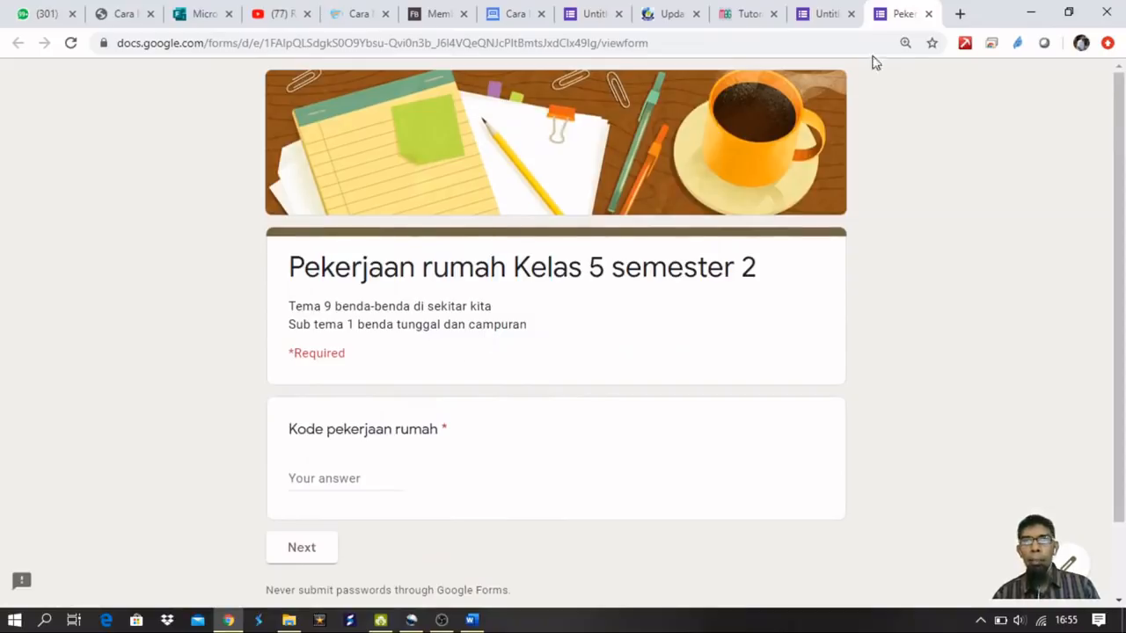
{"action": "left_click", "coordinate": [928, 14]}
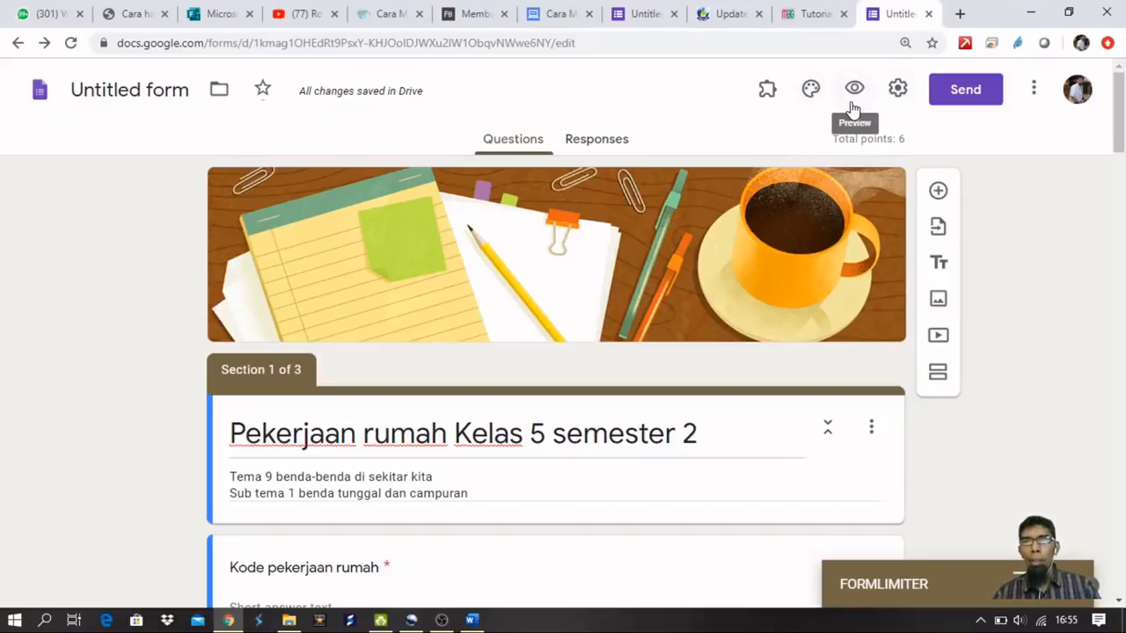
In Settings, keep the one-response limit off, allow editing after submit, and view Presentation options.
{"action": "left_click", "coordinate": [896, 92]}
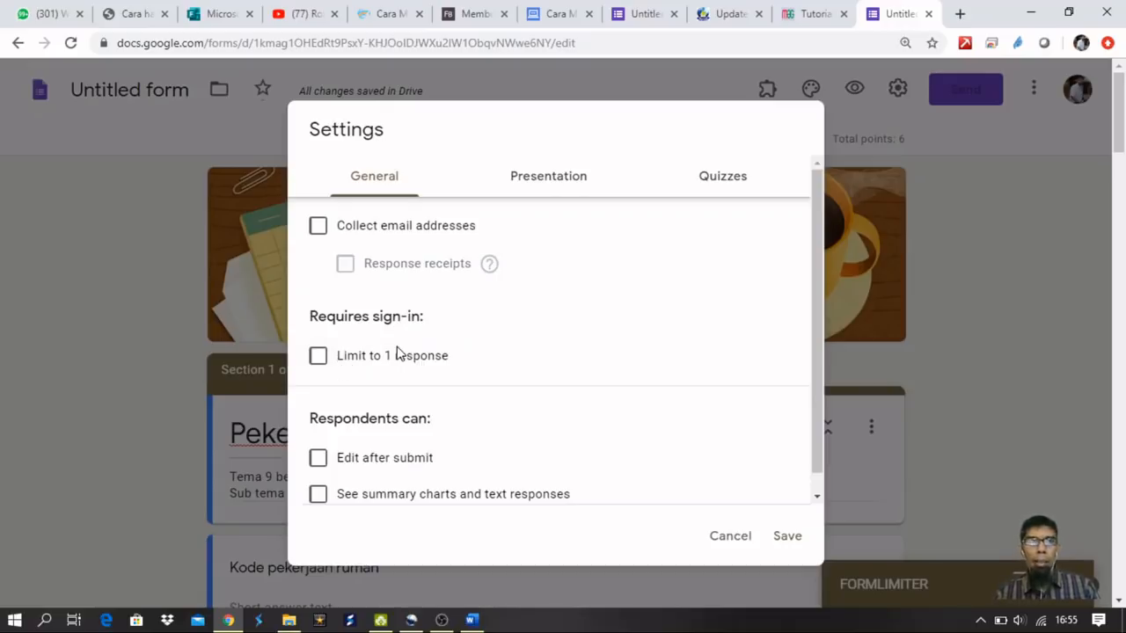
{"action": "left_click", "coordinate": [318, 358]}
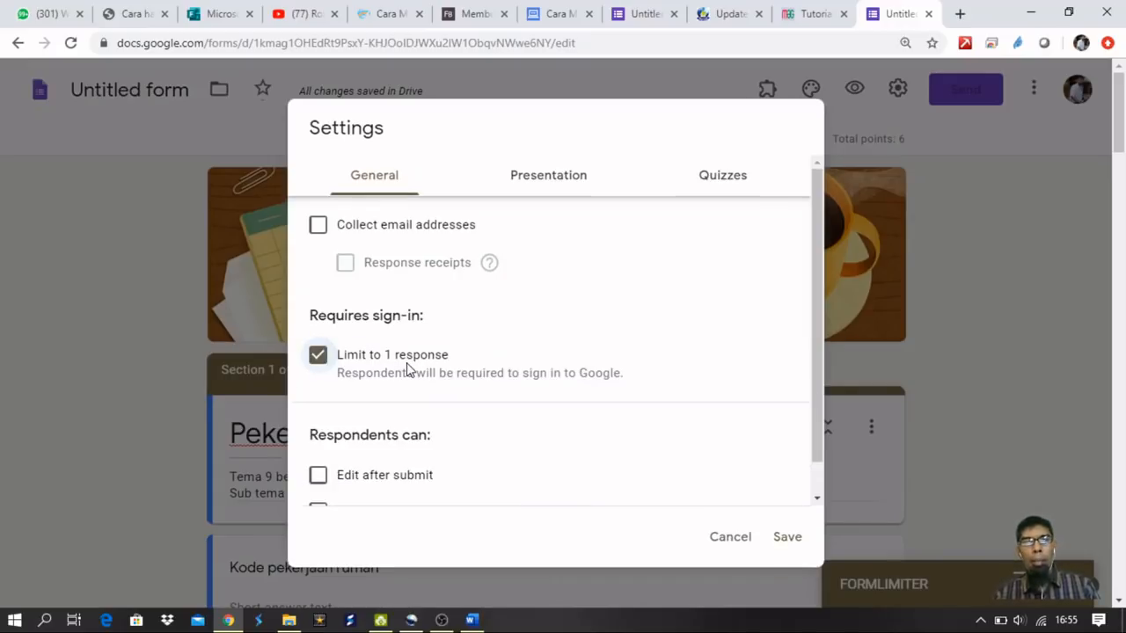
{"action": "left_click", "coordinate": [318, 361]}
{"action": "scroll", "coordinate": [343, 364], "scroll_direction": "down", "scroll_amount": 1}
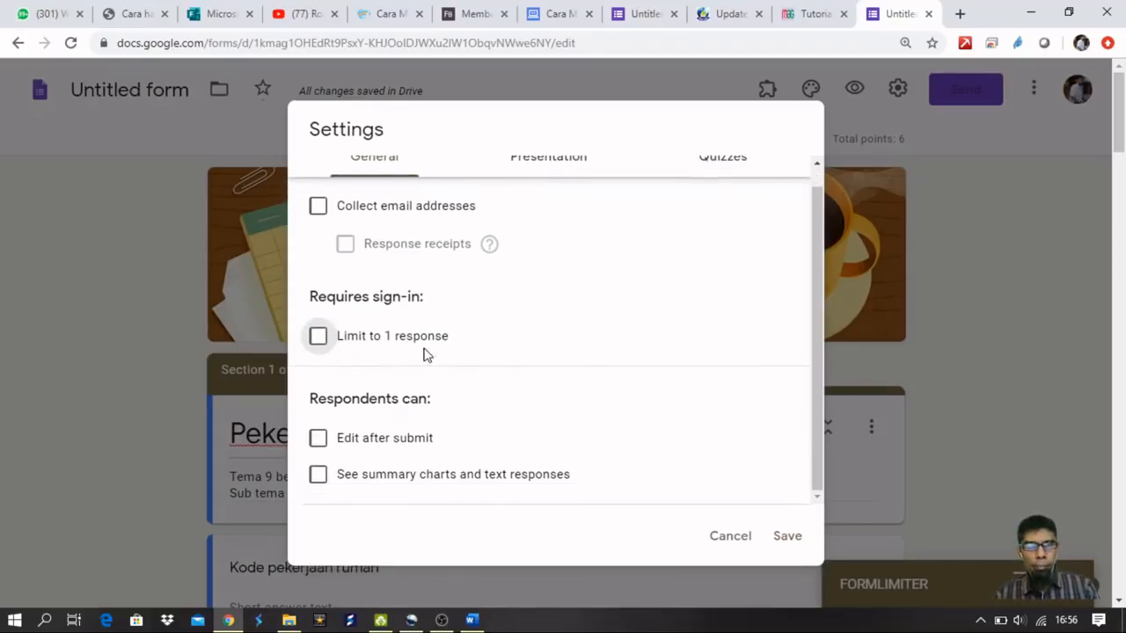
{"action": "left_click", "coordinate": [318, 443]}
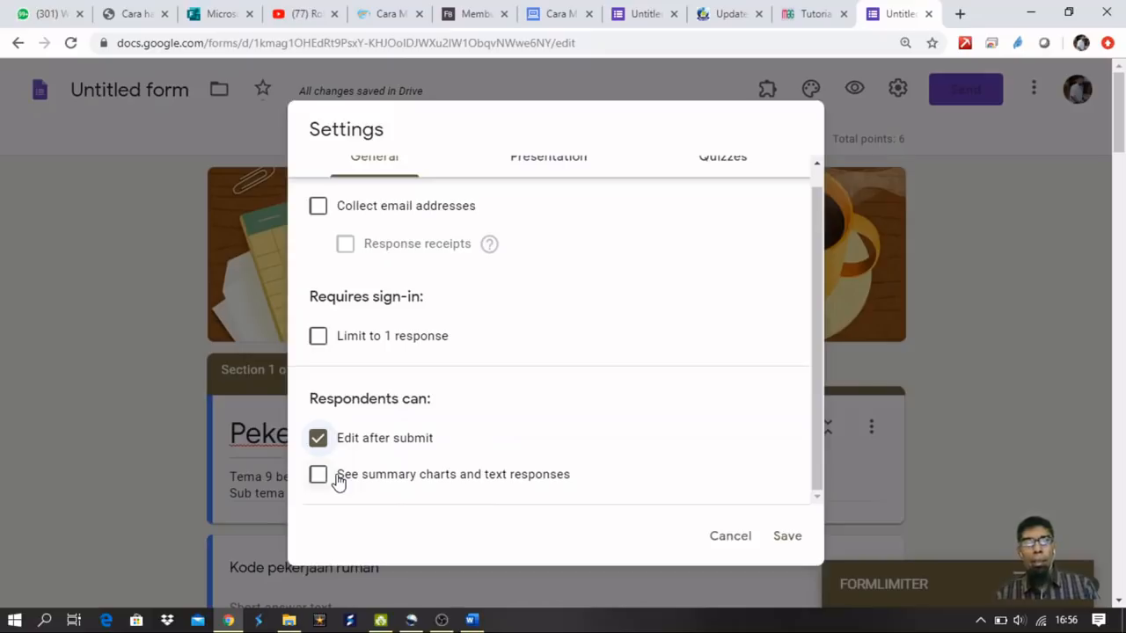
{"action": "scroll", "coordinate": [487, 303], "scroll_direction": "up", "scroll_amount": 1}
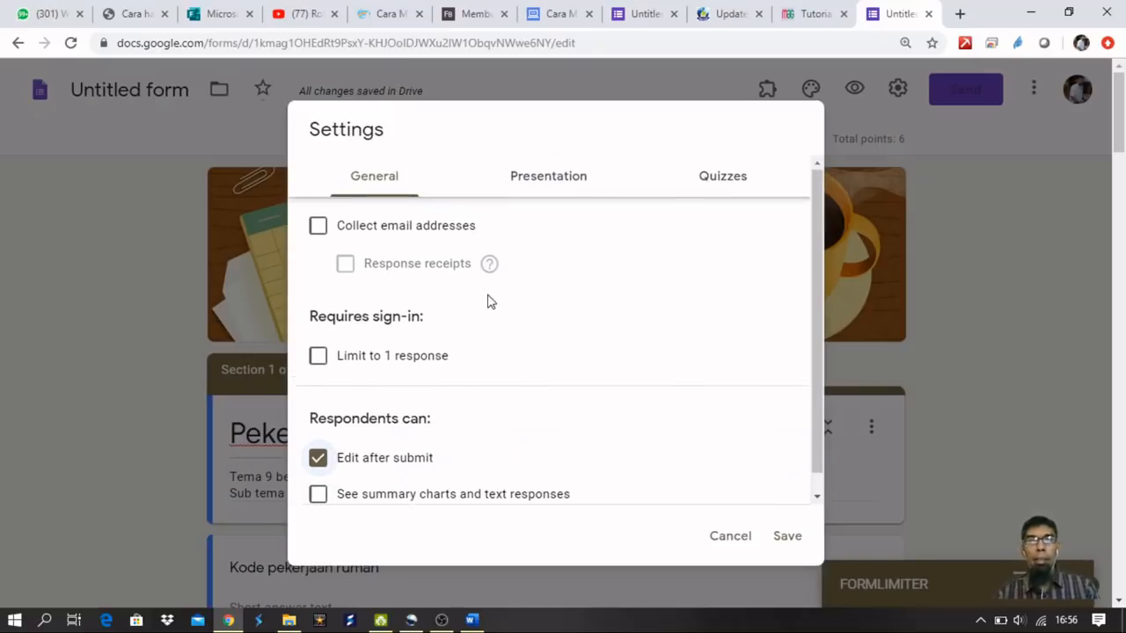
{"action": "left_click", "coordinate": [554, 187]}
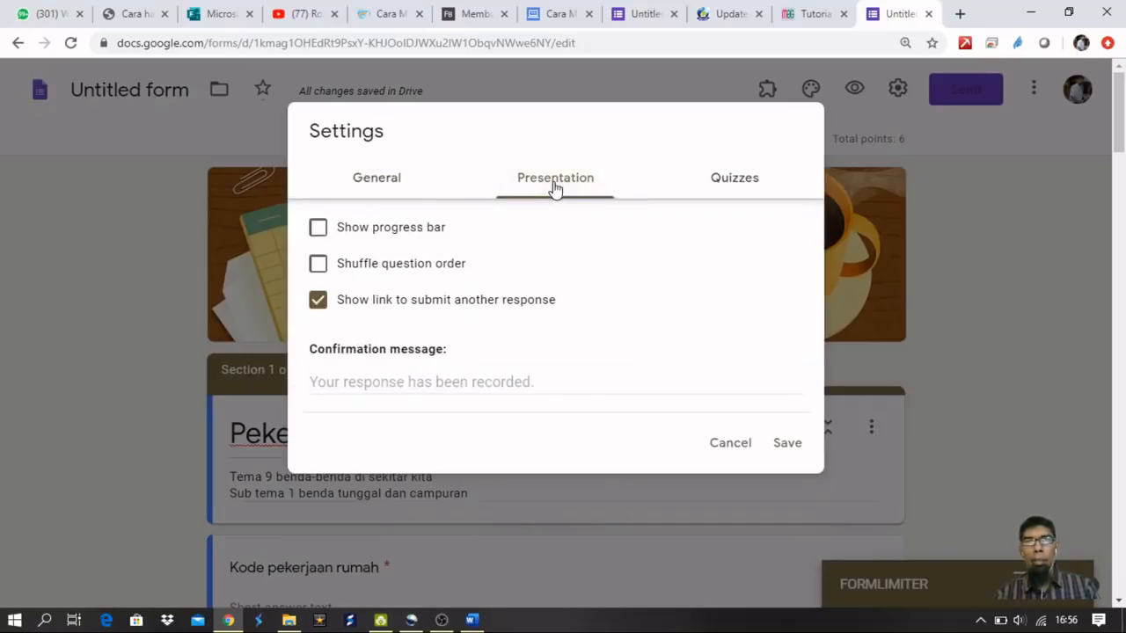
Enable progress bar and question shuffling, hide the resubmit link, and set confirmation 'Terimakasih ananda sudah mengerjakan pekerjaan rumah tepat waktu'.
{"action": "left_click", "coordinate": [319, 232]}
{"action": "left_click", "coordinate": [318, 265]}
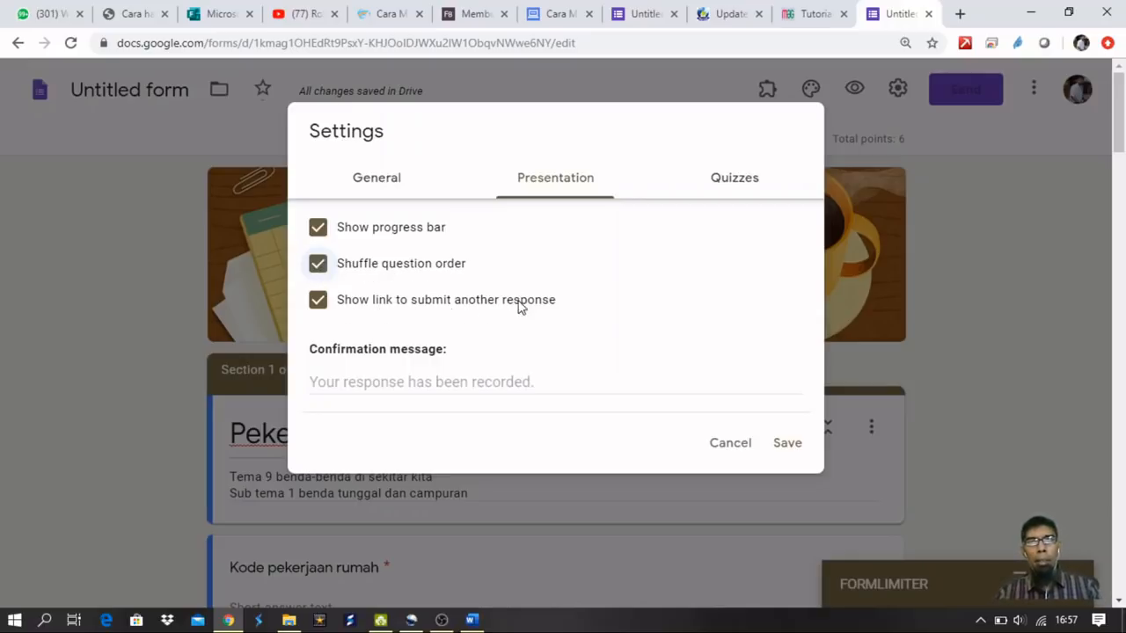
{"action": "left_click", "coordinate": [317, 303]}
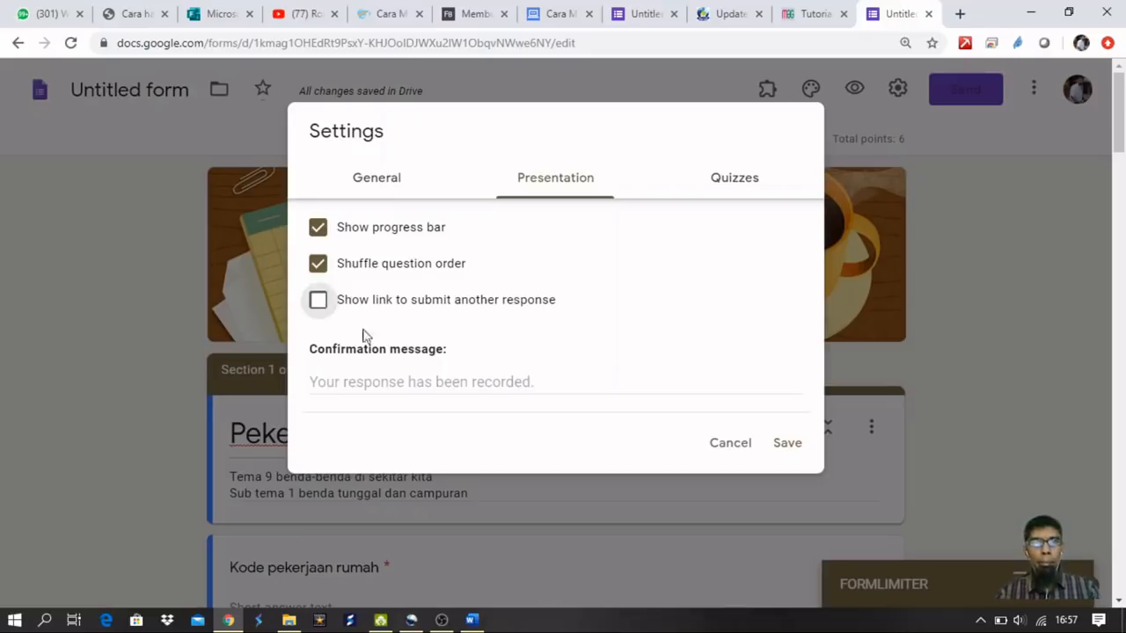
{"action": "left_click", "coordinate": [395, 383]}
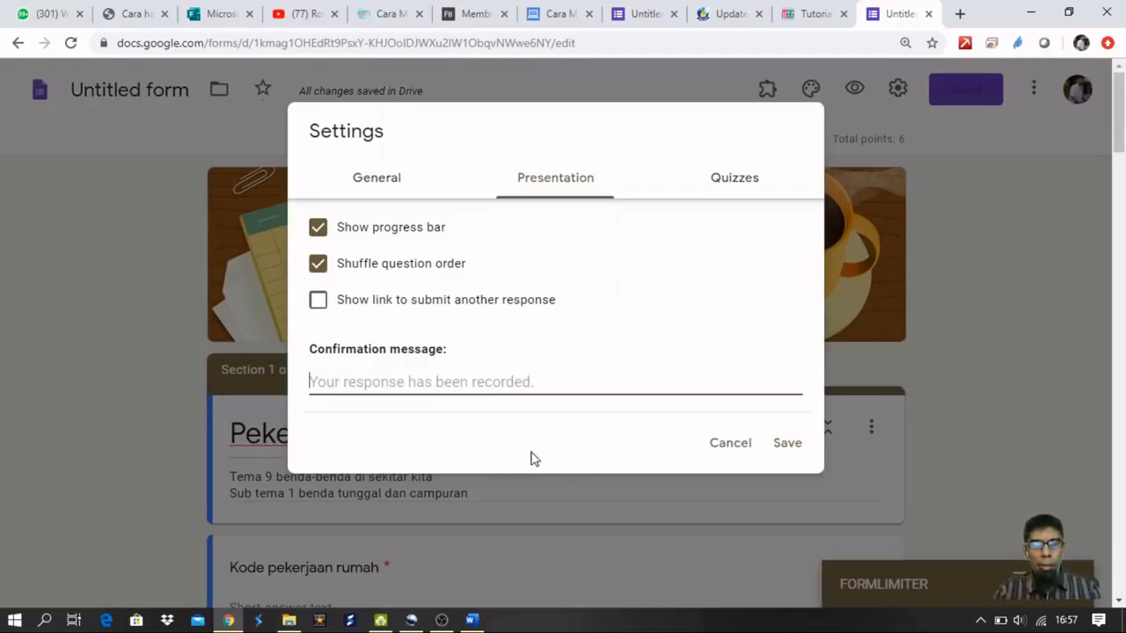
{"action": "type", "text": "Terimakasih ananda sudah mengerjakan "}
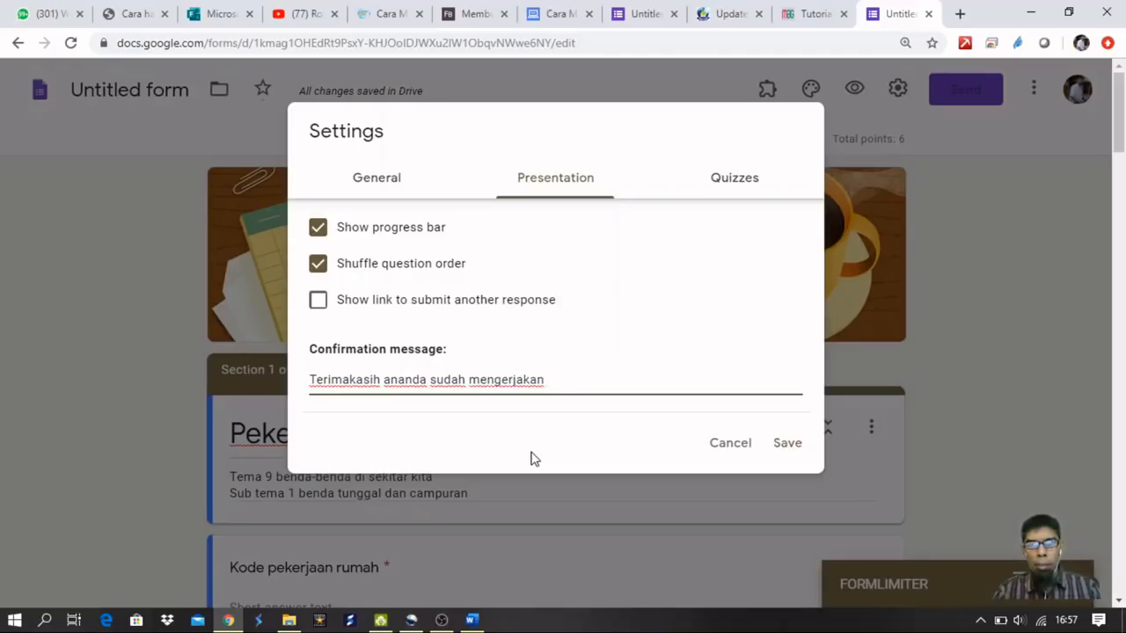
{"action": "type", "text": "pekerjan"}
{"action": "key", "text": "BackSpace"}
{"action": "key", "text": "BackSpace"}
{"action": "type", "text": "an rumah "}
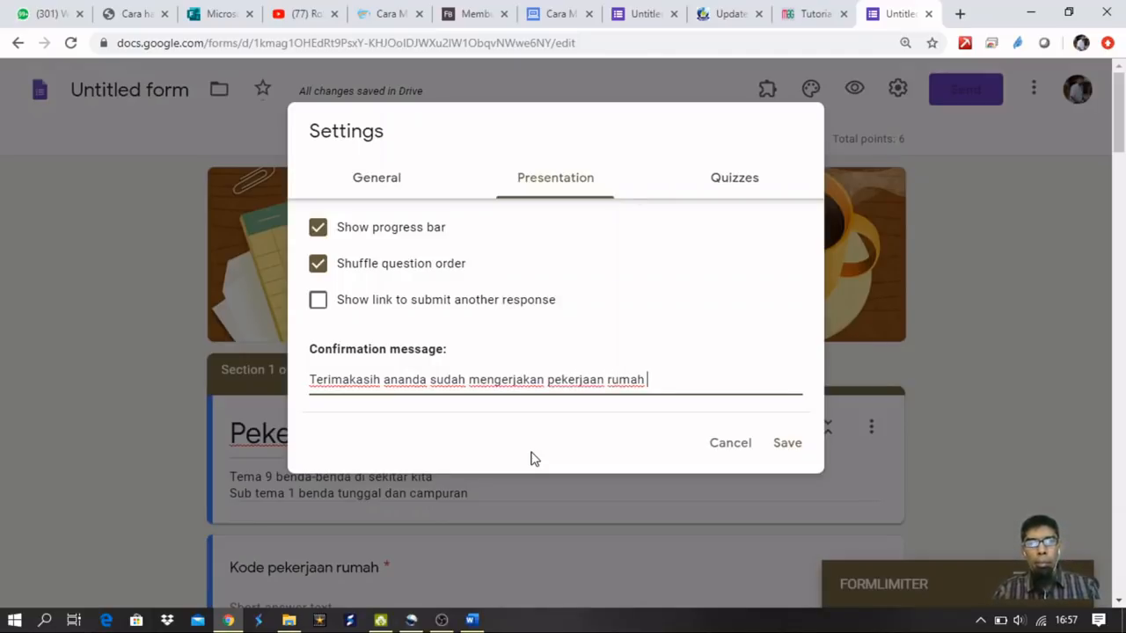
{"action": "type", "text": "tepat wakt"}
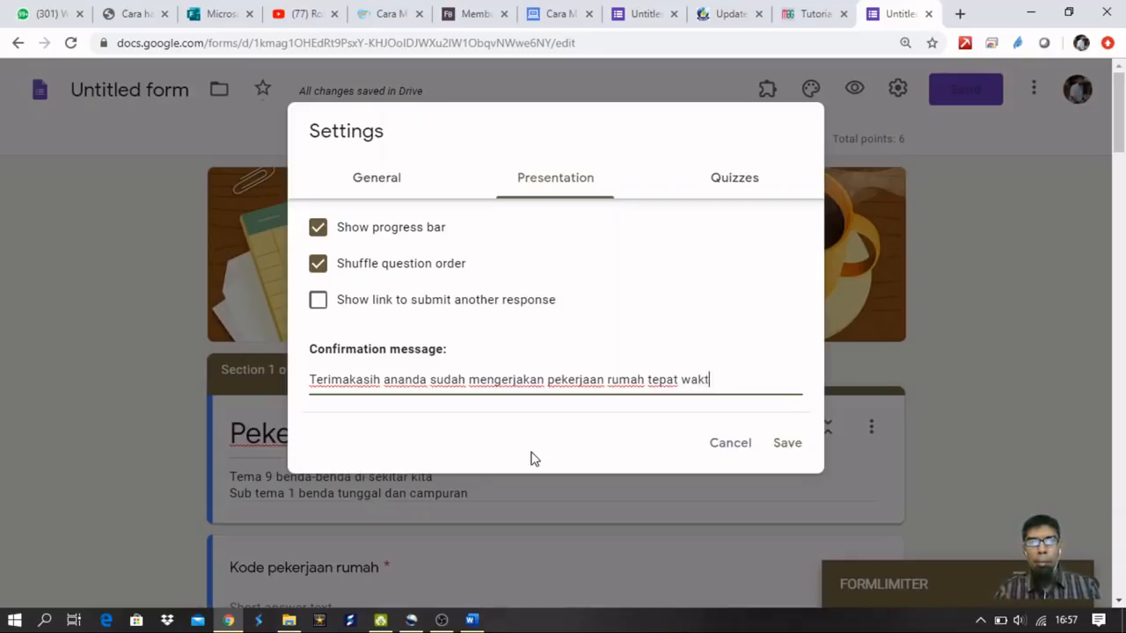
{"action": "type", "text": "u"}
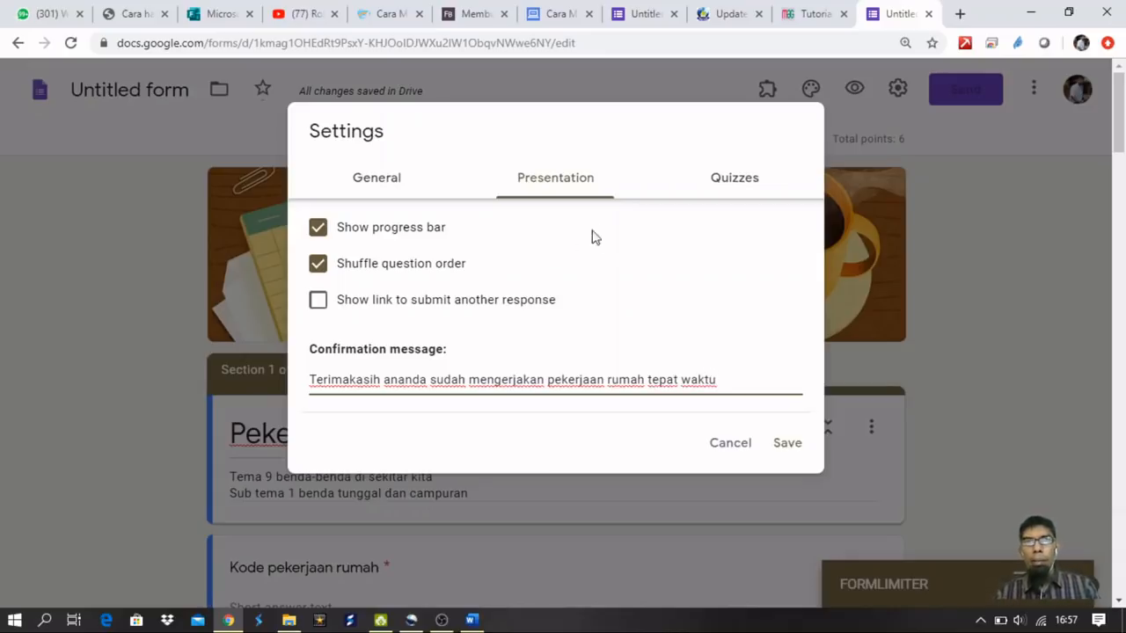
In Quizzes settings, hide missed questions, correct answers and point values from respondents, then save.
{"action": "left_click", "coordinate": [744, 187]}
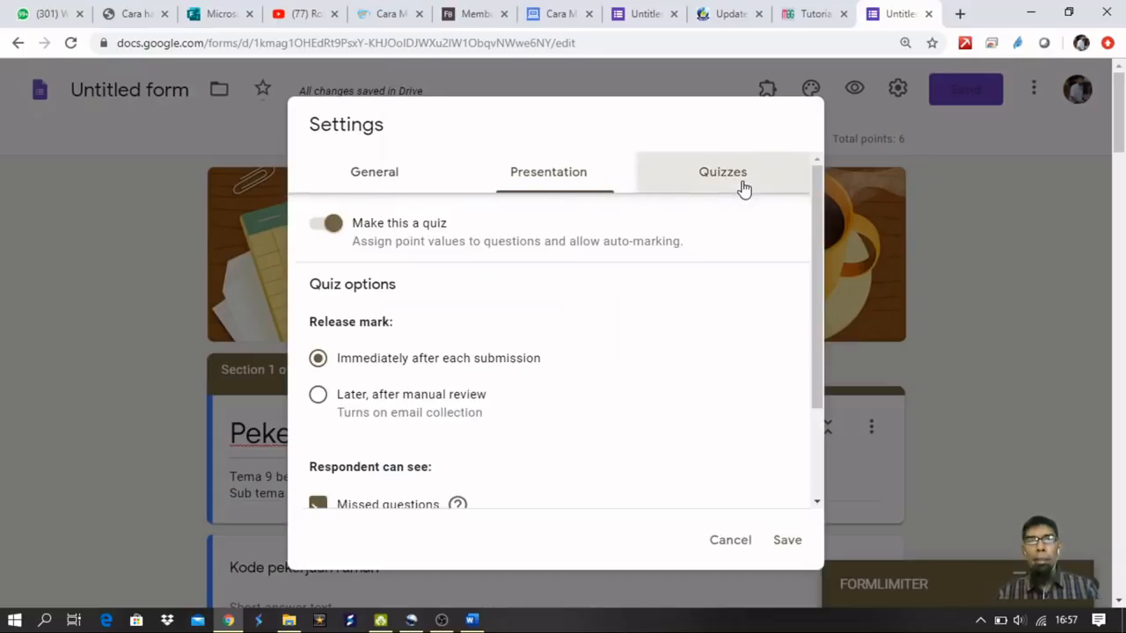
{"action": "scroll", "coordinate": [543, 293], "scroll_direction": "down", "scroll_amount": 1}
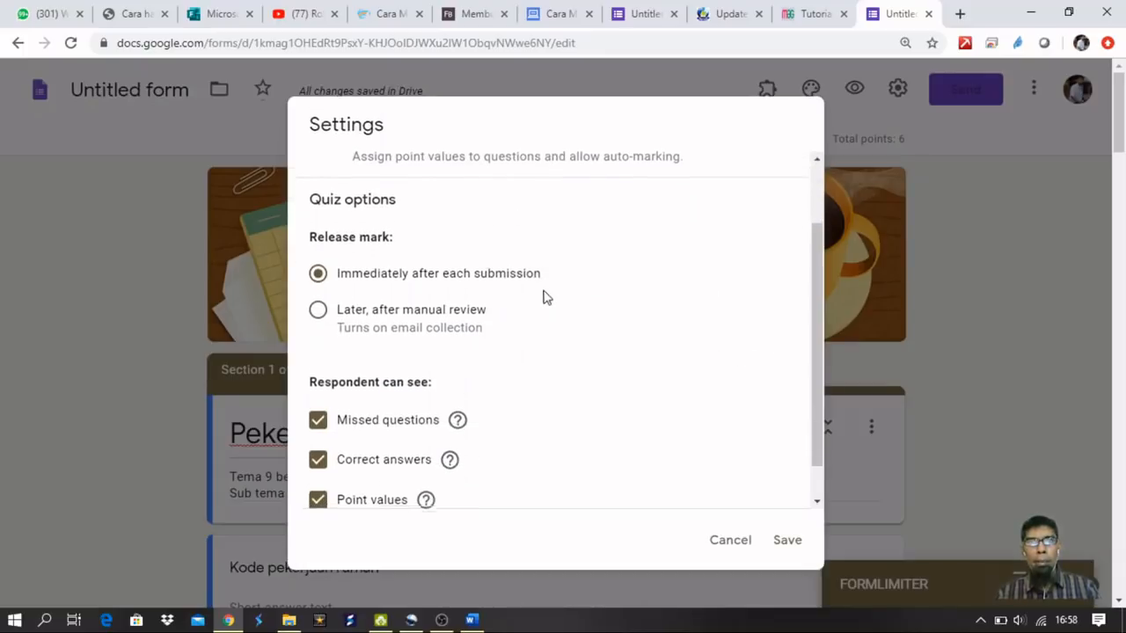
{"action": "scroll", "coordinate": [544, 295], "scroll_direction": "down", "scroll_amount": 1}
{"action": "scroll", "coordinate": [547, 288], "scroll_direction": "up", "scroll_amount": 1}
{"action": "scroll", "coordinate": [545, 290], "scroll_direction": "down", "scroll_amount": 1}
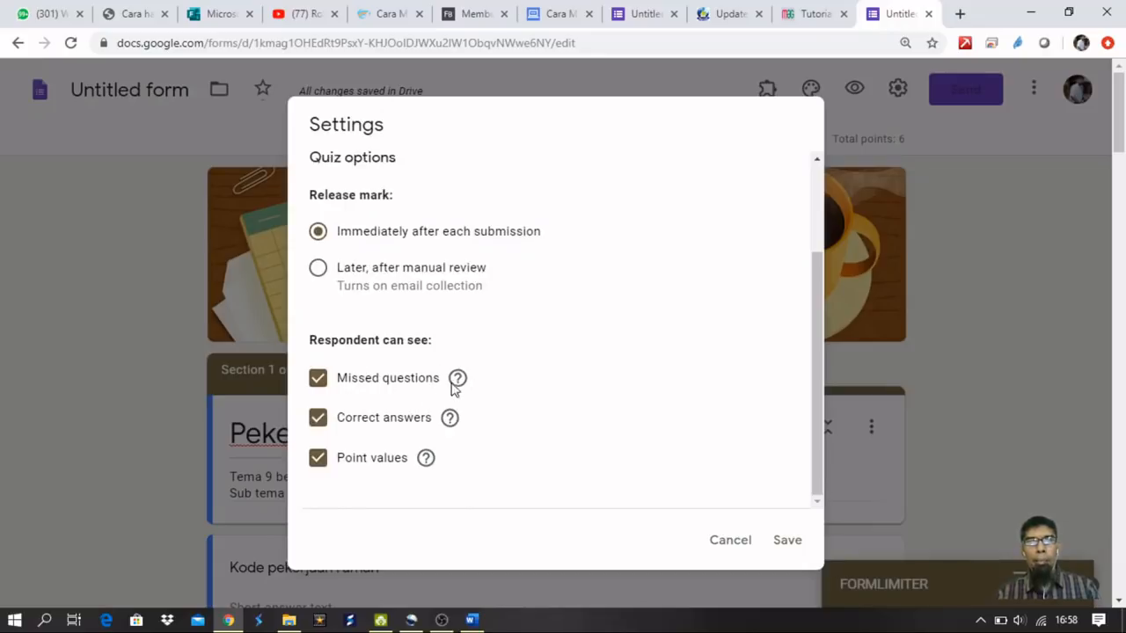
{"action": "mouse_move", "coordinate": [458, 379]}
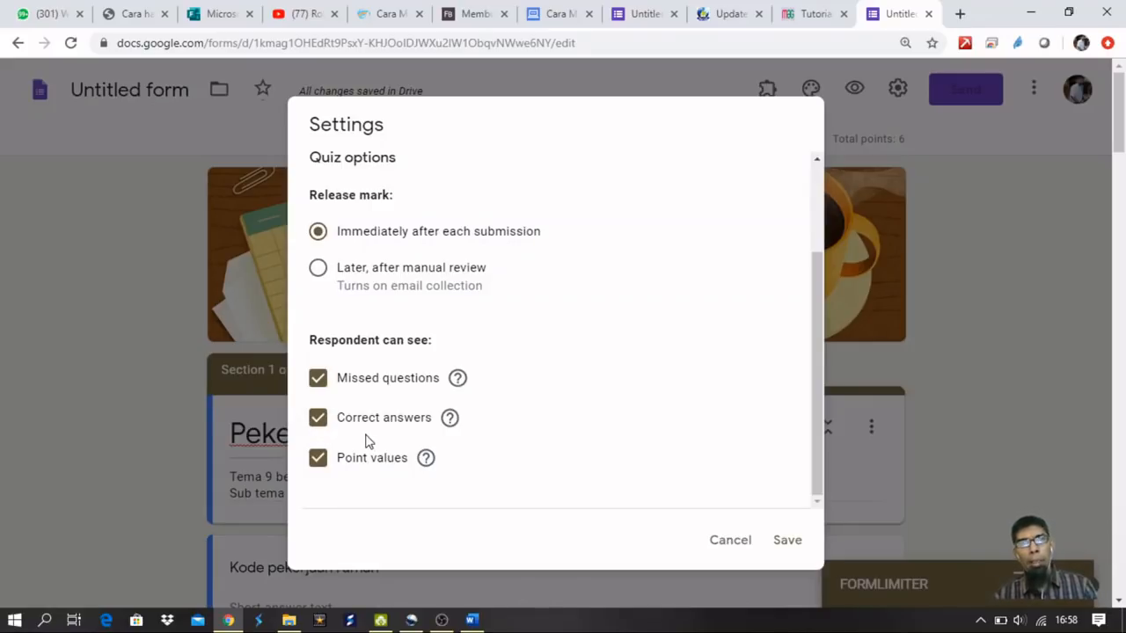
{"action": "left_click", "coordinate": [318, 380]}
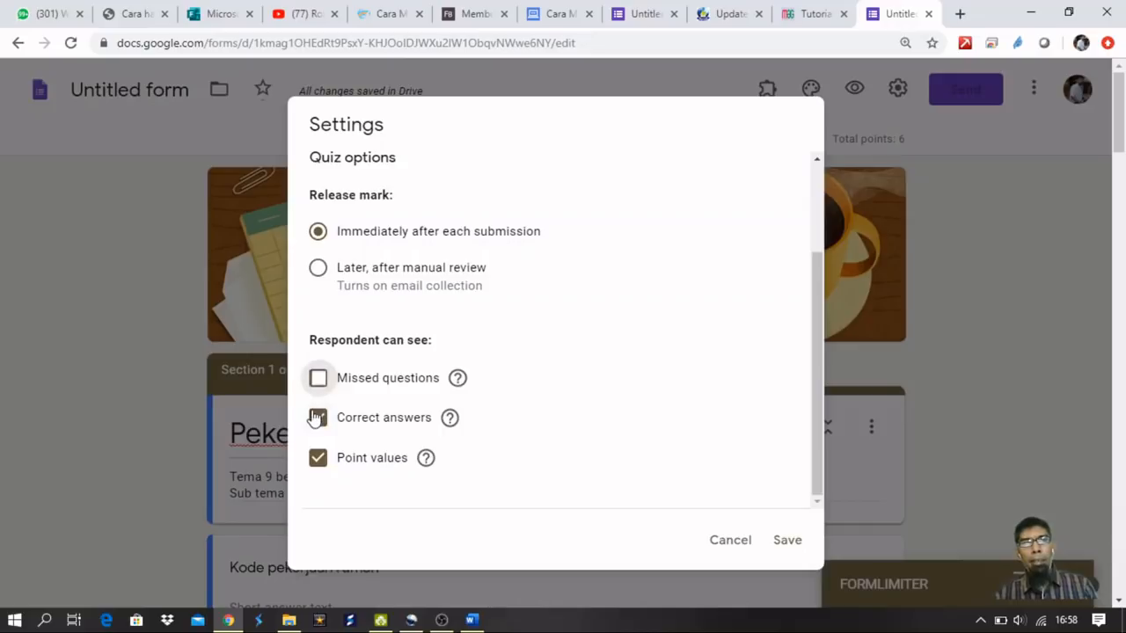
{"action": "left_click", "coordinate": [318, 418]}
{"action": "left_click", "coordinate": [317, 458]}
{"action": "scroll", "coordinate": [489, 458], "scroll_direction": "up", "scroll_amount": 1}
{"action": "scroll", "coordinate": [489, 458], "scroll_direction": "up", "scroll_amount": 1}
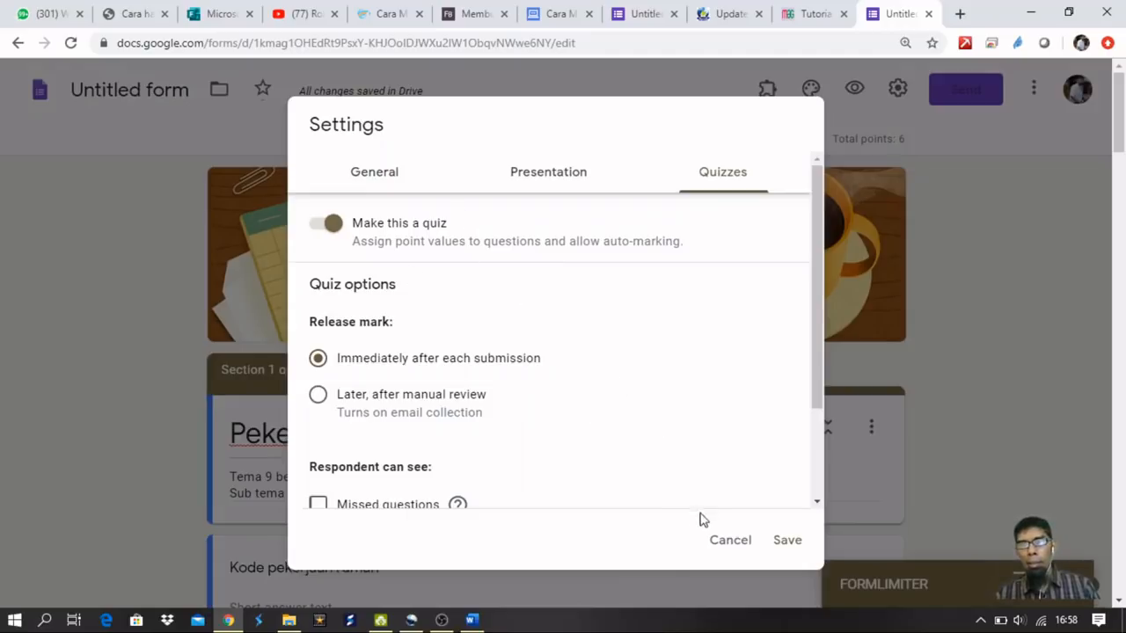
{"action": "left_click", "coordinate": [787, 541]}
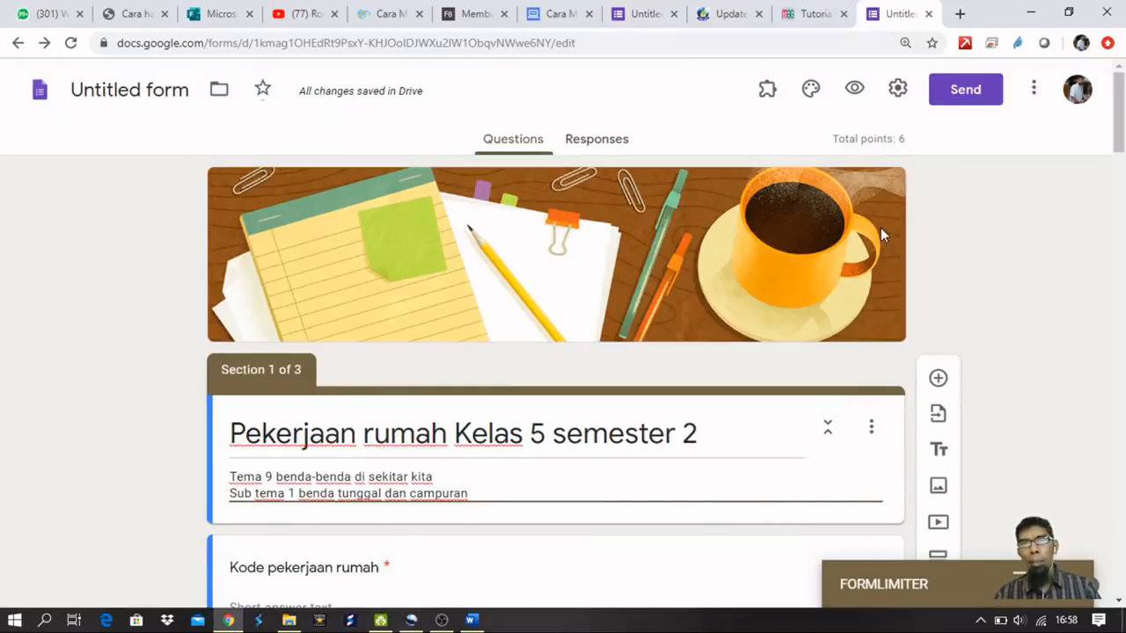
Get the form's share link from Send and shorten it to a forms.gle address.
{"action": "left_click", "coordinate": [965, 90]}
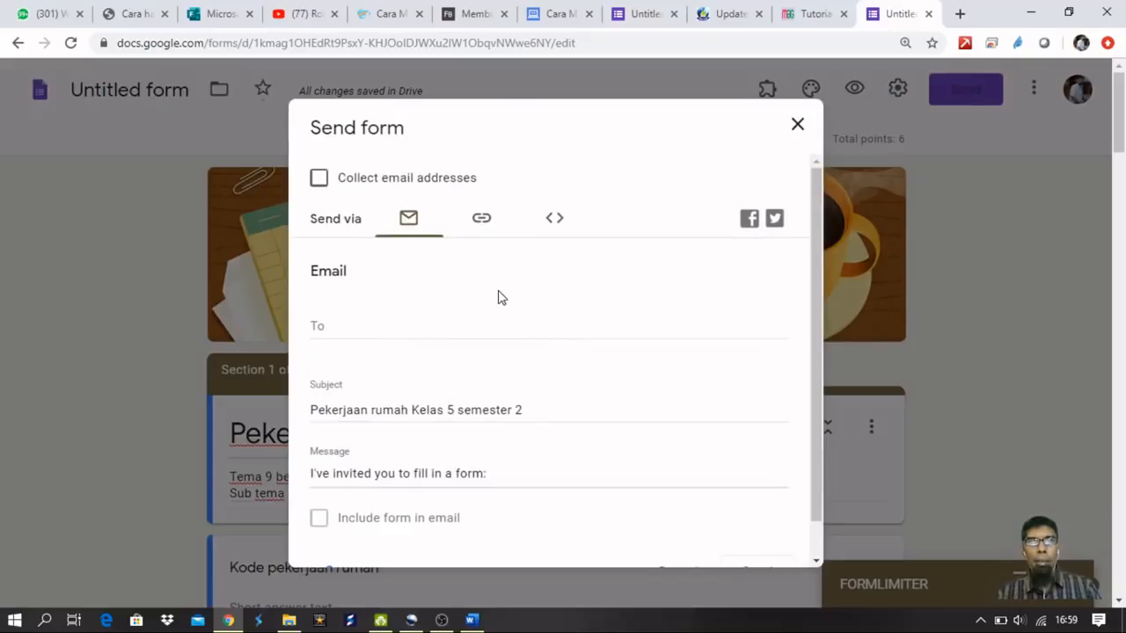
{"action": "left_click", "coordinate": [483, 220]}
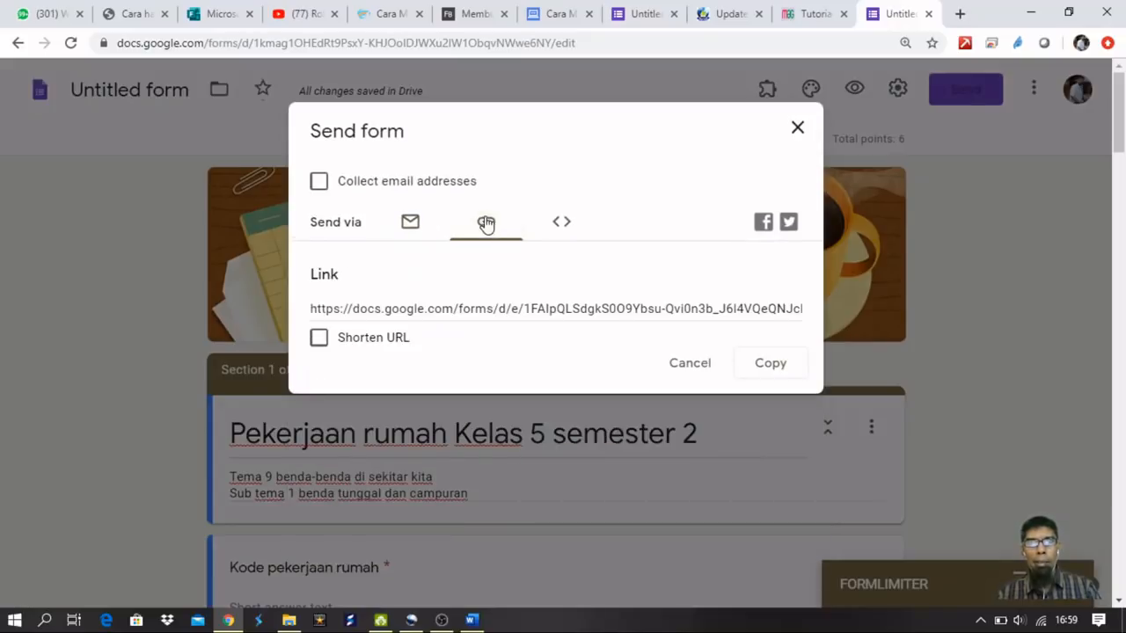
{"action": "left_click", "coordinate": [456, 310]}
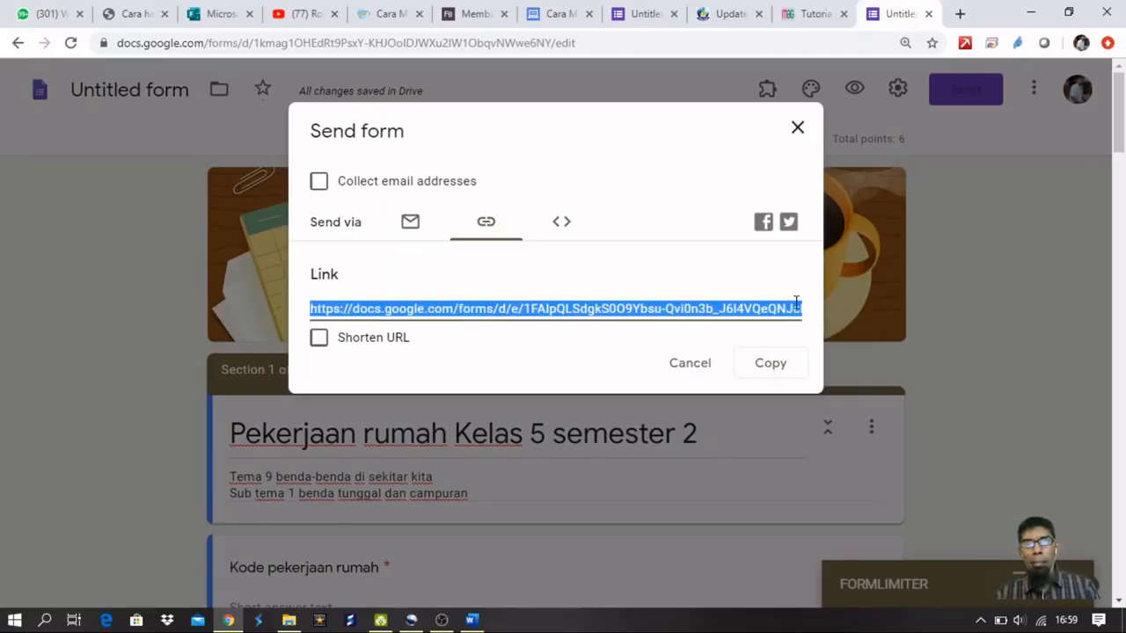
{"action": "left_click", "coordinate": [320, 339]}
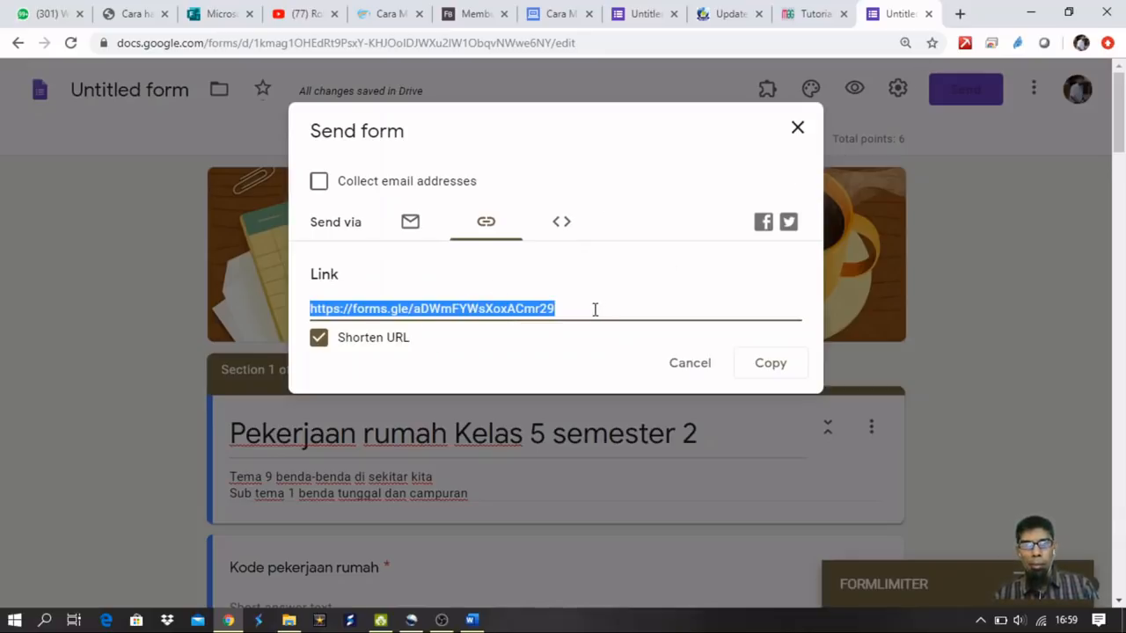
Open the copied form link in a private window and resize it beside the editor.
{"action": "key", "text": "ctrl+shift+n"}
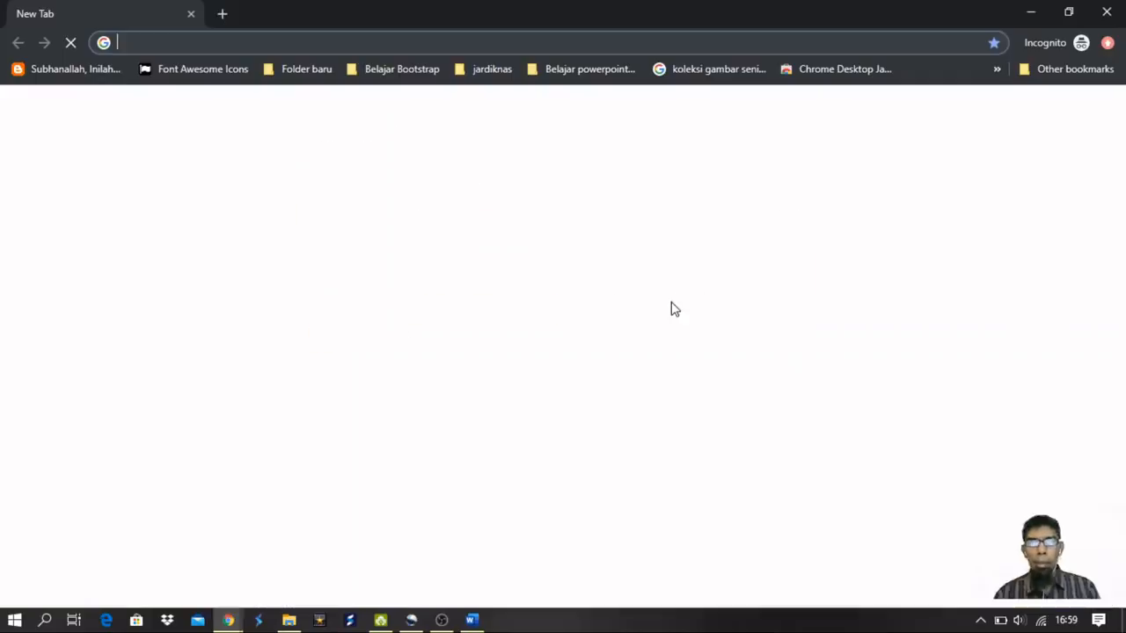
{"action": "type", "text": "https://forms.gle/aDWmFYWsXoxACmr29"}
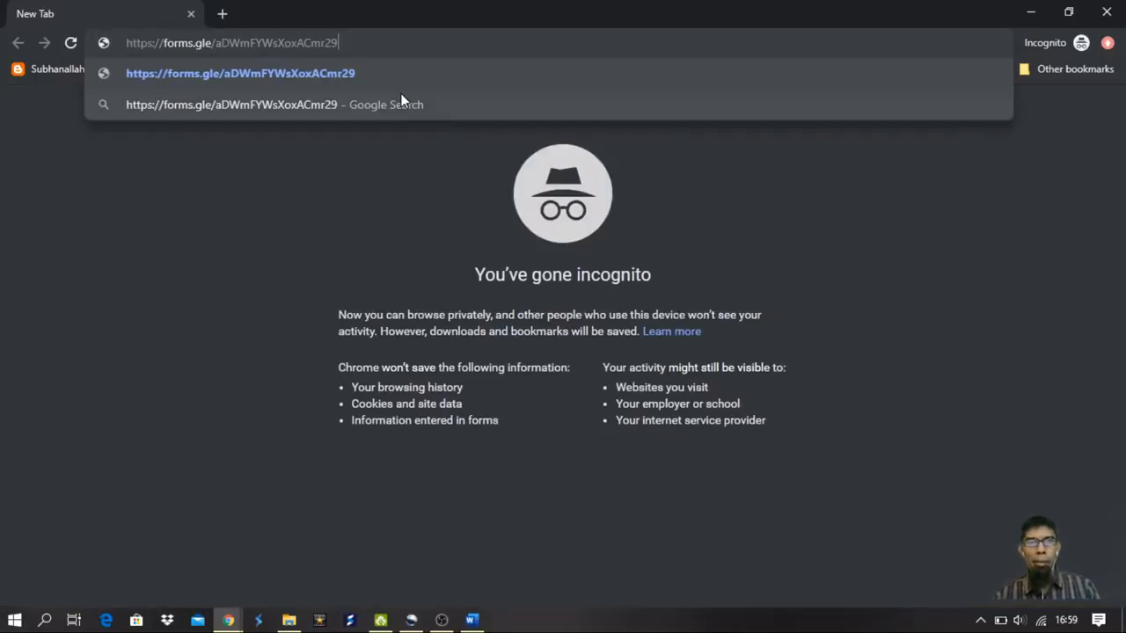
{"action": "key", "text": "Return"}
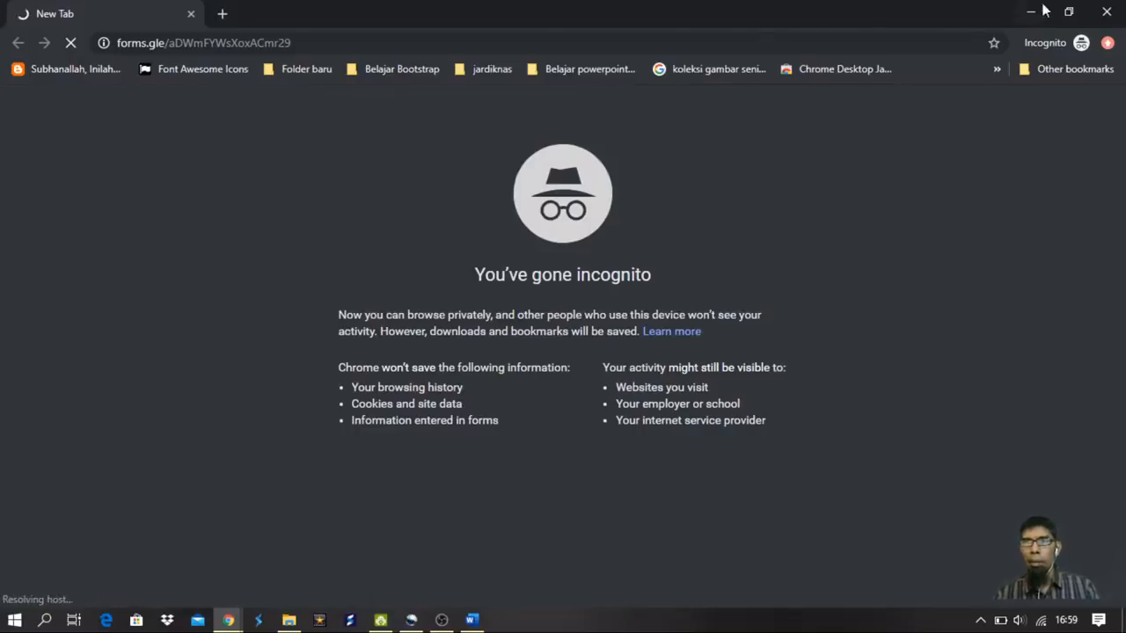
{"action": "left_click", "coordinate": [1068, 13]}
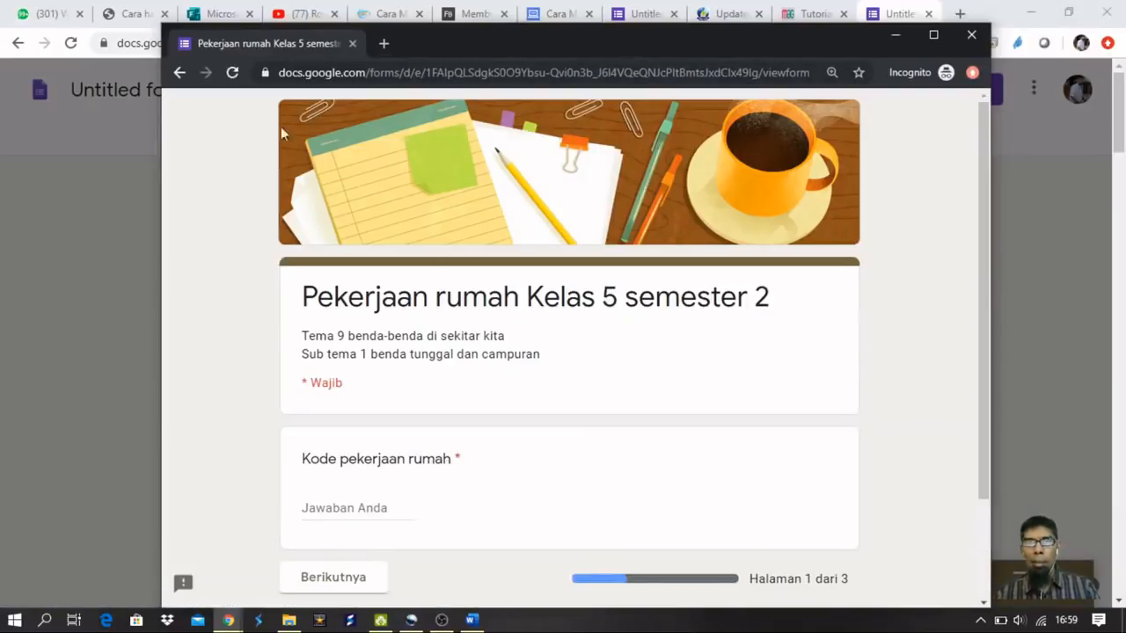
{"action": "left_click_drag", "start_coordinate": [164, 155], "coordinate": [321, 151]}
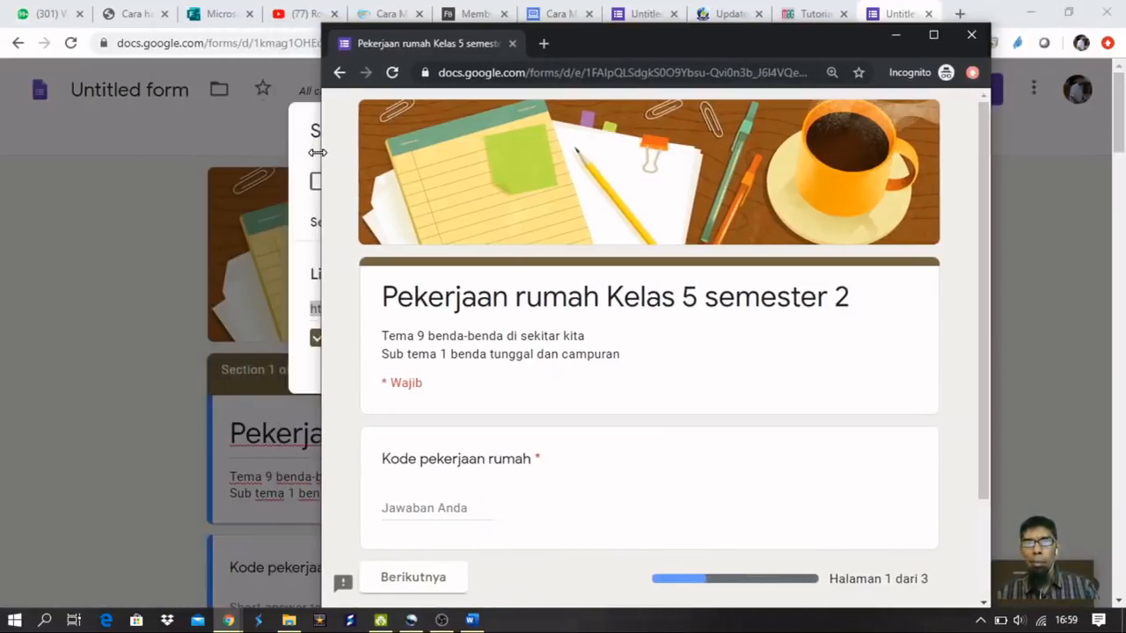
{"action": "left_click_drag", "start_coordinate": [608, 42], "coordinate": [674, 5]}
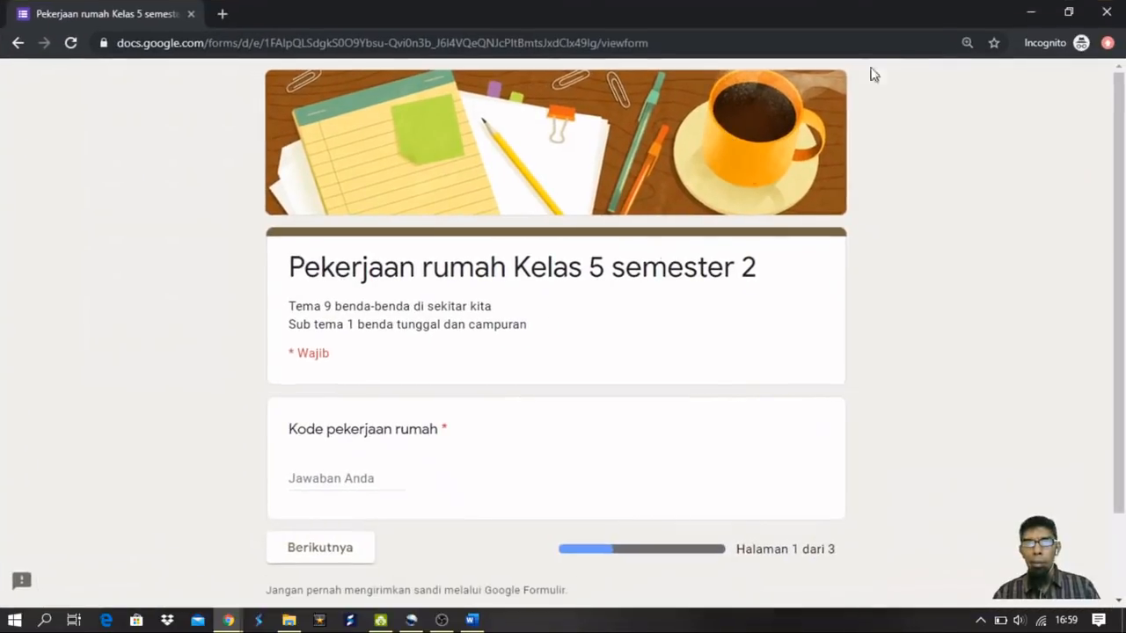
{"action": "left_click", "coordinate": [1074, 15]}
Enter homework code 12345, continue to page 2, and type the student's name.
{"action": "left_click", "coordinate": [440, 511]}
{"action": "scroll", "coordinate": [550, 442], "scroll_direction": "down", "scroll_amount": 2}
{"action": "type", "text": "12"}
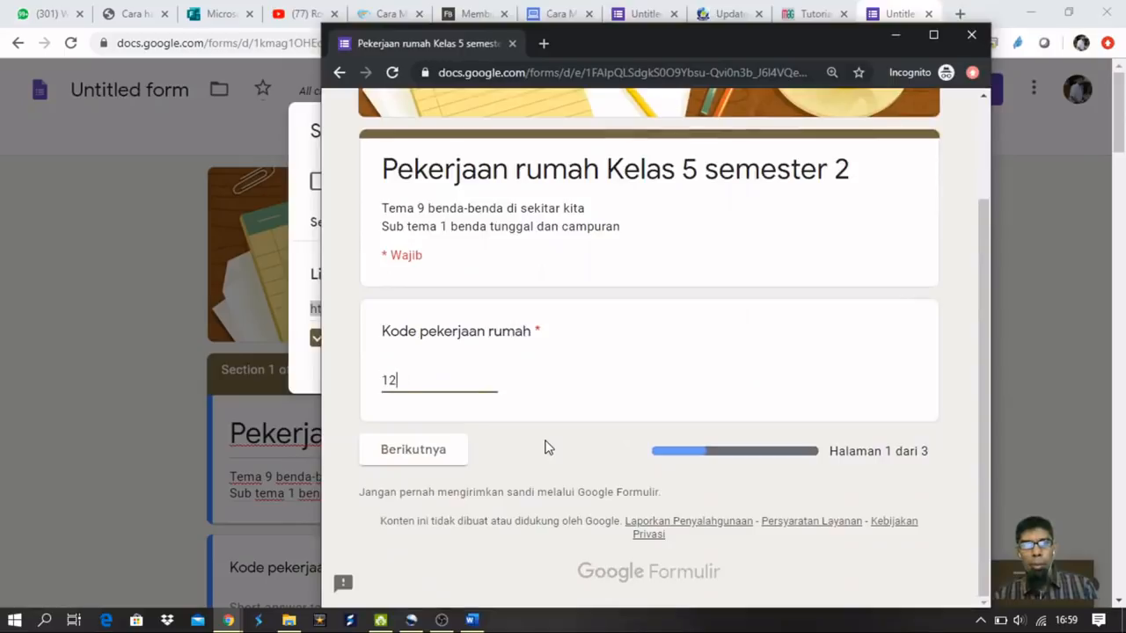
{"action": "type", "text": "345"}
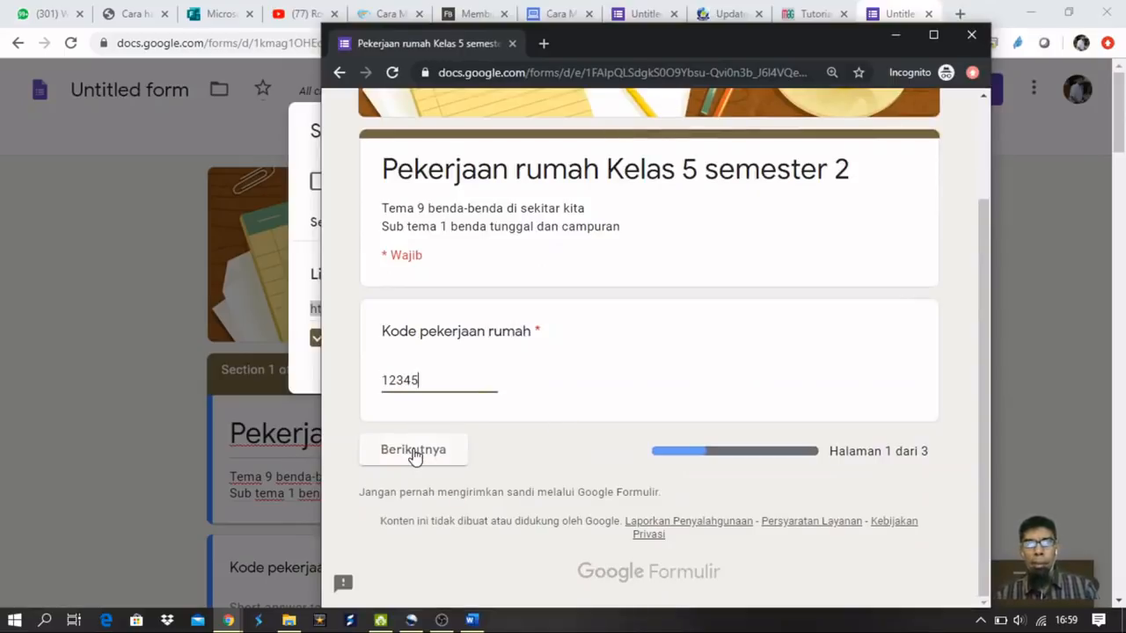
{"action": "left_click", "coordinate": [415, 451]}
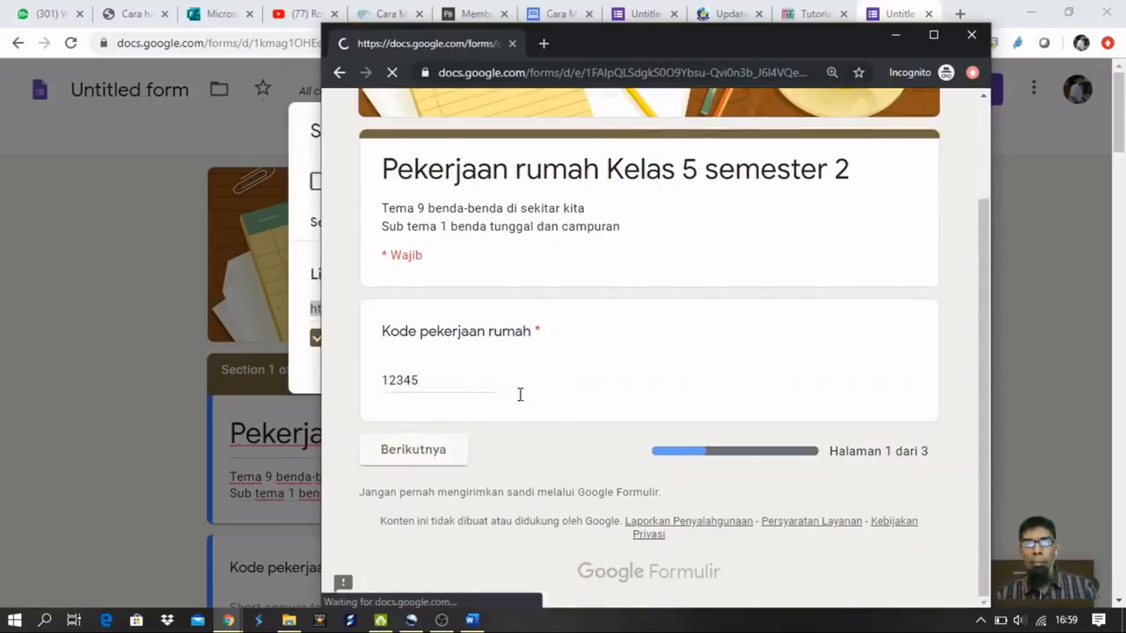
{"action": "scroll", "coordinate": [642, 368], "scroll_direction": "down", "scroll_amount": 3}
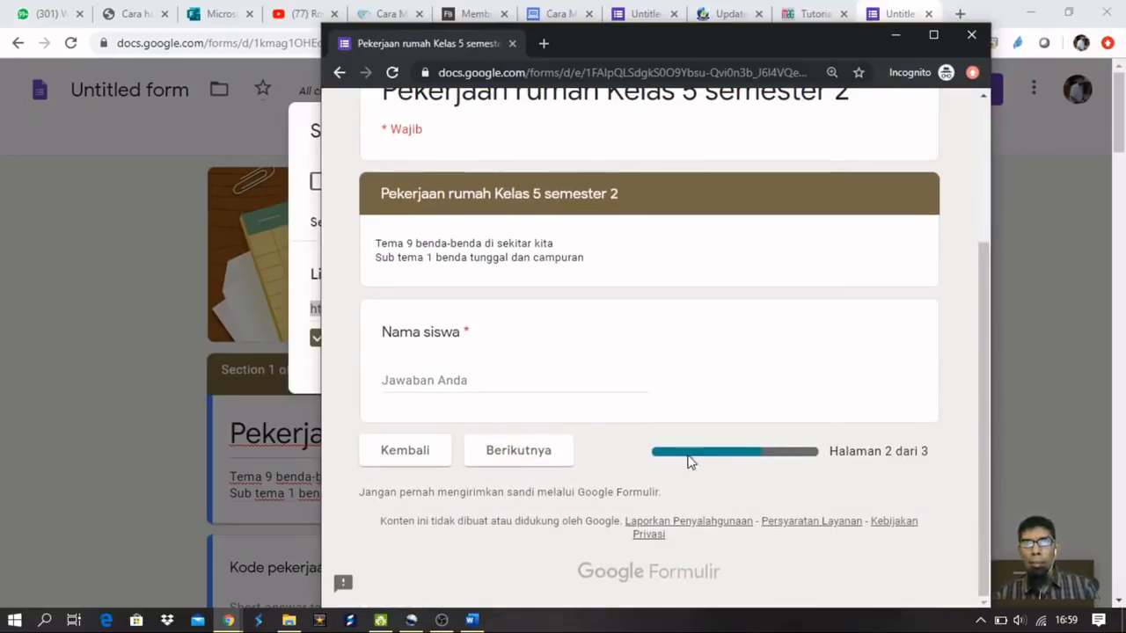
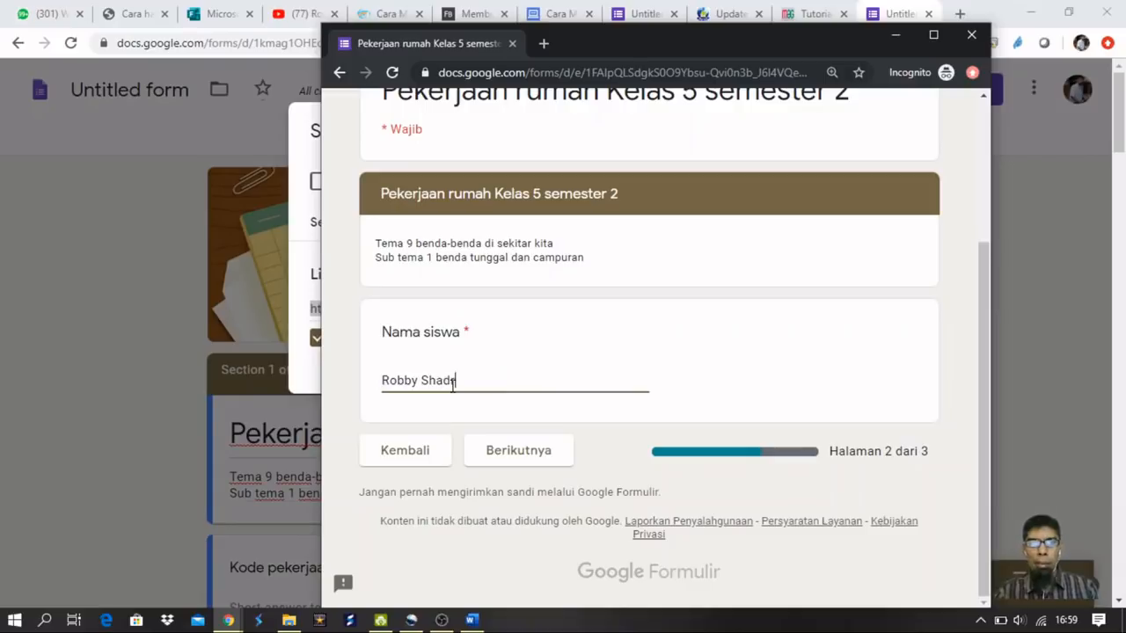
On the next quiz page, choose the cat as the non-poultry animal and mark 1 and 3 as odd.
{"action": "left_click", "coordinate": [537, 453]}
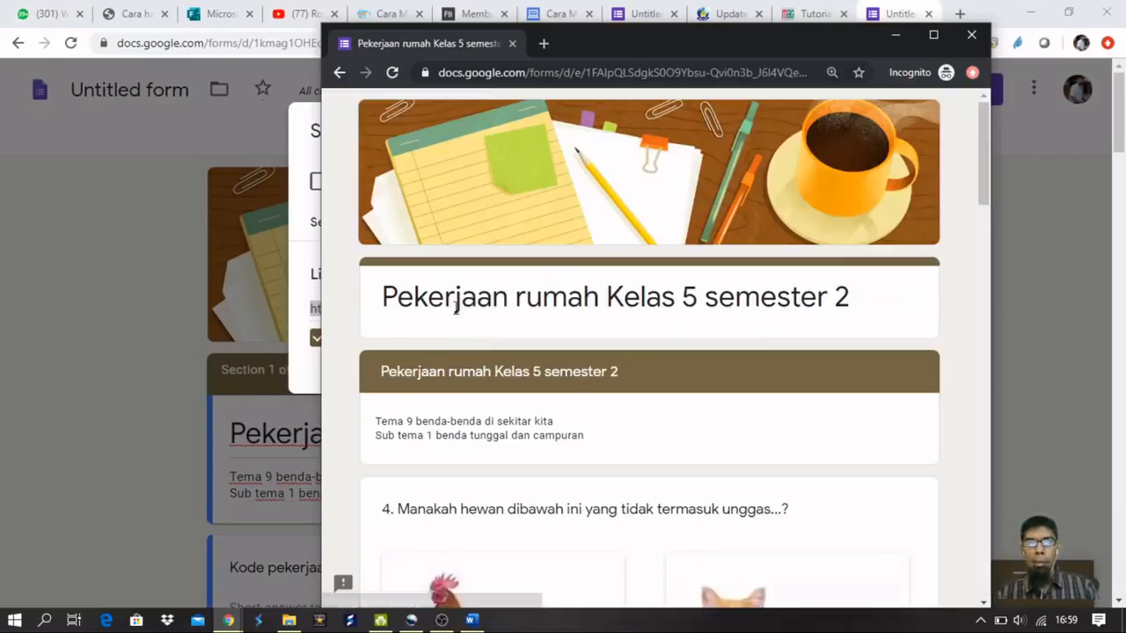
{"action": "scroll", "coordinate": [580, 294], "scroll_direction": "down", "scroll_amount": 2}
{"action": "scroll", "coordinate": [506, 297], "scroll_direction": "down", "scroll_amount": 4}
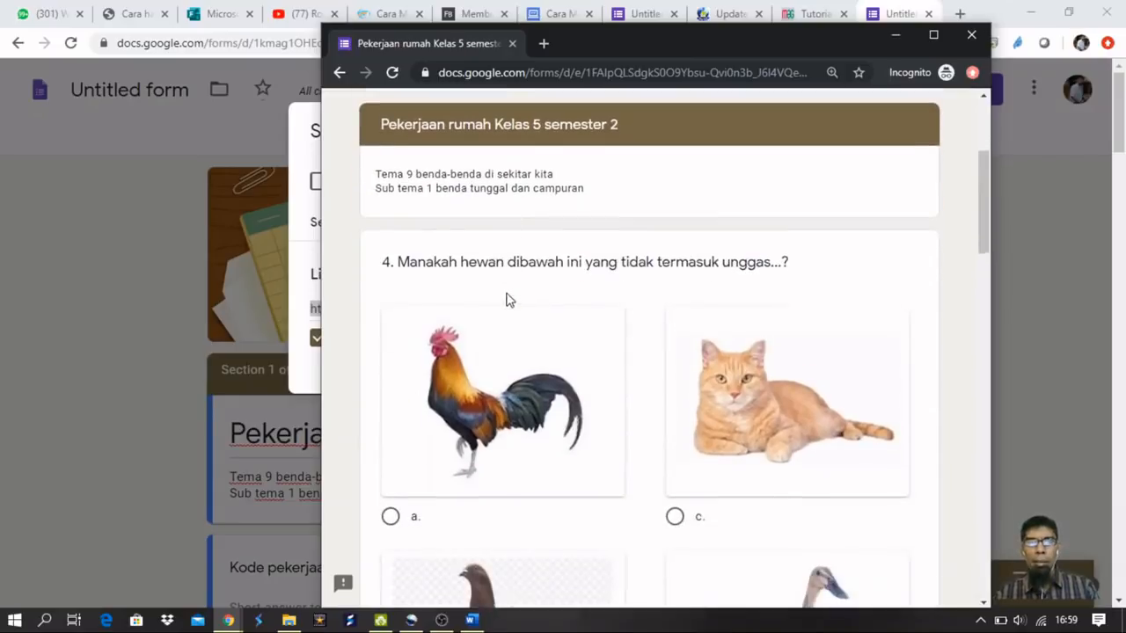
{"action": "scroll", "coordinate": [506, 299], "scroll_direction": "up", "scroll_amount": 2}
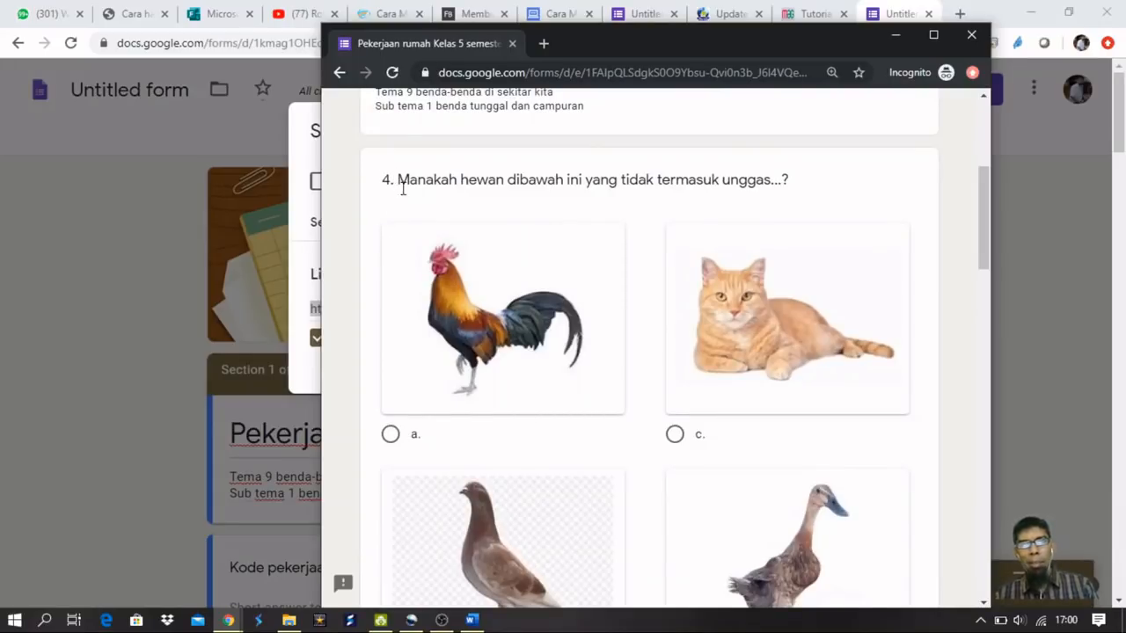
{"action": "scroll", "coordinate": [402, 196], "scroll_direction": "down", "scroll_amount": 3}
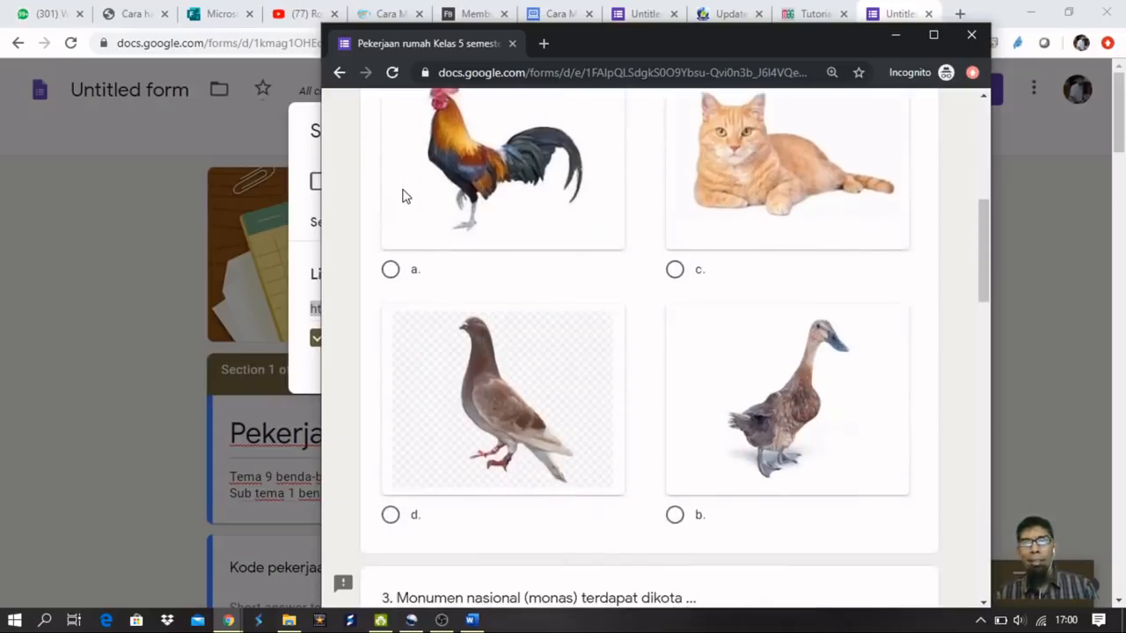
{"action": "scroll", "coordinate": [401, 196], "scroll_direction": "up", "scroll_amount": 2}
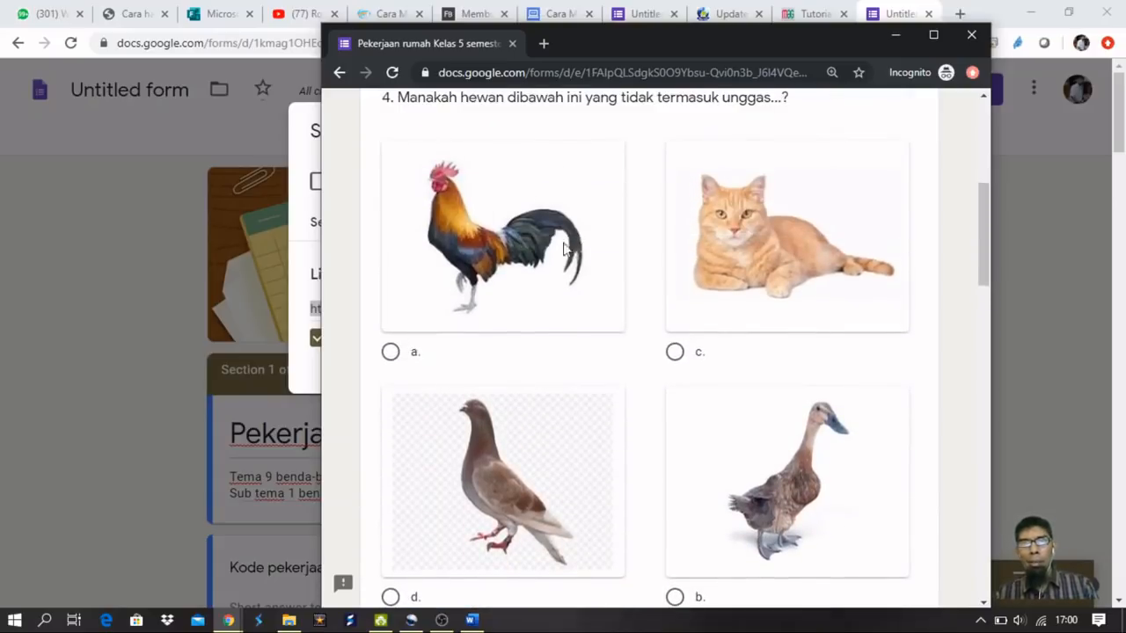
{"action": "left_click", "coordinate": [674, 353]}
{"action": "scroll", "coordinate": [679, 363], "scroll_direction": "down", "scroll_amount": 1}
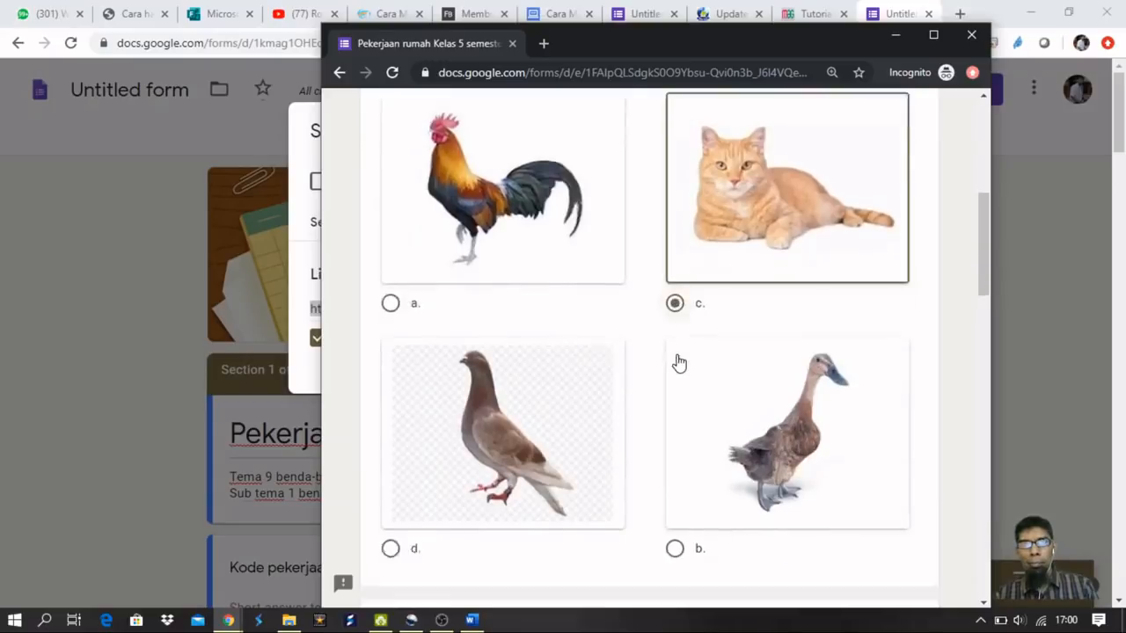
{"action": "scroll", "coordinate": [677, 361], "scroll_direction": "down", "scroll_amount": 6}
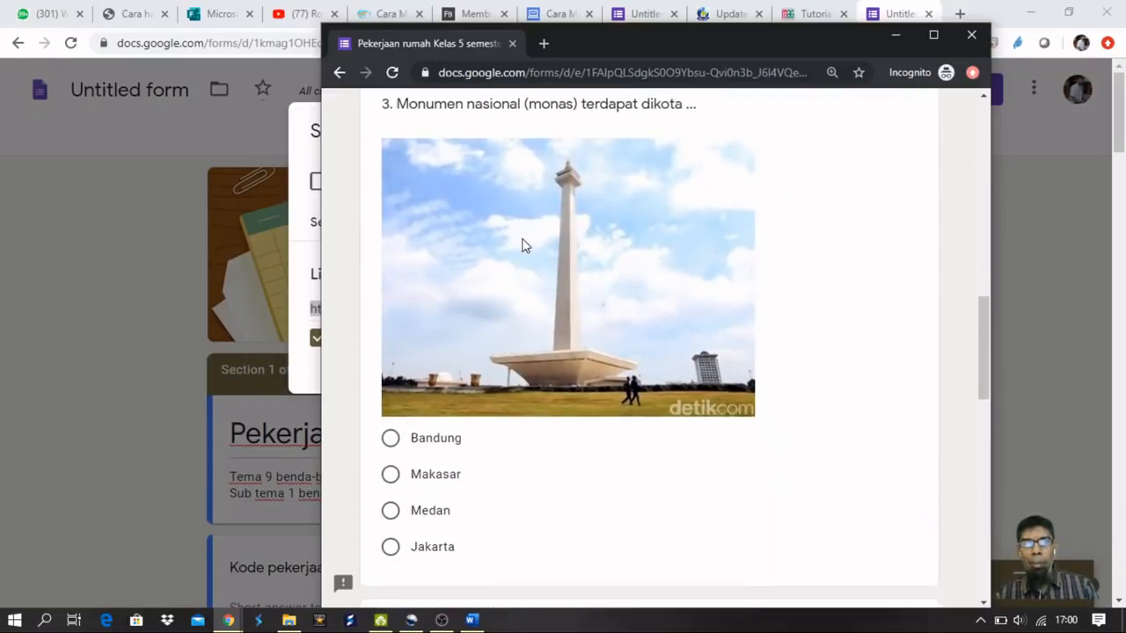
{"action": "scroll", "coordinate": [522, 245], "scroll_direction": "down", "scroll_amount": 2}
{"action": "scroll", "coordinate": [522, 246], "scroll_direction": "up", "scroll_amount": 2}
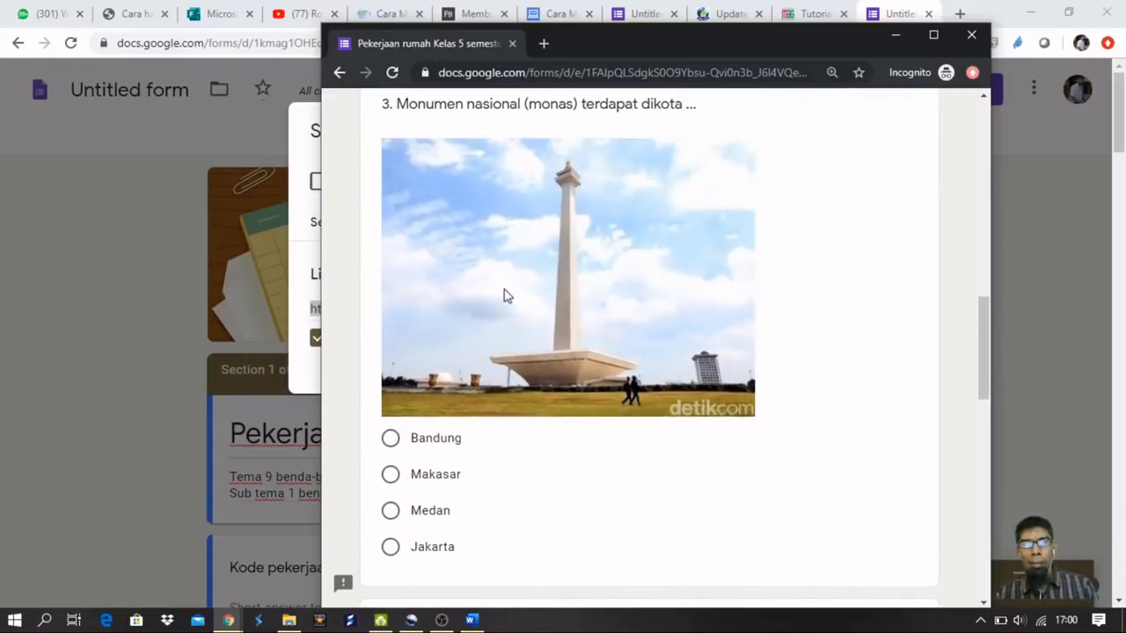
{"action": "scroll", "coordinate": [569, 395], "scroll_direction": "down", "scroll_amount": 5}
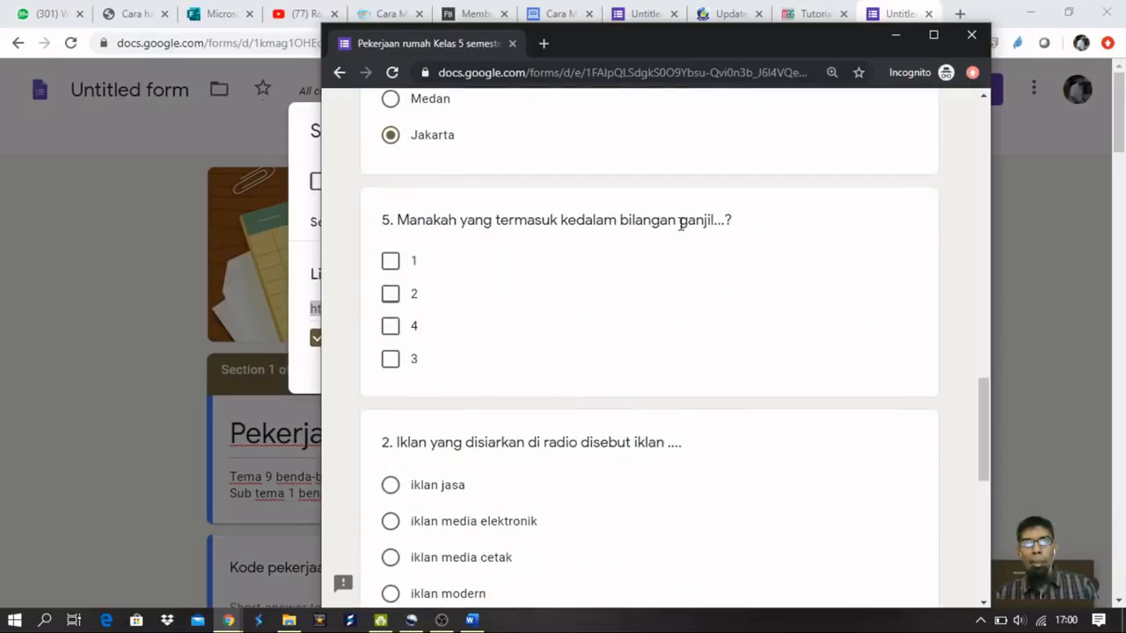
{"action": "left_click", "coordinate": [391, 263]}
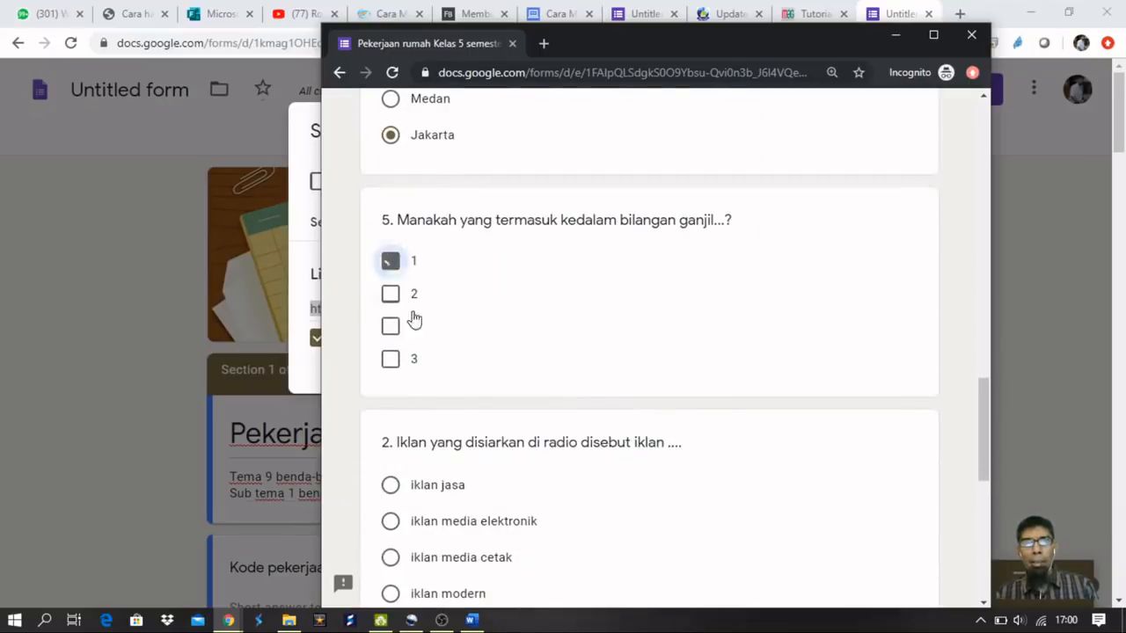
{"action": "left_click", "coordinate": [391, 360]}
Answer Sukarno as the first president, choose bersatu for question 1, and submit.
{"action": "scroll", "coordinate": [603, 347], "scroll_direction": "down", "scroll_amount": 2}
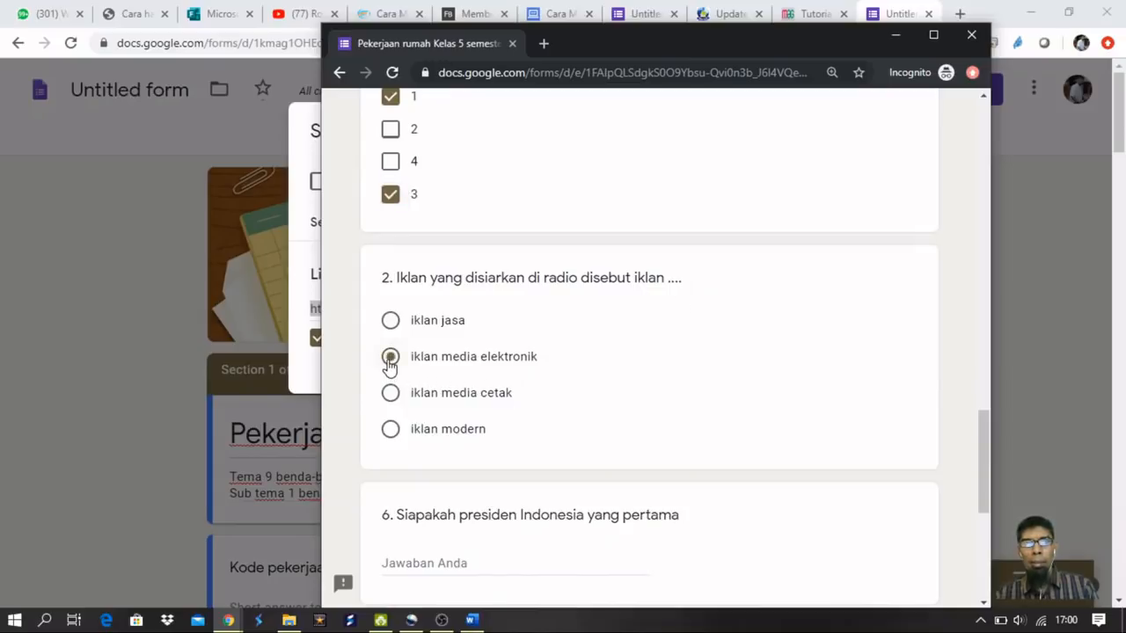
{"action": "scroll", "coordinate": [392, 366], "scroll_direction": "down", "scroll_amount": 3}
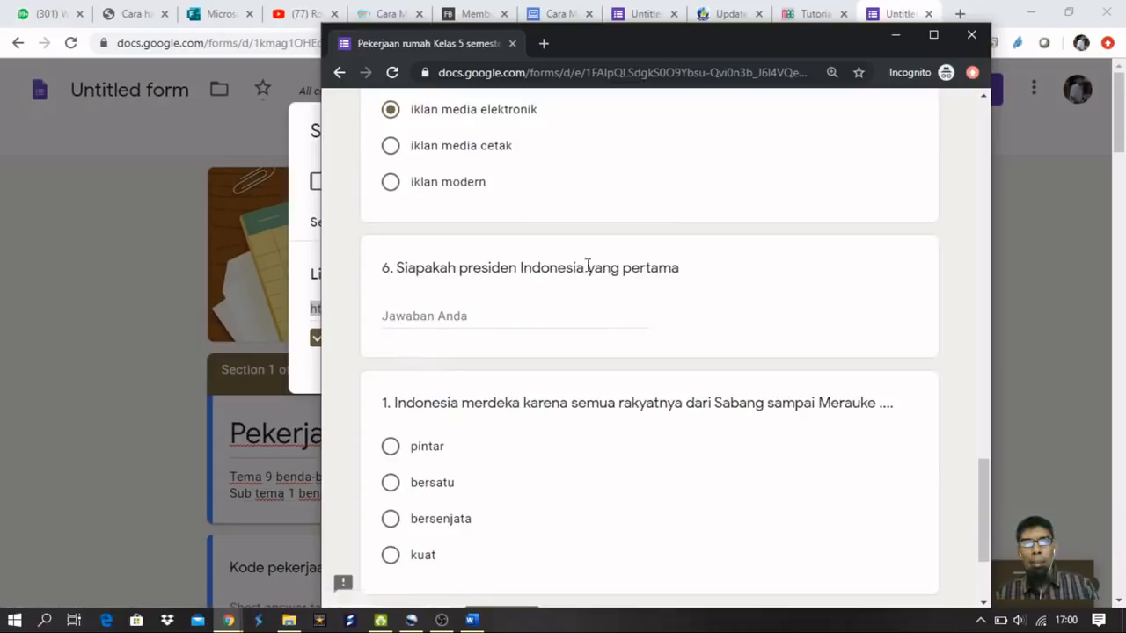
{"action": "left_click", "coordinate": [477, 311]}
{"action": "type", "text": "Su"}
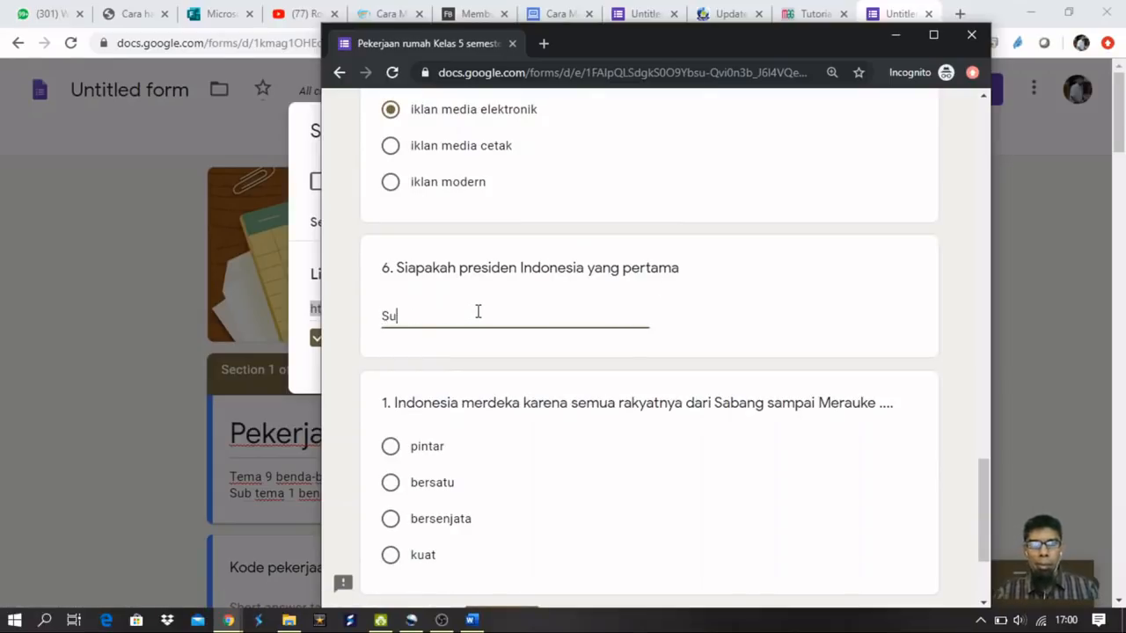
{"action": "type", "text": "karno"}
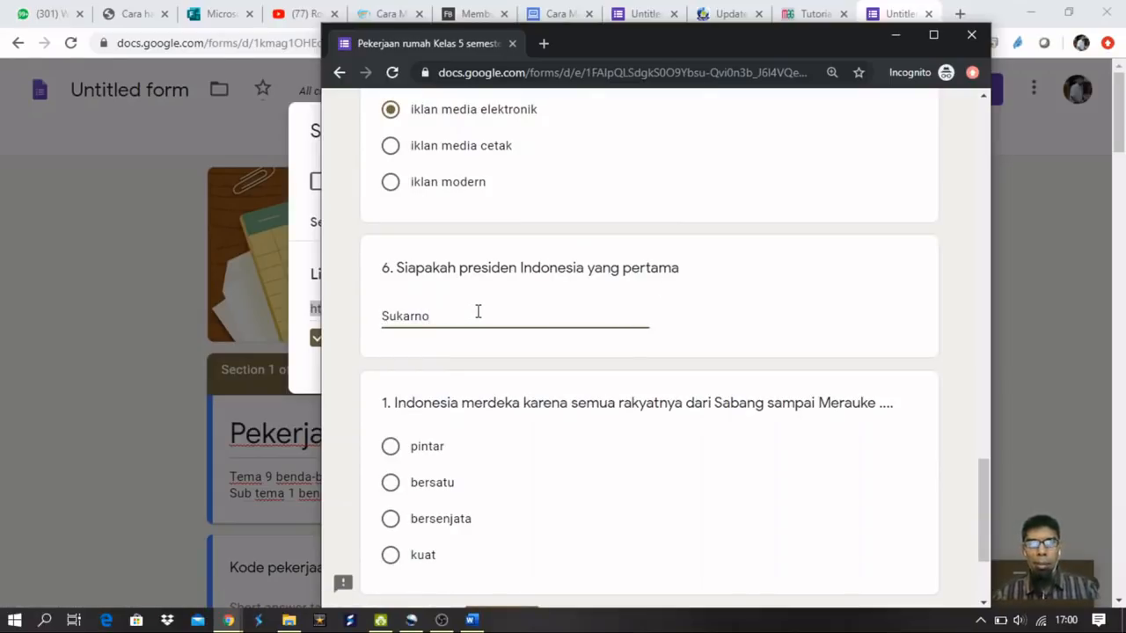
{"action": "scroll", "coordinate": [483, 308], "scroll_direction": "down", "scroll_amount": 2}
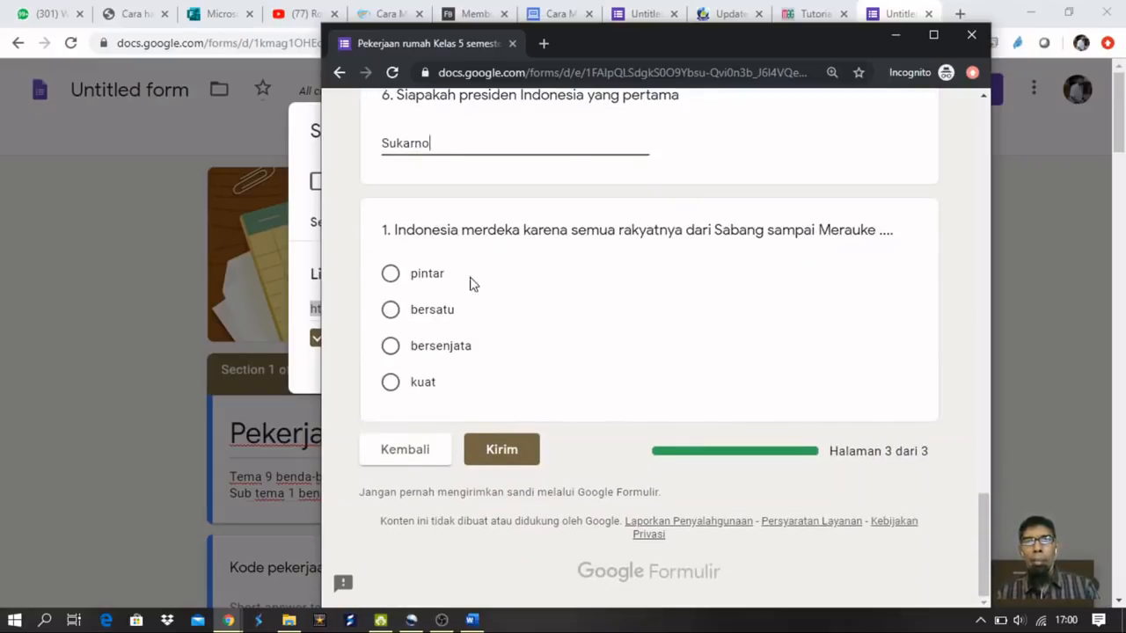
{"action": "left_click", "coordinate": [390, 314]}
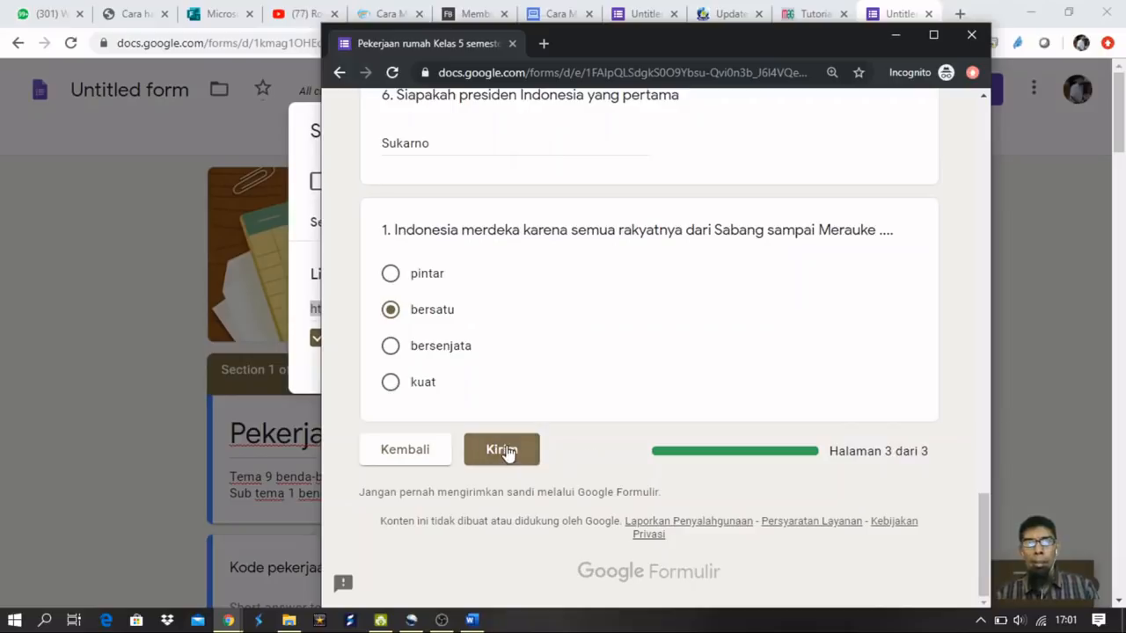
{"action": "left_click", "coordinate": [508, 450]}
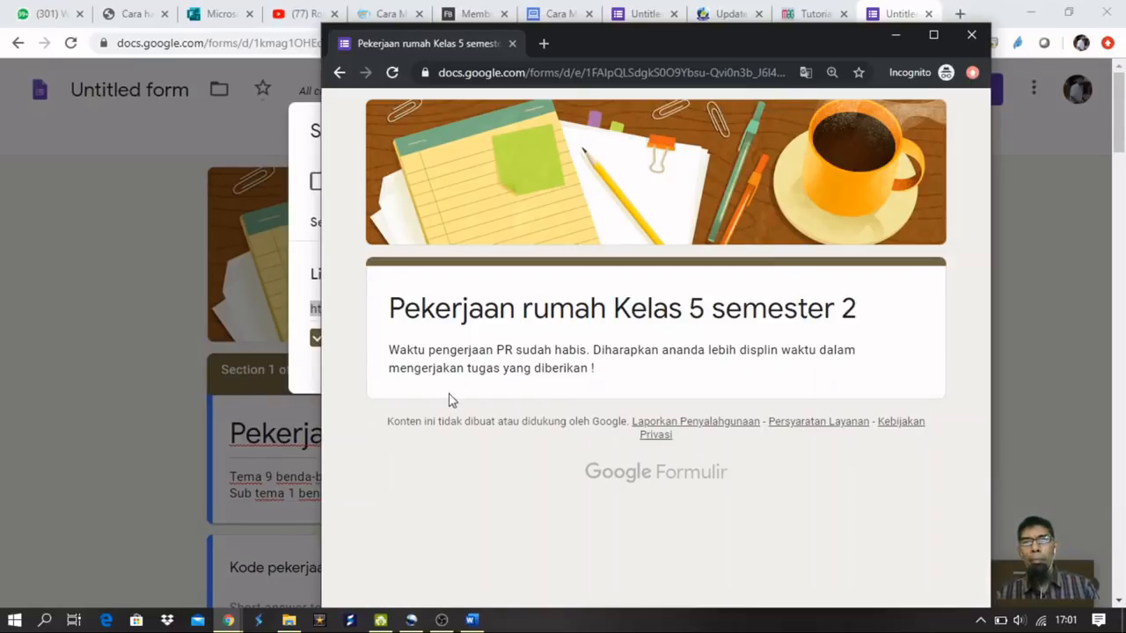
Load the pasted forms.gle link privately, confirm the 'Waktu pengerjaan PR sudah habis' message, then close the window.
{"action": "left_click", "coordinate": [971, 38]}
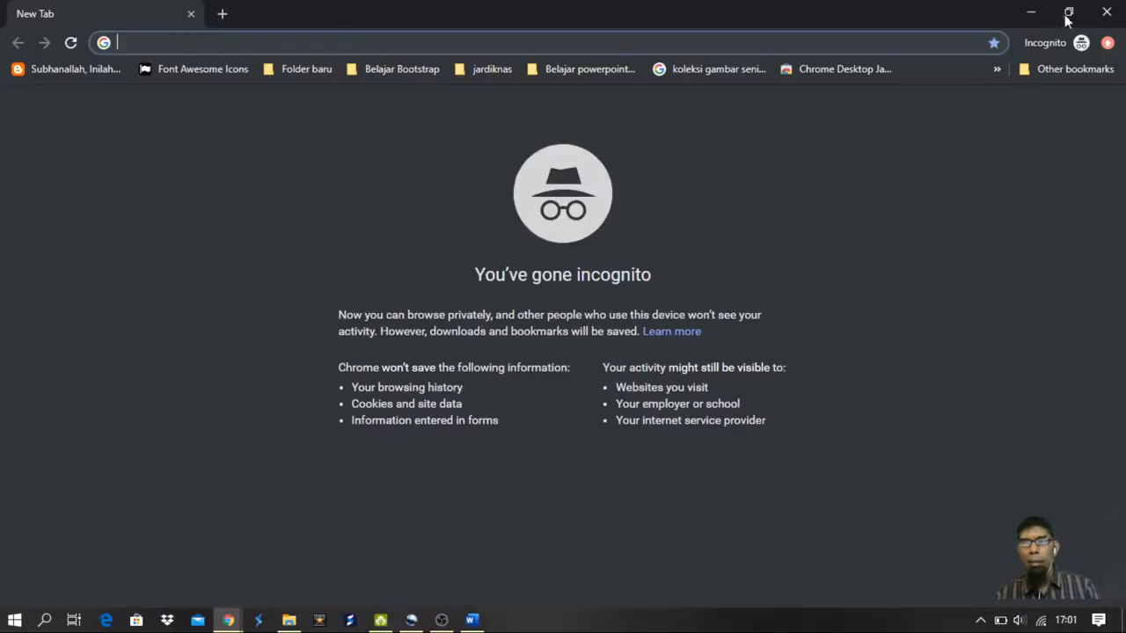
{"action": "left_click", "coordinate": [1068, 14]}
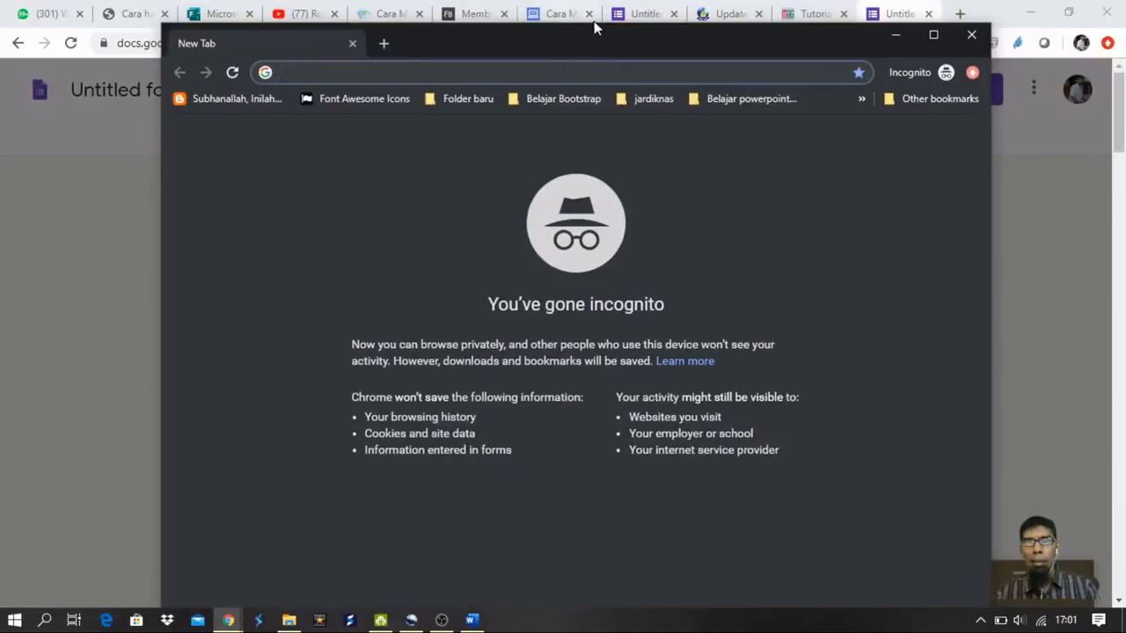
{"action": "left_click_drag", "start_coordinate": [595, 33], "coordinate": [665, 14]}
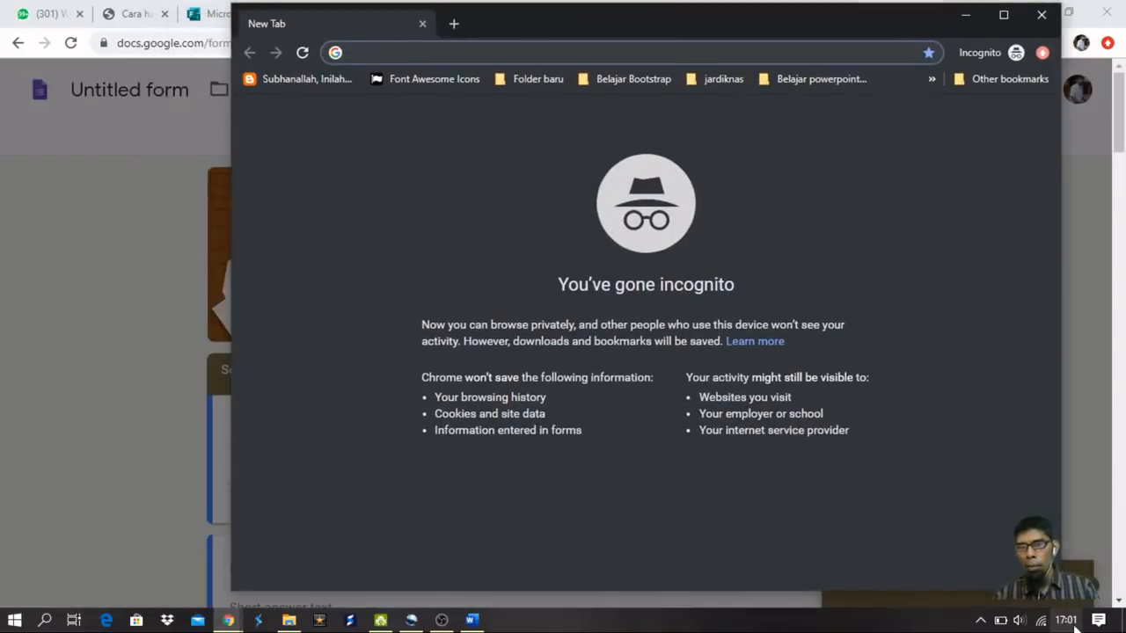
{"action": "type", "text": "https://forms.gle/aDWmFYWsXoxACmr29"}
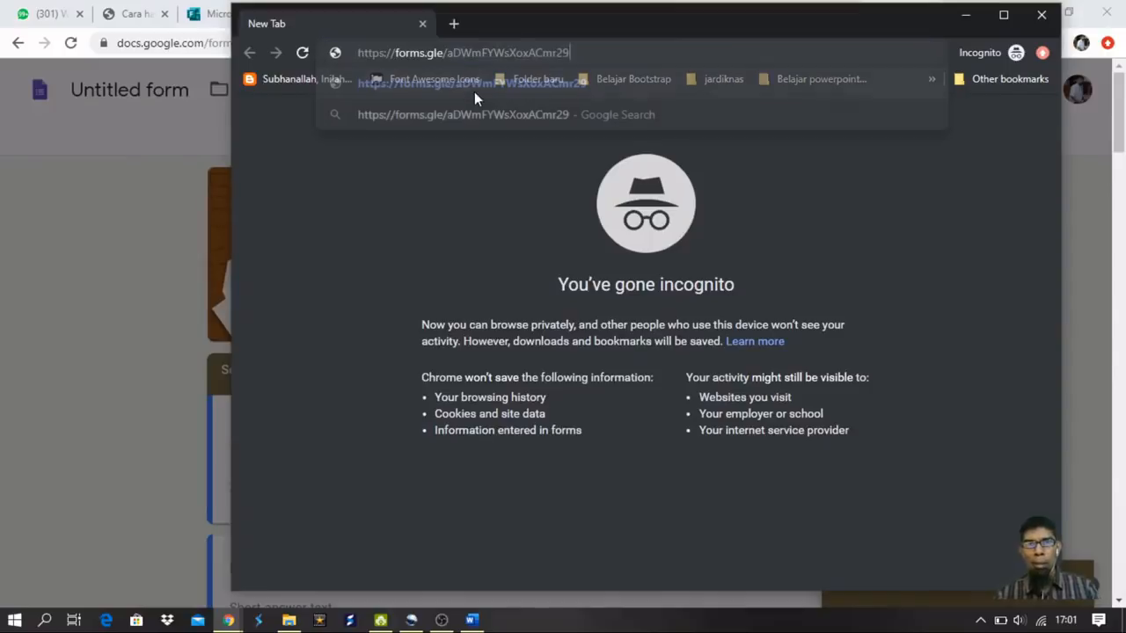
{"action": "left_click", "coordinate": [477, 100]}
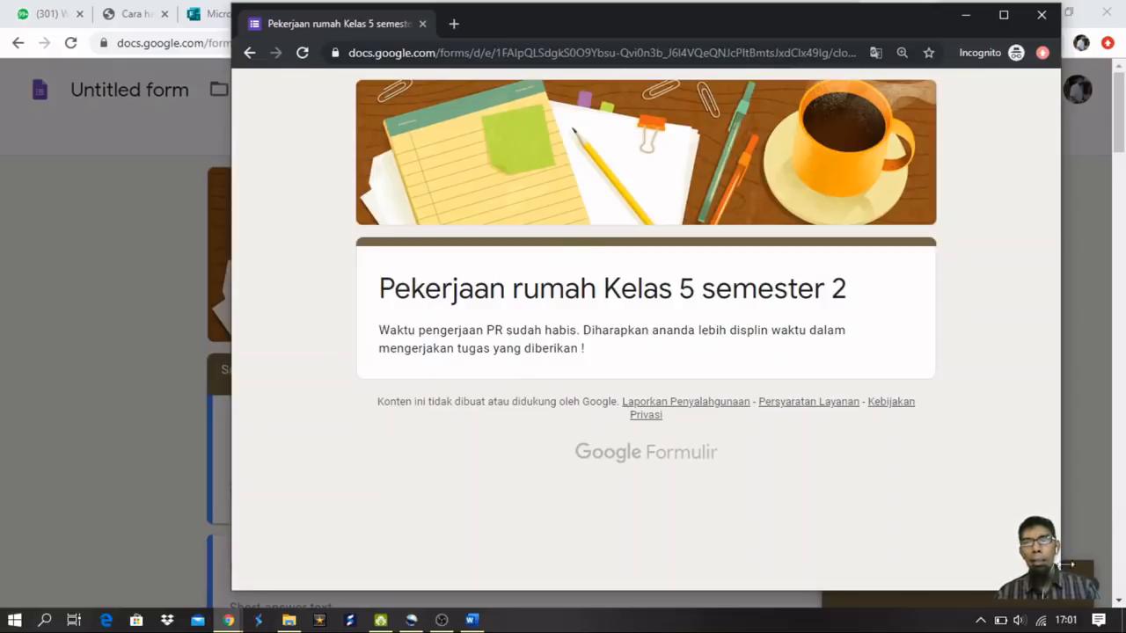
{"action": "left_click", "coordinate": [1042, 15]}
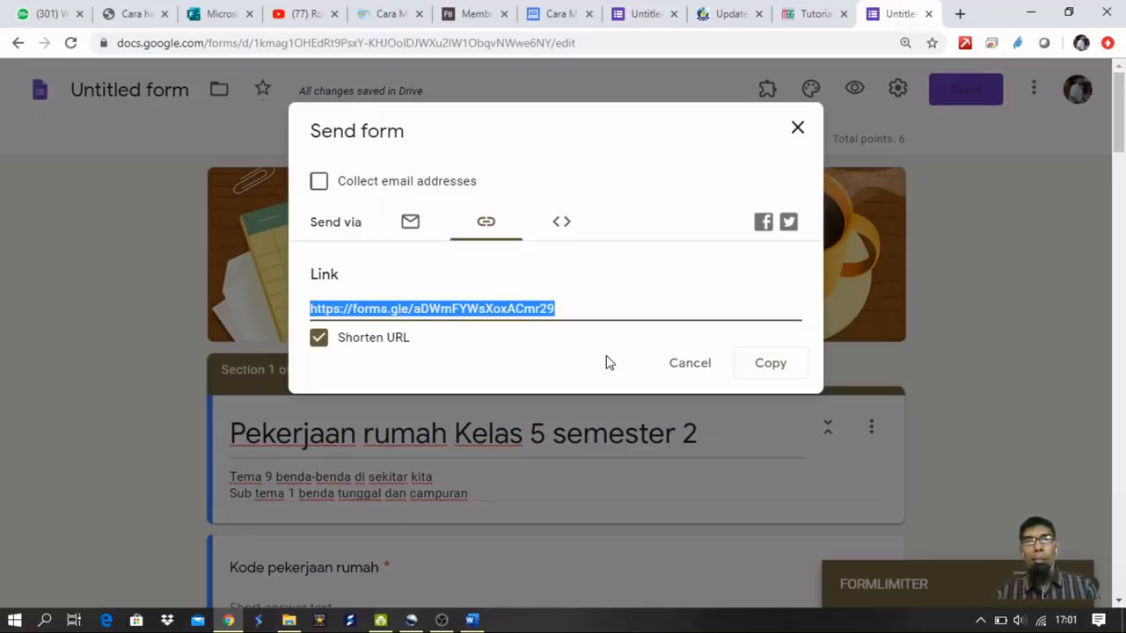
View and select the form's iframe embed code, compare it with the Link tab, then close the Send dialog.
{"action": "left_click", "coordinate": [562, 224]}
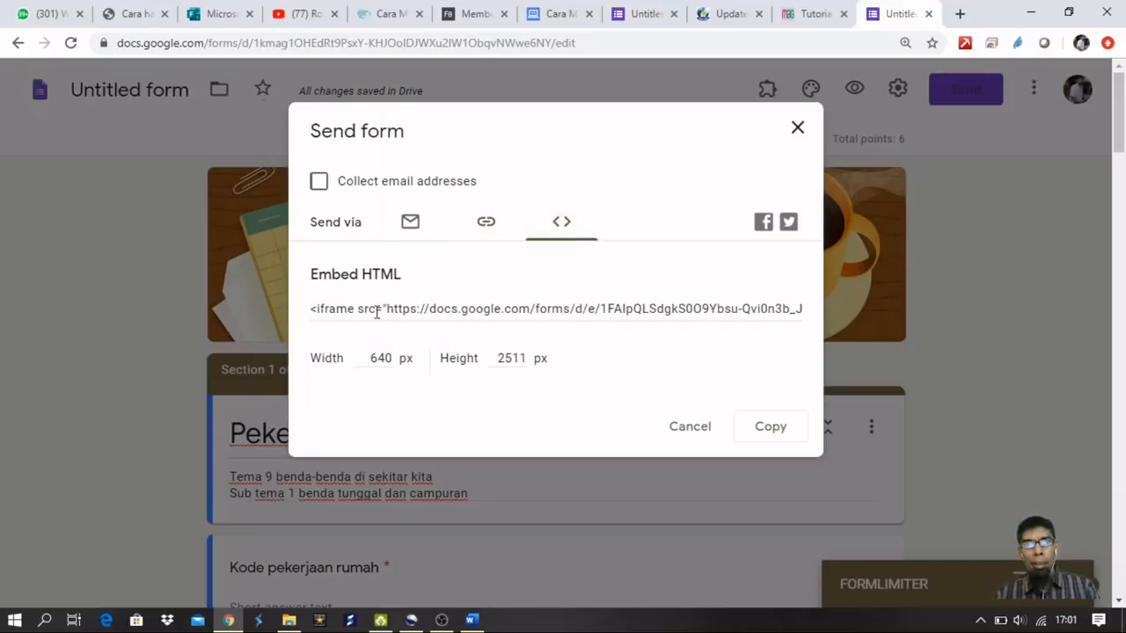
{"action": "left_click", "coordinate": [378, 312]}
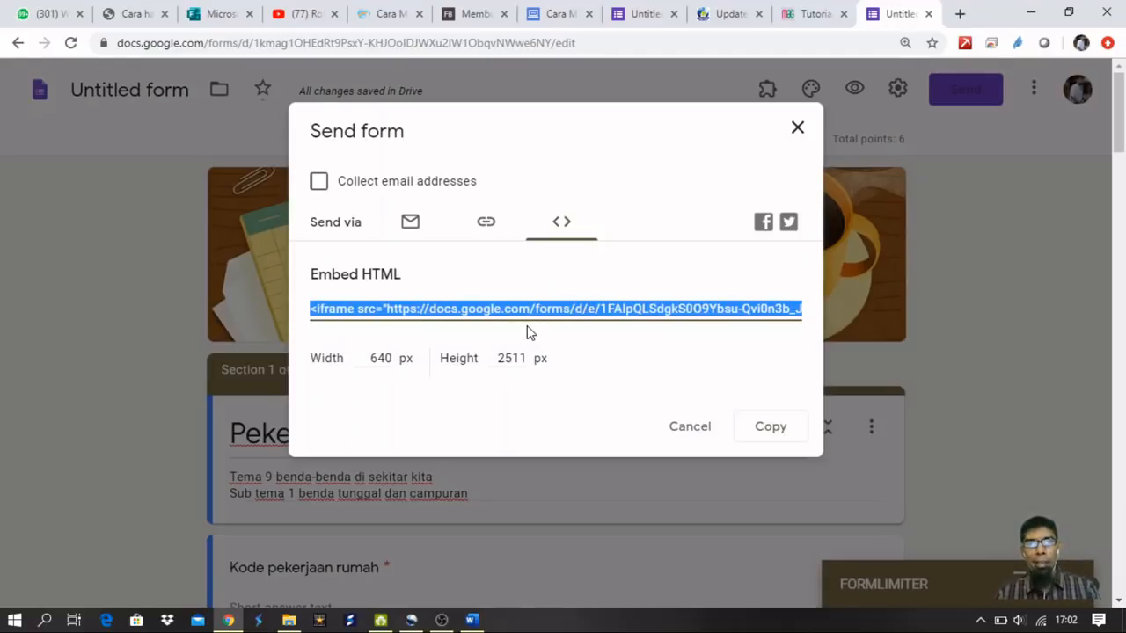
{"action": "left_click", "coordinate": [484, 232]}
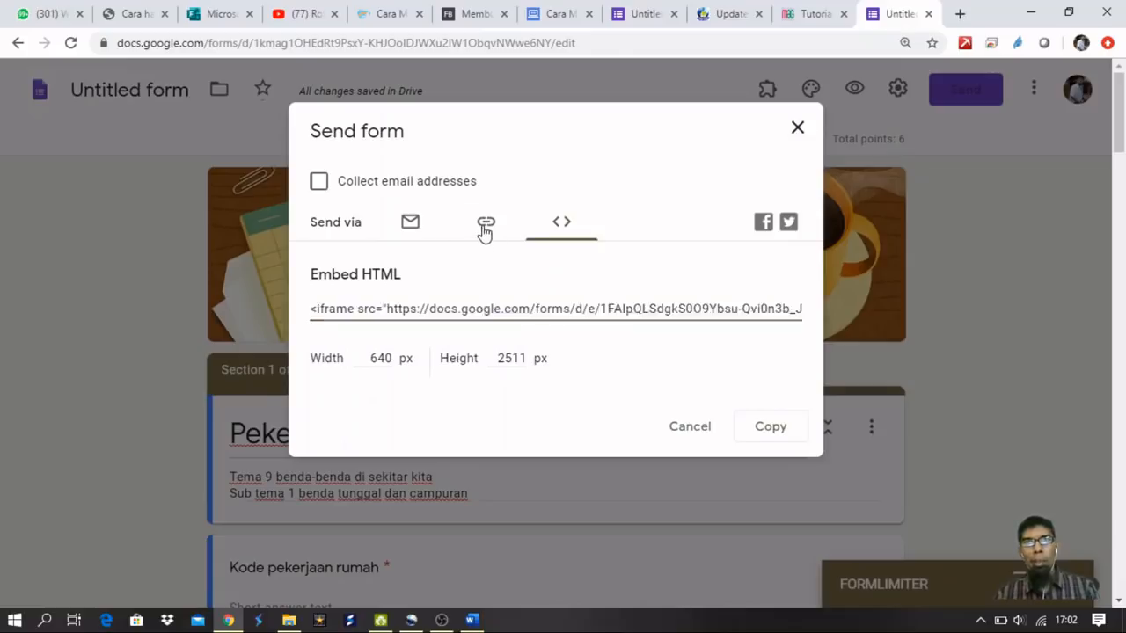
{"action": "left_click", "coordinate": [560, 223]}
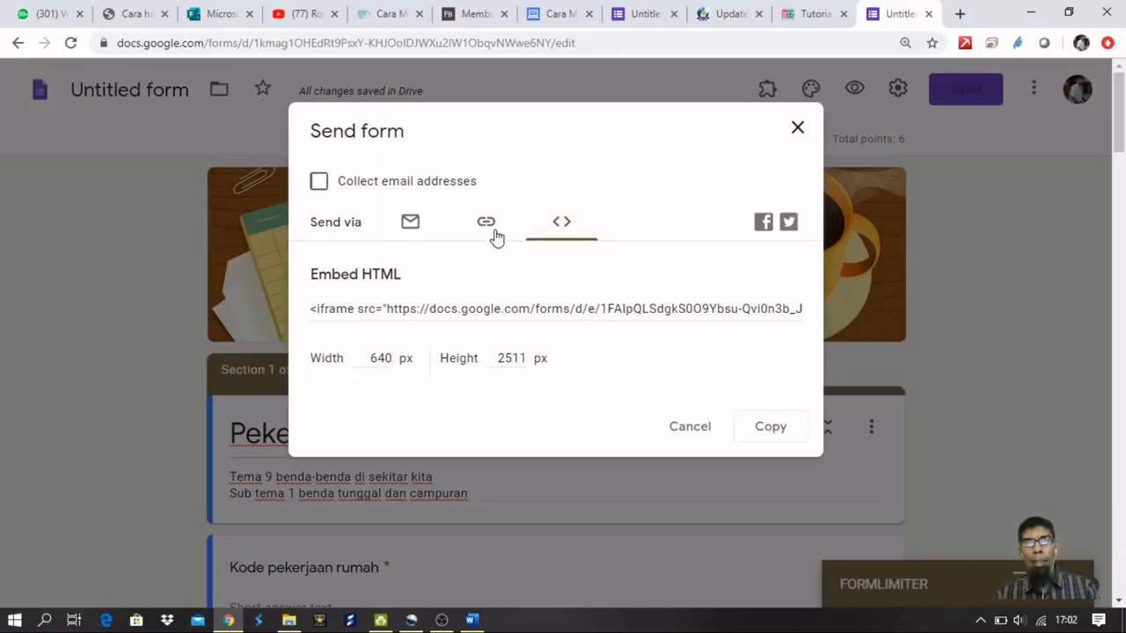
{"action": "left_click", "coordinate": [798, 131]}
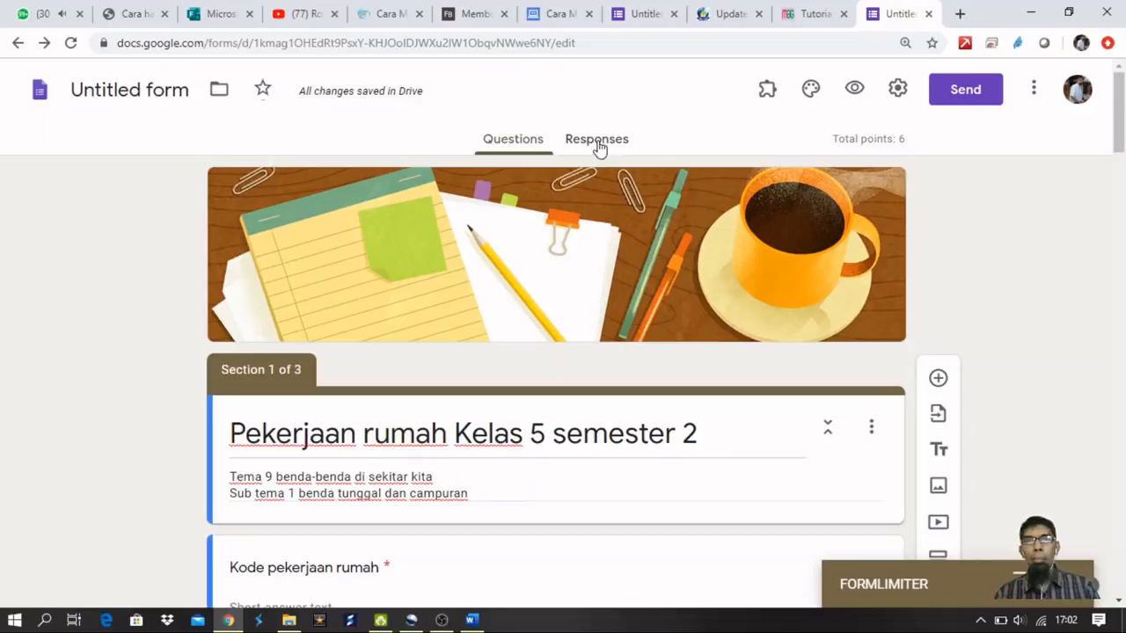
From Forms home, open the latest Untitled form and rename it 'Pekerjaan rumah Kelas 5 semester 2'.
{"action": "scroll", "coordinate": [513, 364], "scroll_direction": "down", "scroll_amount": 7}
{"action": "scroll", "coordinate": [514, 364], "scroll_direction": "up", "scroll_amount": 7}
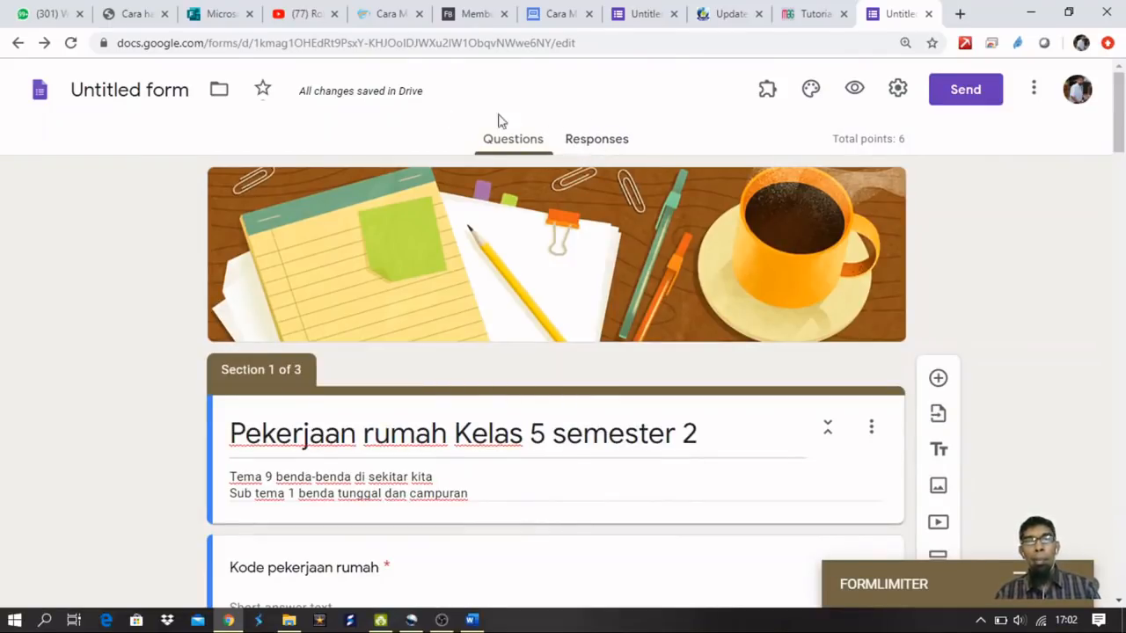
{"action": "left_click", "coordinate": [40, 91]}
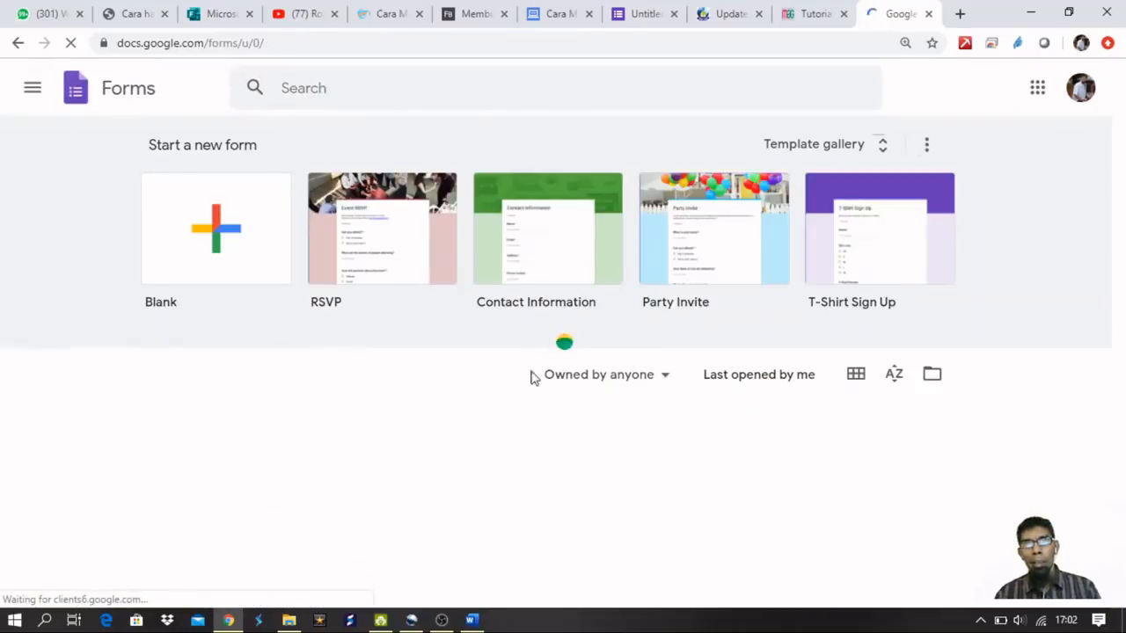
{"action": "scroll", "coordinate": [704, 355], "scroll_direction": "down", "scroll_amount": 5}
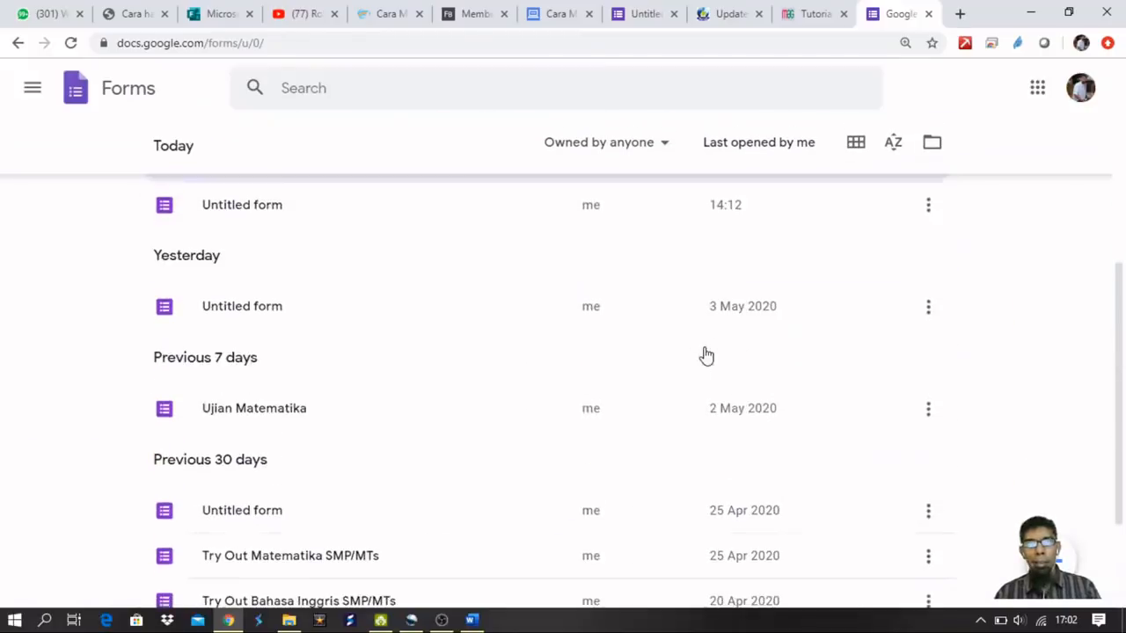
{"action": "scroll", "coordinate": [706, 355], "scroll_direction": "up", "scroll_amount": 5}
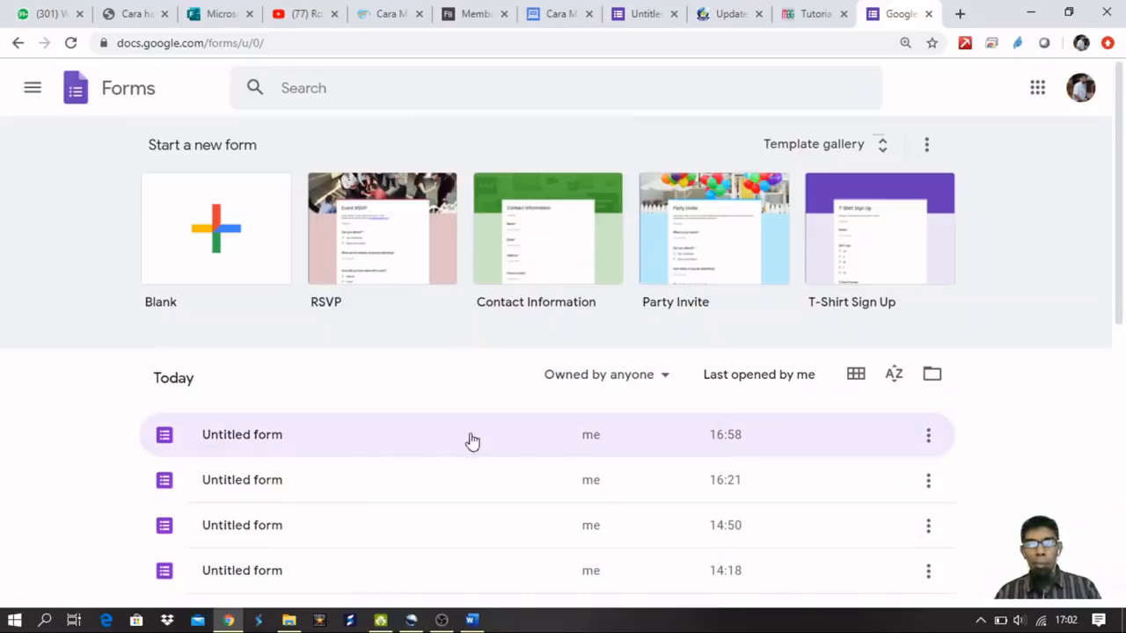
{"action": "left_click", "coordinate": [271, 437]}
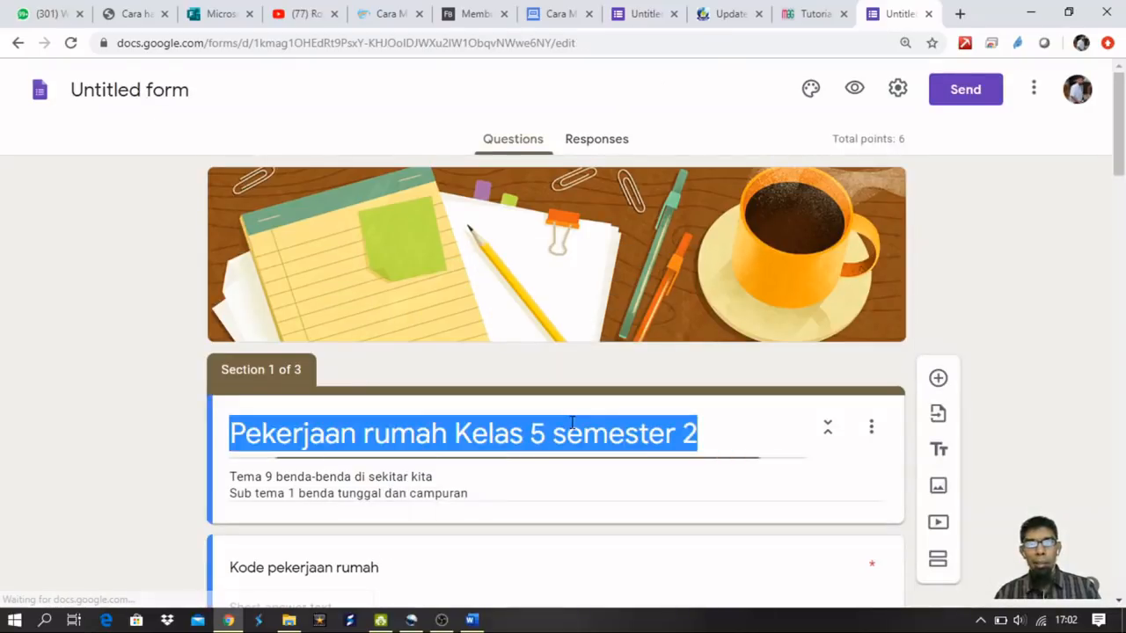
{"action": "left_click", "coordinate": [160, 89]}
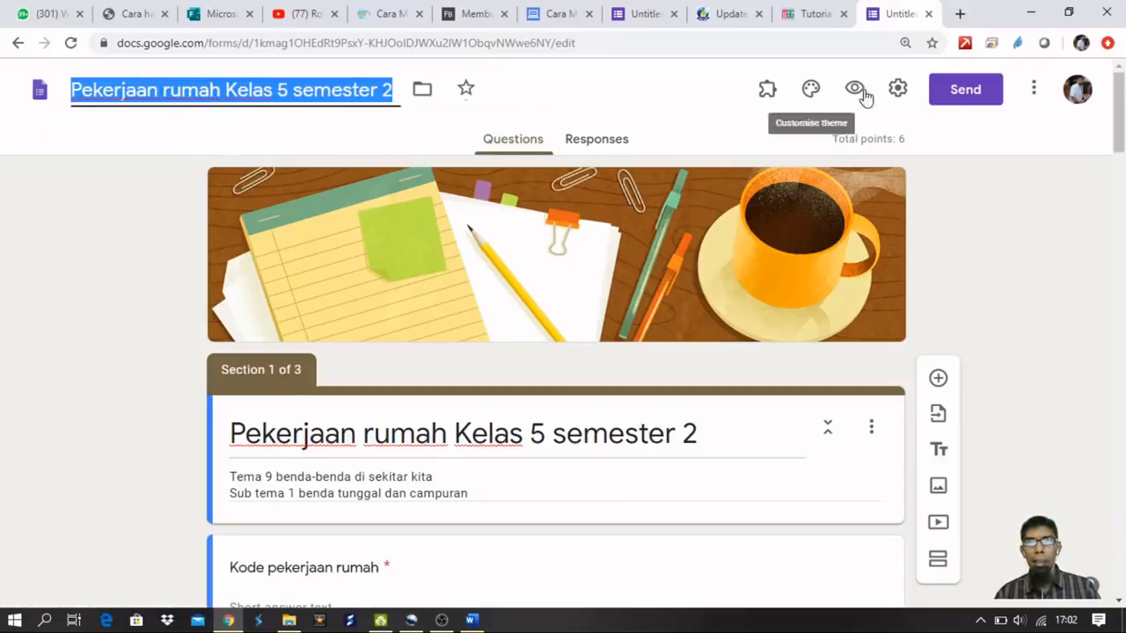
{"action": "left_click", "coordinate": [211, 130]}
Return to Forms home and reopen the renamed 'Pekerjaan rumah Kelas 5 semester 2' form.
{"action": "left_click", "coordinate": [41, 94]}
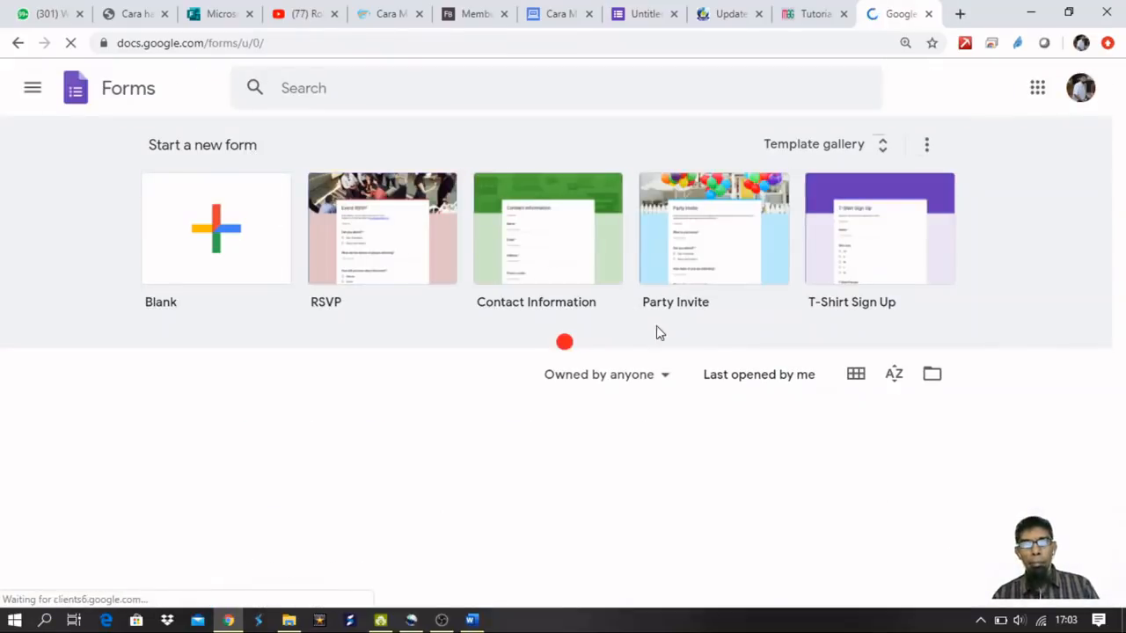
{"action": "scroll", "coordinate": [752, 322], "scroll_direction": "down", "scroll_amount": 2}
{"action": "scroll", "coordinate": [379, 360], "scroll_direction": "up", "scroll_amount": 2}
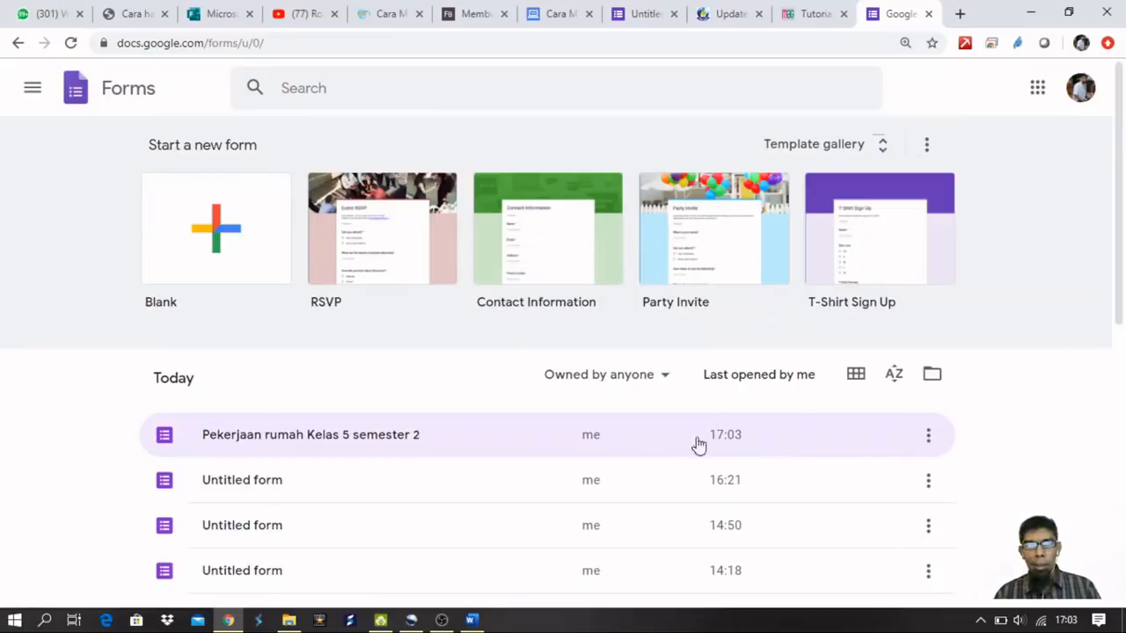
{"action": "left_click", "coordinate": [928, 440]}
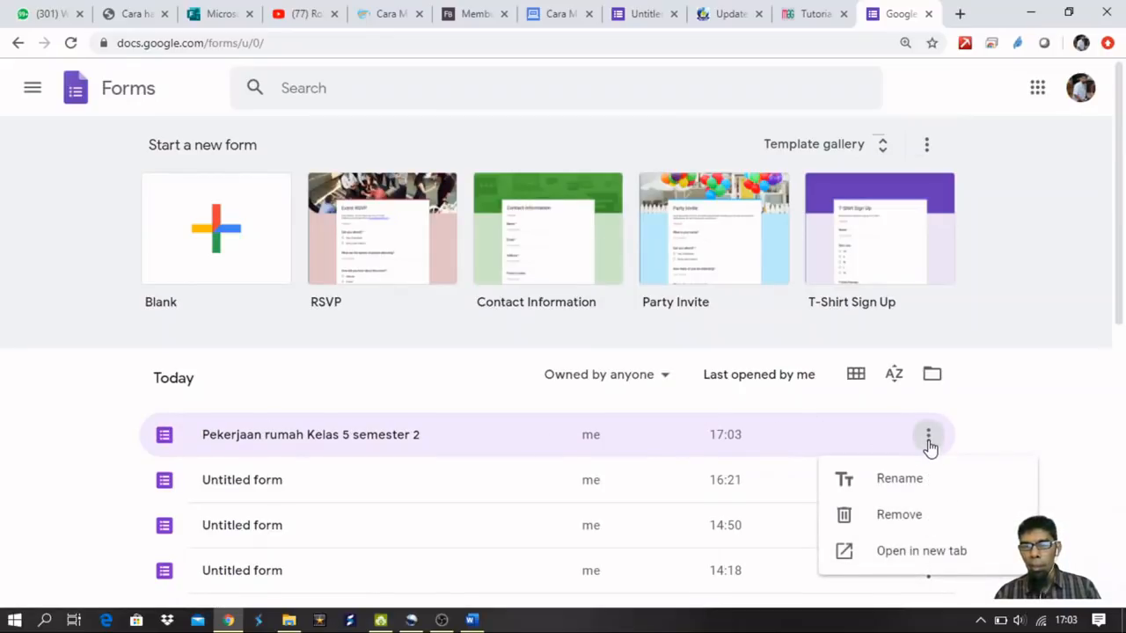
{"action": "left_click", "coordinate": [1007, 428]}
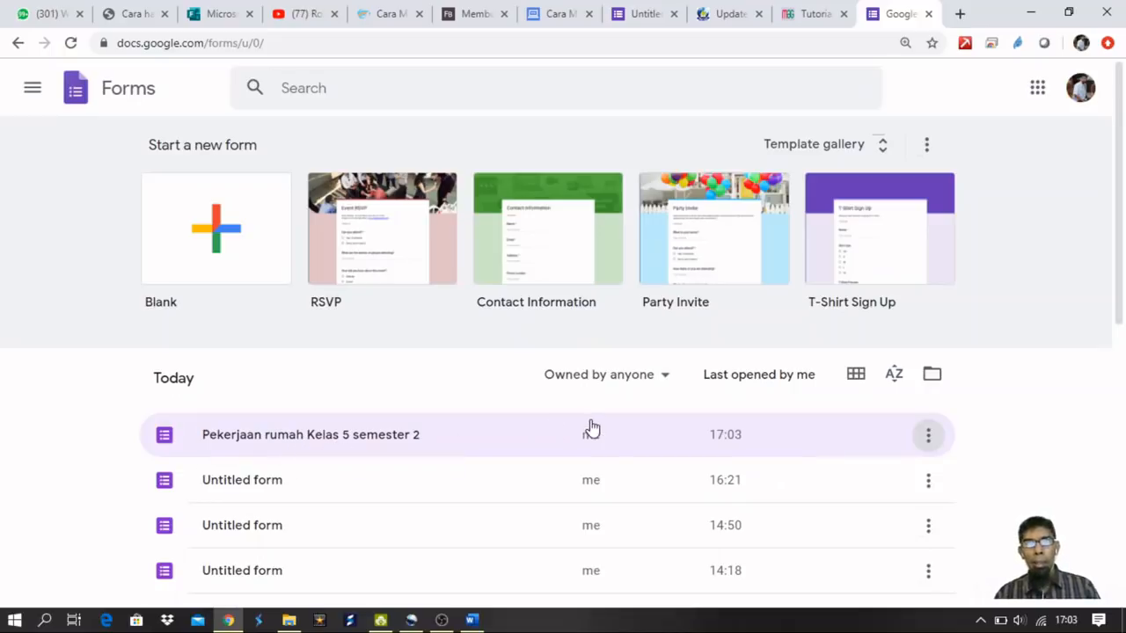
{"action": "left_click", "coordinate": [254, 444]}
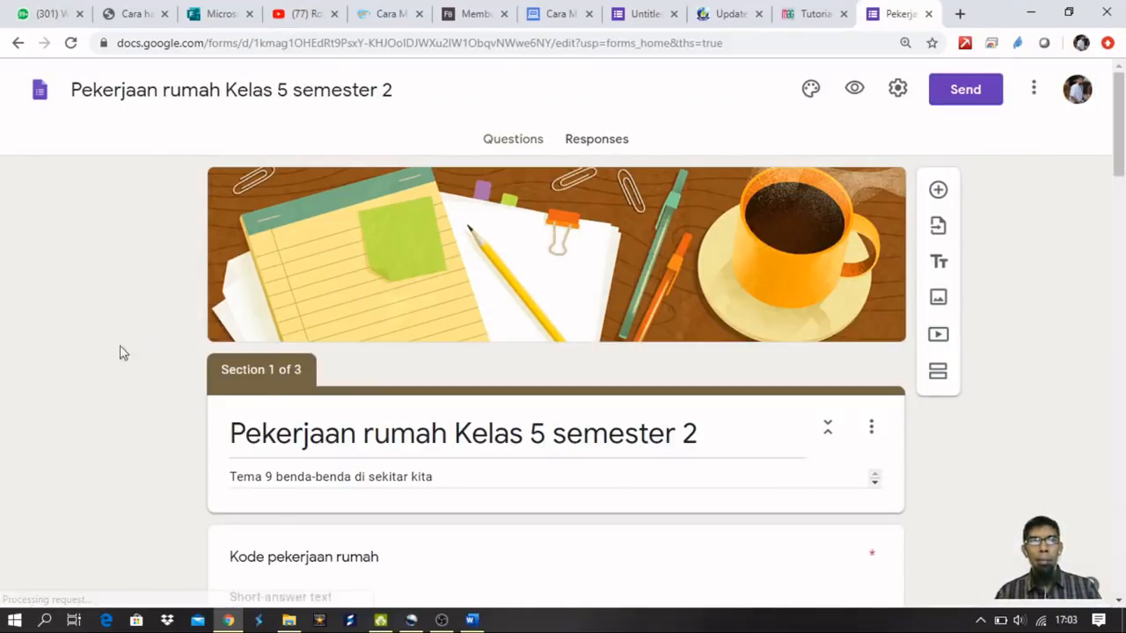
On the Responses tab, turn on email notifications for new responses.
{"action": "left_click", "coordinate": [603, 141]}
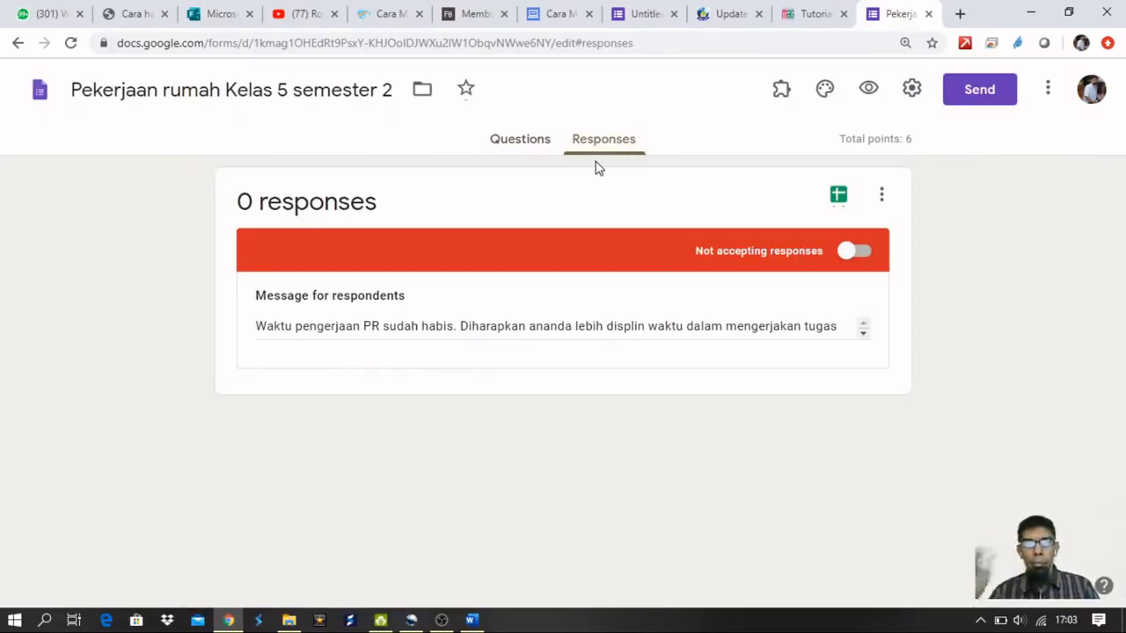
{"action": "left_click", "coordinate": [882, 194]}
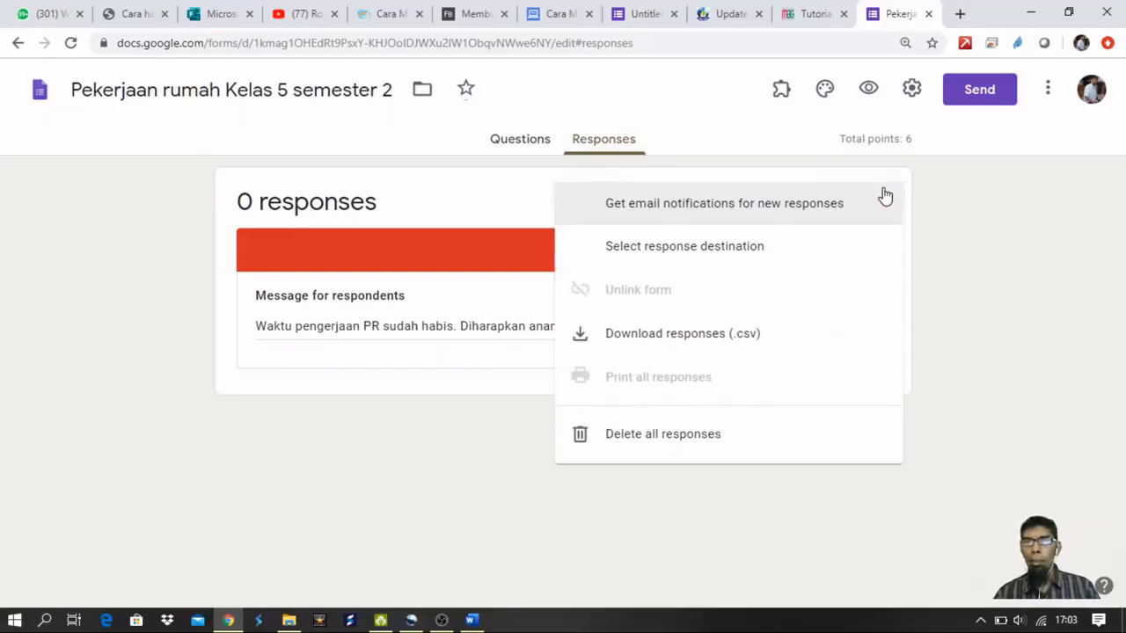
{"action": "left_click", "coordinate": [765, 247]}
{"action": "left_click", "coordinate": [763, 206]}
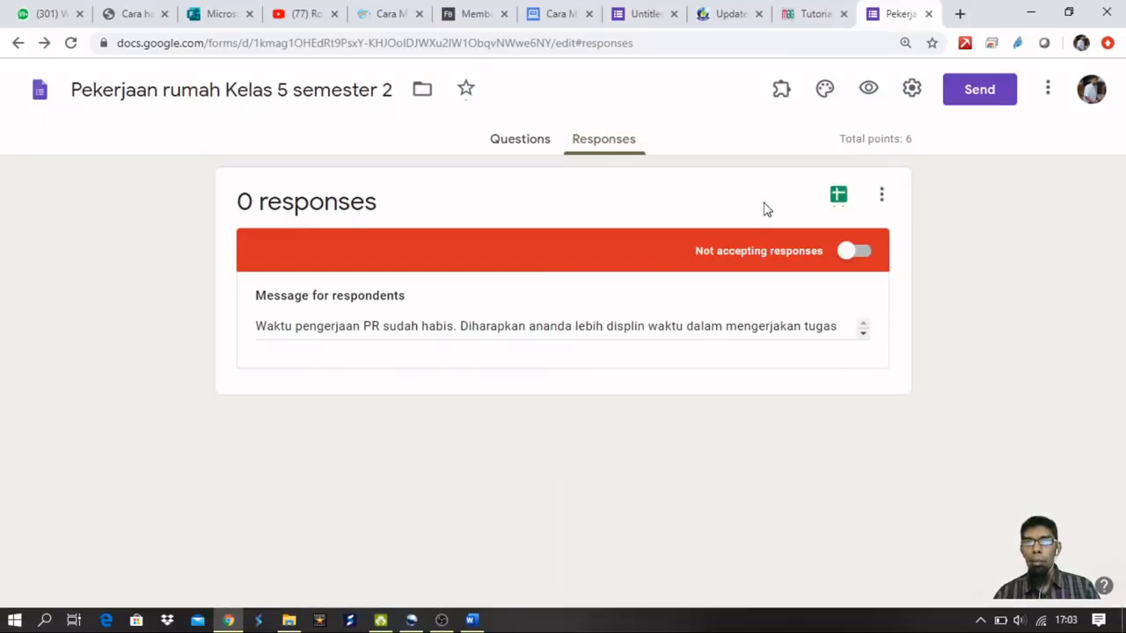
{"action": "left_click", "coordinate": [875, 199]}
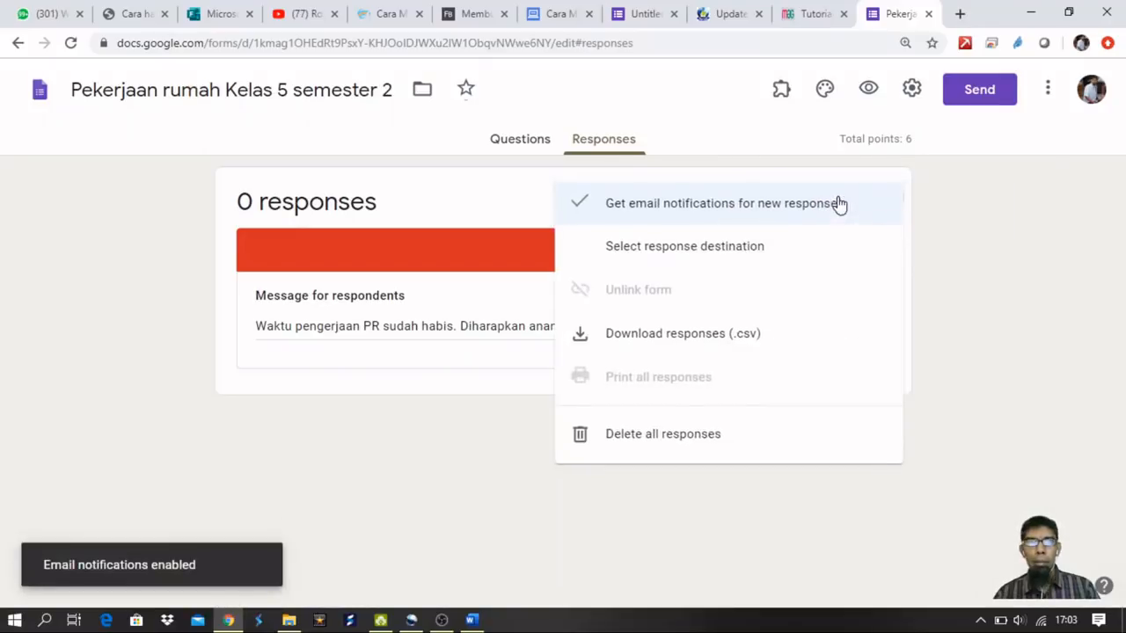
{"action": "left_click", "coordinate": [987, 272]}
{"action": "left_click", "coordinate": [877, 195]}
{"action": "left_click", "coordinate": [970, 252]}
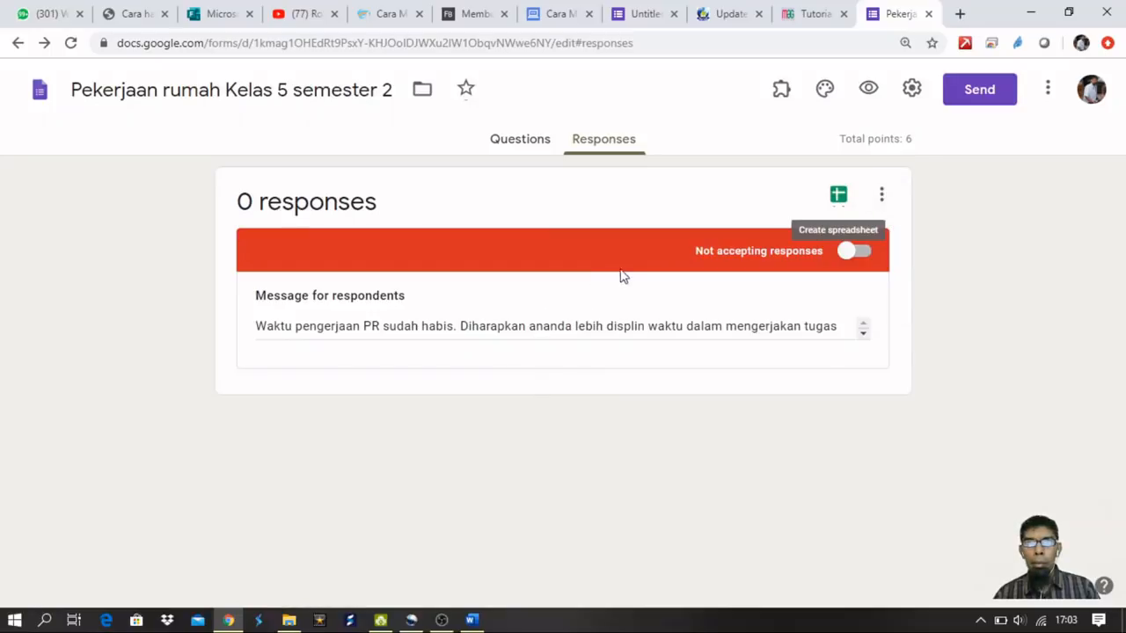
Read the full closing message for respondents, then go back to the responses summary.
{"action": "left_click", "coordinate": [864, 335]}
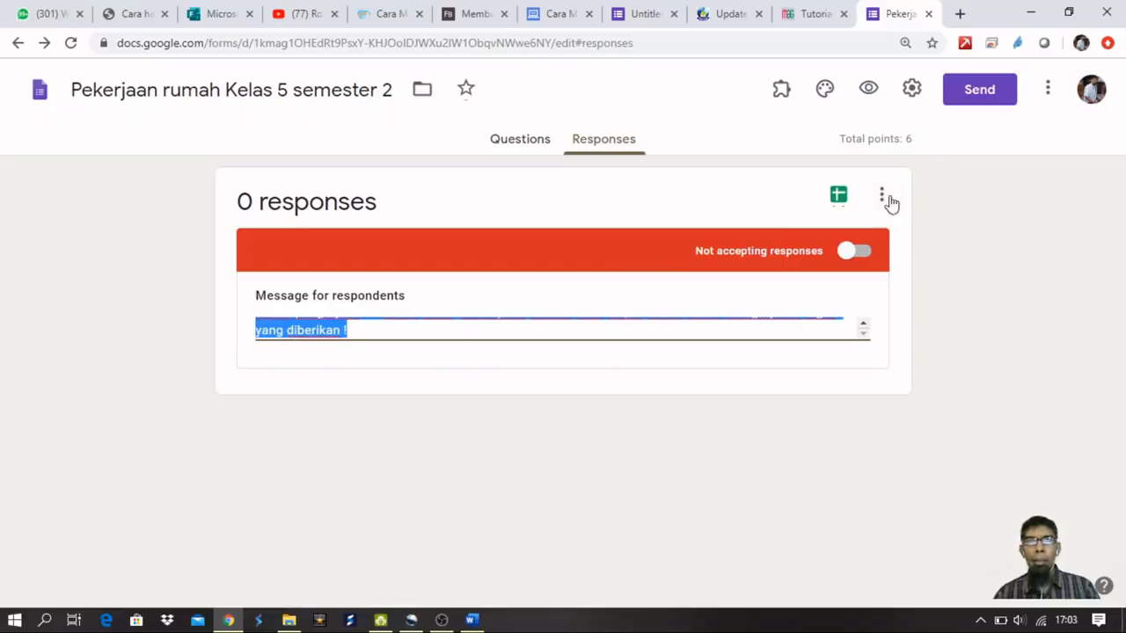
{"action": "left_click", "coordinate": [512, 145]}
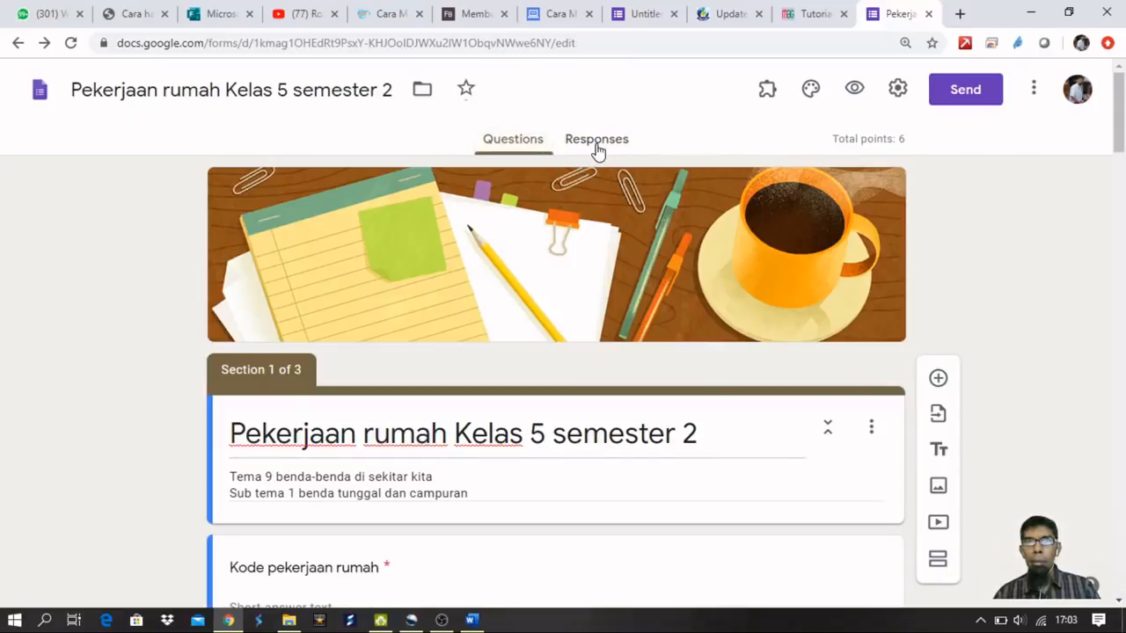
{"action": "left_click", "coordinate": [596, 143]}
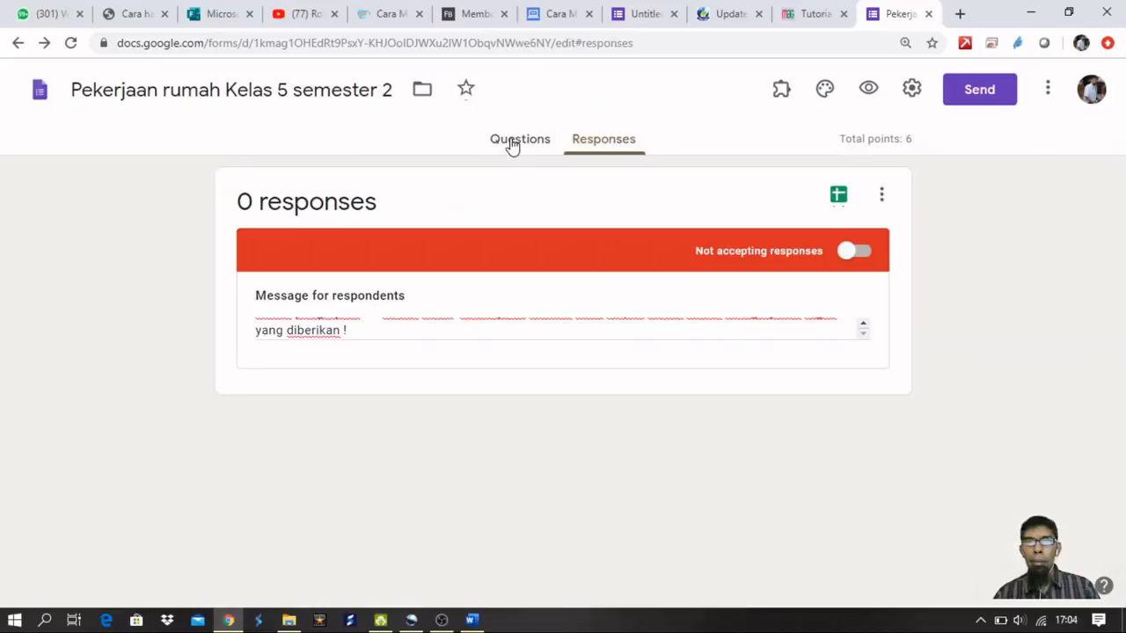
{"action": "scroll", "coordinate": [718, 324], "scroll_direction": "up", "scroll_amount": 2}
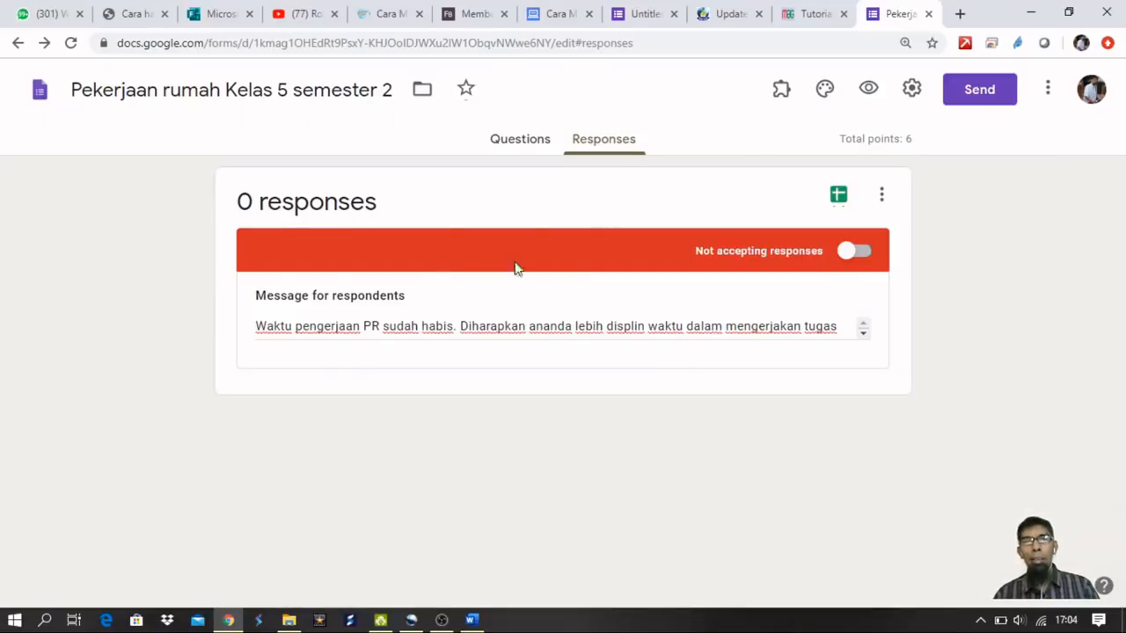
From the Questions view, open the formLimiter add-on's Set limit panel.
{"action": "left_click", "coordinate": [503, 143]}
{"action": "scroll", "coordinate": [672, 280], "scroll_direction": "down", "scroll_amount": 2}
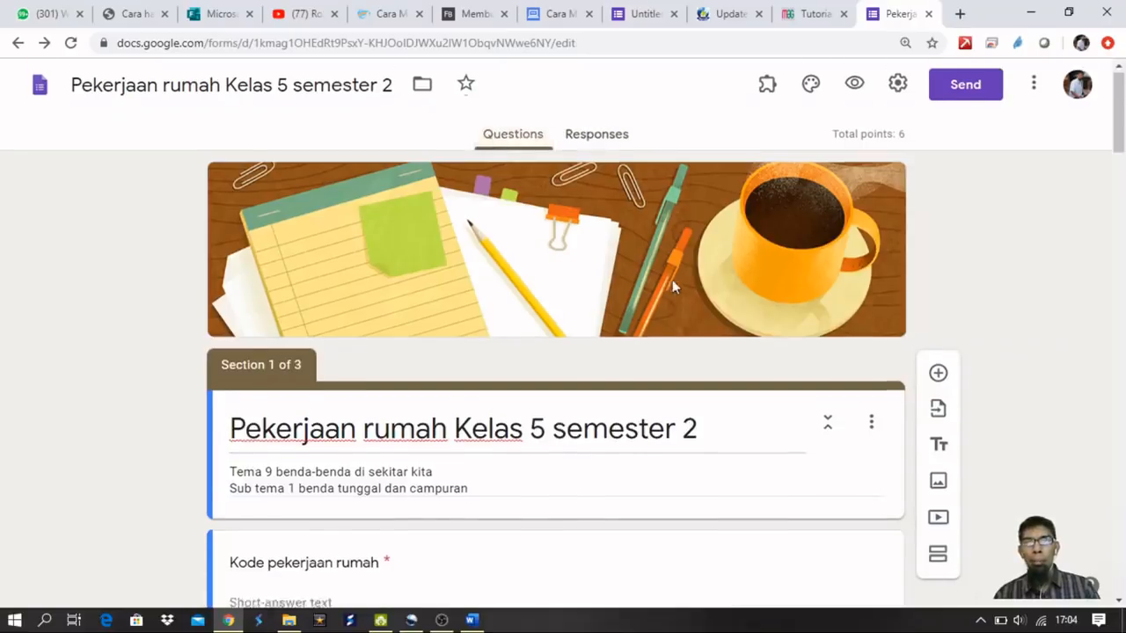
{"action": "scroll", "coordinate": [671, 280], "scroll_direction": "up", "scroll_amount": 2}
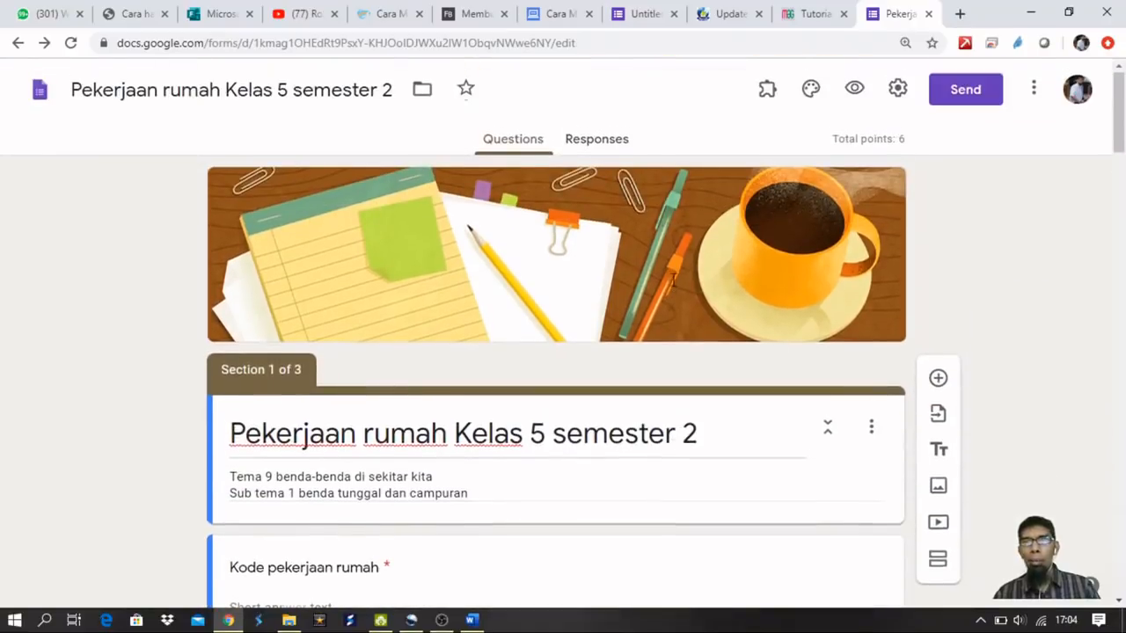
{"action": "left_click", "coordinate": [768, 89]}
{"action": "left_click", "coordinate": [778, 141]}
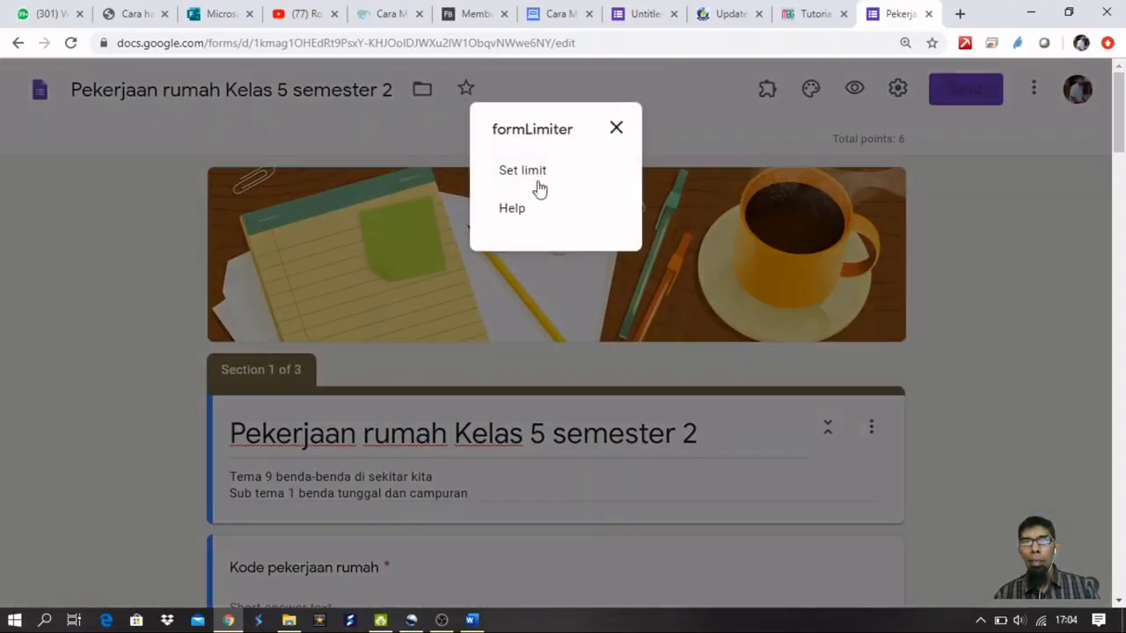
{"action": "left_click", "coordinate": [525, 174]}
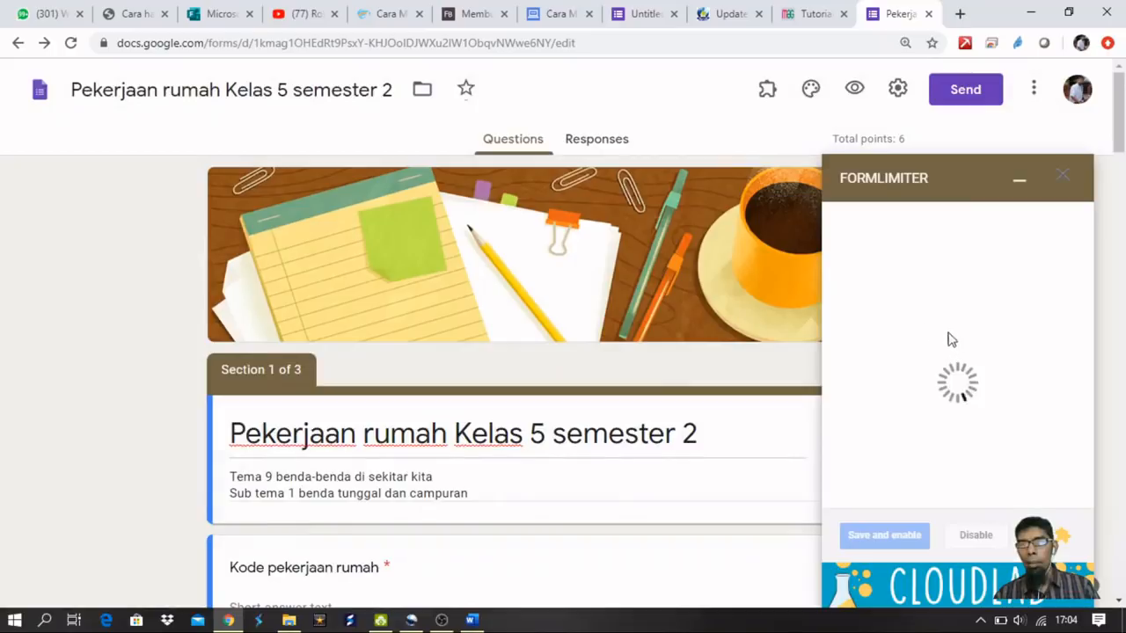
Set the cutoff to 05/04/2020 at 5:10 PM and save and enable the limit.
{"action": "left_click", "coordinate": [879, 319]}
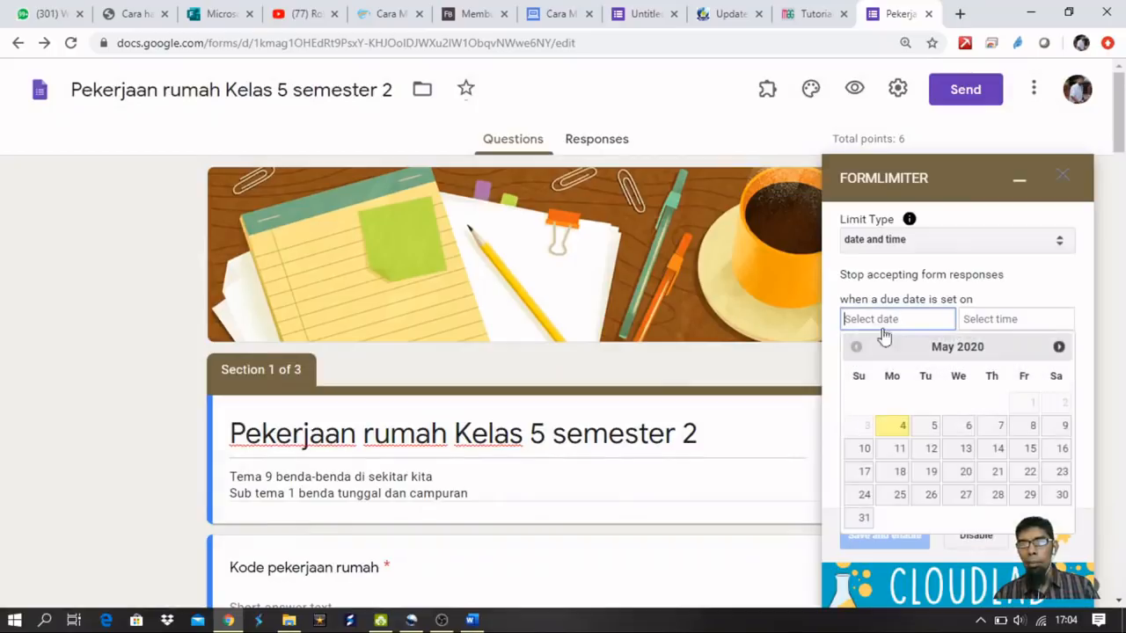
{"action": "left_click", "coordinate": [897, 428]}
{"action": "left_click", "coordinate": [1000, 322]}
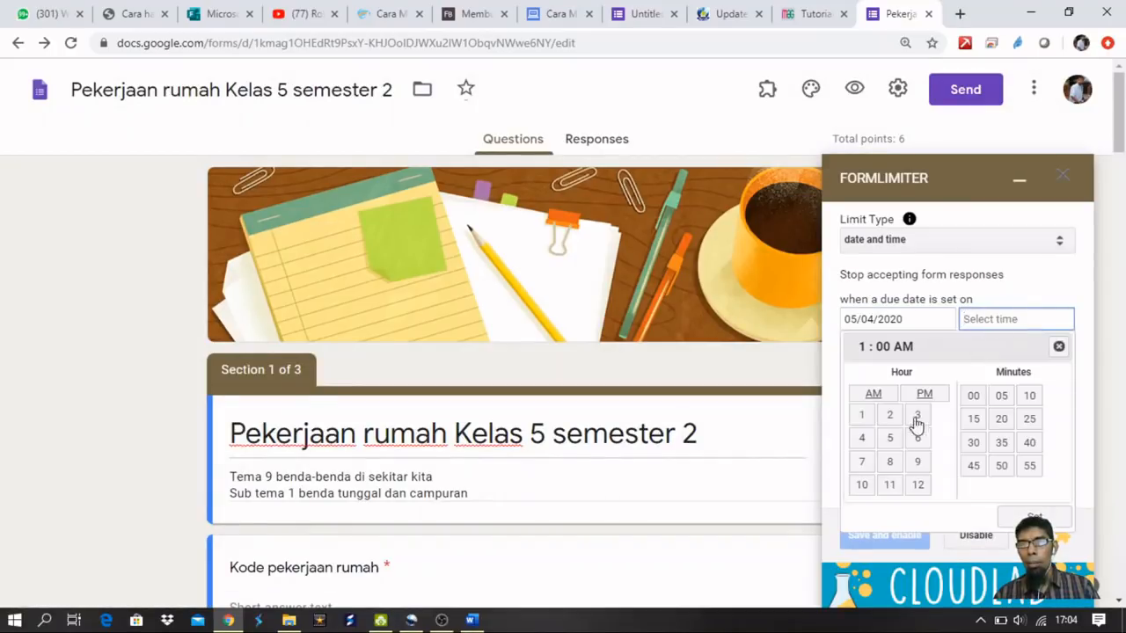
{"action": "left_click", "coordinate": [890, 439]}
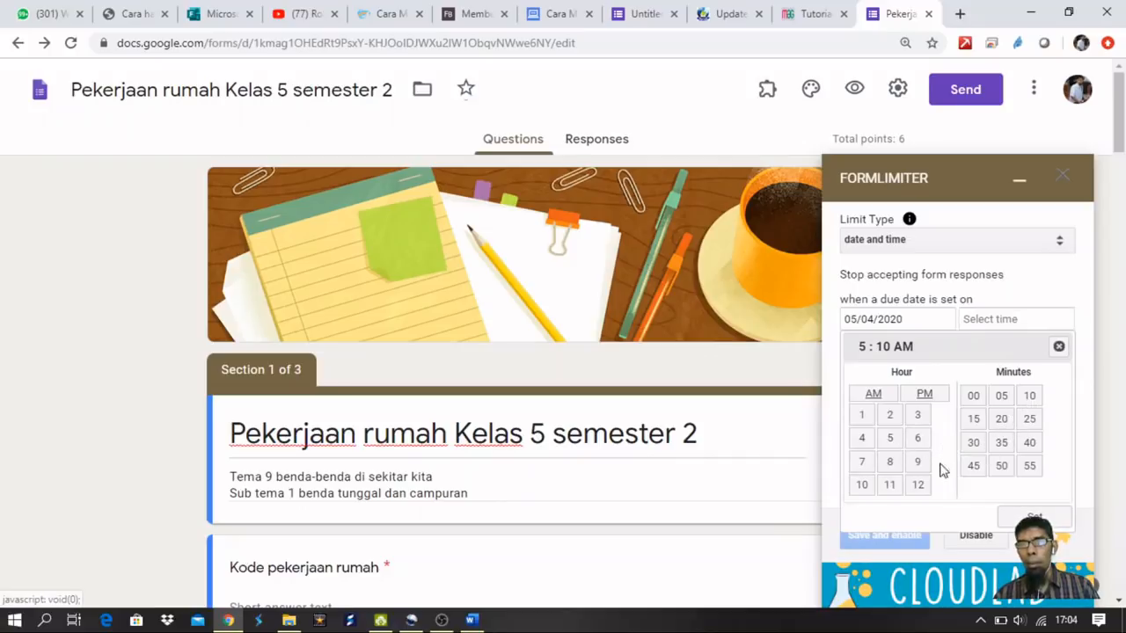
{"action": "left_click", "coordinate": [1019, 519]}
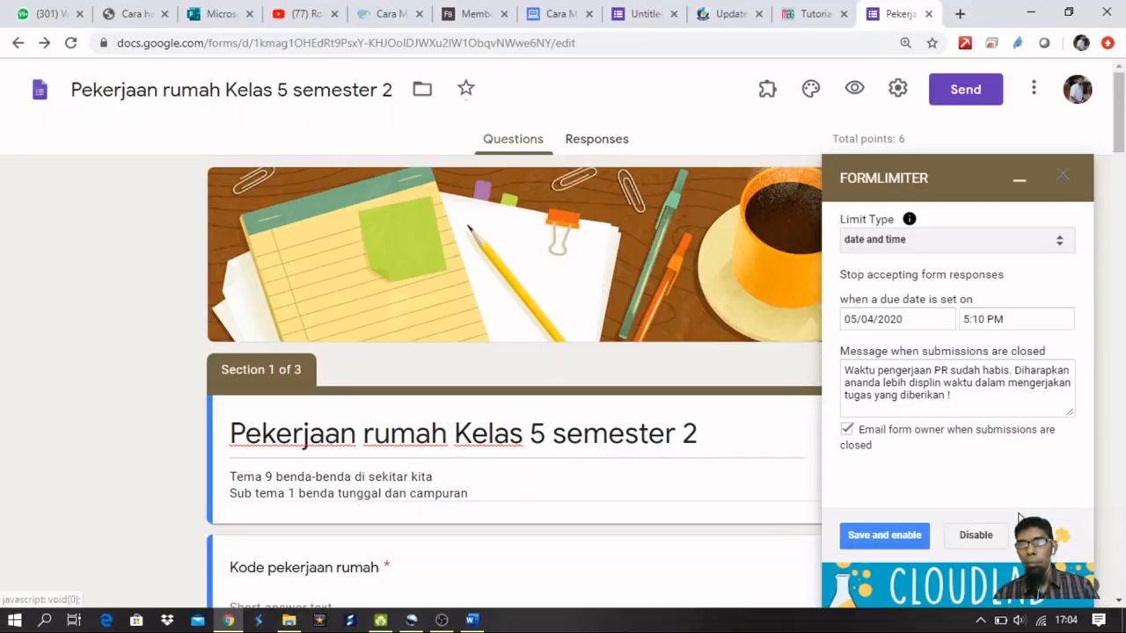
{"action": "left_click", "coordinate": [884, 538]}
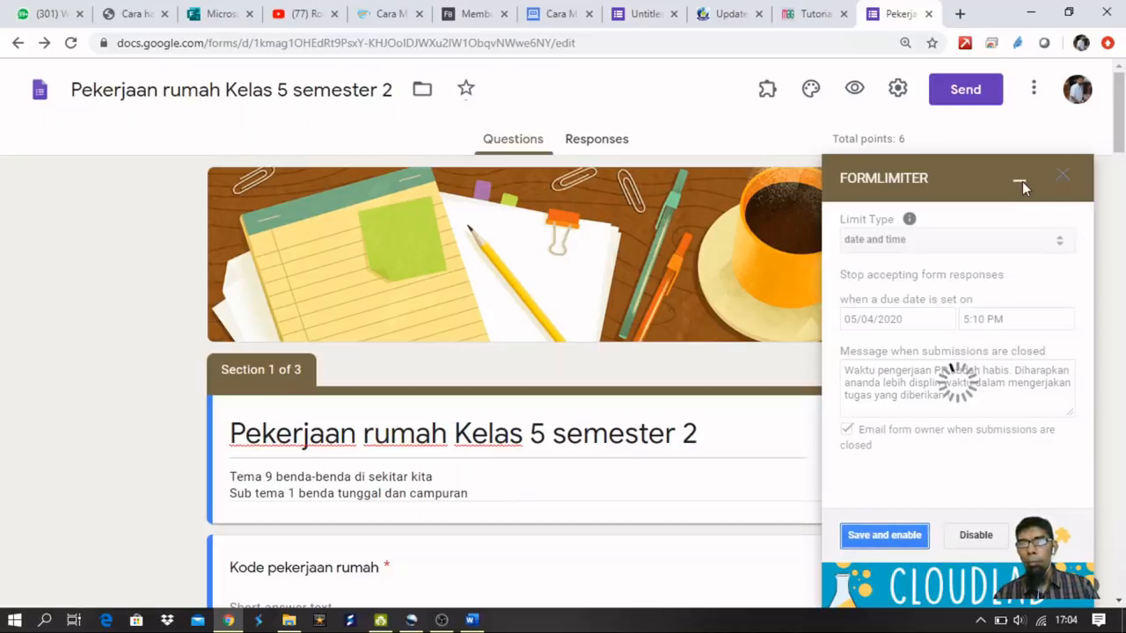
Copy the shortened share link and load it in a new, smaller incognito window.
{"action": "left_click", "coordinate": [954, 91]}
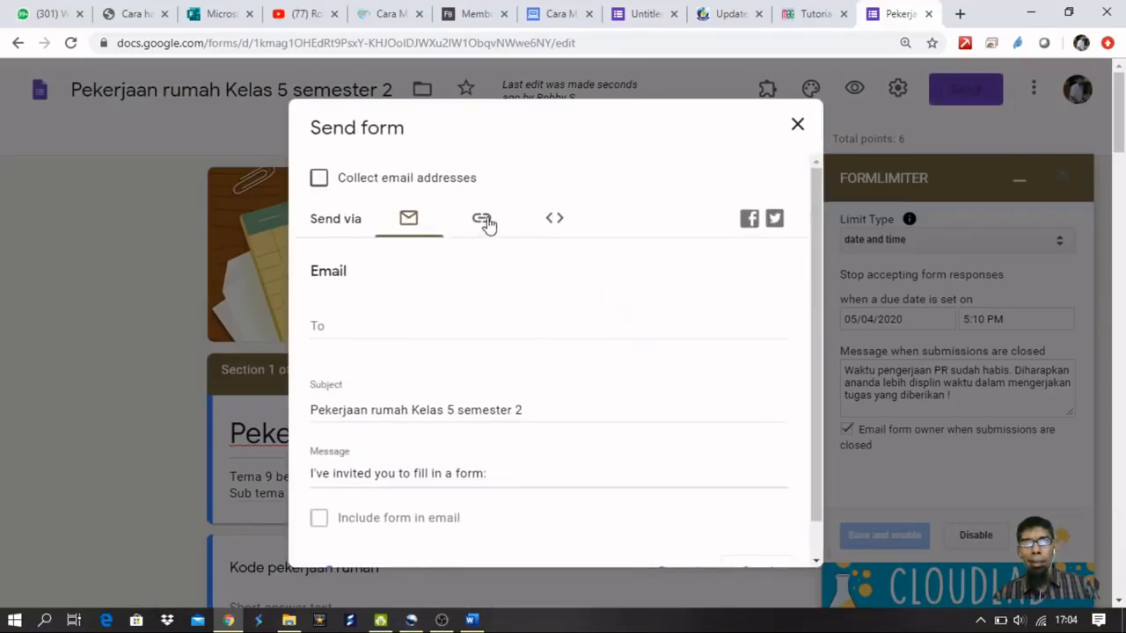
{"action": "left_click", "coordinate": [483, 220]}
{"action": "left_click", "coordinate": [398, 338]}
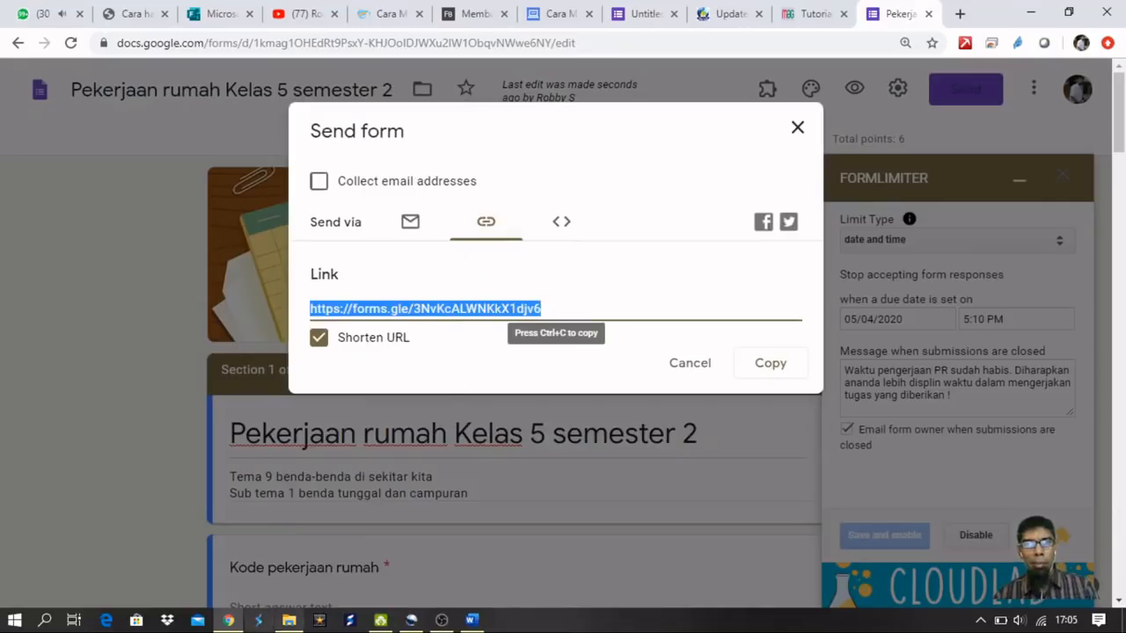
{"action": "key", "text": "ctrl+shift+n"}
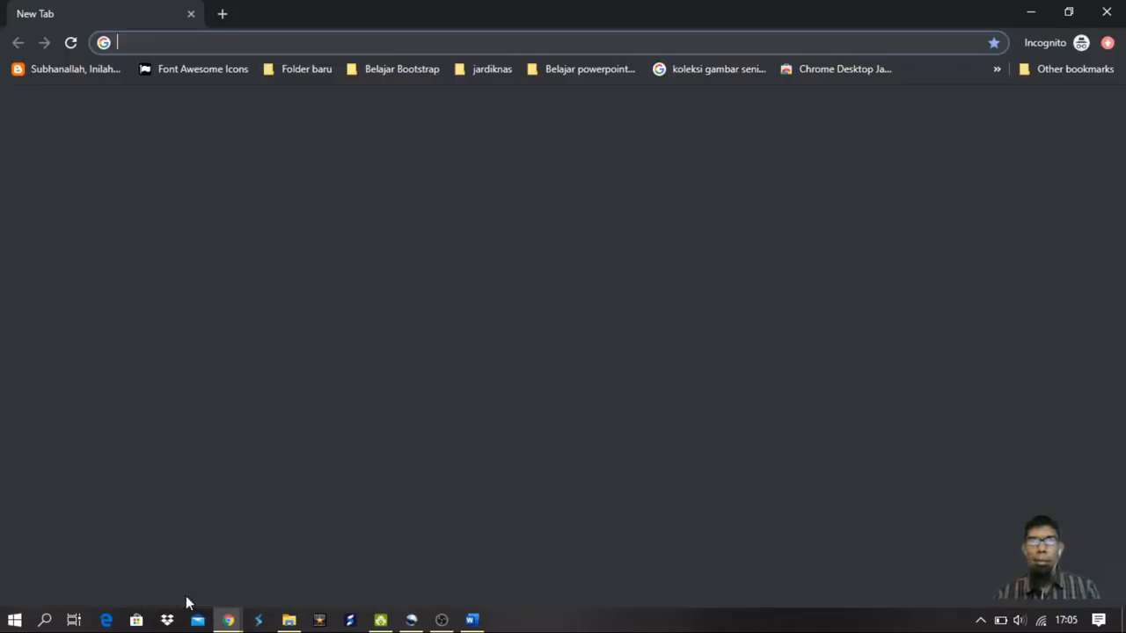
{"action": "type", "text": "https://forms.gle/3NvKcALWNKkX1djv6"}
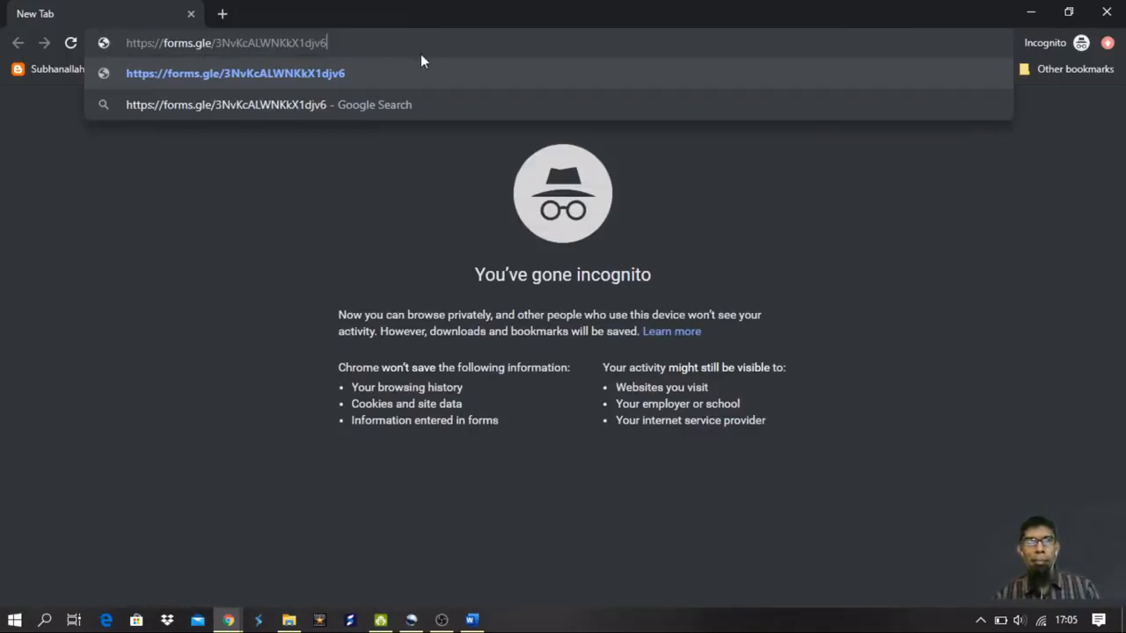
{"action": "key", "text": "Return"}
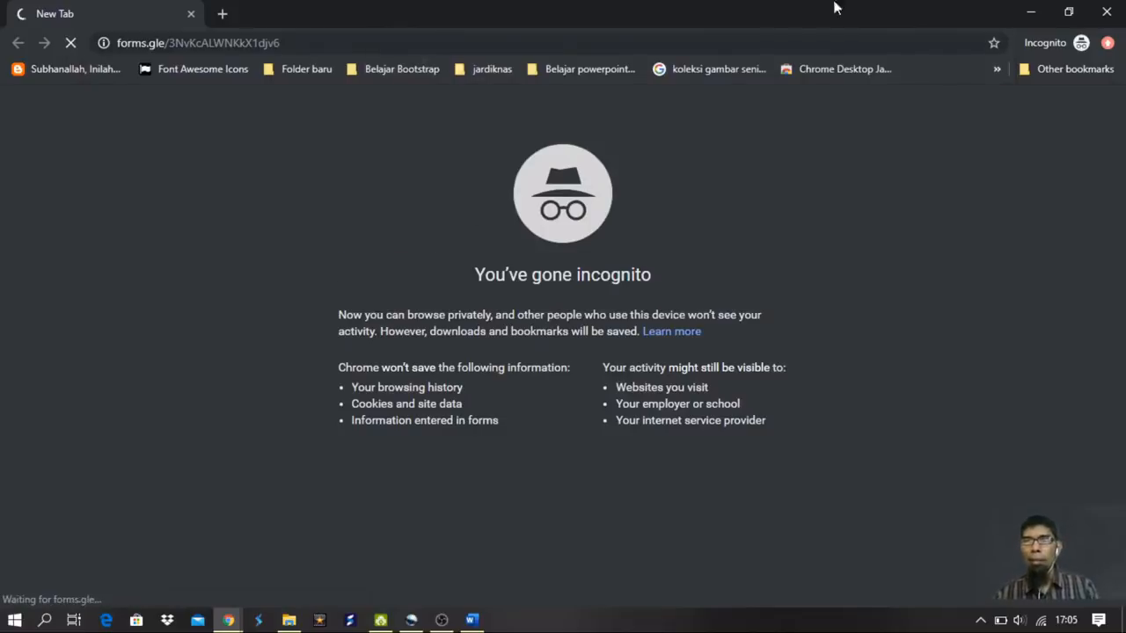
{"action": "left_click", "coordinate": [1069, 13]}
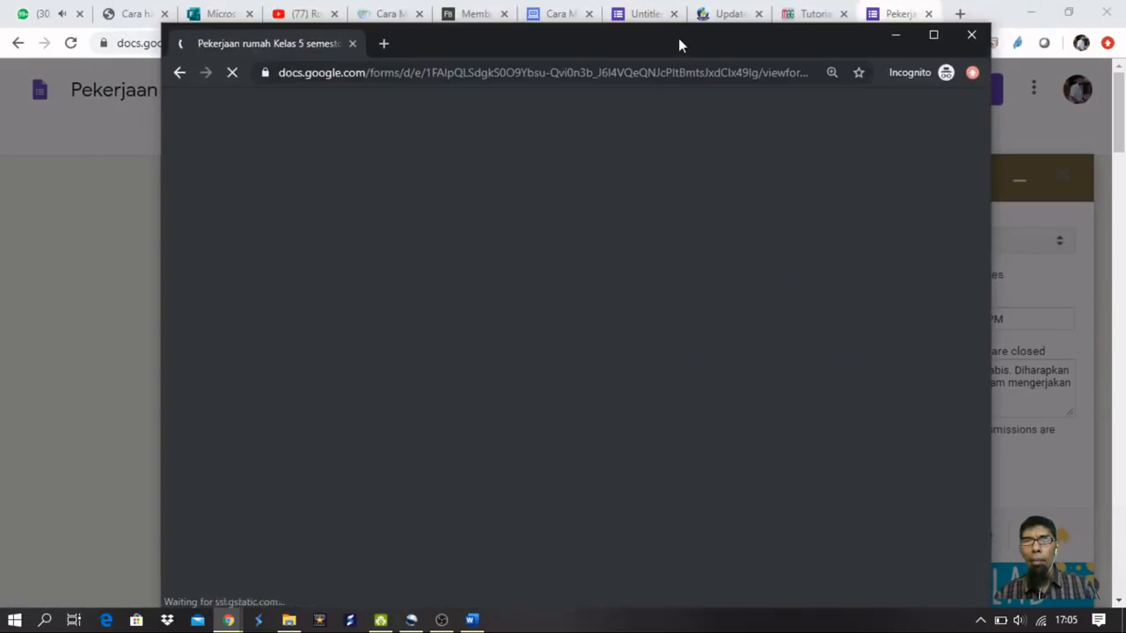
Enter homework code 12345 and a student name on the first two pages.
{"action": "scroll", "coordinate": [370, 396], "scroll_direction": "down", "scroll_amount": 2}
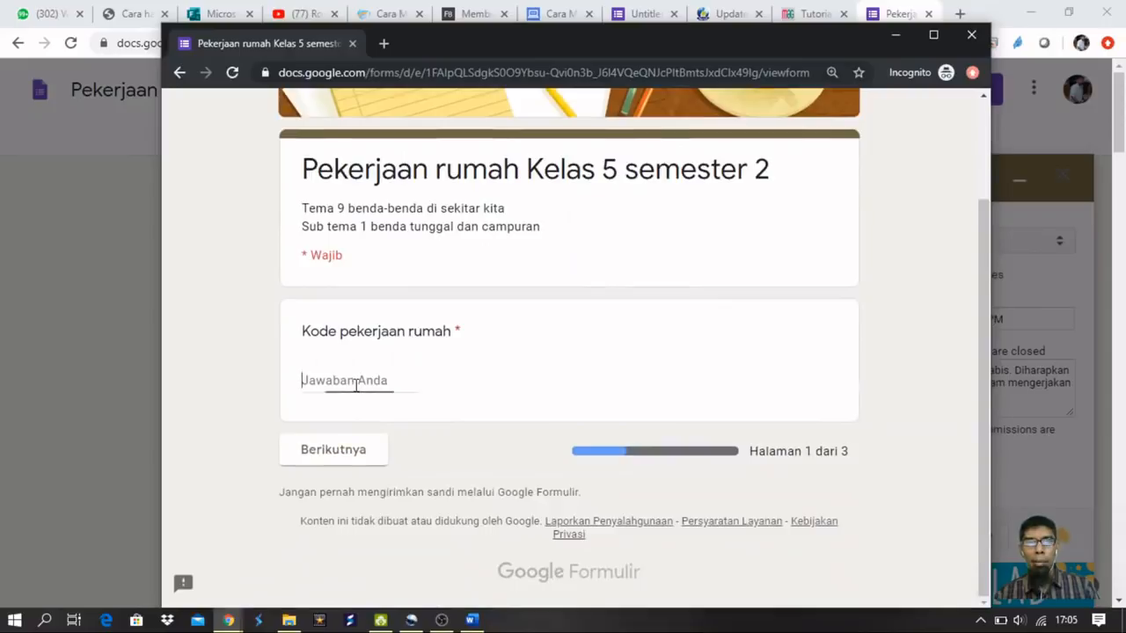
{"action": "type", "text": "12345"}
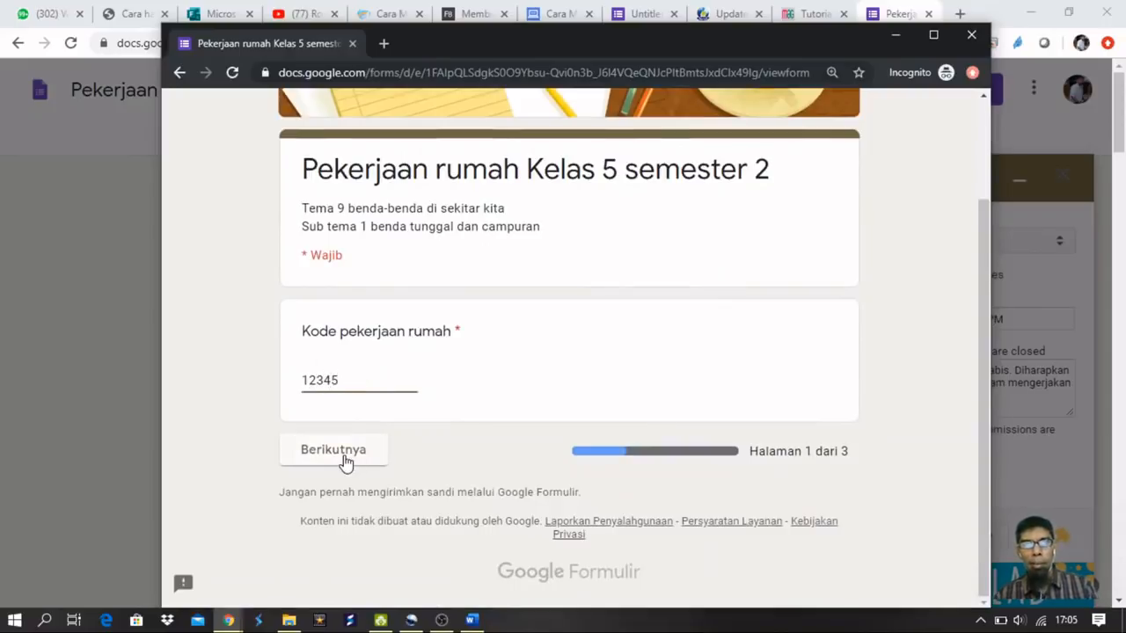
{"action": "left_click", "coordinate": [344, 454]}
{"action": "scroll", "coordinate": [444, 388], "scroll_direction": "down", "scroll_amount": 3}
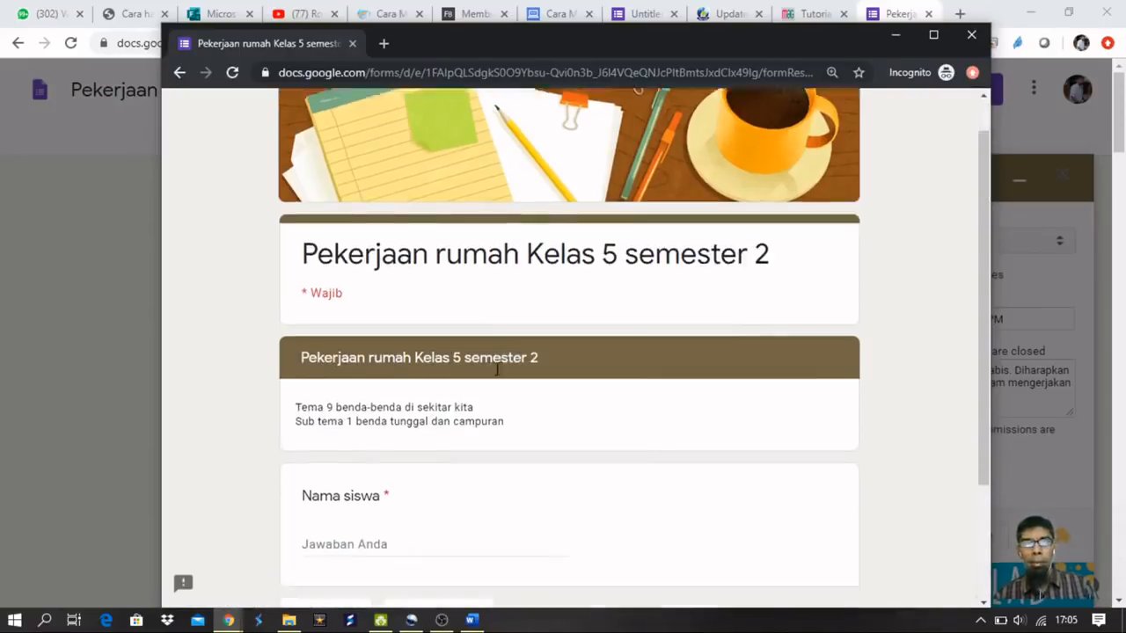
{"action": "left_click", "coordinate": [355, 421]}
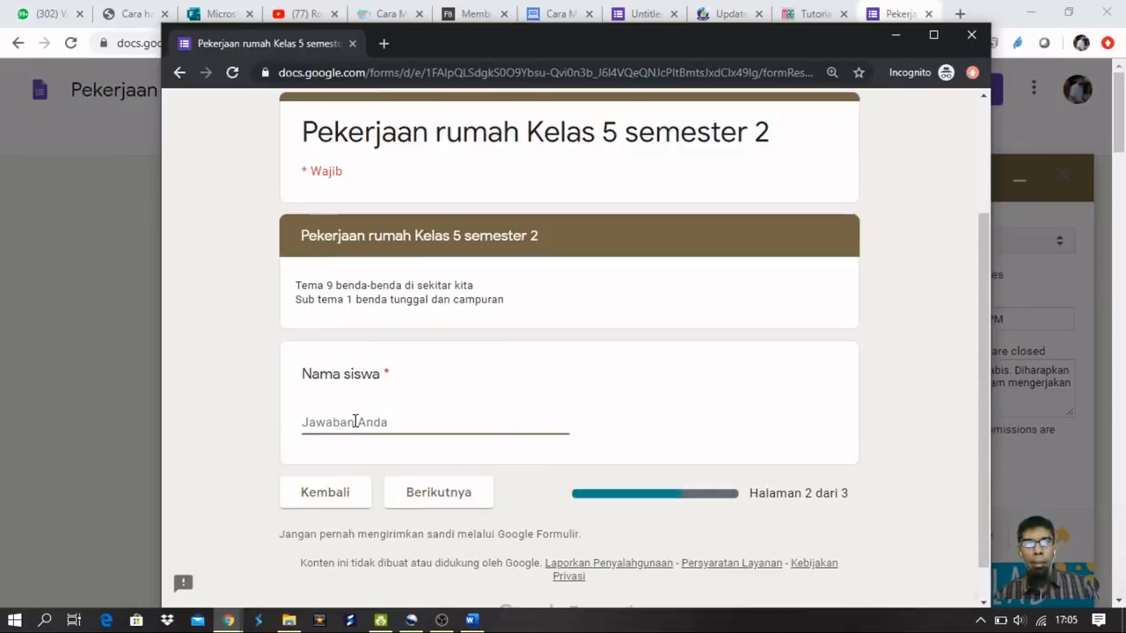
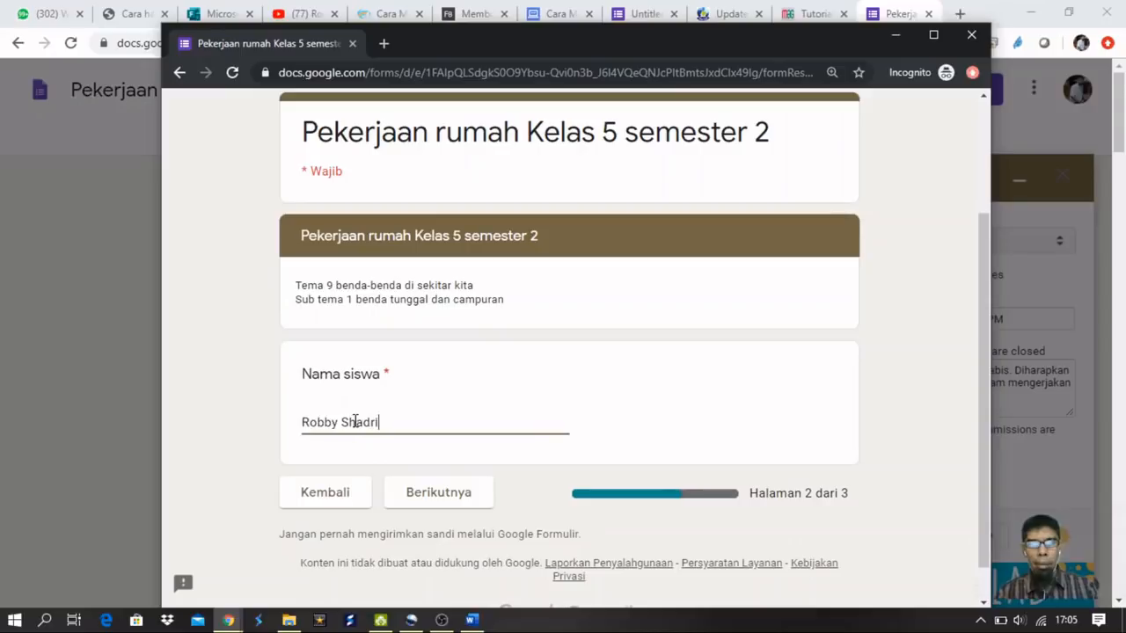
{"action": "left_click", "coordinate": [427, 494]}
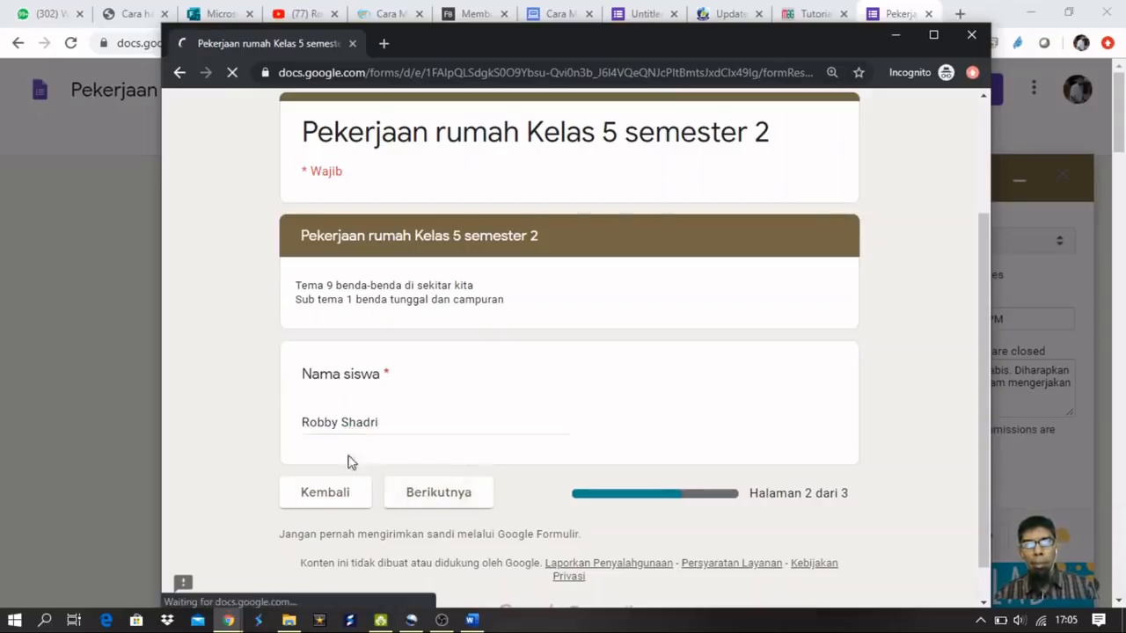
Choose the cat as non-poultry, iklan media elektronik, and start the first-president answer with 'S'.
{"action": "scroll", "coordinate": [505, 488], "scroll_direction": "down", "scroll_amount": 3}
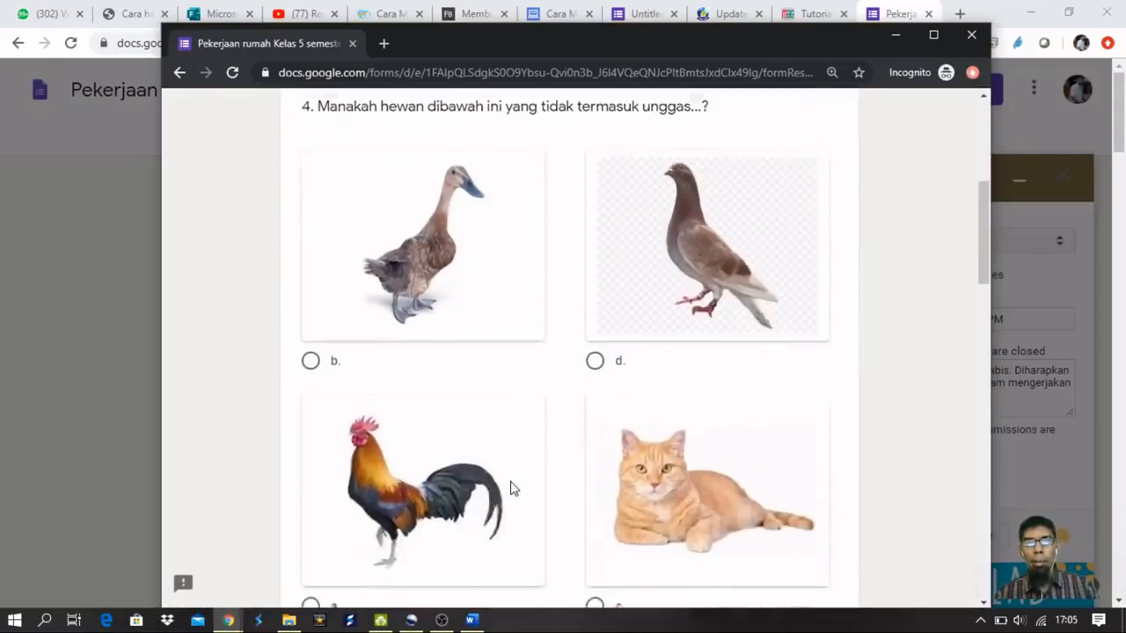
{"action": "left_click", "coordinate": [595, 516]}
{"action": "scroll", "coordinate": [485, 493], "scroll_direction": "down", "scroll_amount": 4}
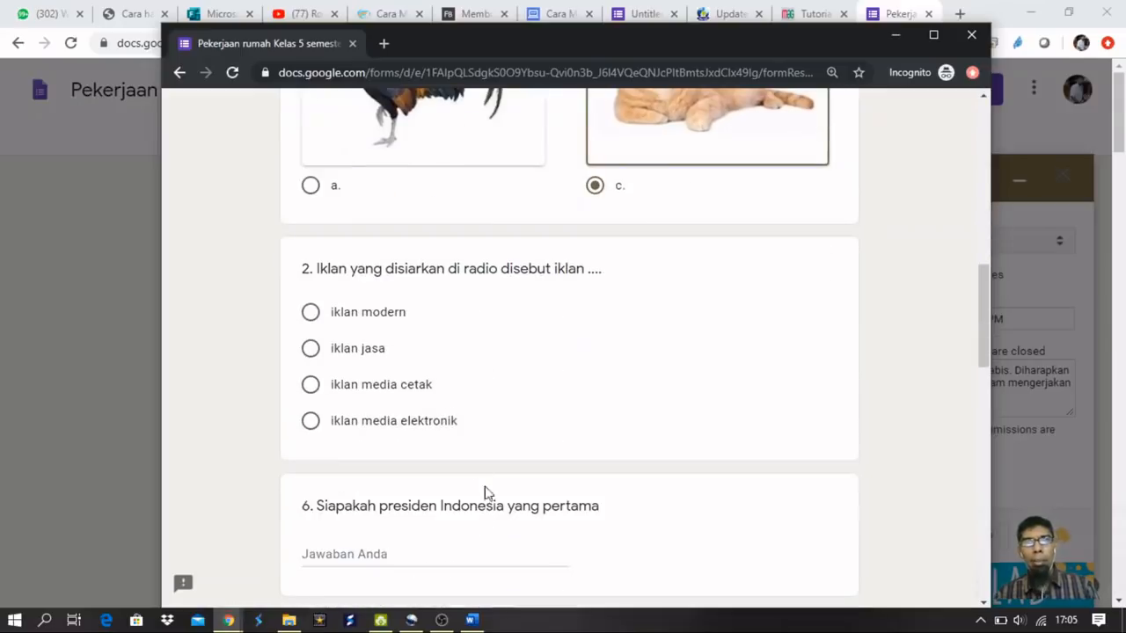
{"action": "left_click", "coordinate": [311, 420]}
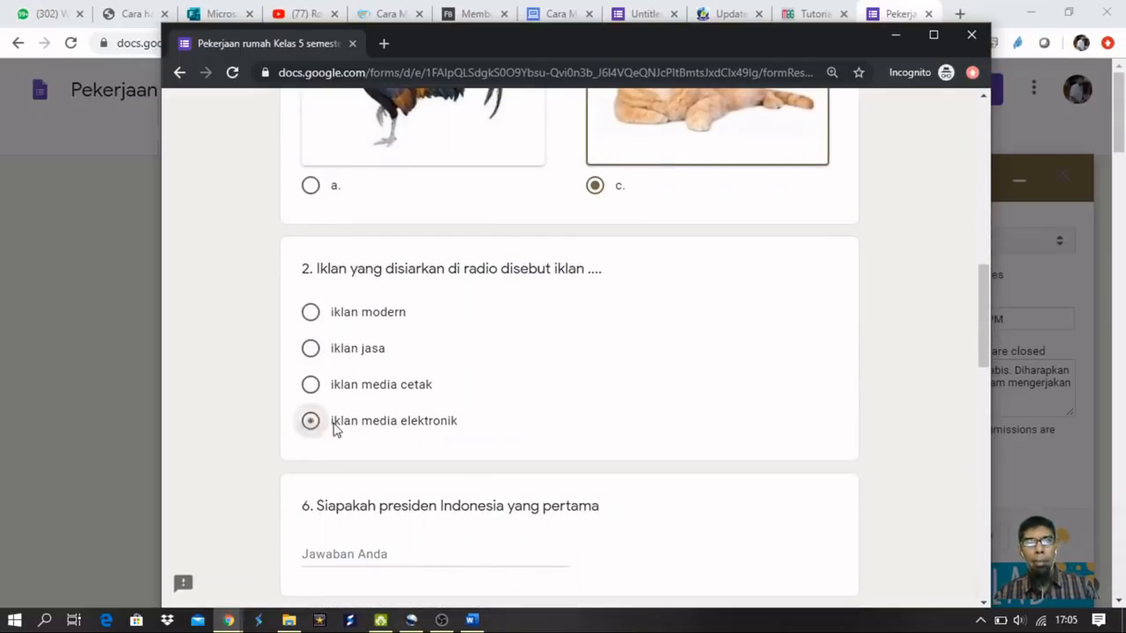
{"action": "scroll", "coordinate": [395, 388], "scroll_direction": "down", "scroll_amount": 3}
{"action": "left_click", "coordinate": [383, 305]}
{"action": "type", "text": "Sukarno"}
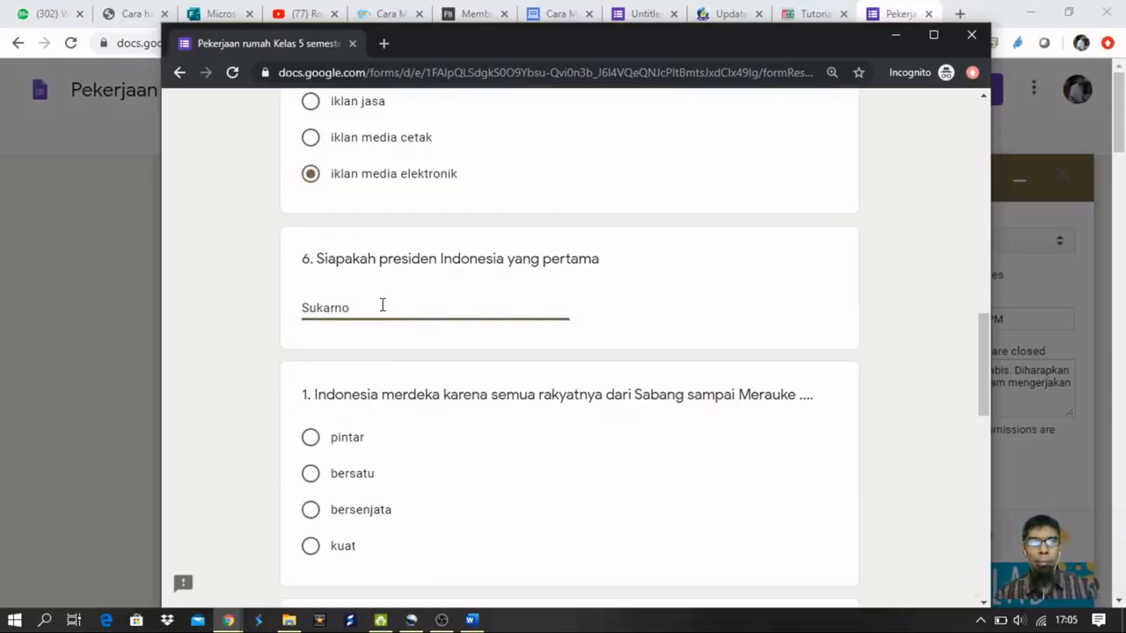
Choose bersatu, Jakarta for Monas, tick 2 and 3 as odd, and submit.
{"action": "scroll", "coordinate": [483, 301], "scroll_direction": "down", "scroll_amount": 4}
{"action": "scroll", "coordinate": [478, 296], "scroll_direction": "up", "scroll_amount": 2}
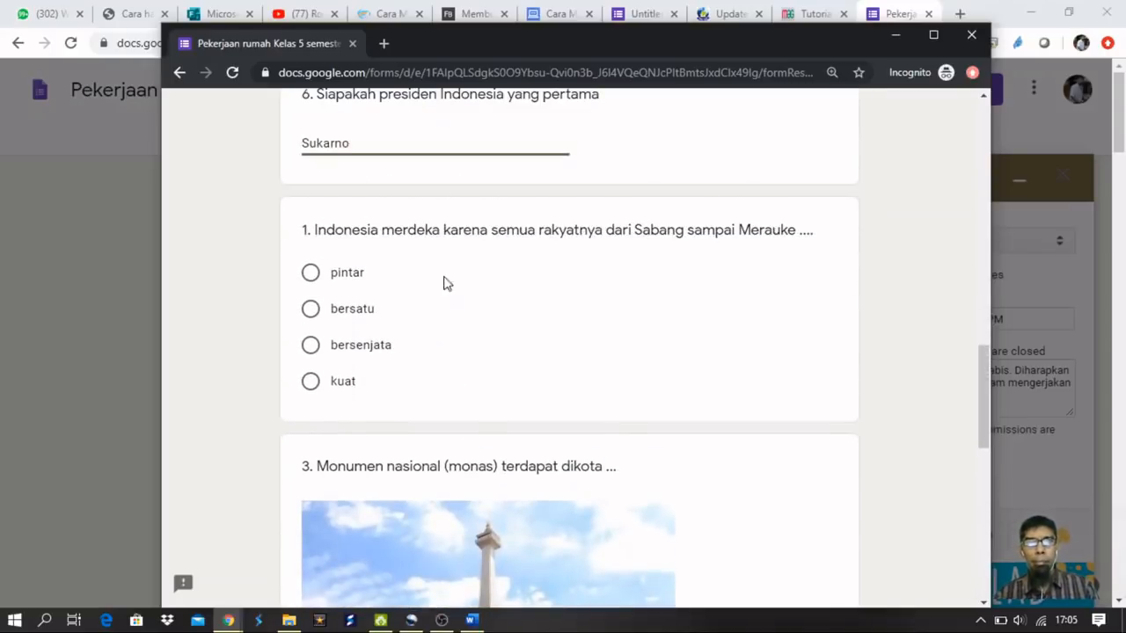
{"action": "left_click", "coordinate": [310, 309]}
{"action": "scroll", "coordinate": [553, 335], "scroll_direction": "down", "scroll_amount": 5}
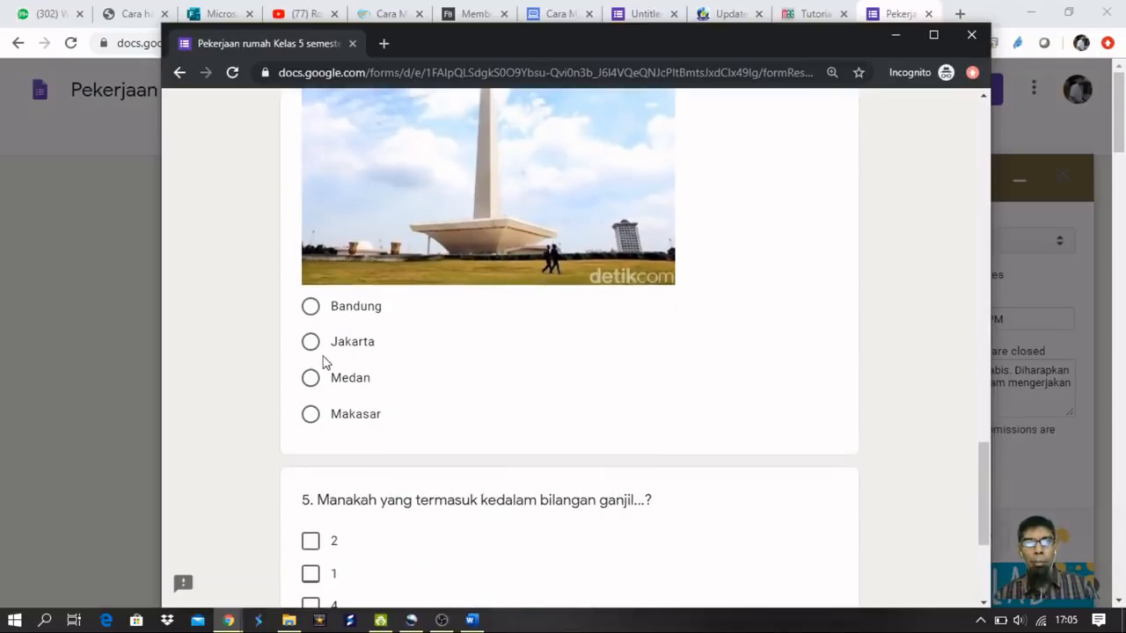
{"action": "left_click", "coordinate": [310, 343]}
{"action": "scroll", "coordinate": [562, 395], "scroll_direction": "down", "scroll_amount": 3}
{"action": "left_click", "coordinate": [310, 294]}
{"action": "left_click", "coordinate": [309, 392]}
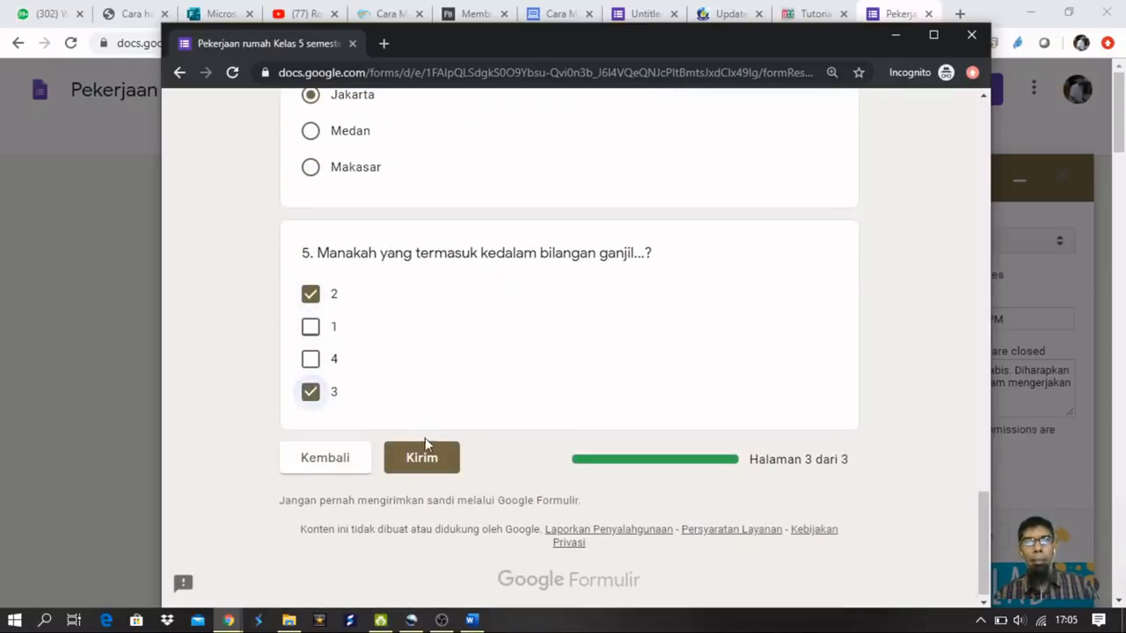
{"action": "left_click", "coordinate": [424, 464]}
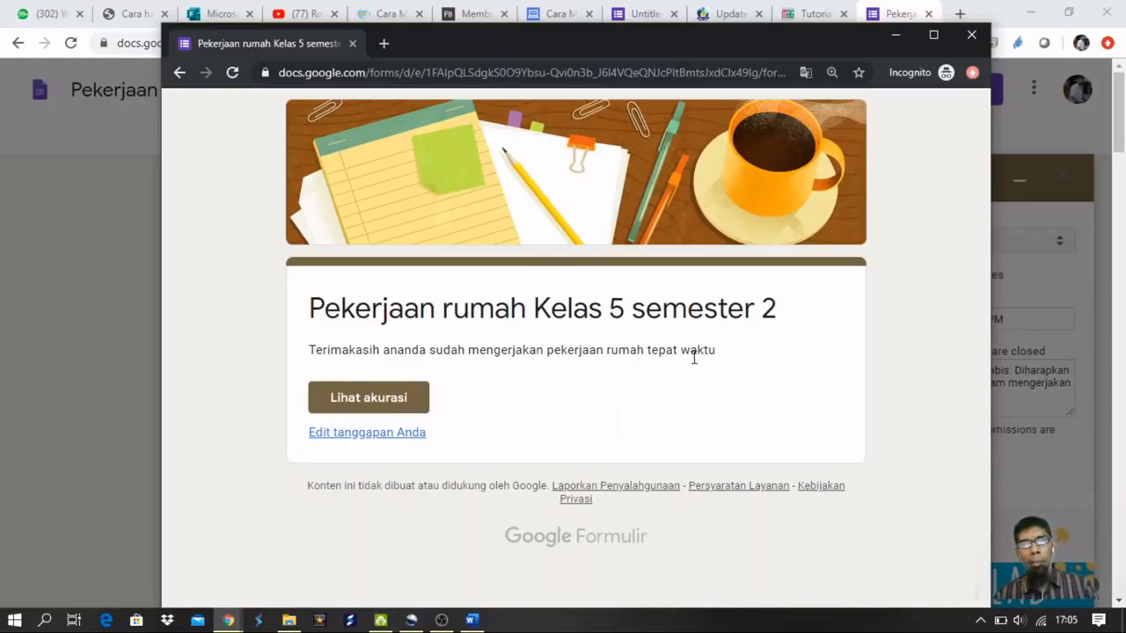
Reopen the submitted response for editing and advance to the quiz questions page.
{"action": "left_click", "coordinate": [357, 436]}
{"action": "scroll", "coordinate": [701, 352], "scroll_direction": "down", "scroll_amount": 2}
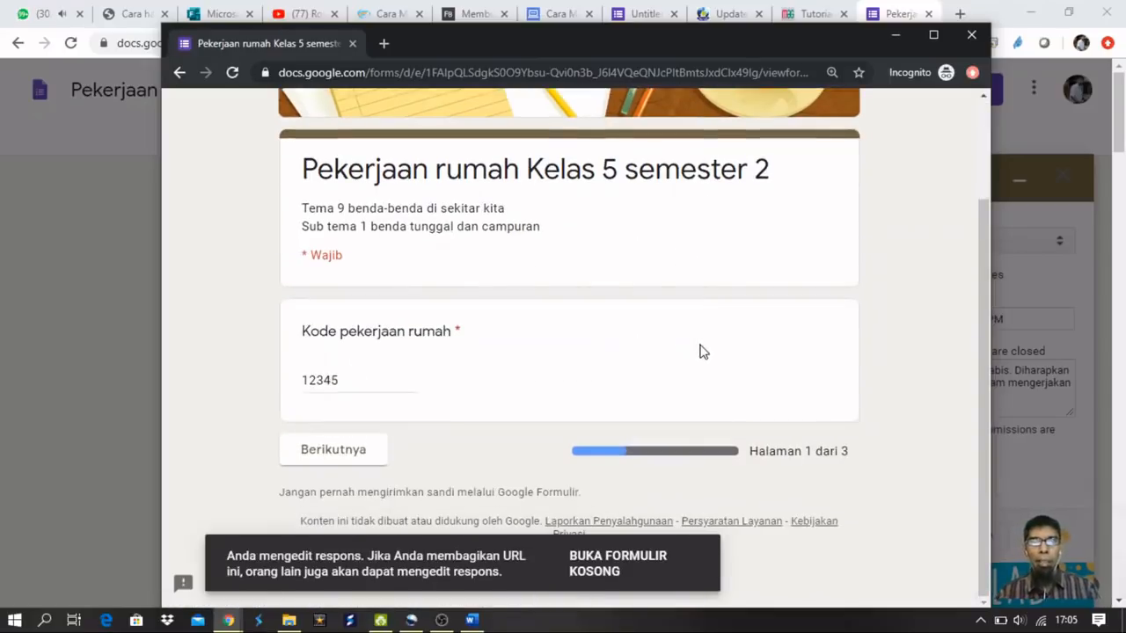
{"action": "left_click", "coordinate": [345, 457]}
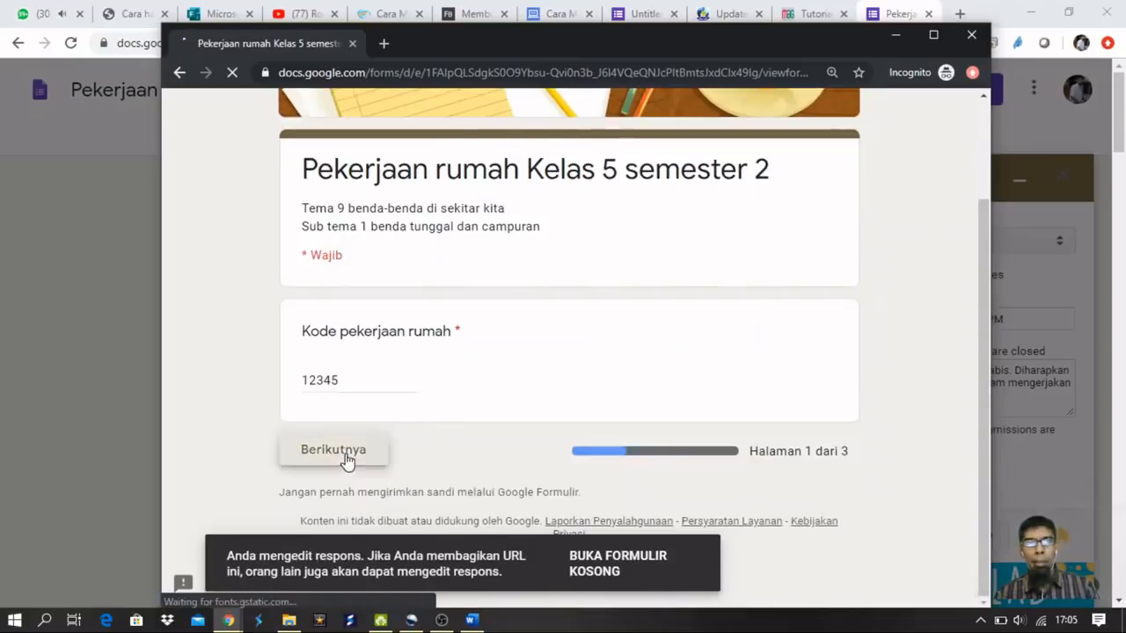
{"action": "scroll", "coordinate": [419, 464], "scroll_direction": "down", "scroll_amount": 3}
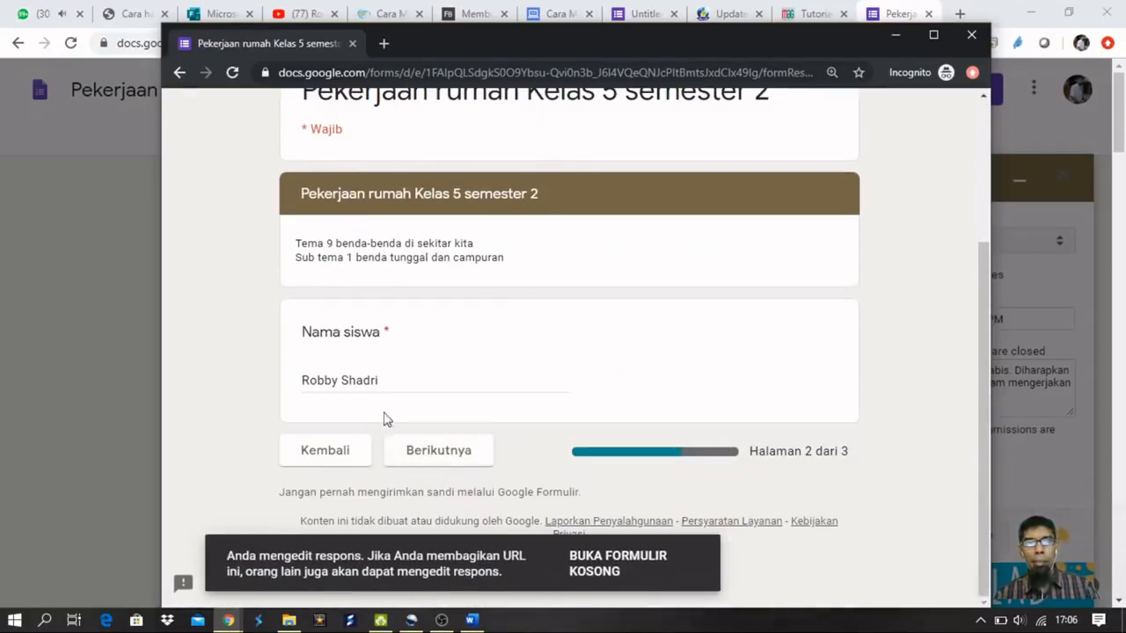
{"action": "left_click", "coordinate": [438, 453]}
Change question 4's answer to option c. and resubmit the response.
{"action": "scroll", "coordinate": [493, 407], "scroll_direction": "down", "scroll_amount": 5}
{"action": "scroll", "coordinate": [548, 359], "scroll_direction": "up", "scroll_amount": 2}
{"action": "scroll", "coordinate": [615, 352], "scroll_direction": "down", "scroll_amount": 2}
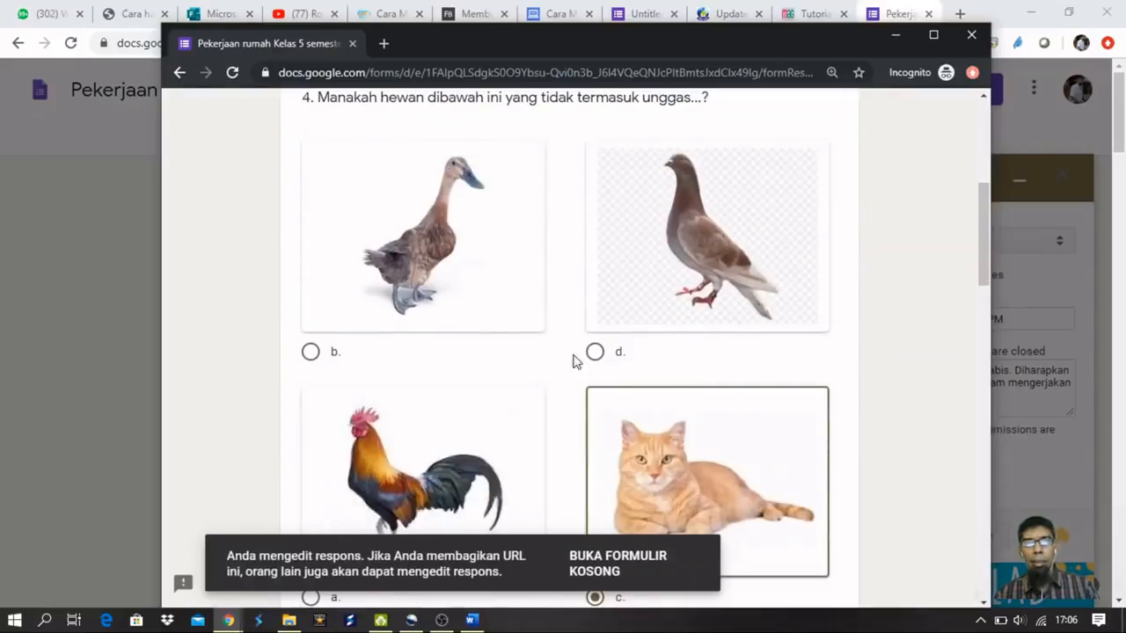
{"action": "scroll", "coordinate": [576, 360], "scroll_direction": "down", "scroll_amount": 3}
{"action": "left_click", "coordinate": [595, 350]}
{"action": "scroll", "coordinate": [593, 356], "scroll_direction": "down", "scroll_amount": 9}
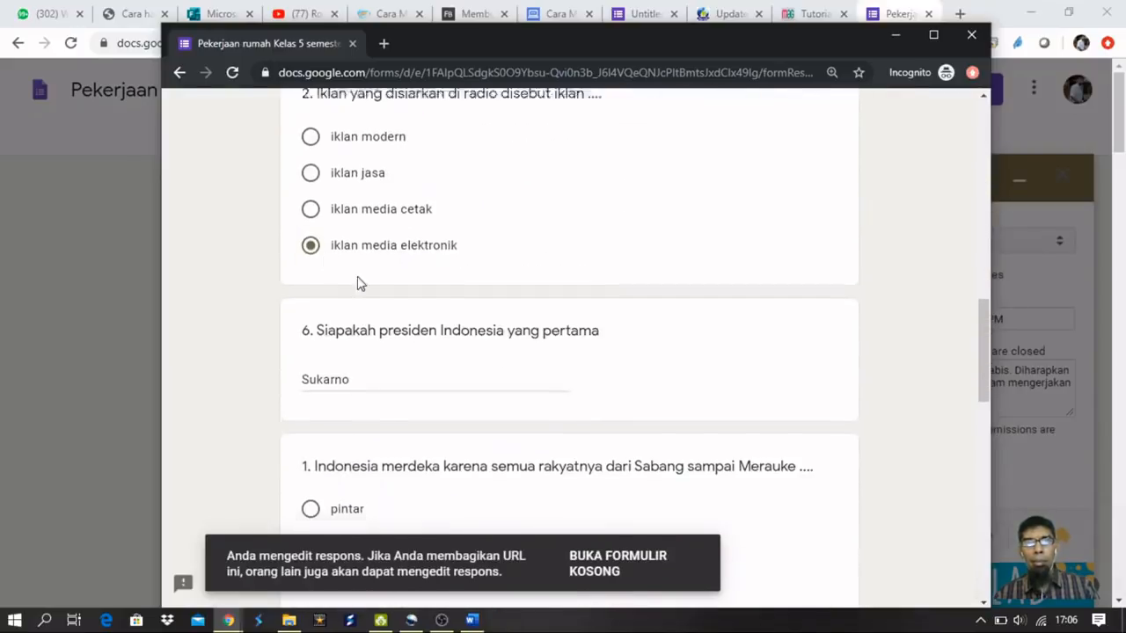
{"action": "scroll", "coordinate": [387, 350], "scroll_direction": "down", "scroll_amount": 6}
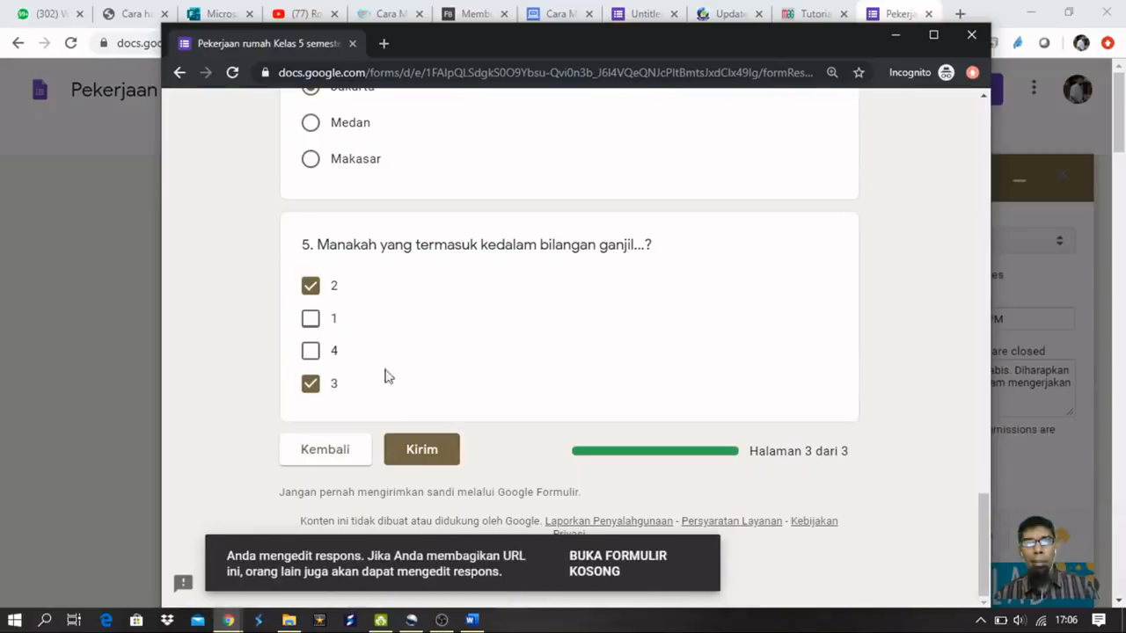
{"action": "left_click", "coordinate": [434, 450]}
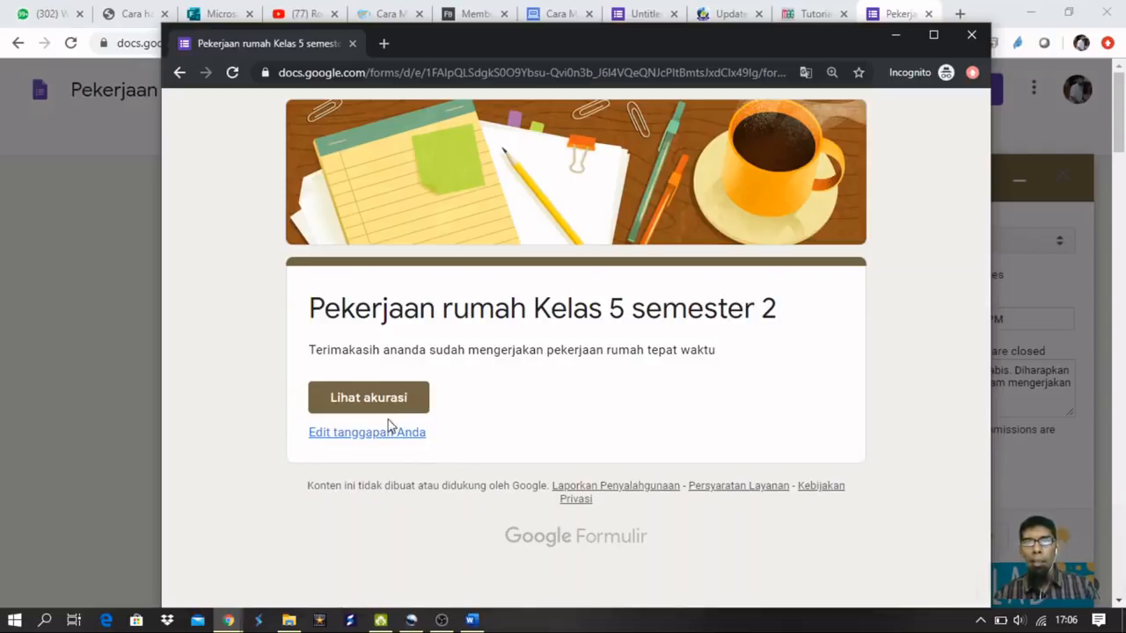
Close the test window, Send dialog and FormLimiter panel, then open the Responses options menu.
{"action": "left_click", "coordinate": [971, 35]}
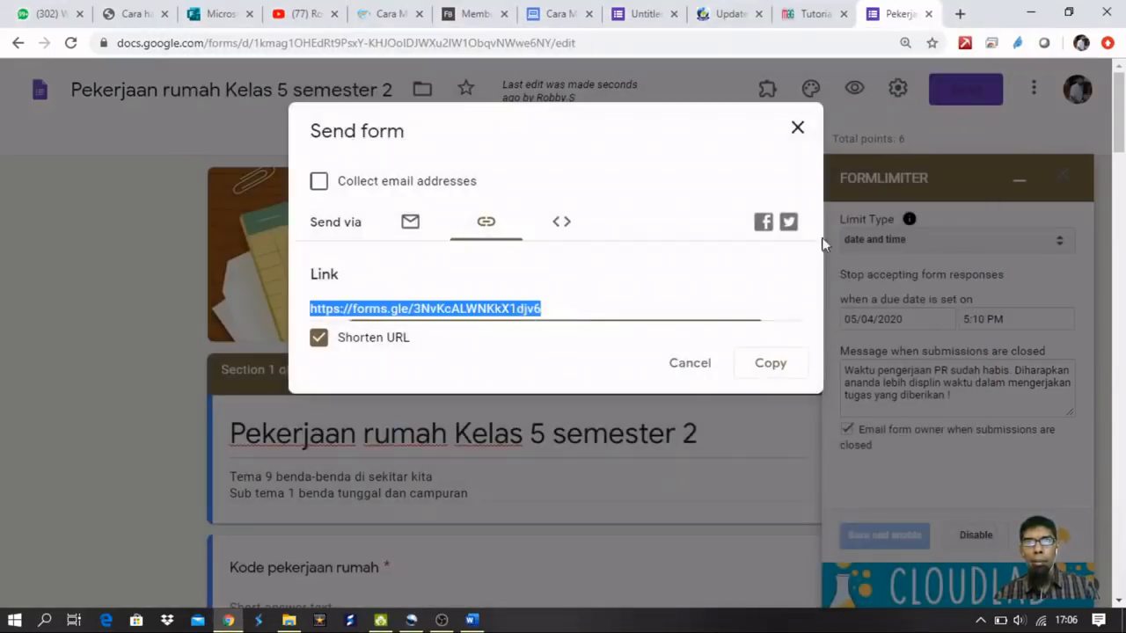
{"action": "left_click", "coordinate": [796, 128]}
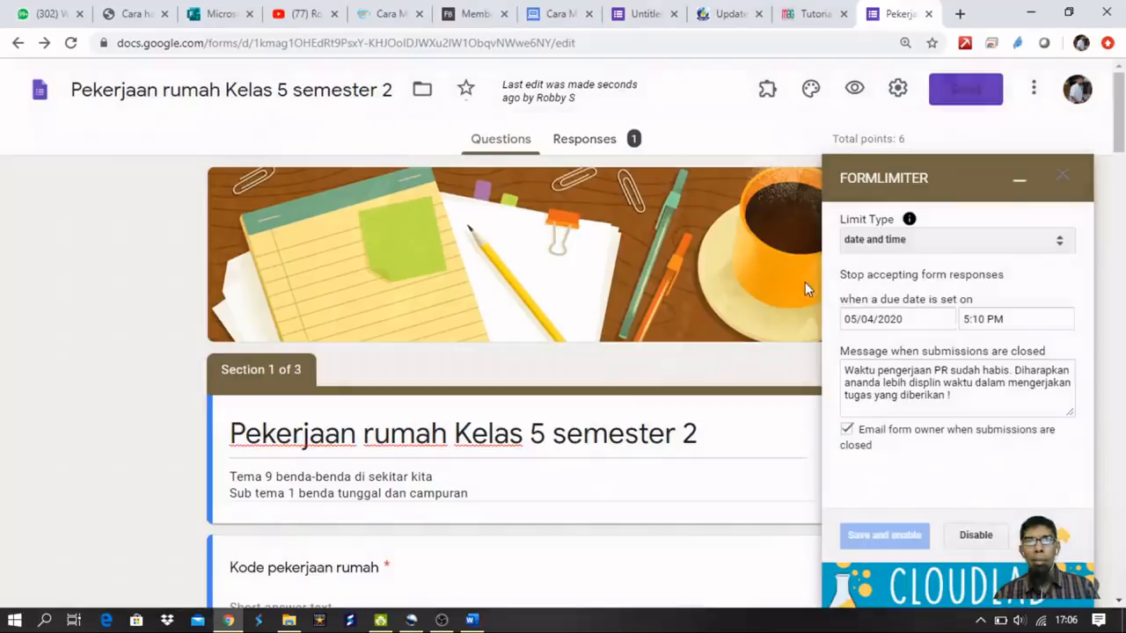
{"action": "left_click", "coordinate": [1020, 181]}
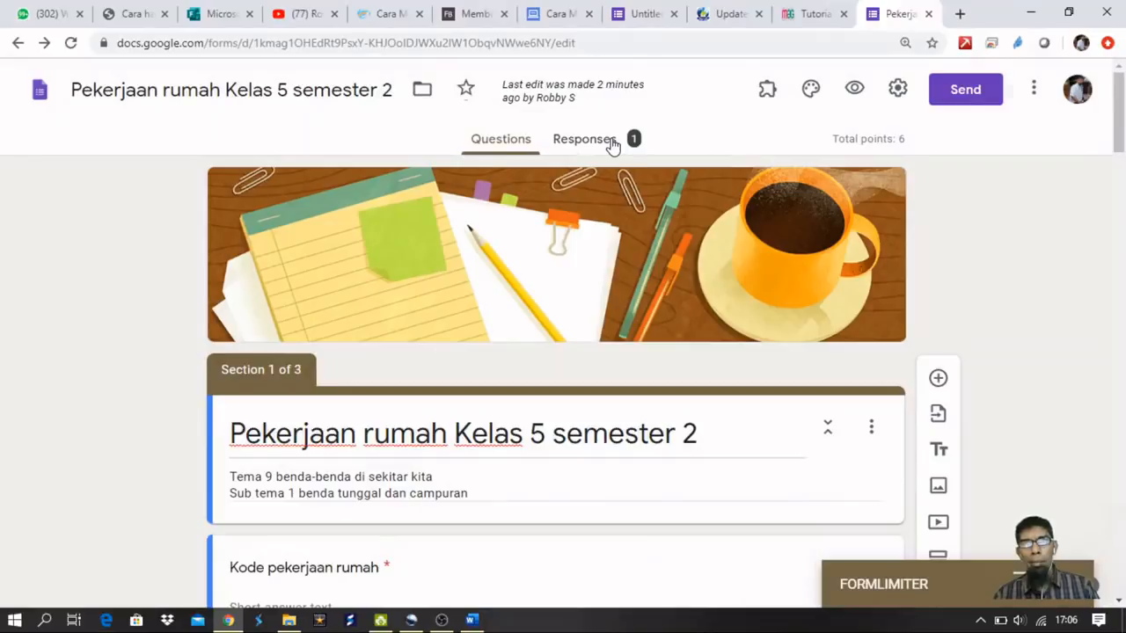
{"action": "left_click", "coordinate": [584, 138]}
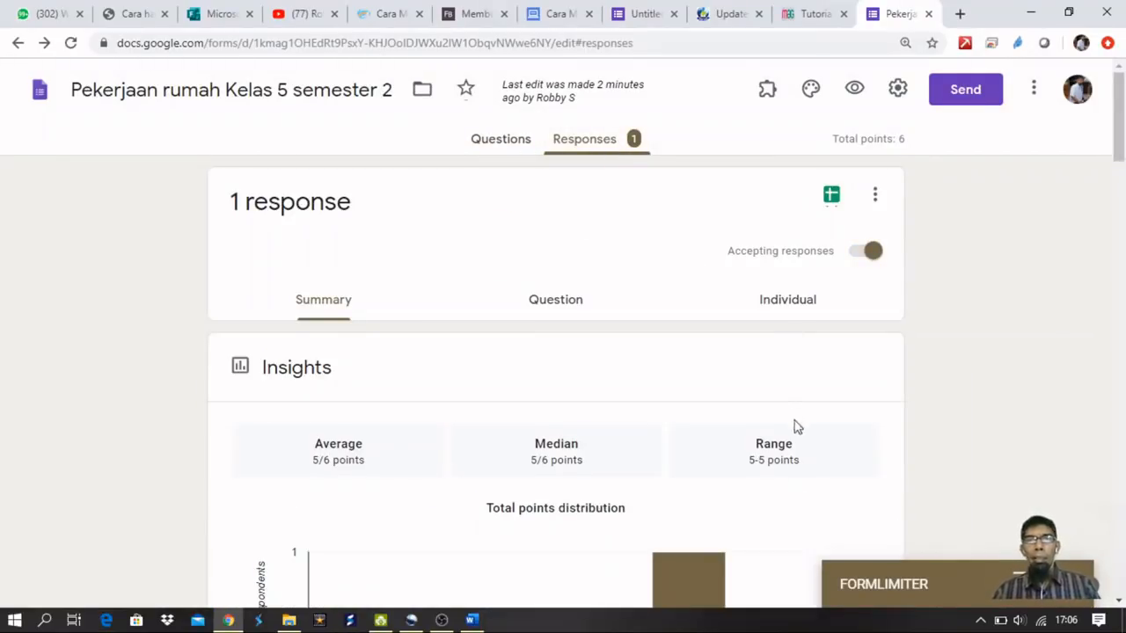
{"action": "scroll", "coordinate": [792, 418], "scroll_direction": "down", "scroll_amount": 3}
{"action": "scroll", "coordinate": [792, 420], "scroll_direction": "up", "scroll_amount": 3}
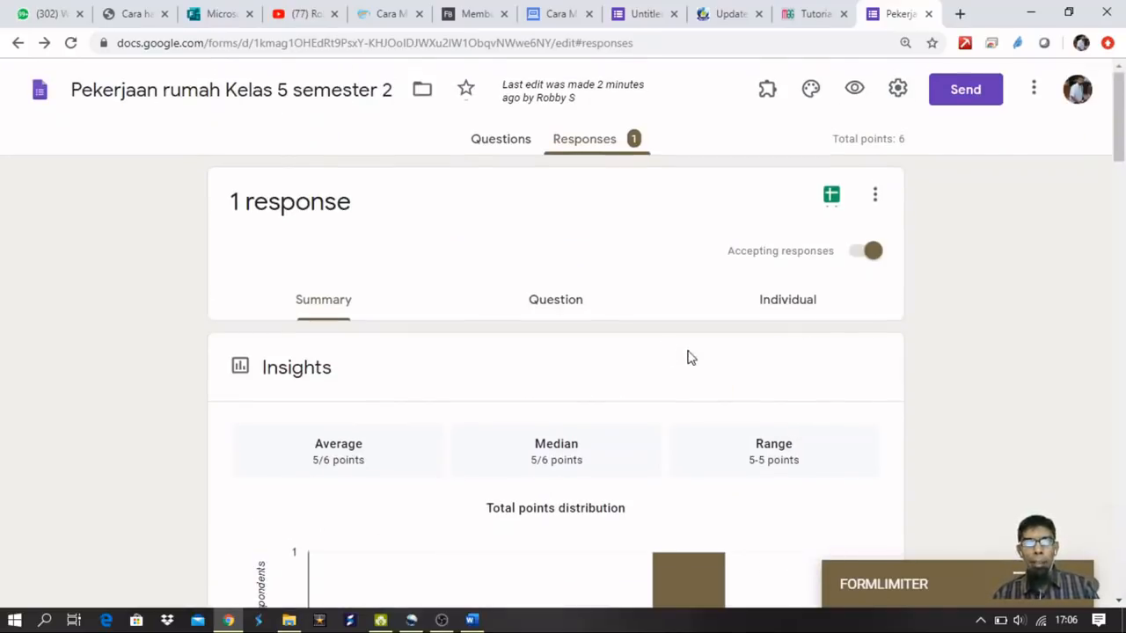
{"action": "left_click", "coordinate": [874, 193]}
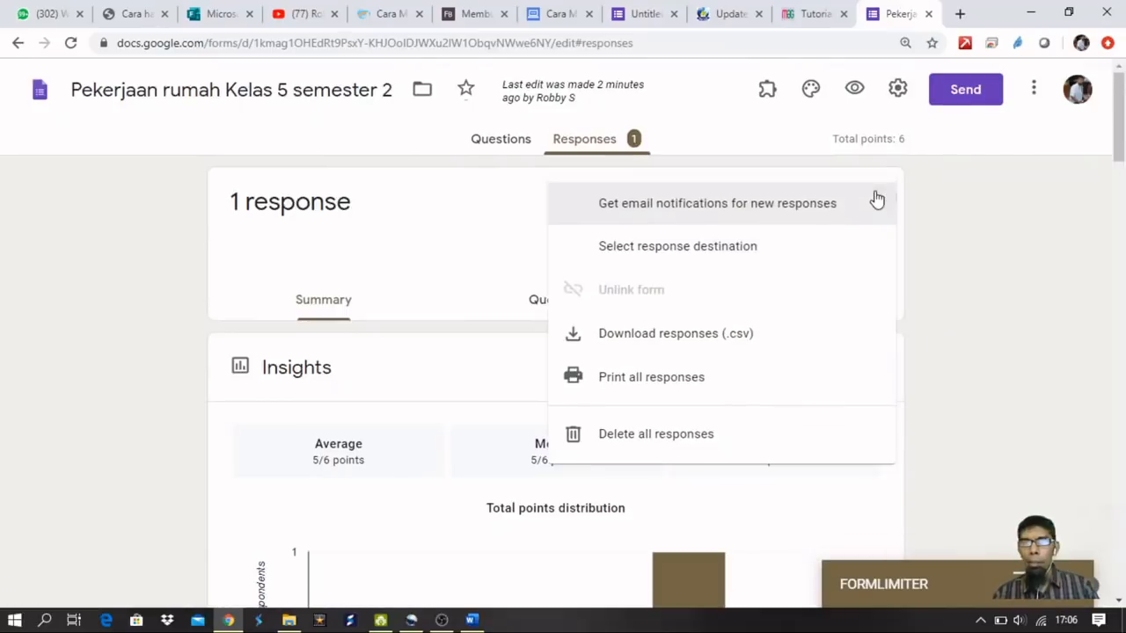
Dismiss the response destination choice without linking a spreadsheet, and scroll down the response Summary.
{"action": "left_click", "coordinate": [762, 262]}
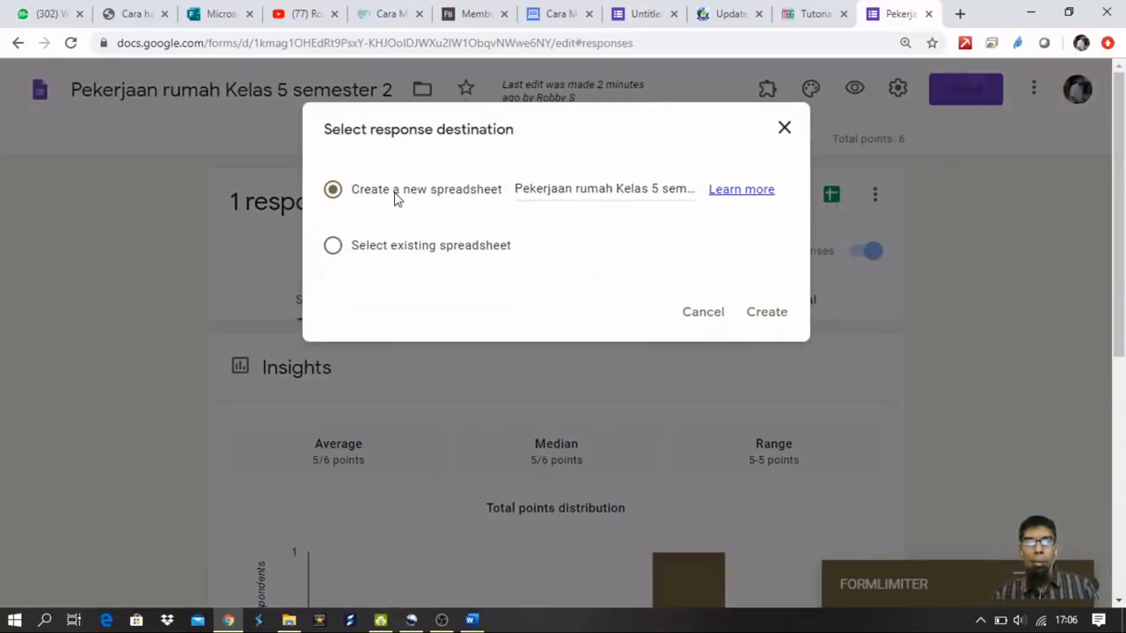
{"action": "left_click", "coordinate": [701, 315]}
{"action": "scroll", "coordinate": [967, 313], "scroll_direction": "down", "scroll_amount": 2}
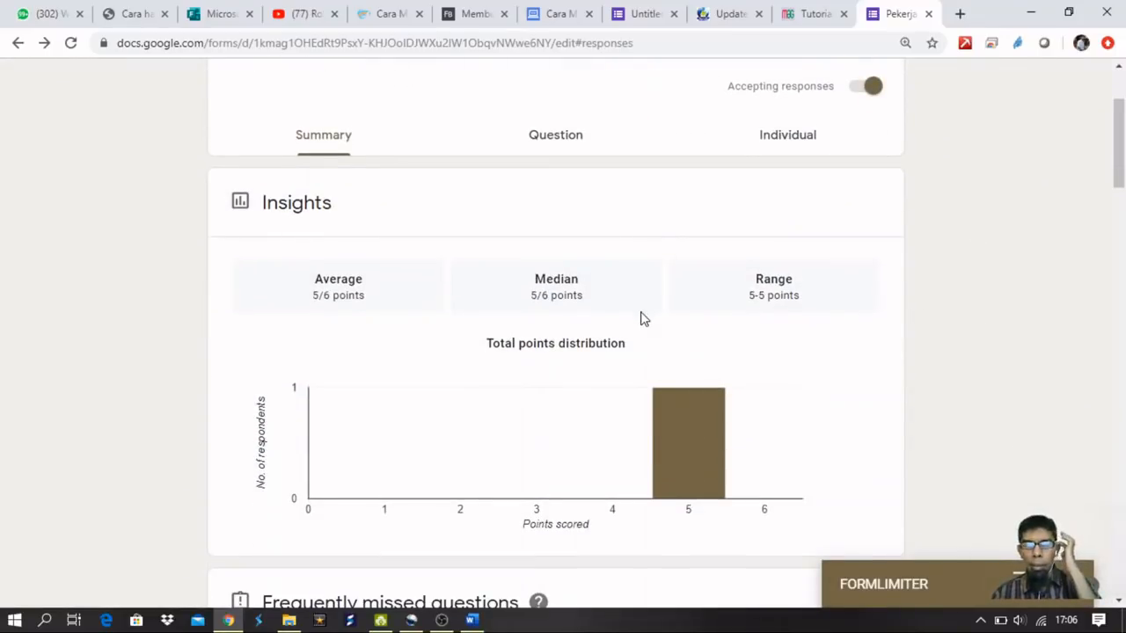
{"action": "scroll", "coordinate": [672, 348], "scroll_direction": "down", "scroll_amount": 3}
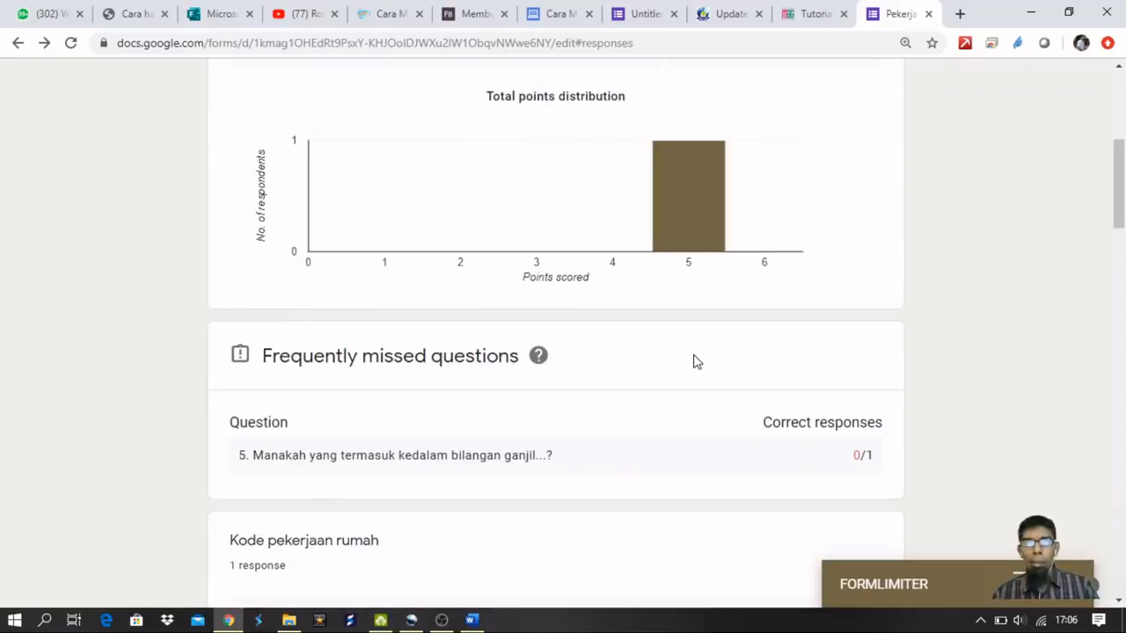
{"action": "scroll", "coordinate": [694, 361], "scroll_direction": "down", "scroll_amount": 3}
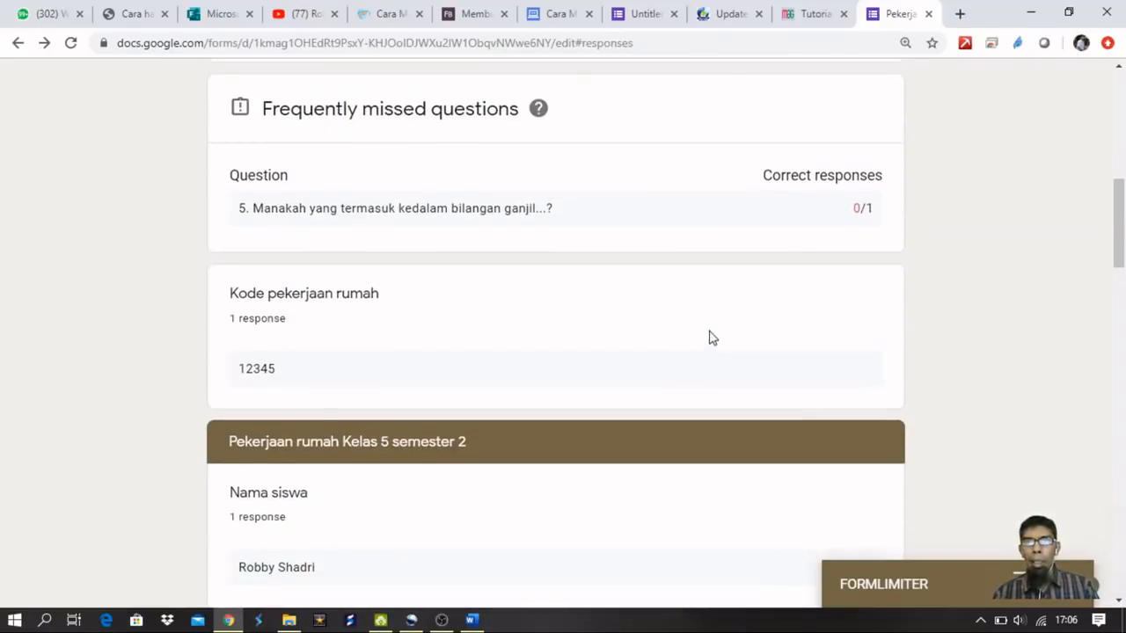
{"action": "scroll", "coordinate": [816, 256], "scroll_direction": "down", "scroll_amount": 2}
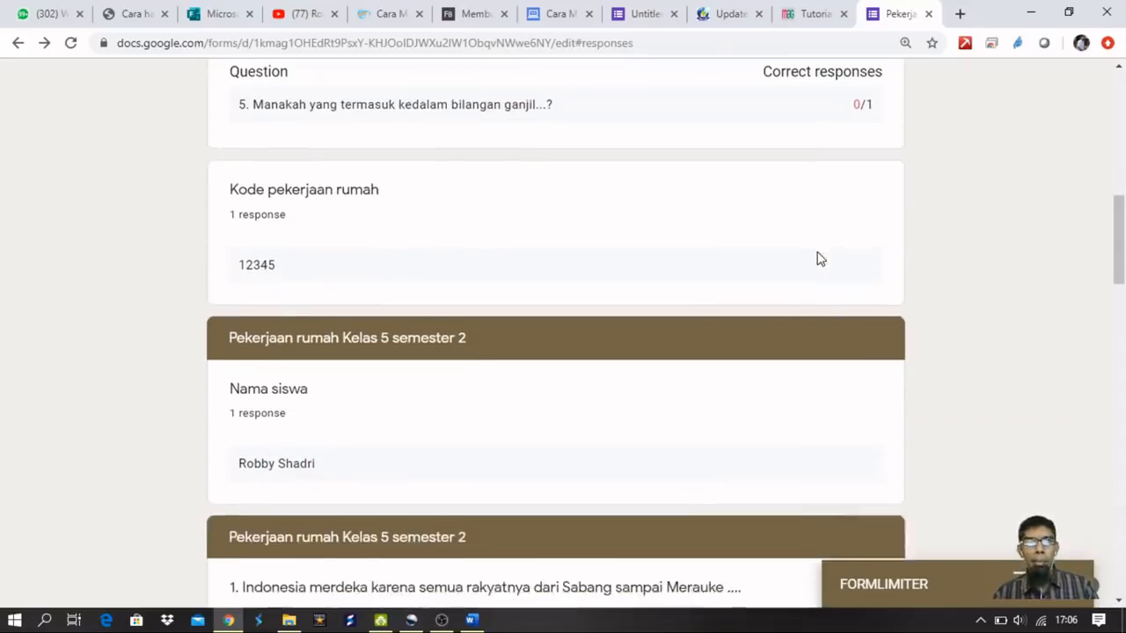
Review the Summary, including frequently missed question 5 (0 of 1 correct), then switch to per-question responses.
{"action": "scroll", "coordinate": [744, 126], "scroll_direction": "up", "scroll_amount": 2}
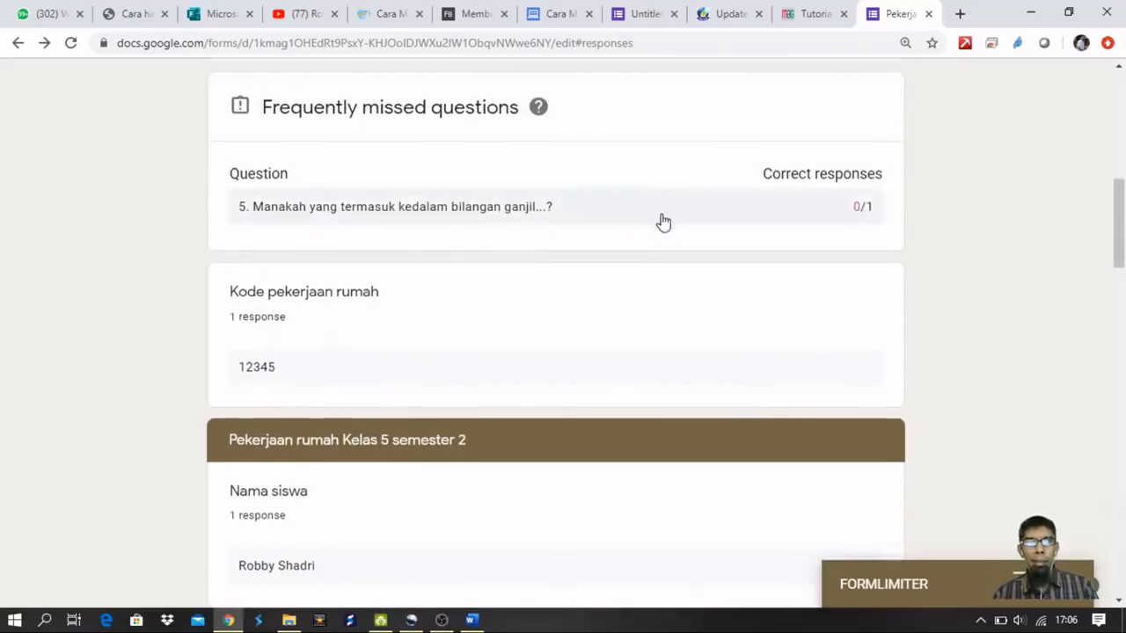
{"action": "scroll", "coordinate": [660, 222], "scroll_direction": "down", "scroll_amount": 11}
{"action": "scroll", "coordinate": [662, 227], "scroll_direction": "down", "scroll_amount": 8}
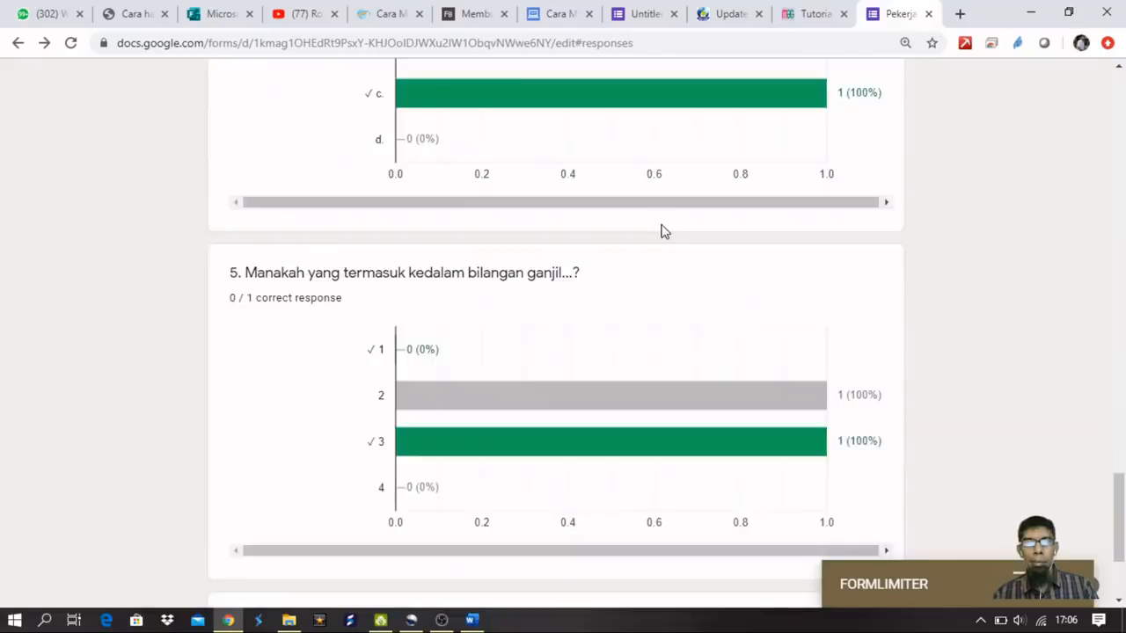
{"action": "scroll", "coordinate": [660, 226], "scroll_direction": "up", "scroll_amount": 15}
{"action": "scroll", "coordinate": [661, 226], "scroll_direction": "up", "scroll_amount": 12}
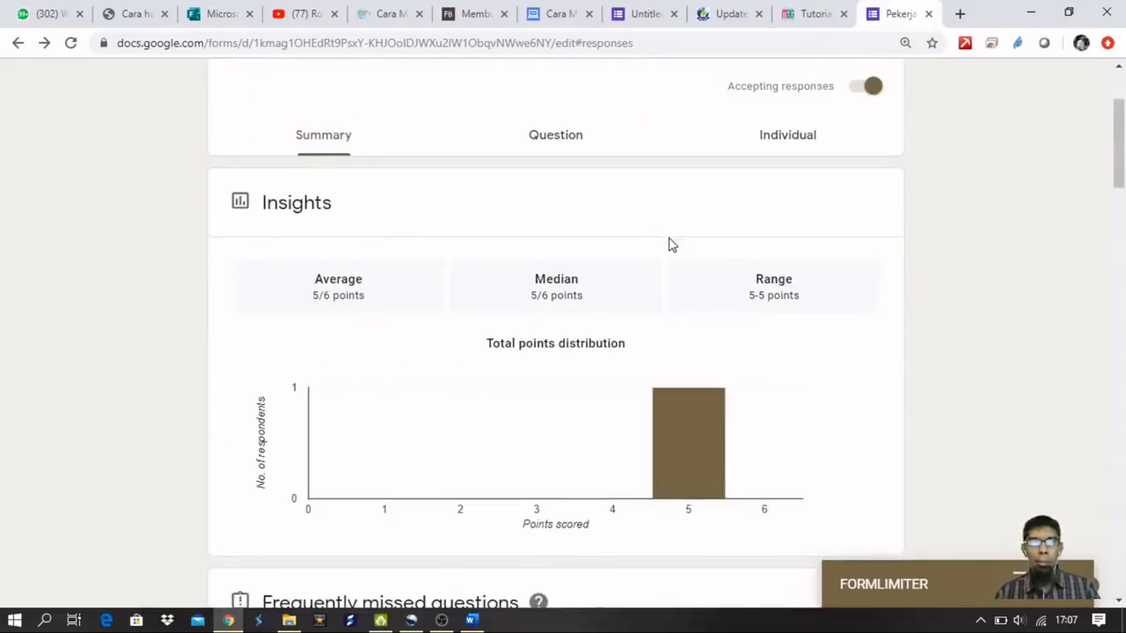
{"action": "scroll", "coordinate": [669, 244], "scroll_direction": "up", "scroll_amount": 1}
{"action": "scroll", "coordinate": [310, 310], "scroll_direction": "down", "scroll_amount": 2}
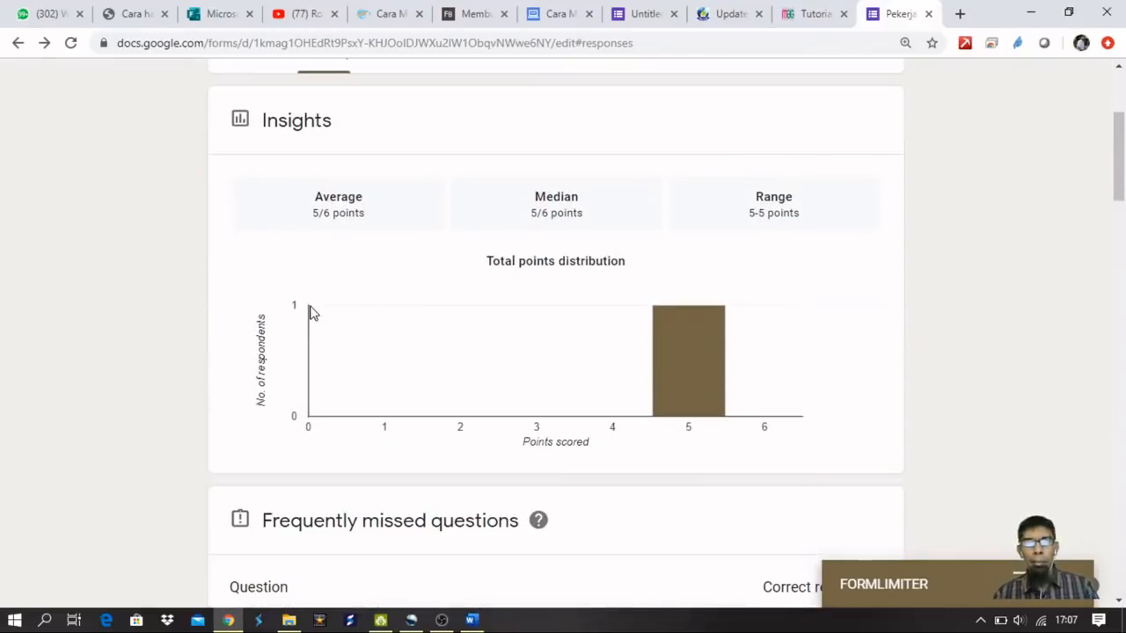
{"action": "scroll", "coordinate": [309, 317], "scroll_direction": "up", "scroll_amount": 2}
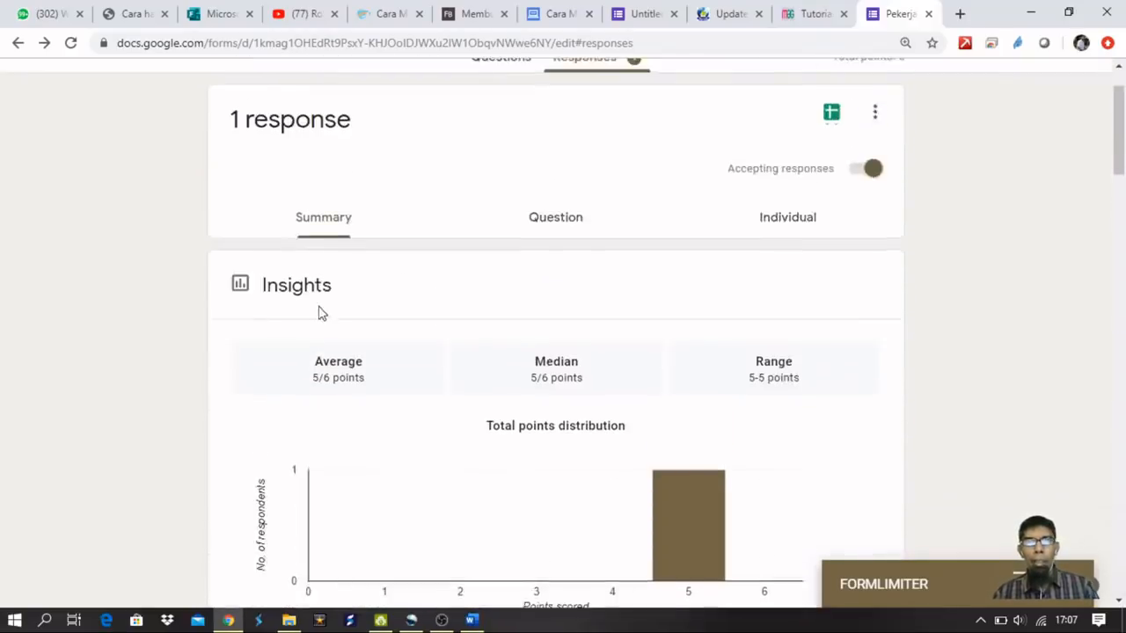
{"action": "left_click", "coordinate": [555, 226]}
Step through the responses for Nama siswa, question 1 and question 2.
{"action": "scroll", "coordinate": [736, 384], "scroll_direction": "down", "scroll_amount": 1}
{"action": "scroll", "coordinate": [570, 369], "scroll_direction": "down", "scroll_amount": 2}
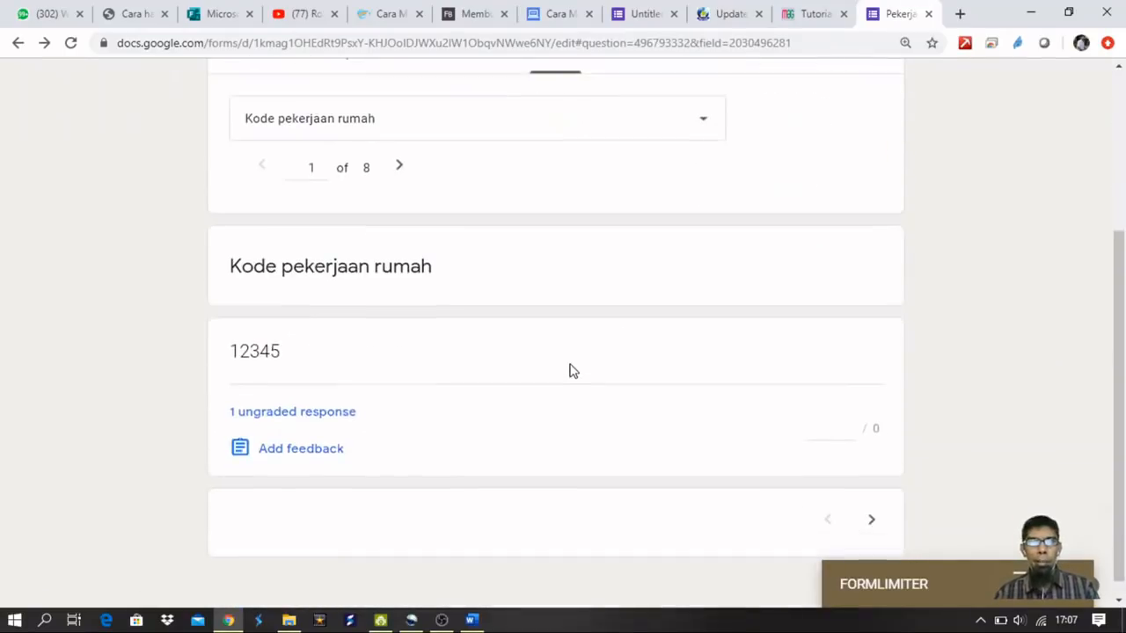
{"action": "scroll", "coordinate": [572, 374], "scroll_direction": "up", "scroll_amount": 1}
{"action": "scroll", "coordinate": [545, 370], "scroll_direction": "down", "scroll_amount": 1}
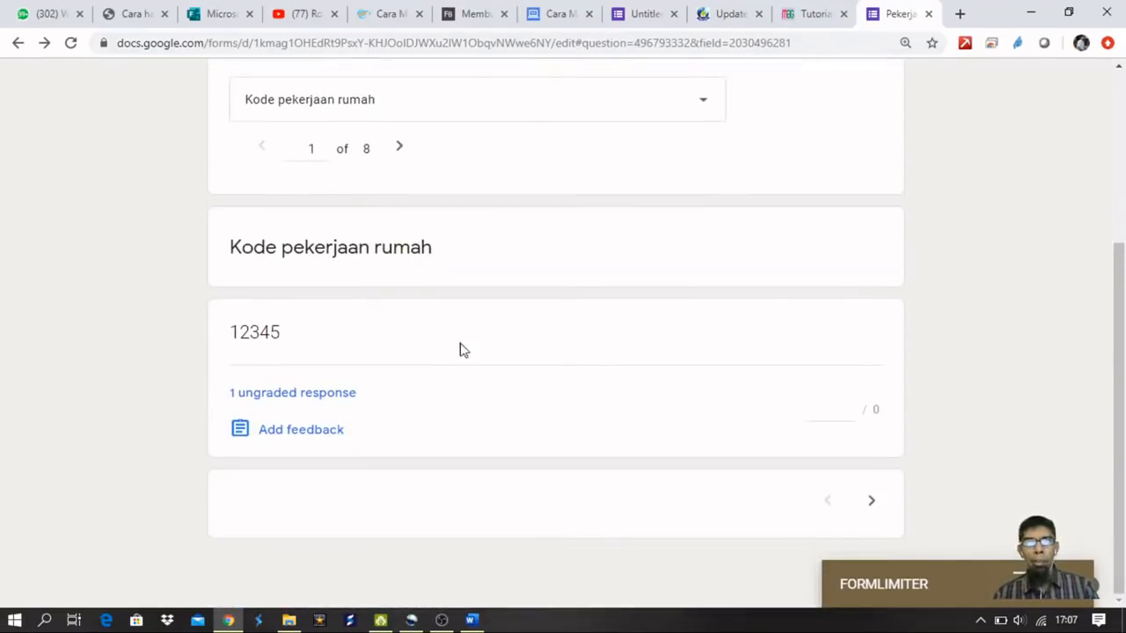
{"action": "scroll", "coordinate": [616, 325], "scroll_direction": "up", "scroll_amount": 1}
{"action": "scroll", "coordinate": [701, 344], "scroll_direction": "up", "scroll_amount": 2}
{"action": "scroll", "coordinate": [703, 344], "scroll_direction": "down", "scroll_amount": 3}
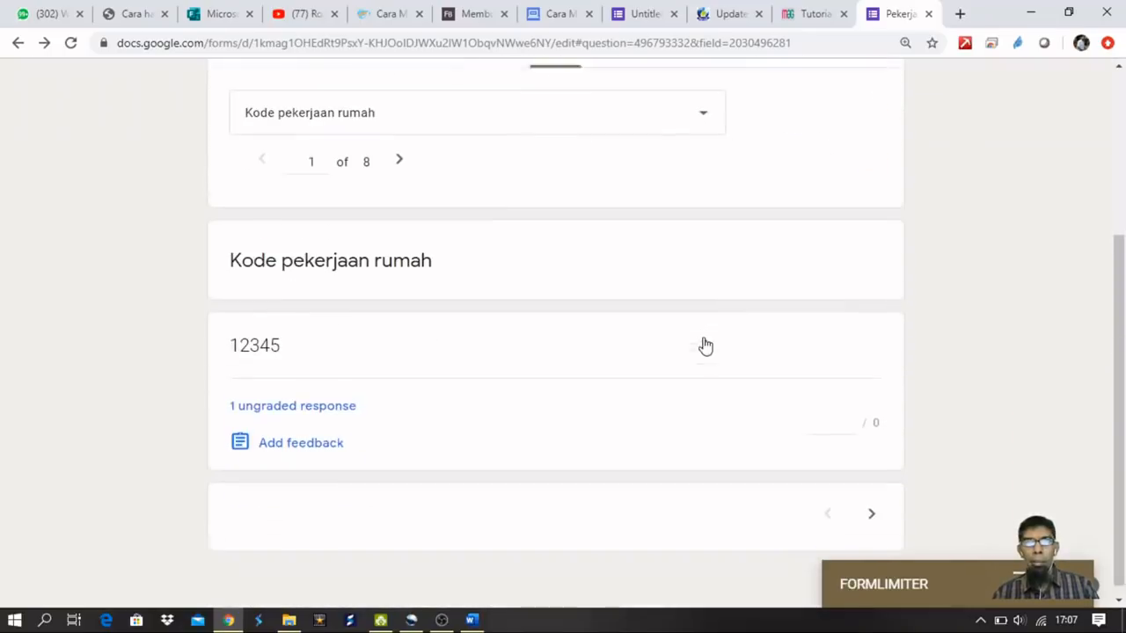
{"action": "left_click", "coordinate": [870, 504]}
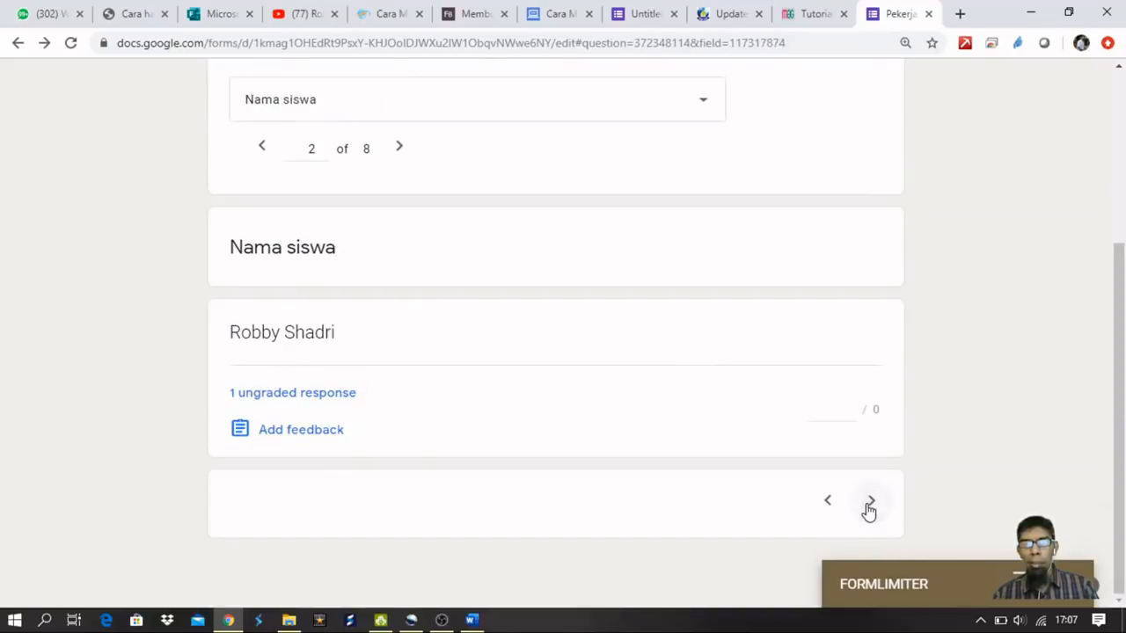
{"action": "left_click", "coordinate": [870, 504]}
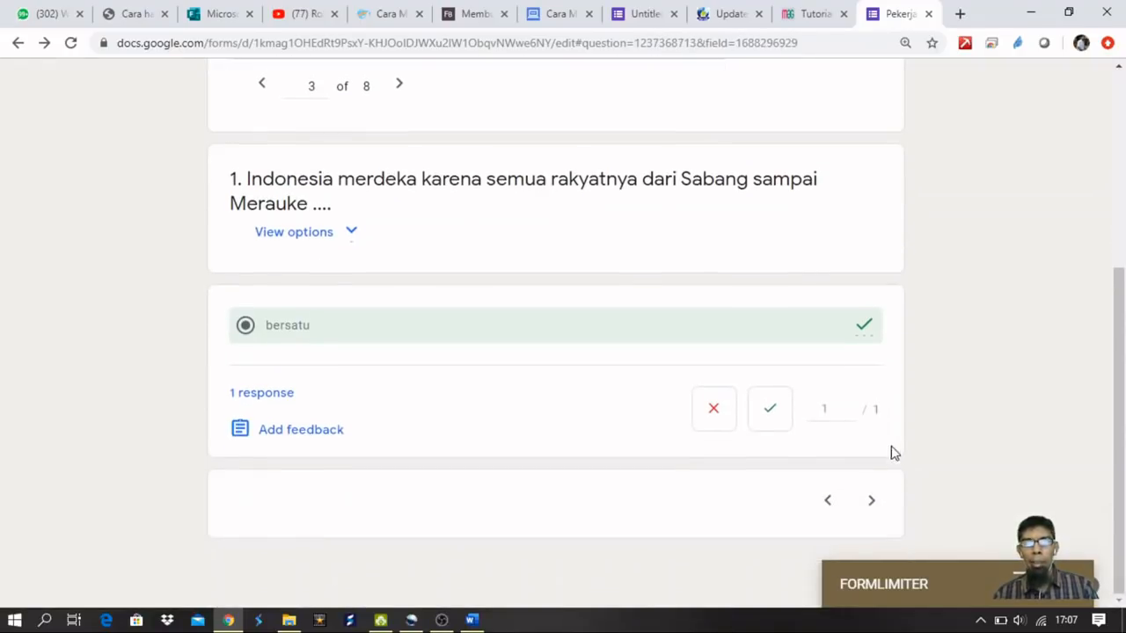
{"action": "left_click", "coordinate": [873, 504]}
Continue through questions 3 to 6, ending at 8 of 8 with the Sukarno answer.
{"action": "left_click", "coordinate": [872, 506]}
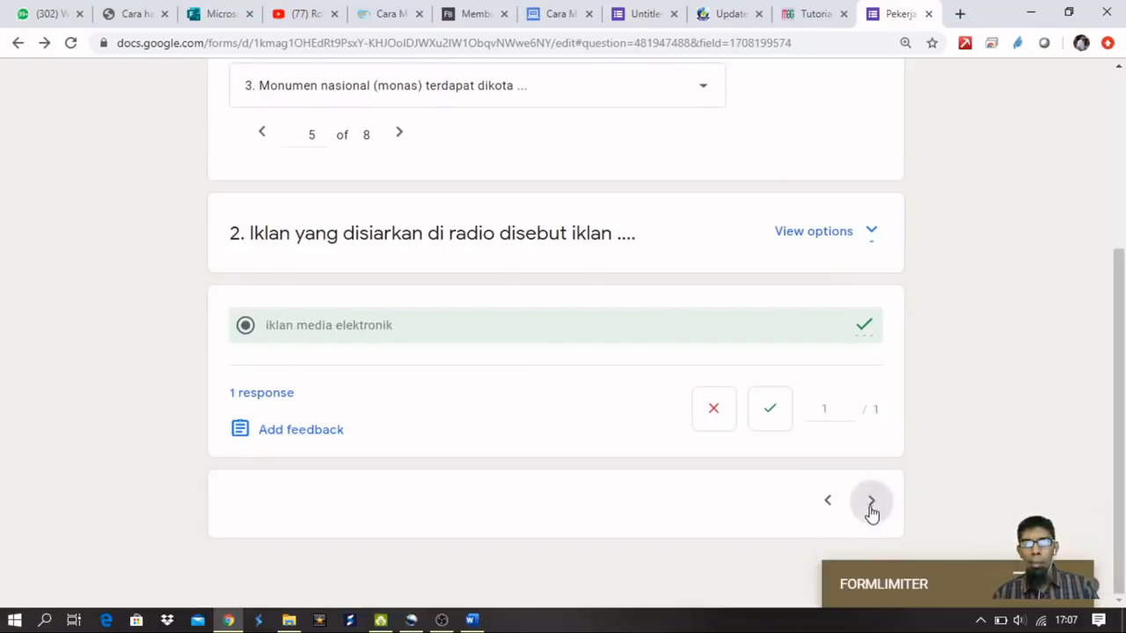
{"action": "left_click", "coordinate": [868, 513]}
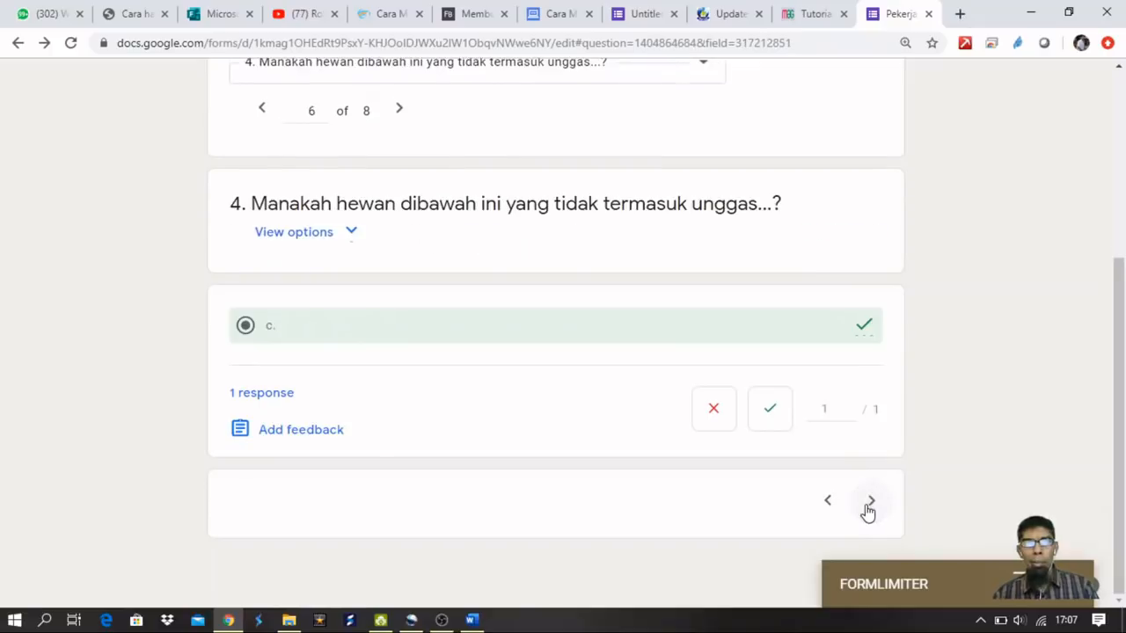
{"action": "left_click", "coordinate": [869, 503]}
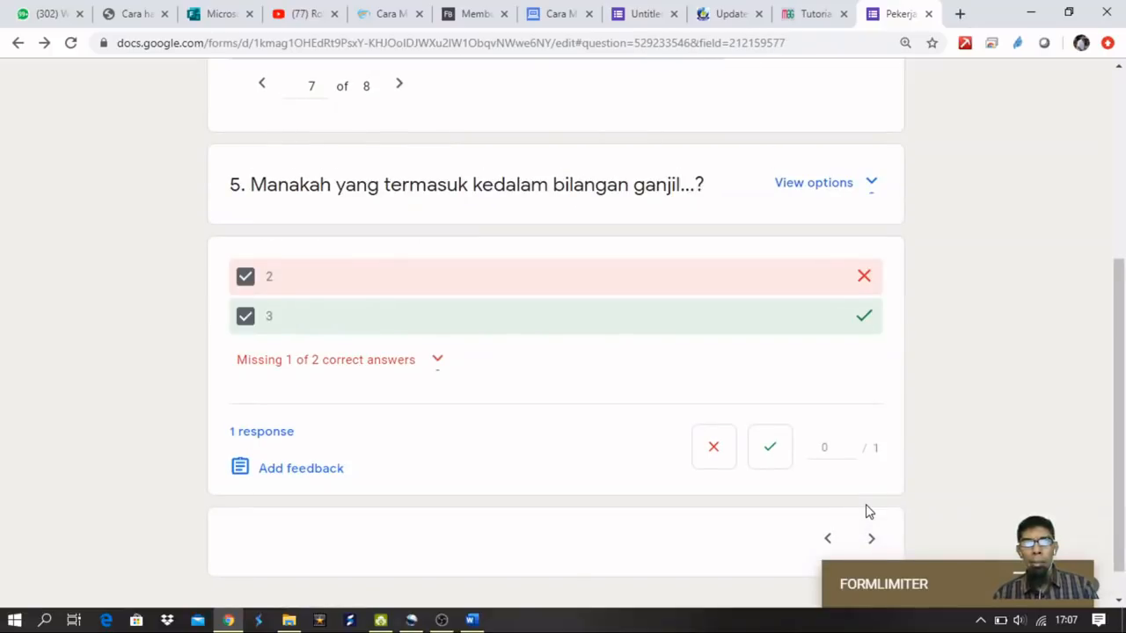
{"action": "left_click", "coordinate": [871, 539]}
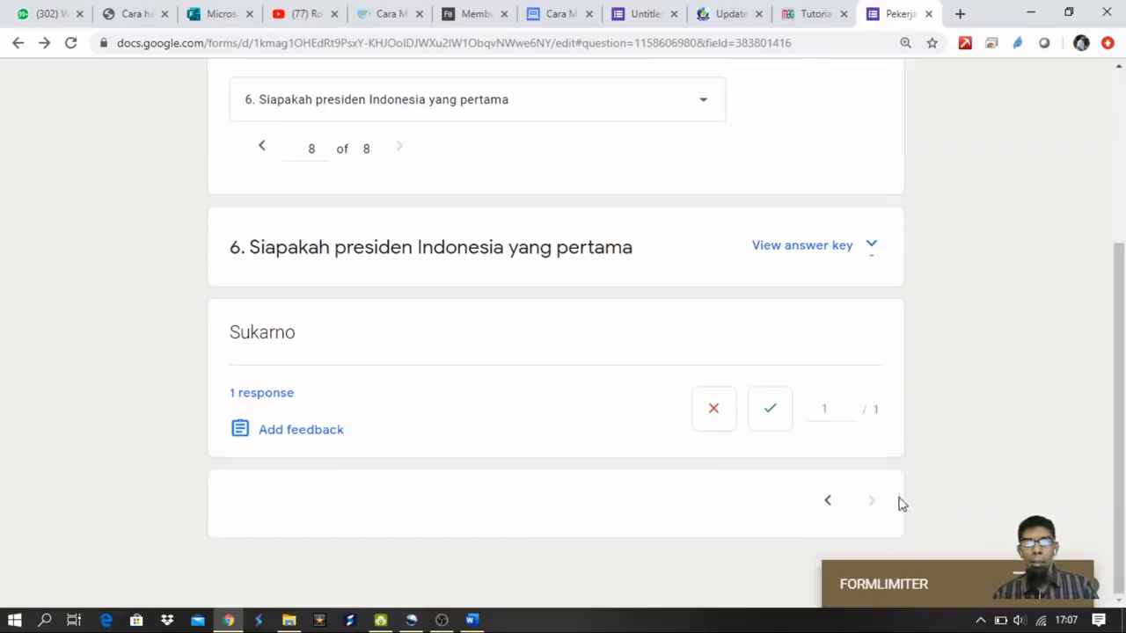
{"action": "scroll", "coordinate": [871, 505], "scroll_direction": "up", "scroll_amount": 3}
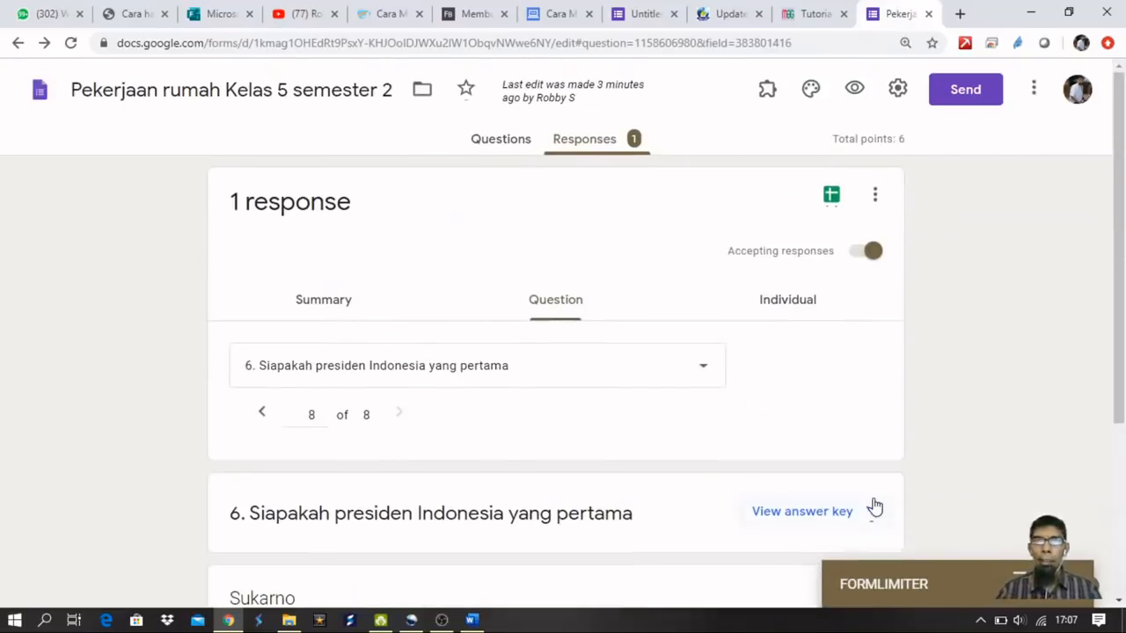
Review the individual 5-of-6-point graded response, then choose Print all responses from its options menu.
{"action": "left_click", "coordinate": [792, 301]}
{"action": "scroll", "coordinate": [850, 356], "scroll_direction": "down", "scroll_amount": 5}
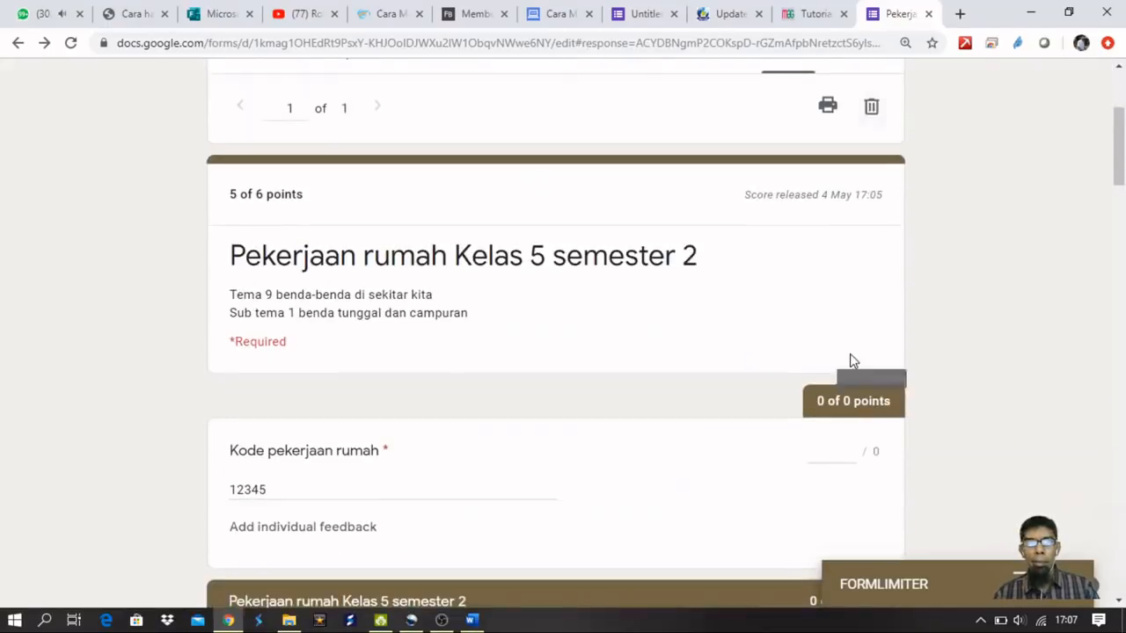
{"action": "scroll", "coordinate": [849, 360], "scroll_direction": "down", "scroll_amount": 10}
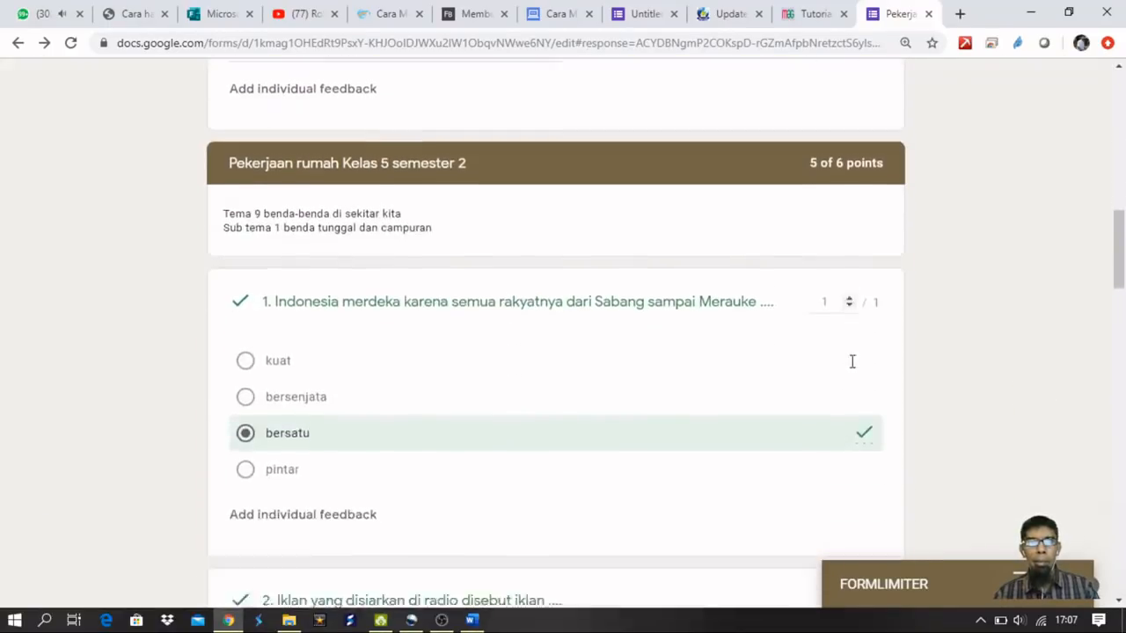
{"action": "scroll", "coordinate": [851, 369], "scroll_direction": "down", "scroll_amount": 12}
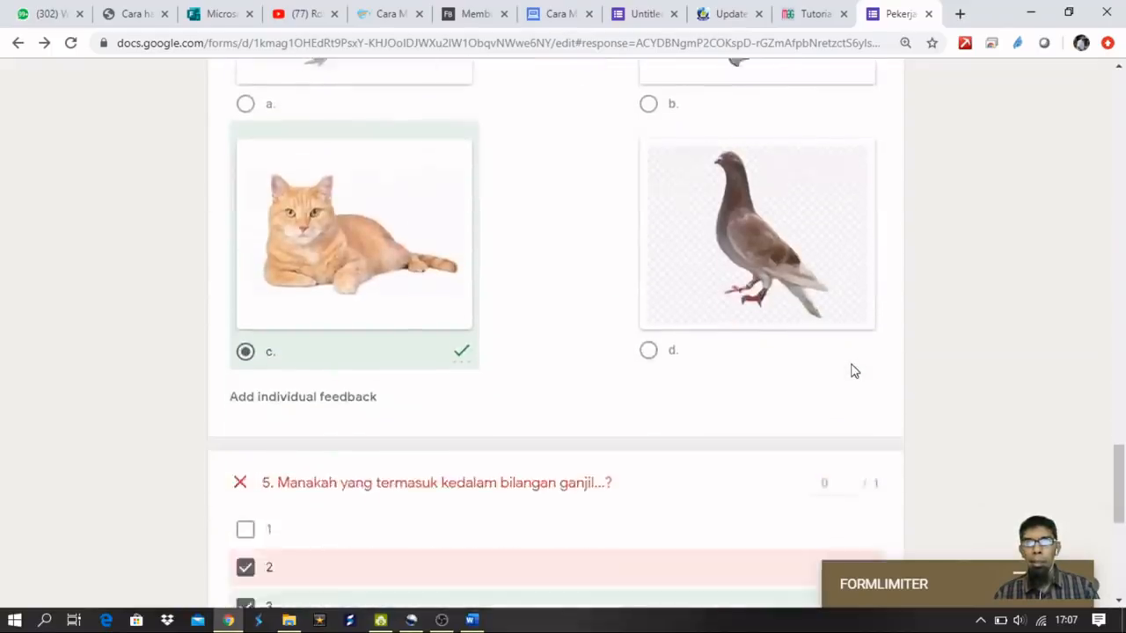
{"action": "scroll", "coordinate": [850, 371], "scroll_direction": "up", "scroll_amount": 15}
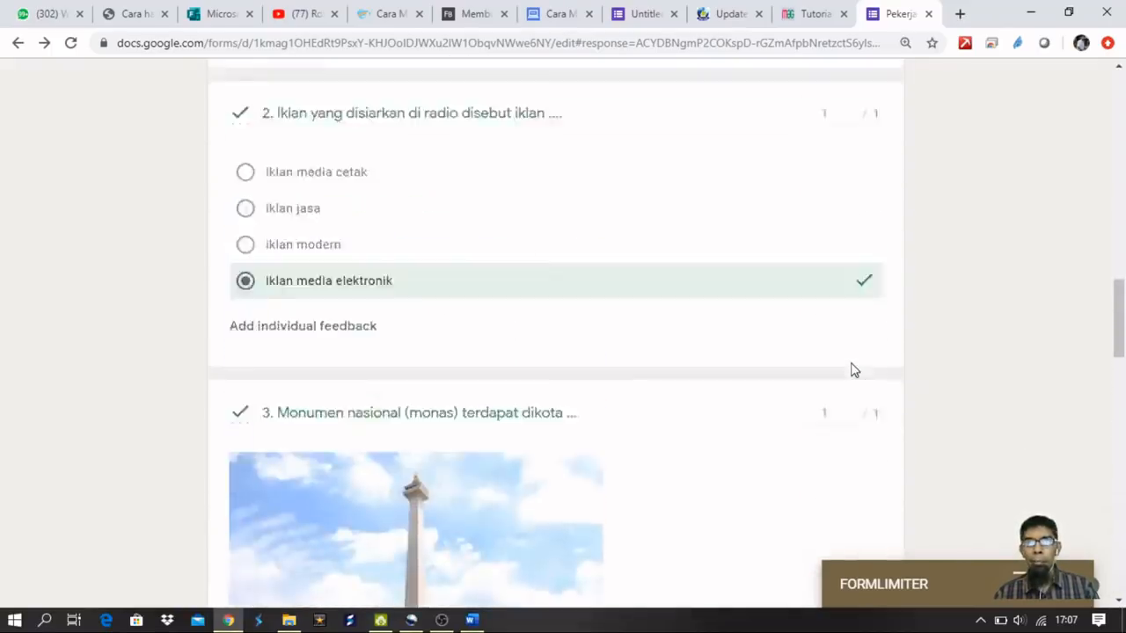
{"action": "scroll", "coordinate": [851, 369], "scroll_direction": "up", "scroll_amount": 10}
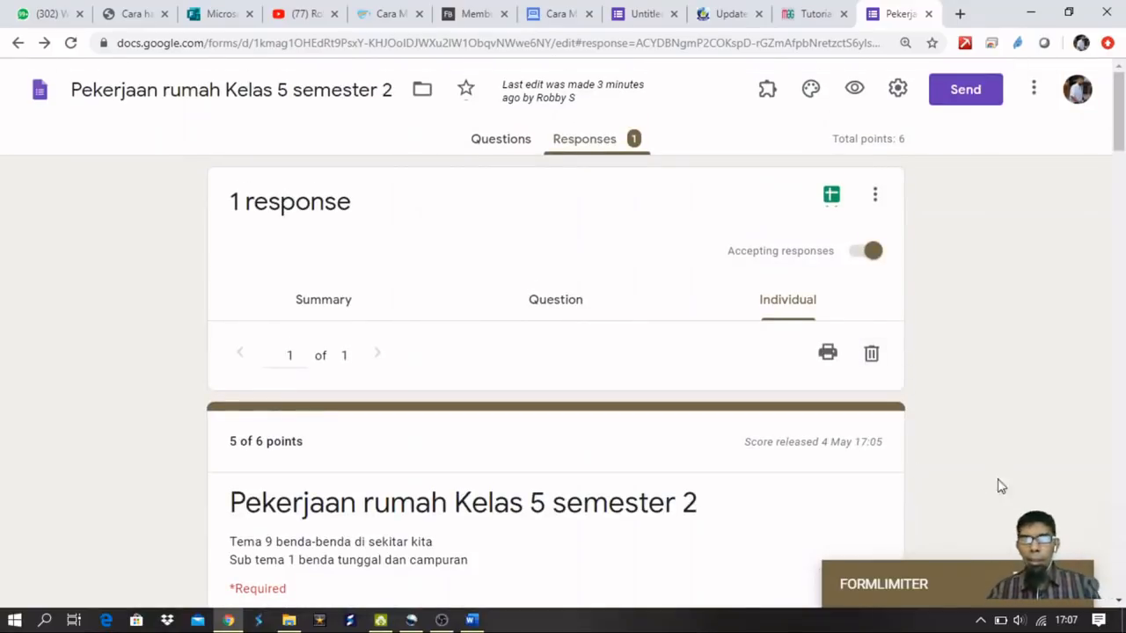
{"action": "left_click", "coordinate": [875, 199]}
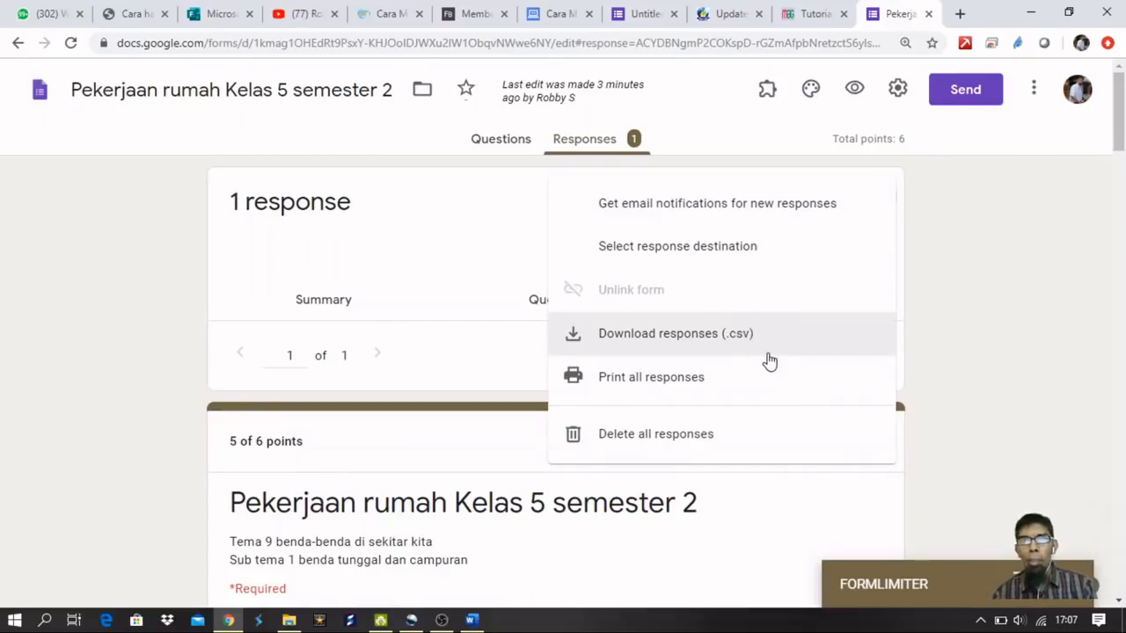
{"action": "left_click", "coordinate": [700, 392]}
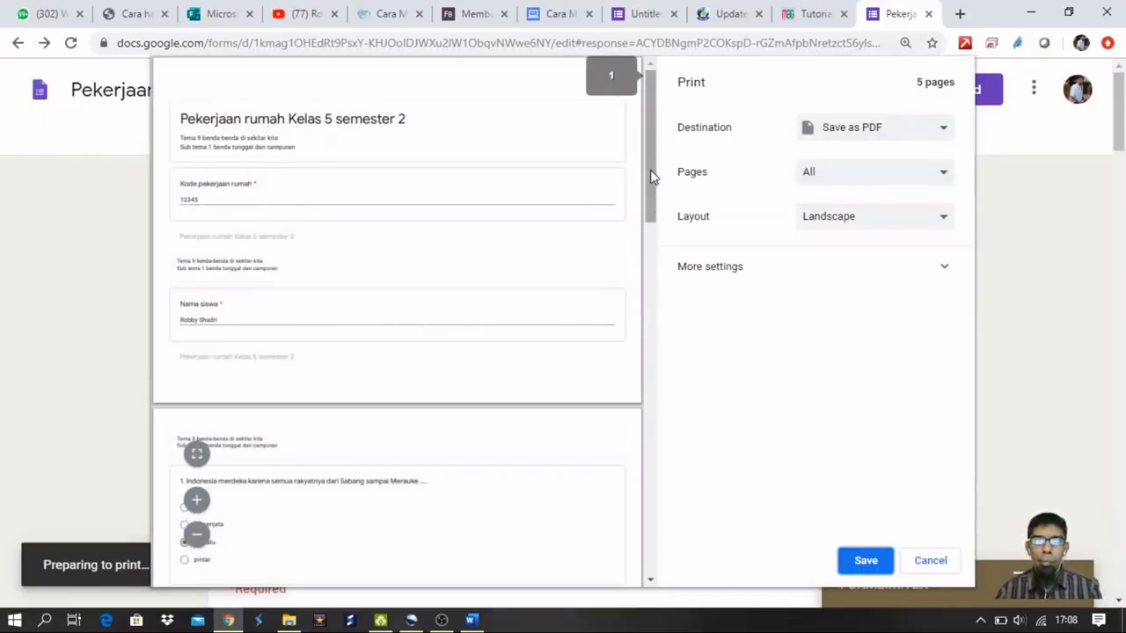
Look through the five-page landscape print preview of all responses and cancel without printing.
{"action": "scroll", "coordinate": [651, 176], "scroll_direction": "down", "scroll_amount": 2}
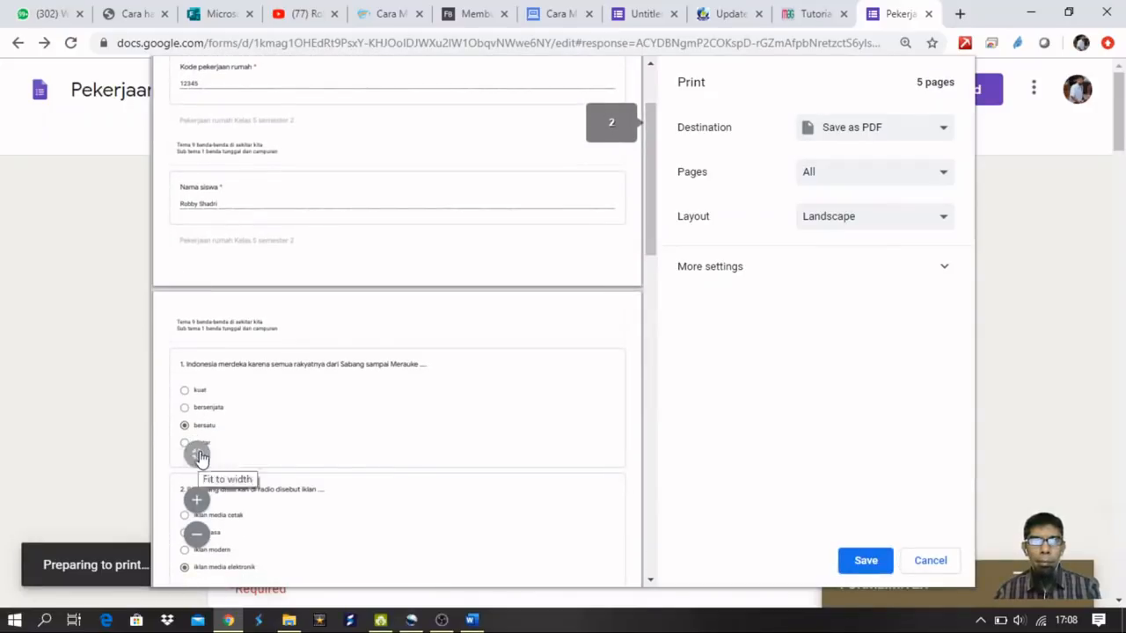
{"action": "scroll", "coordinate": [662, 268], "scroll_direction": "down", "scroll_amount": 1}
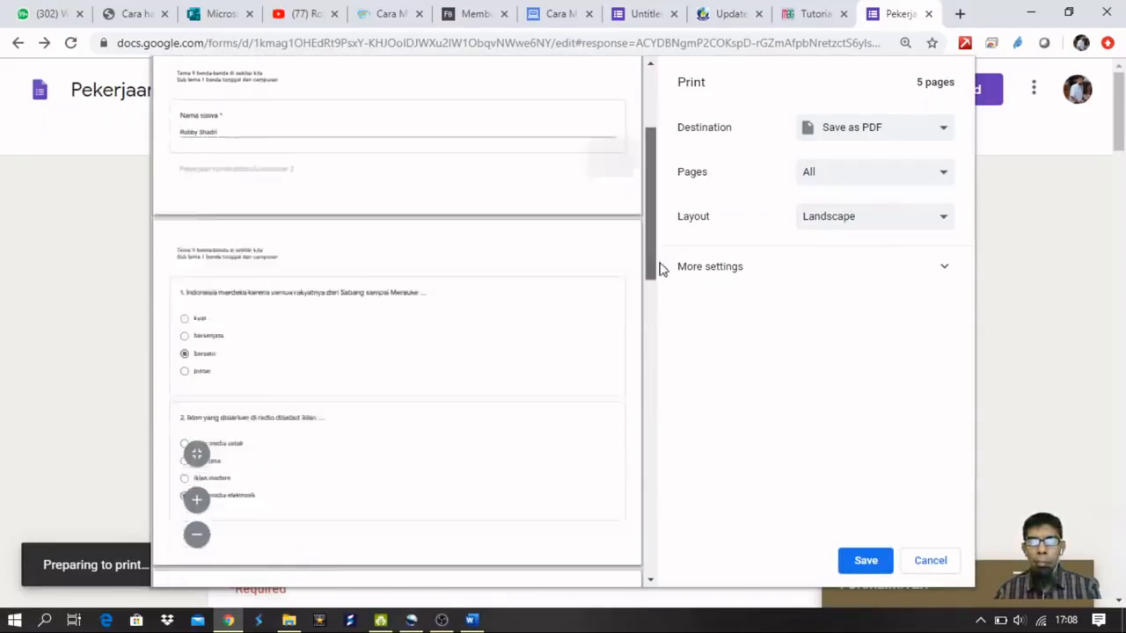
{"action": "scroll", "coordinate": [662, 268], "scroll_direction": "down", "scroll_amount": 4}
{"action": "scroll", "coordinate": [668, 349], "scroll_direction": "down", "scroll_amount": 5}
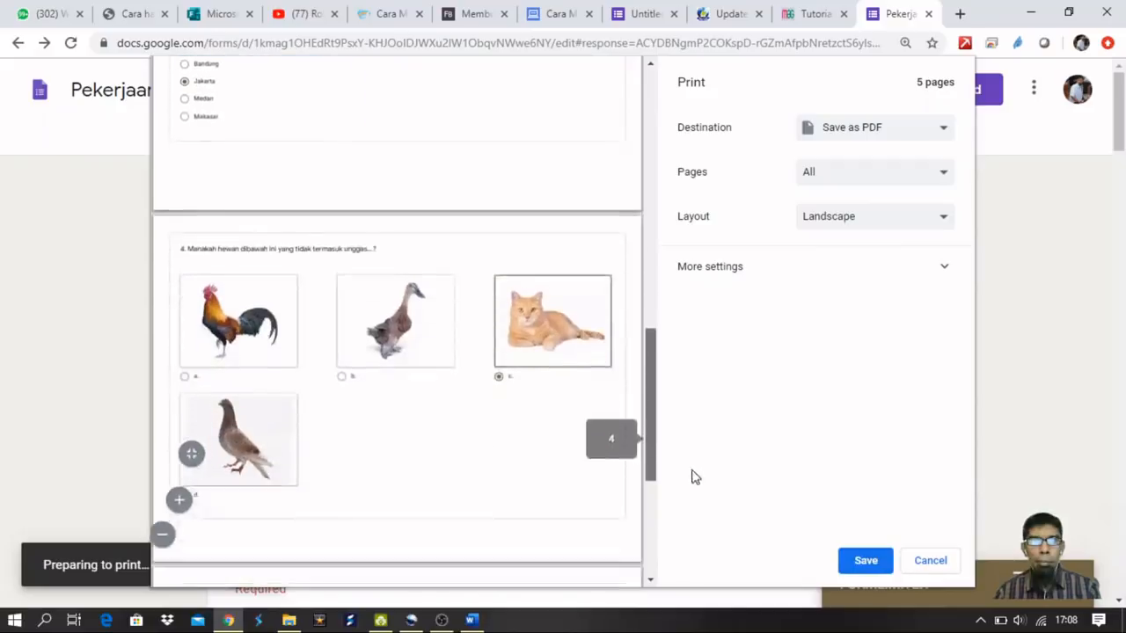
{"action": "scroll", "coordinate": [641, 171], "scroll_direction": "up", "scroll_amount": 10}
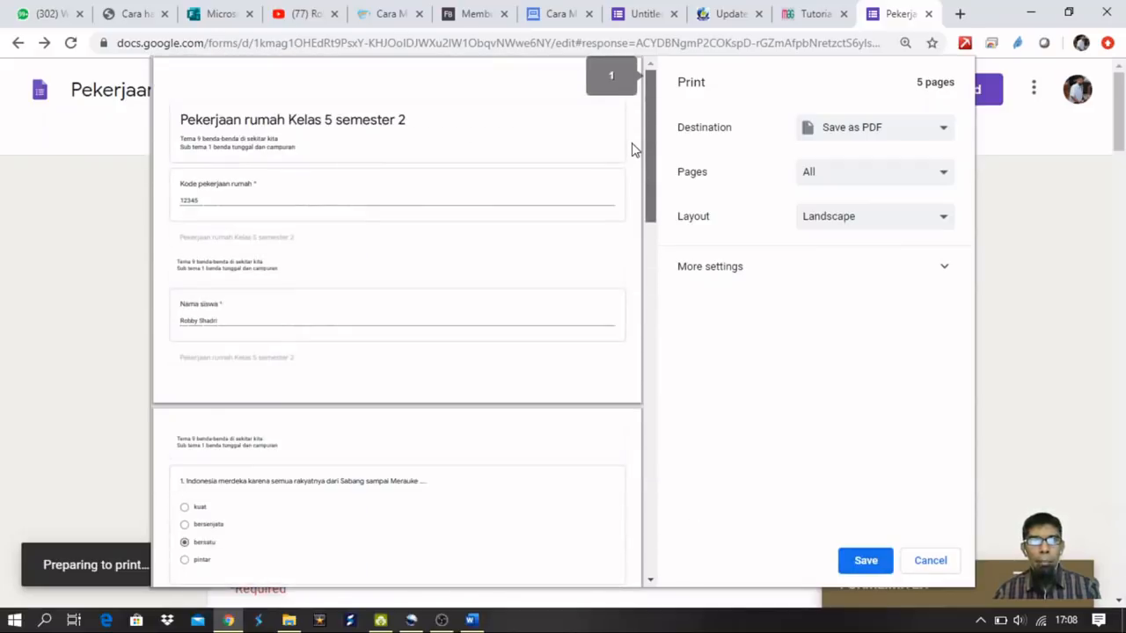
{"action": "scroll", "coordinate": [660, 299], "scroll_direction": "down", "scroll_amount": 7}
{"action": "left_click_drag", "start_coordinate": [659, 300], "coordinate": [629, 110]}
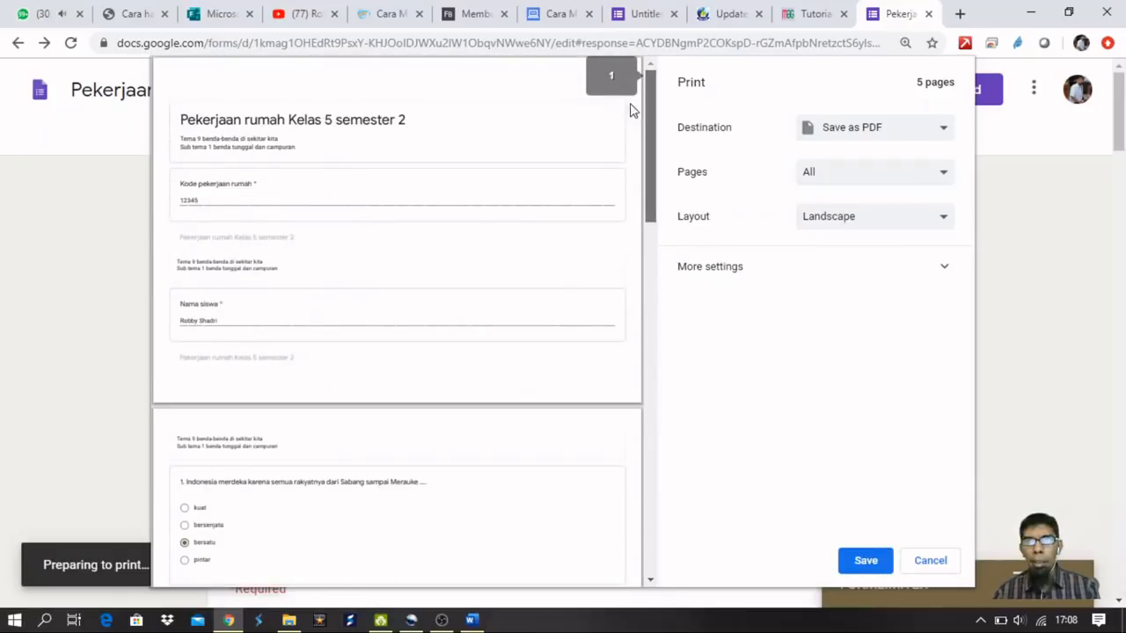
{"action": "left_click", "coordinate": [927, 561]}
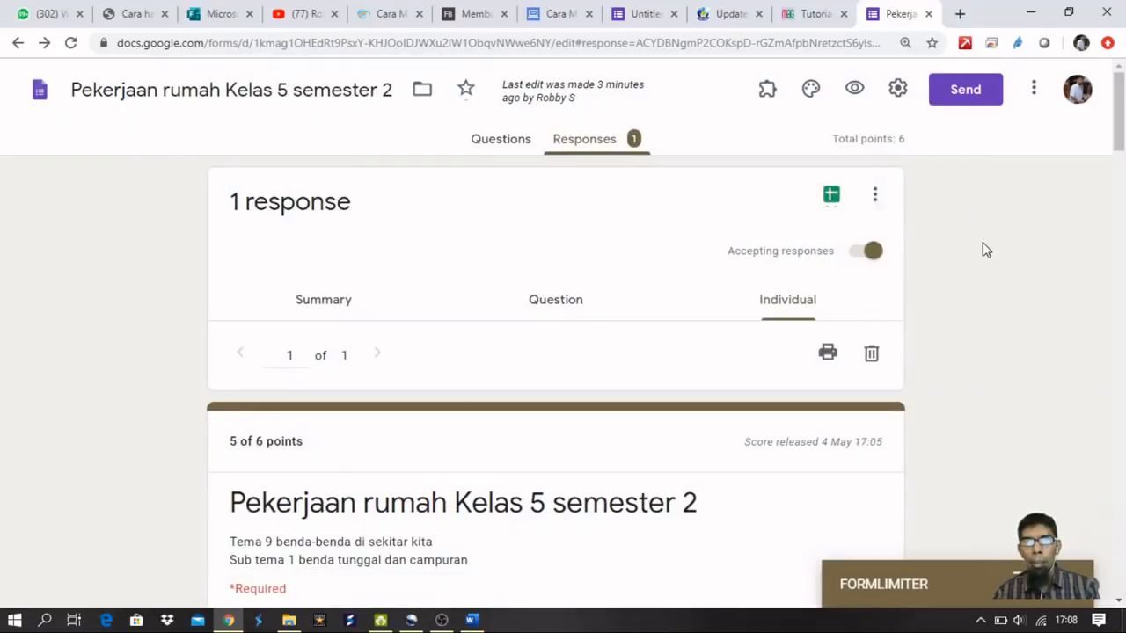
Link responses to a new spreadsheet, 'Pekerjaan rumah Kelas 5 semester 2 (Responses)'.
{"action": "left_click", "coordinate": [832, 199]}
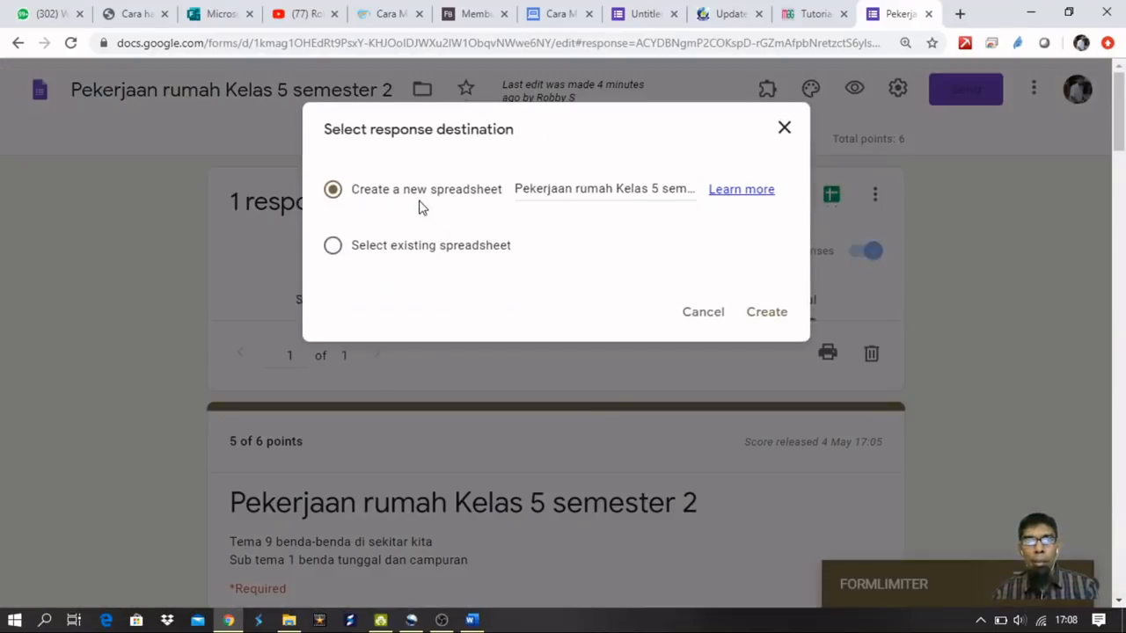
{"action": "left_click", "coordinate": [766, 314]}
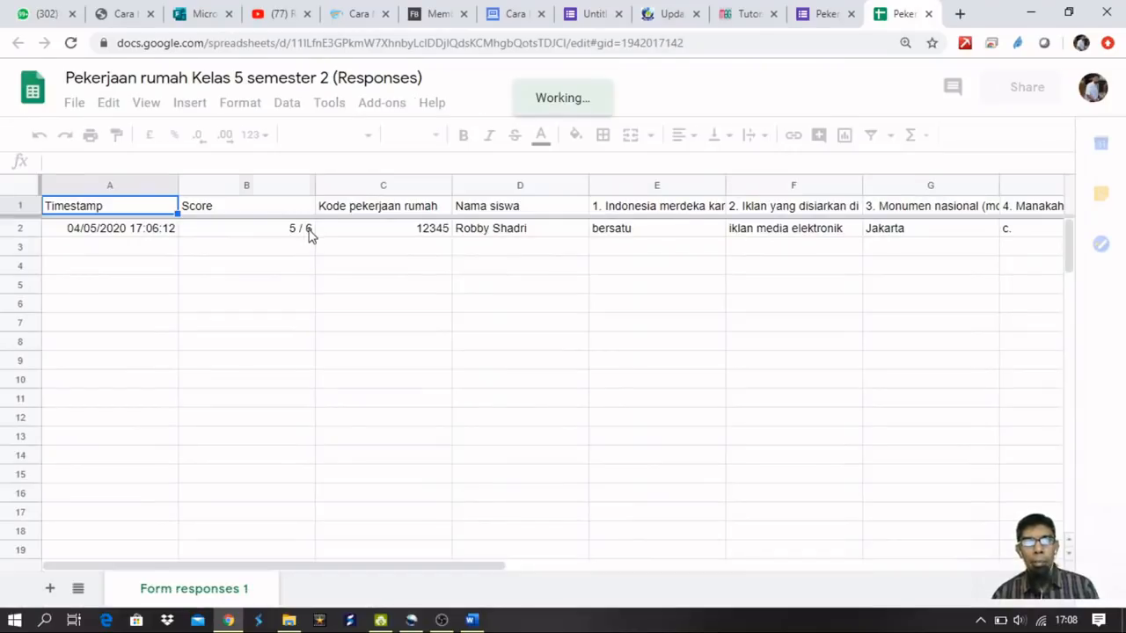
{"action": "left_click", "coordinate": [309, 231]}
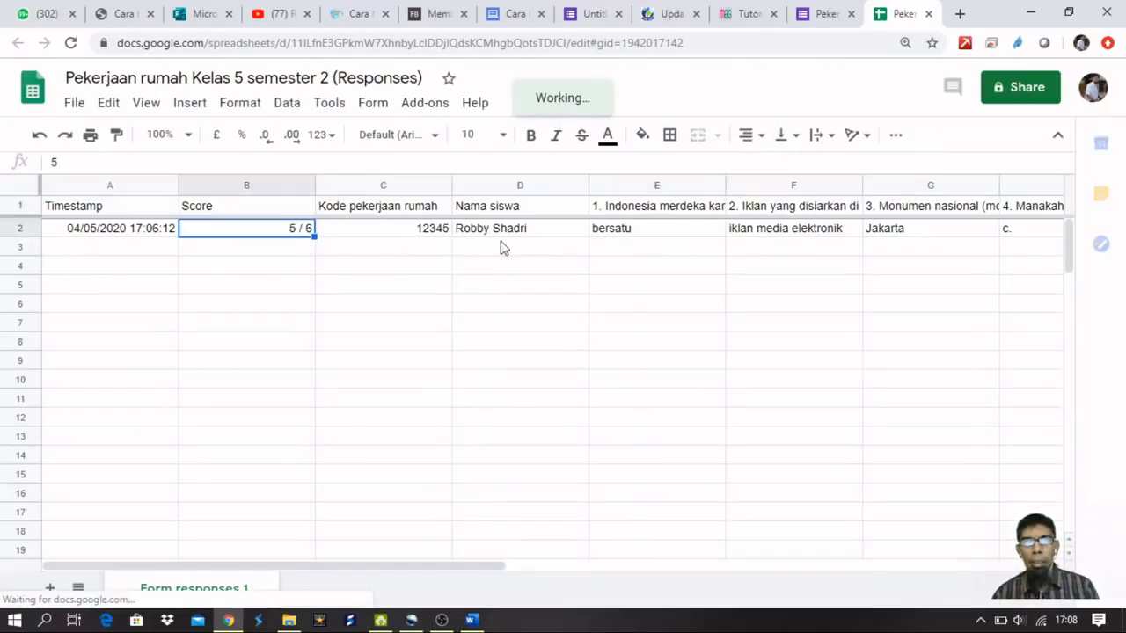
{"action": "left_click", "coordinate": [974, 236]}
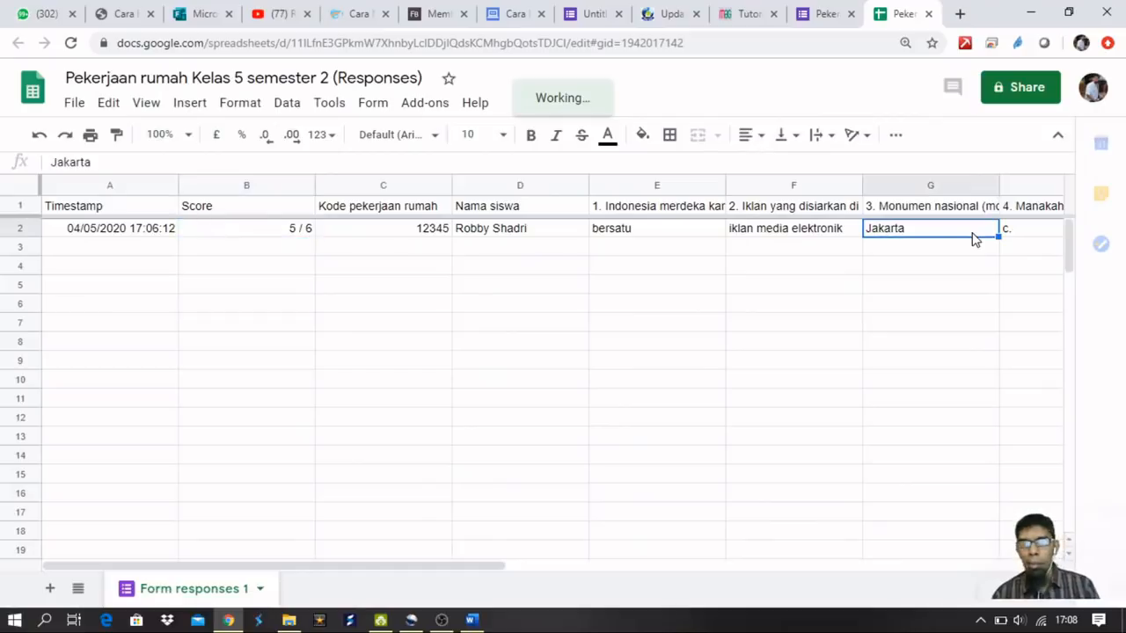
{"action": "key", "text": "Right"}
{"action": "key", "text": "Right"}
{"action": "key", "text": "Right"}
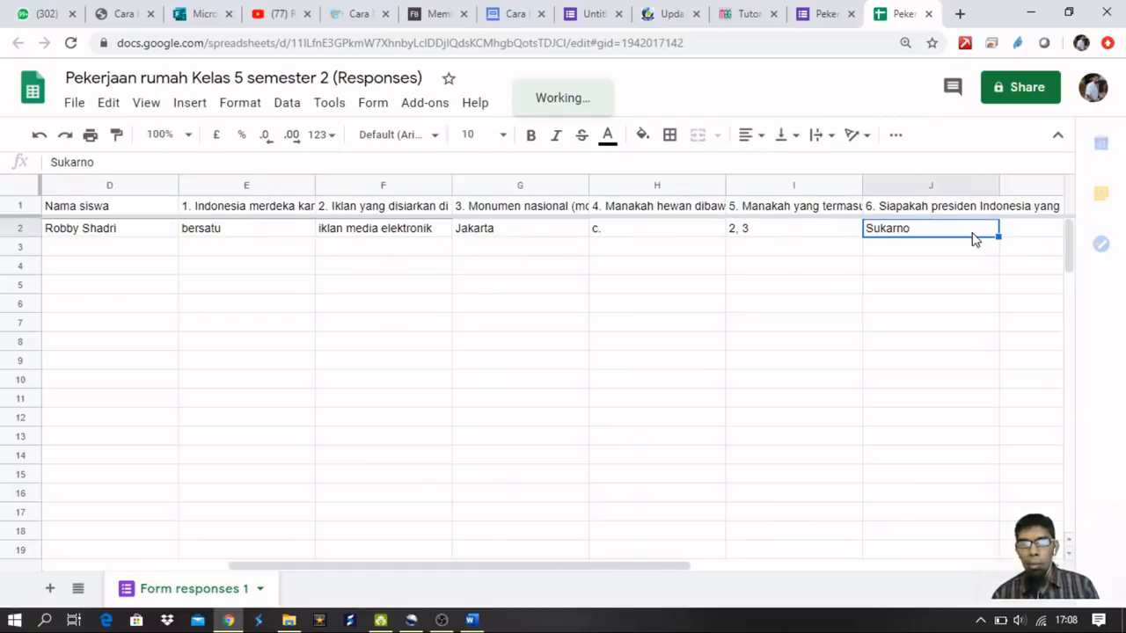
{"action": "key", "text": "Right"}
{"action": "key", "text": "Right"}
{"action": "key", "text": "Left"}
{"action": "key", "text": "Left"}
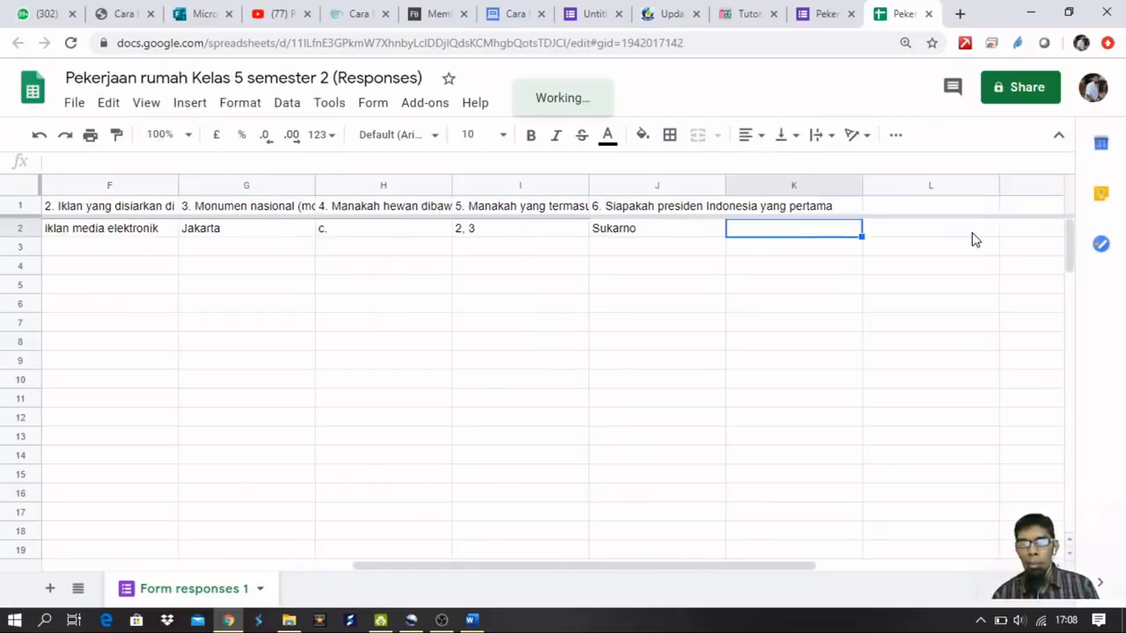
{"action": "key", "text": "Left"}
{"action": "key", "text": "Left"}
{"action": "key", "text": "Home"}
{"action": "key", "text": "Right"}
{"action": "key", "text": "Right"}
{"action": "key", "text": "Right"}
{"action": "key", "text": "Left"}
{"action": "key", "text": "Left"}
{"action": "key", "text": "Left"}
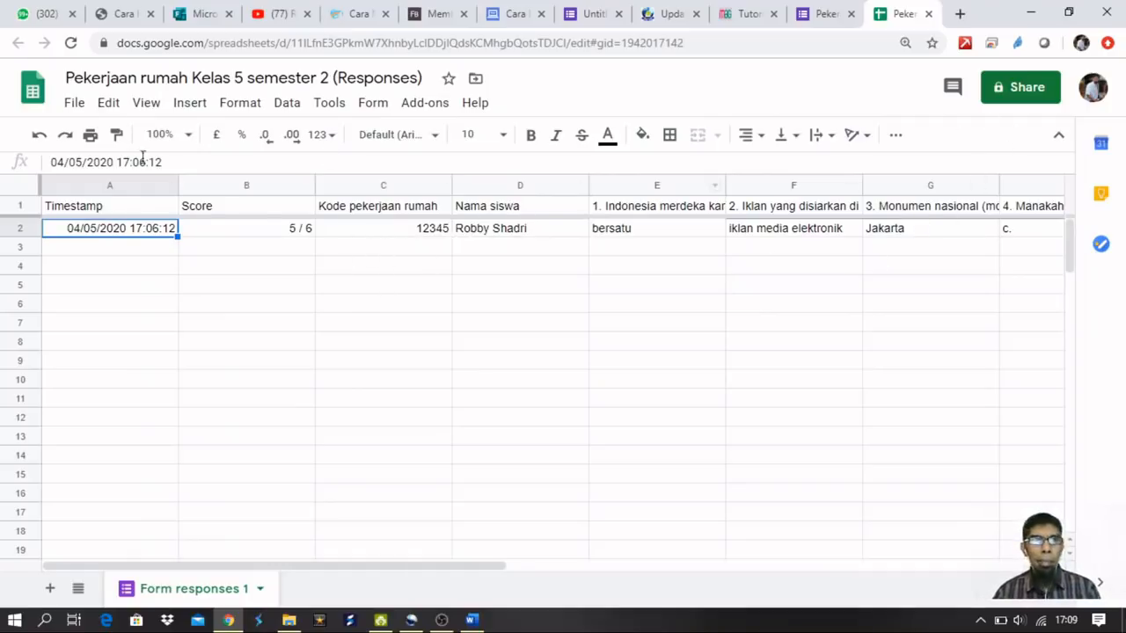
{"action": "left_click", "coordinate": [71, 106]}
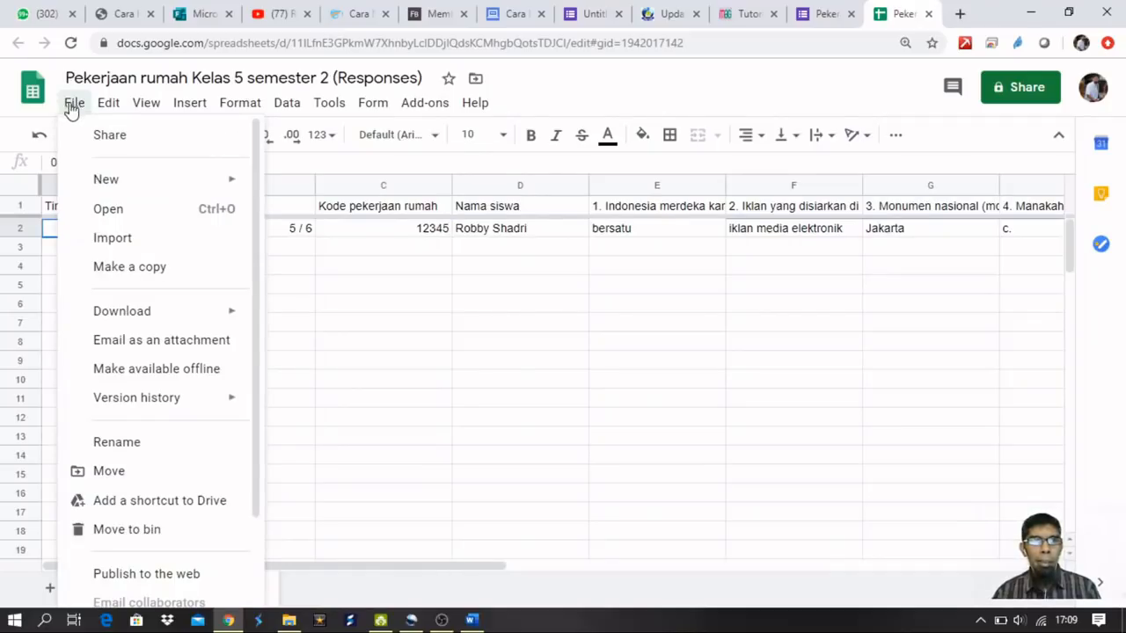
{"action": "mouse_move", "coordinate": [216, 312]}
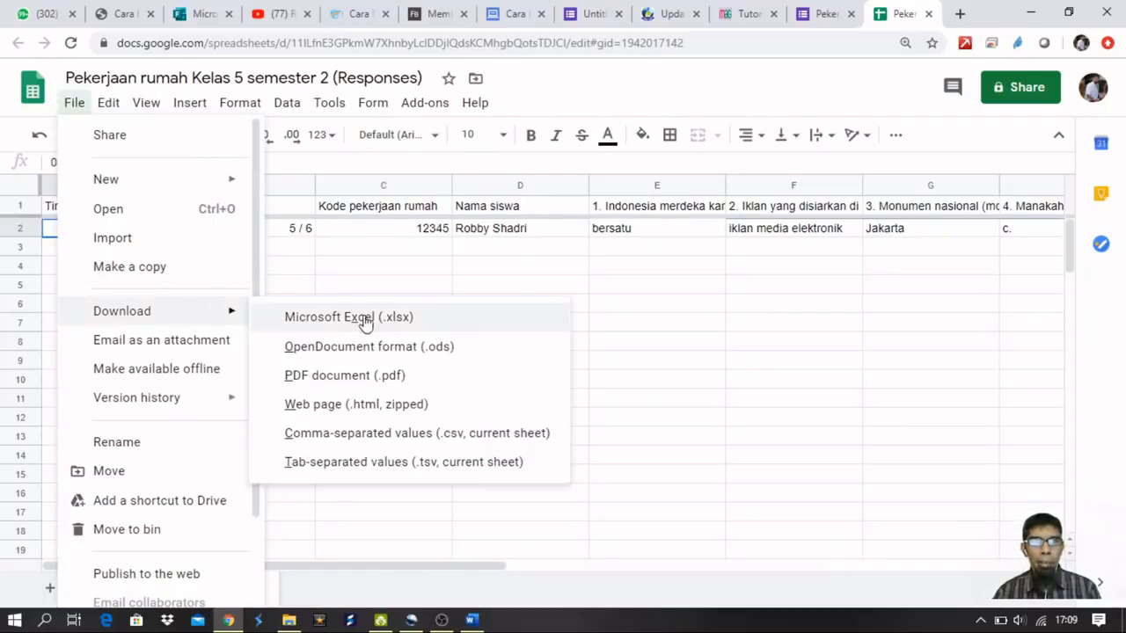
{"action": "left_click", "coordinate": [450, 229]}
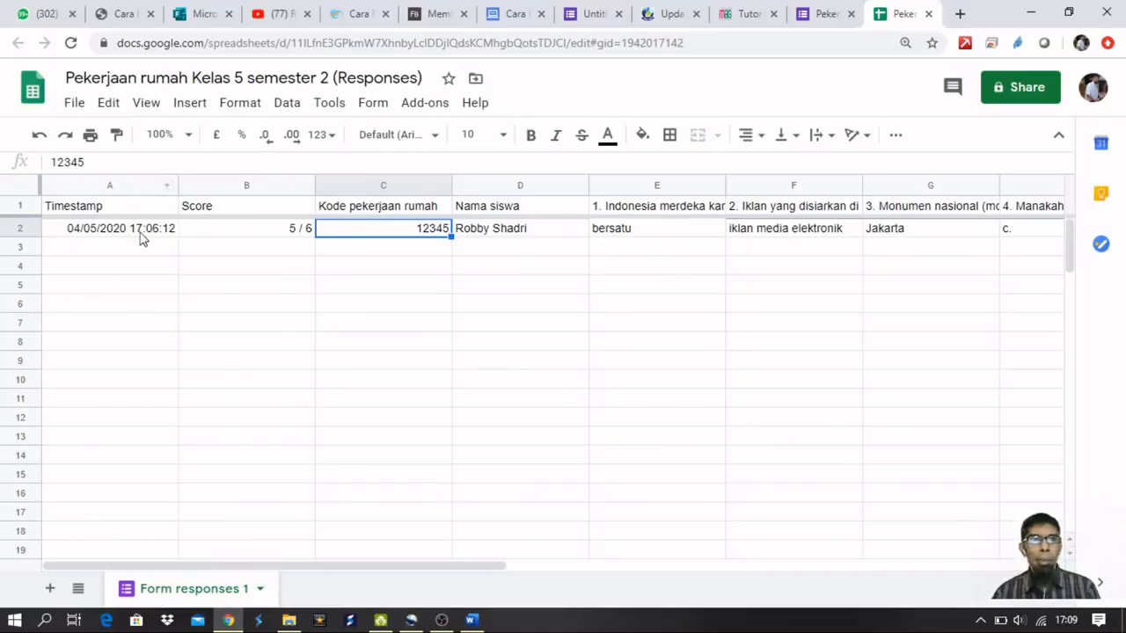
{"action": "left_click", "coordinate": [76, 103]}
{"action": "mouse_move", "coordinate": [168, 314]}
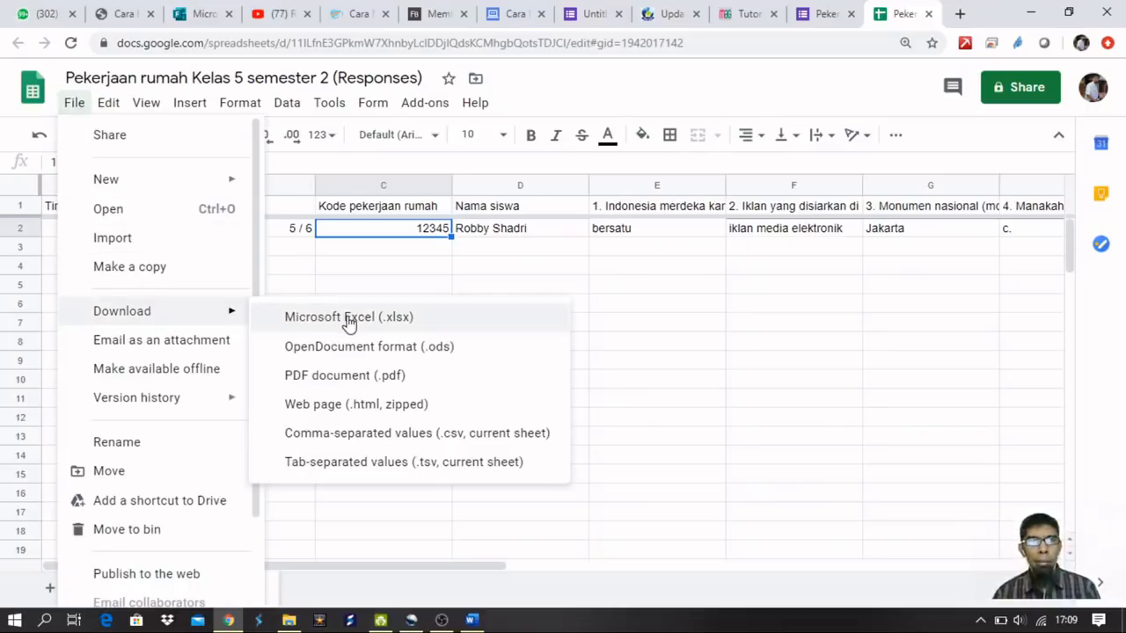
{"action": "left_click", "coordinate": [506, 238]}
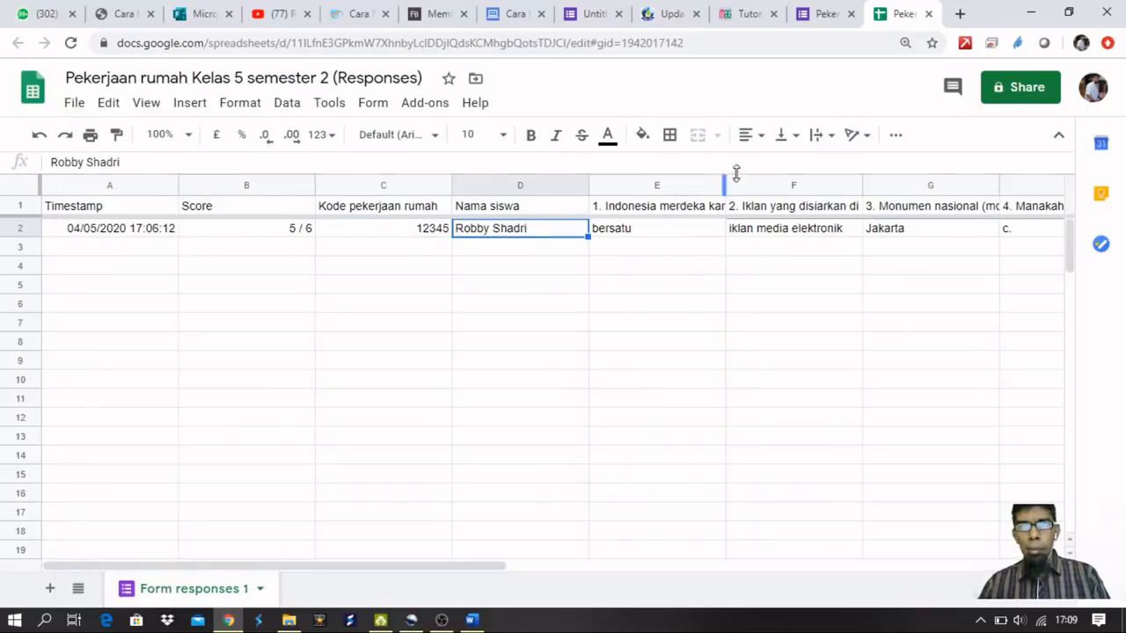
Close the responses spreadsheet and return to the form's single 5-of-6-point response.
{"action": "left_click", "coordinate": [929, 14]}
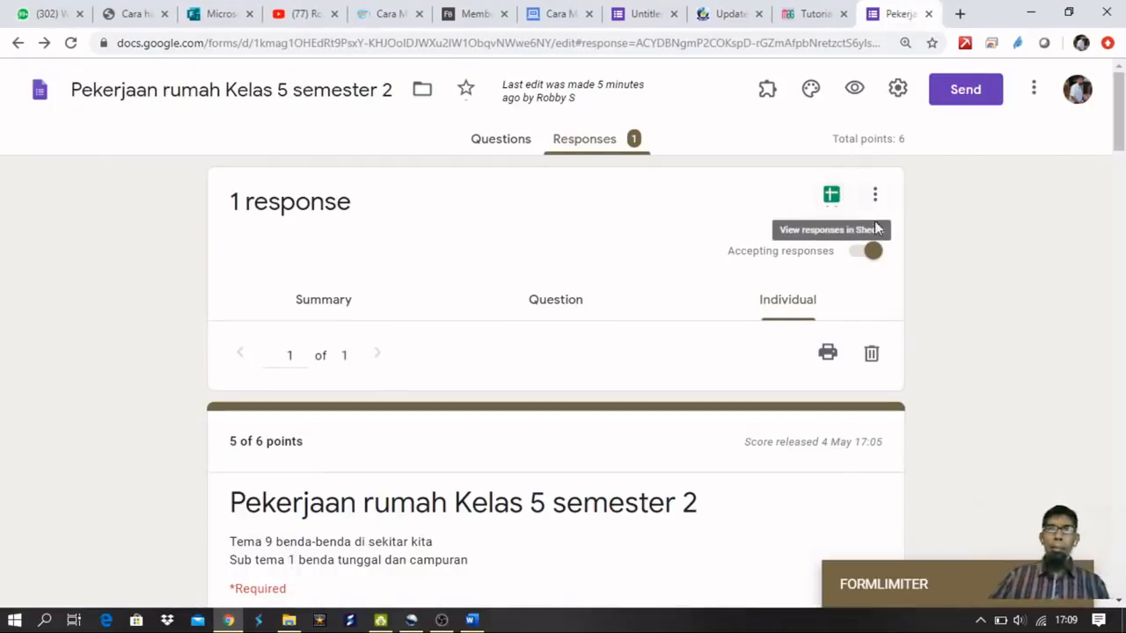
{"action": "scroll", "coordinate": [932, 235], "scroll_direction": "down", "scroll_amount": 2}
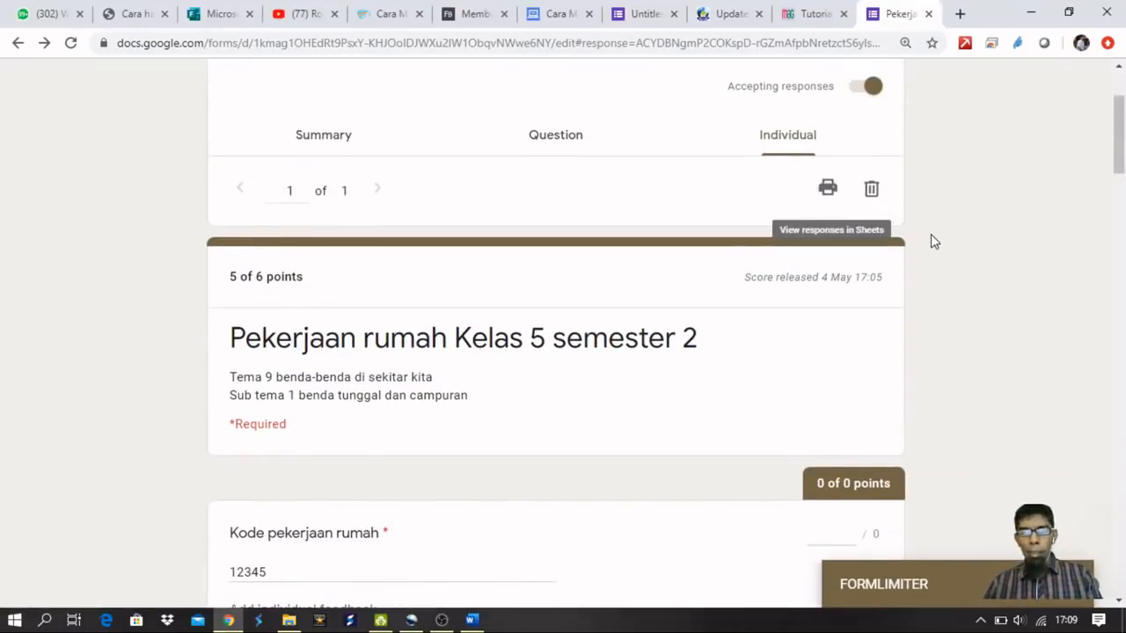
{"action": "scroll", "coordinate": [934, 241], "scroll_direction": "up", "scroll_amount": 2}
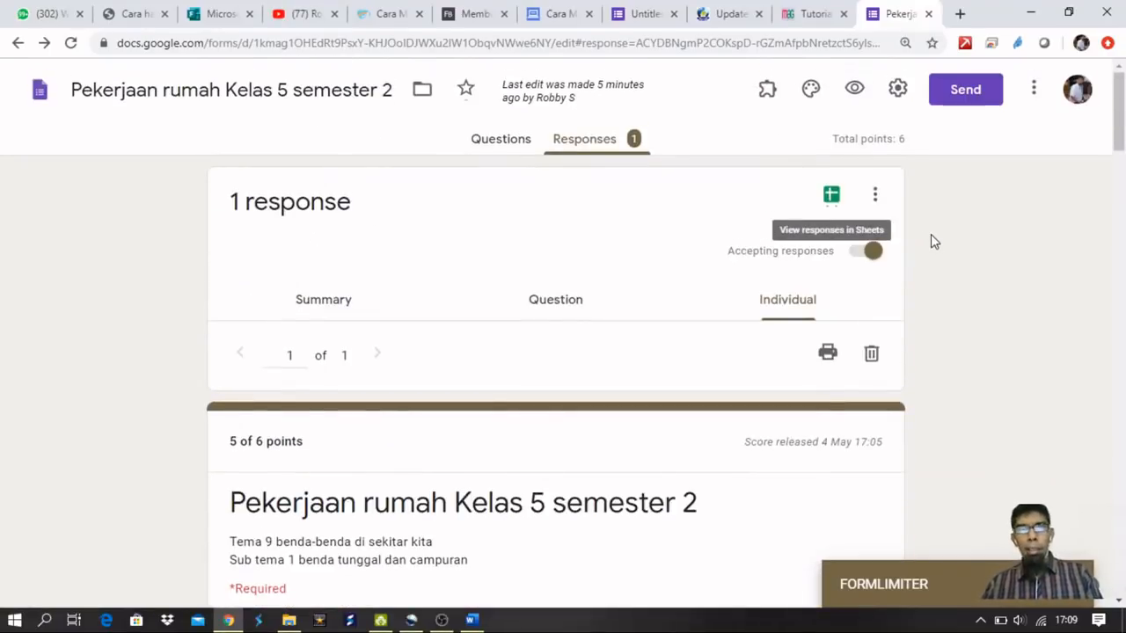